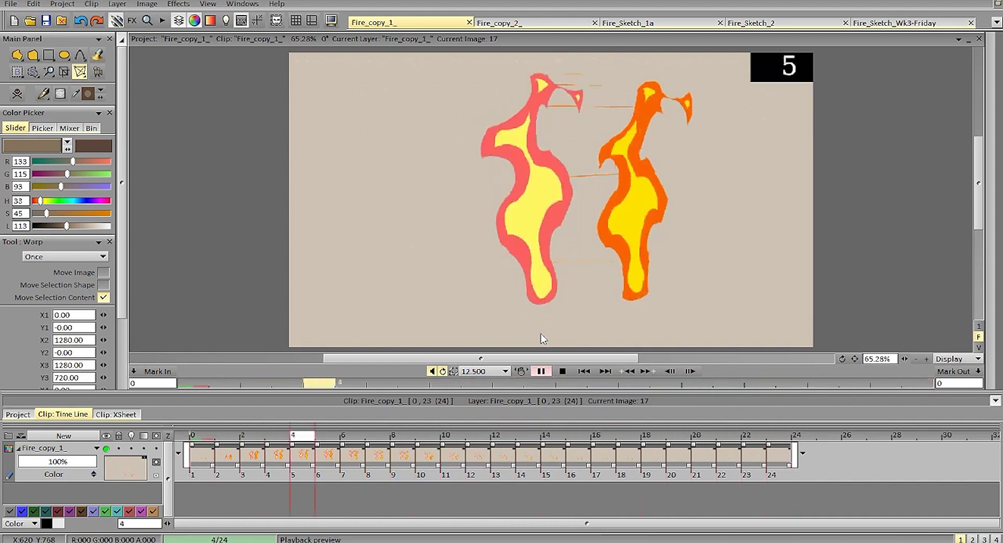
- Add a new layer at the first image of the fire clip and ready the PenBrush in dark blue, RGB 24, 45, 144
{"action": "left_click", "coordinate": [202, 476]}
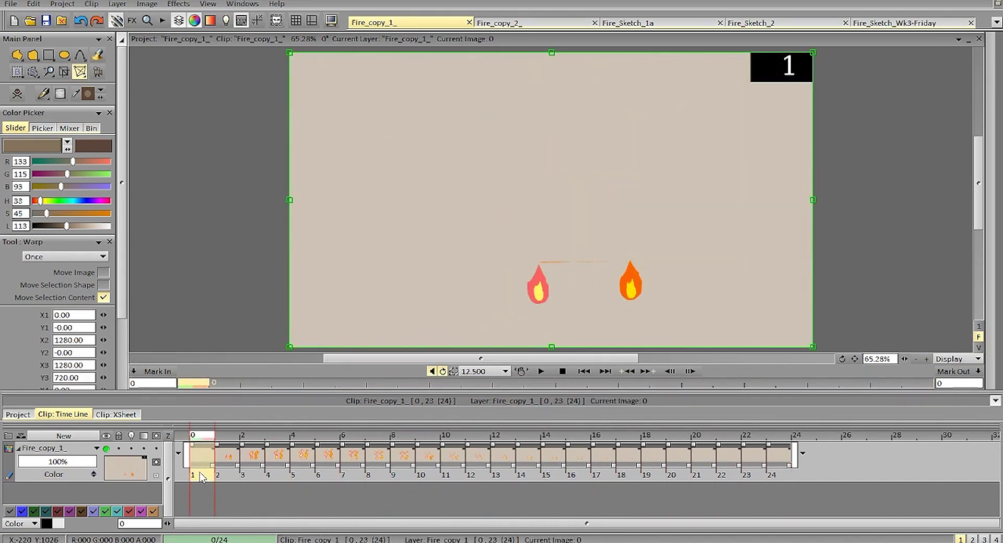
{"action": "key", "text": "ctrl+shift+n"}
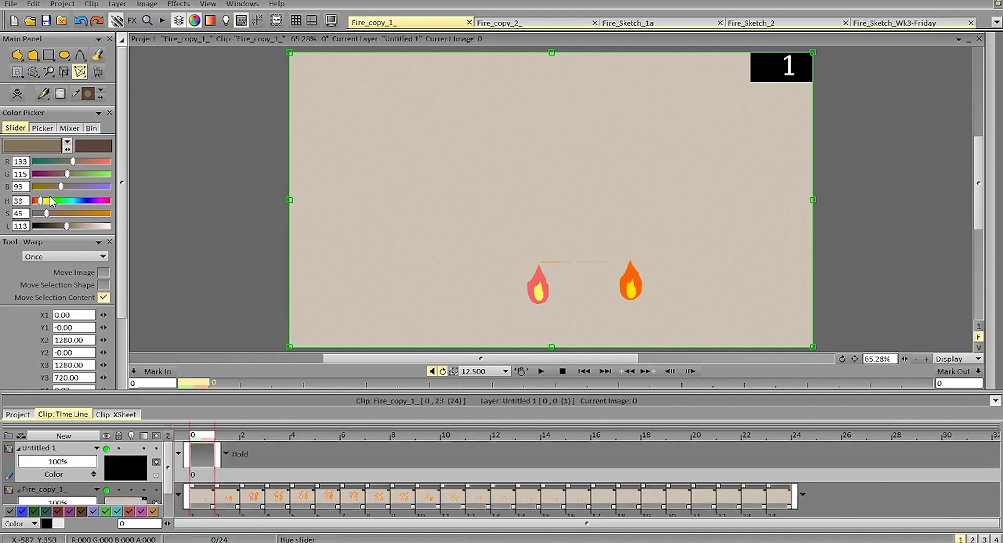
{"action": "left_click_drag", "start_coordinate": [43, 201], "coordinate": [85, 207]}
{"action": "key", "text": "b"}
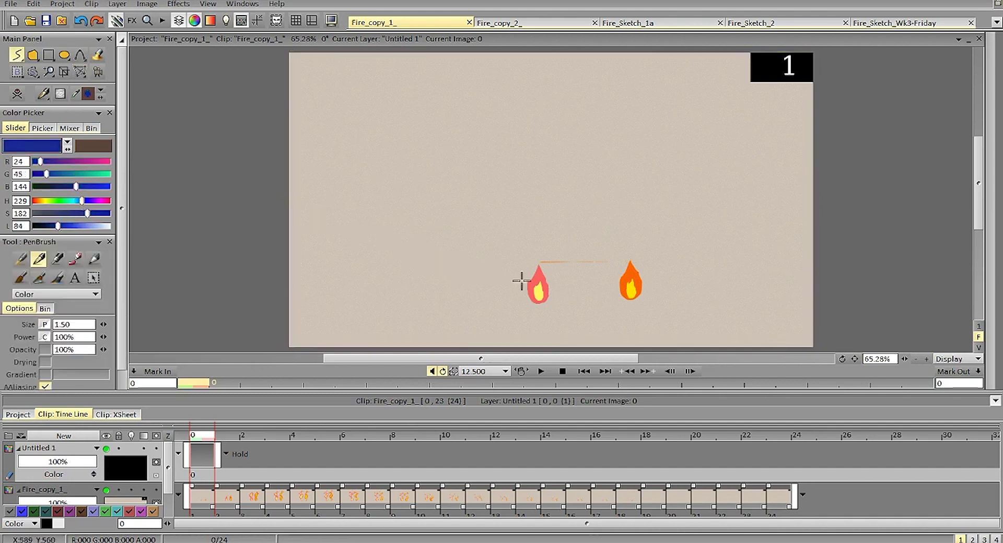
- Compare how the pink and orange flame shapes change between images 1, 2 and 3
{"action": "left_click_drag", "start_coordinate": [905, 359], "coordinate": [925, 360]}
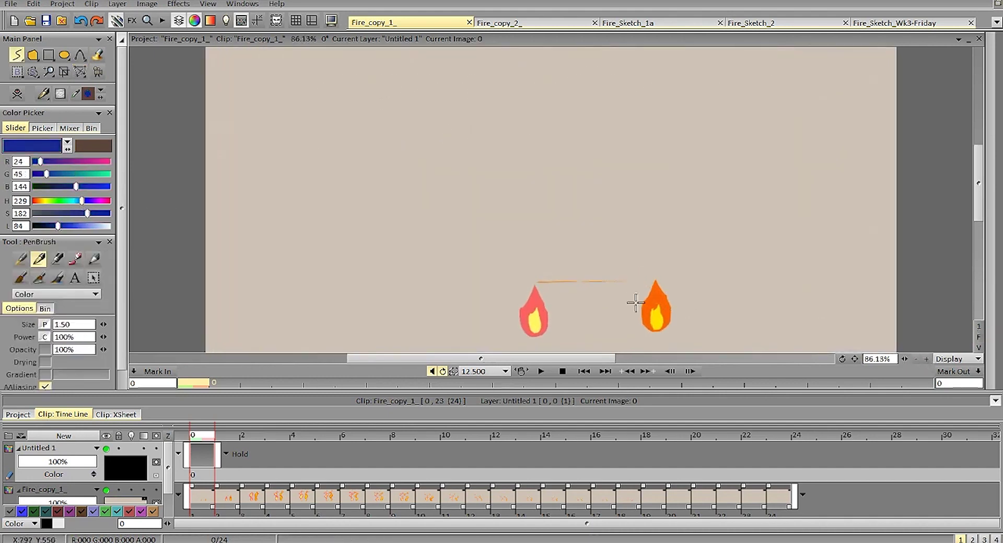
{"action": "key", "text": "Right"}
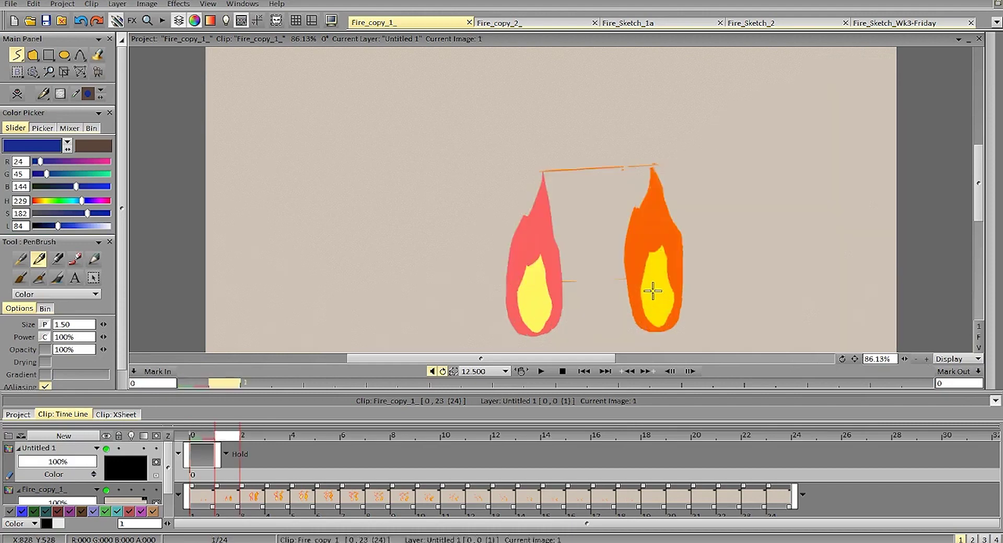
{"action": "key", "text": "Right"}
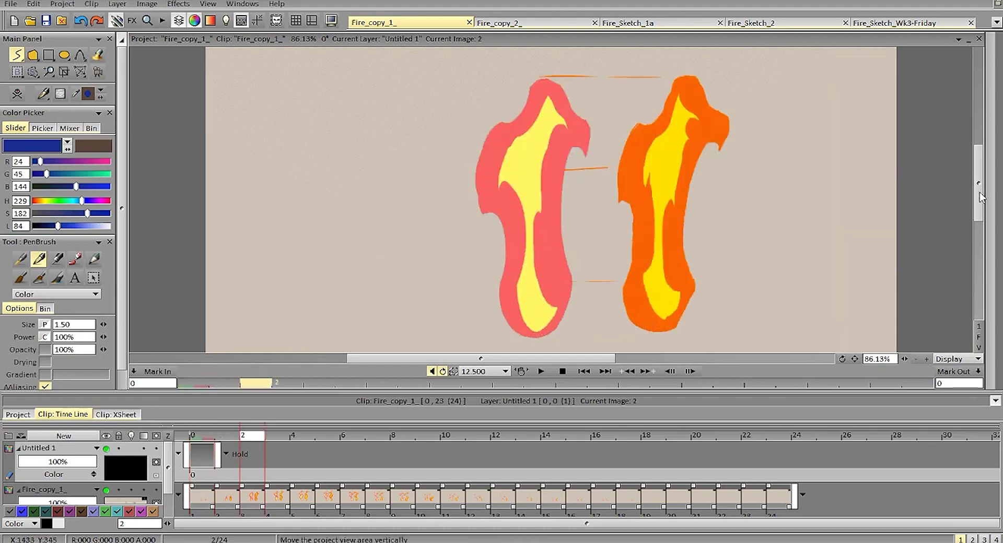
{"action": "left_click_drag", "start_coordinate": [978, 192], "coordinate": [979, 180]}
{"action": "key", "text": "Left"}
{"action": "key", "text": "Right"}
{"action": "scroll", "coordinate": [982, 189], "scroll_direction": "down", "scroll_amount": 1}
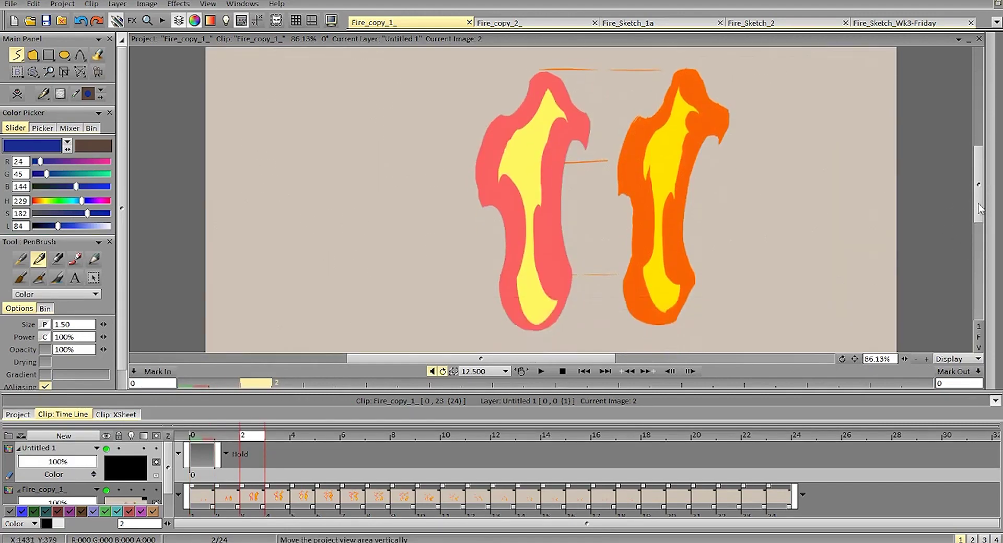
{"action": "key", "text": "Right"}
{"action": "key", "text": "Left"}
{"action": "key", "text": "Left"}
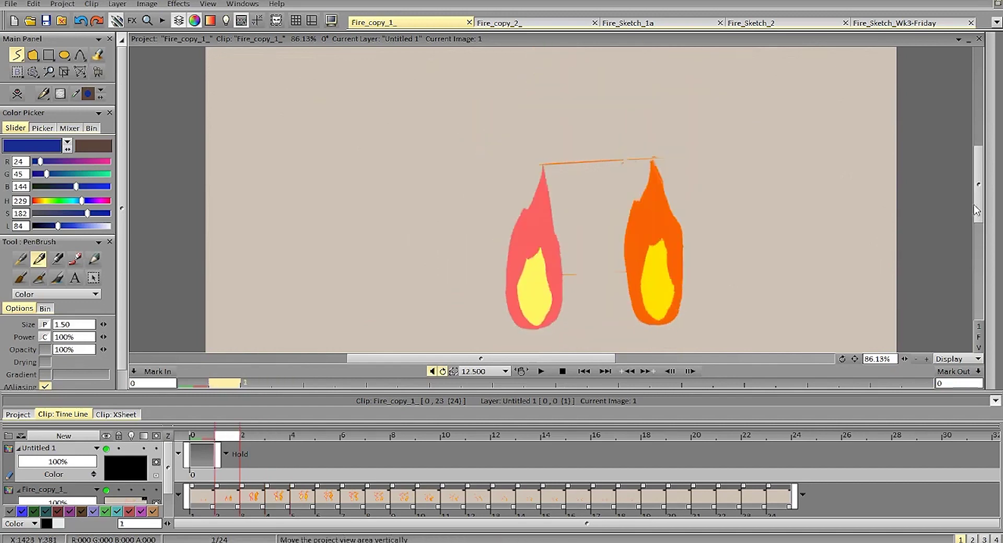
{"action": "key", "text": "Right"}
{"action": "key", "text": "Left"}
{"action": "key", "text": "Right"}
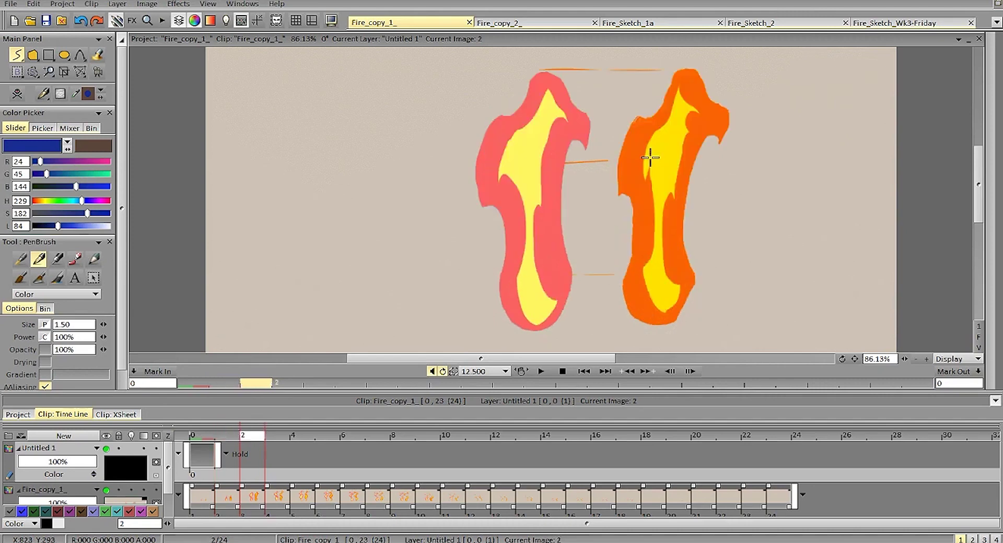
{"action": "key", "text": "Left"}
{"action": "key", "text": "Right"}
{"action": "key", "text": "Right"}
{"action": "key", "text": "Left"}
{"action": "key", "text": "Left"}
{"action": "key", "text": "Right"}
{"action": "key", "text": "Right"}
{"action": "key", "text": "Left"}
{"action": "key", "text": "Right"}
{"action": "key", "text": "Left"}
{"action": "key", "text": "Left"}
- Trace the left bulge of the pink flame with one short curve per image on images 1 to 5
{"action": "left_click_drag", "start_coordinate": [474, 174], "coordinate": [493, 128]}
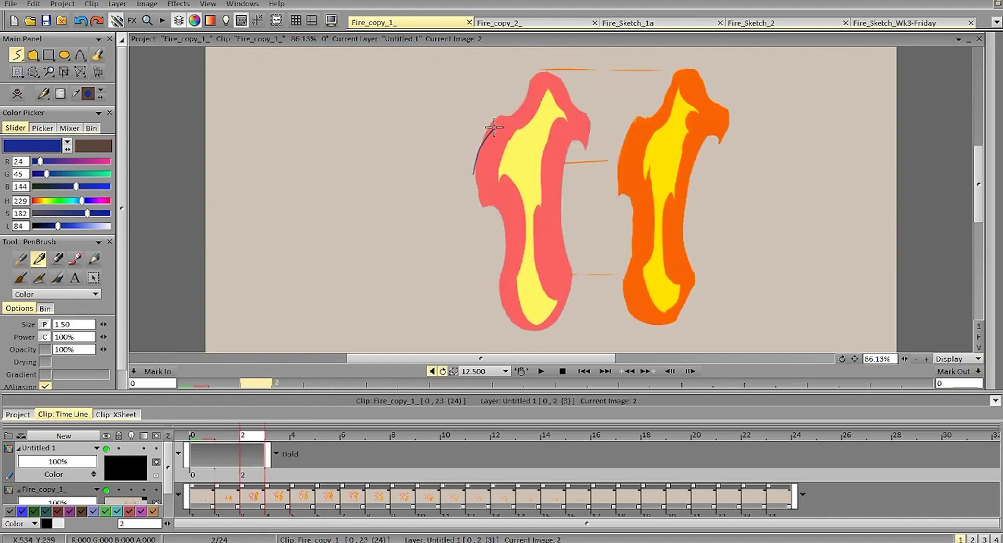
{"action": "key", "text": "Left"}
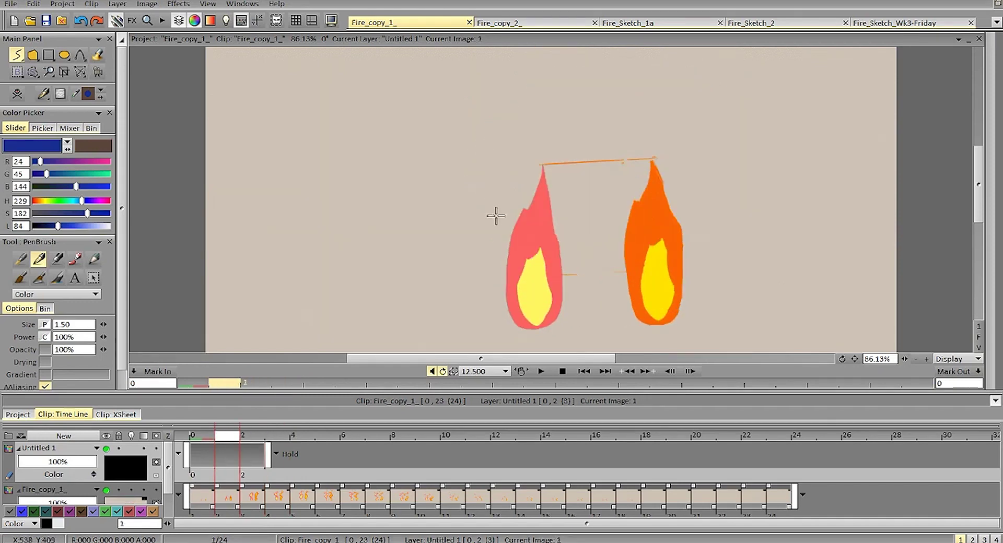
{"action": "key", "text": "Right"}
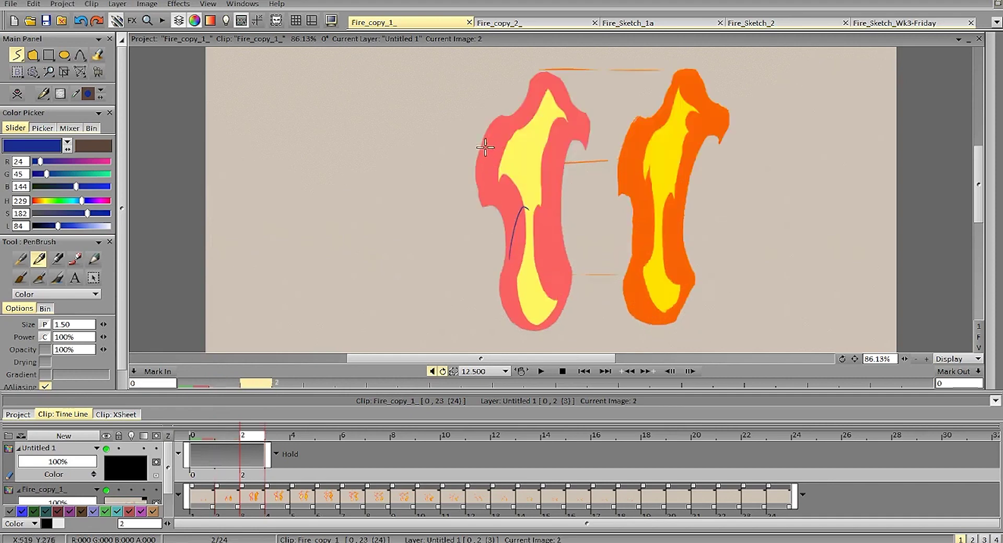
{"action": "left_click_drag", "start_coordinate": [492, 122], "coordinate": [518, 105]}
{"action": "key", "text": "Right"}
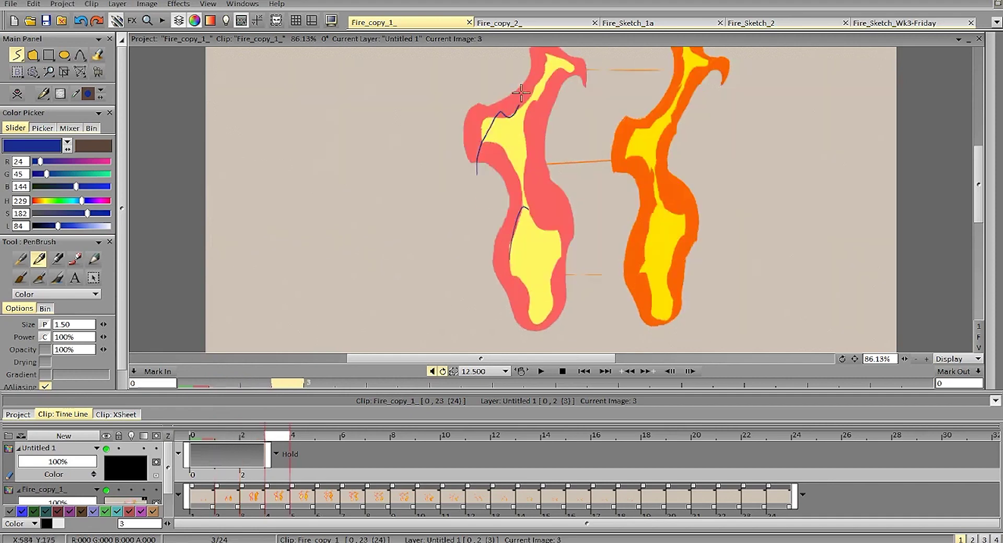
{"action": "mouse_move", "coordinate": [462, 127]}
{"action": "left_mouse_down"}
{"action": "mouse_move", "coordinate": [471, 106]}
{"action": "mouse_move", "coordinate": [510, 94]}
{"action": "left_mouse_up"}
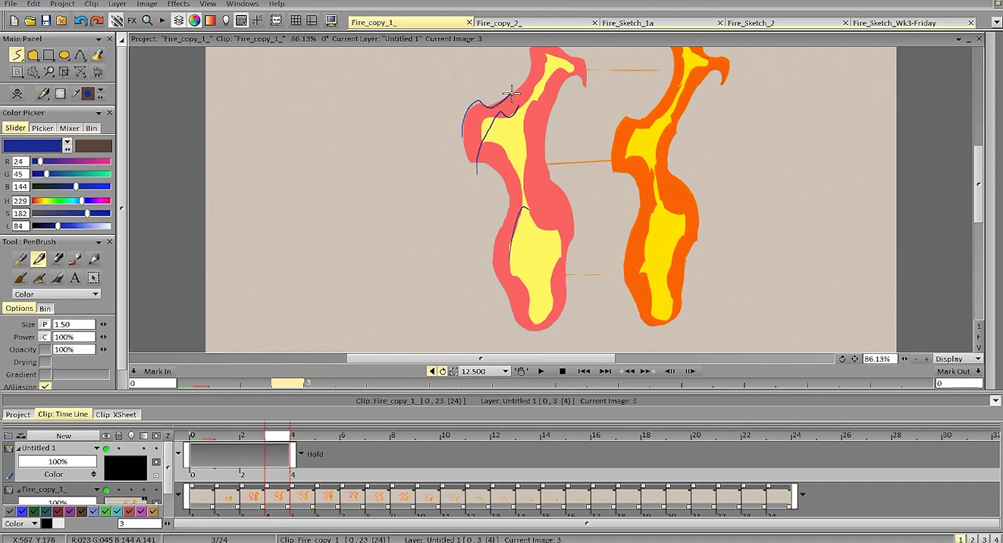
{"action": "key", "text": "Right"}
{"action": "left_click_drag", "start_coordinate": [459, 116], "coordinate": [514, 78]}
{"action": "key", "text": "Right"}
{"action": "left_click_drag", "start_coordinate": [459, 100], "coordinate": [494, 77]}
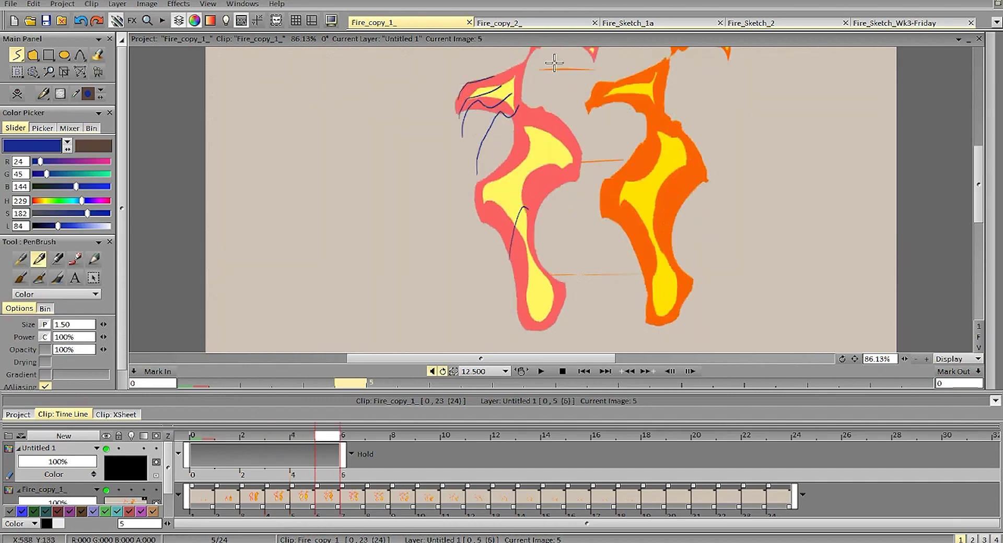
- Trace the orange flame's left bulge on images 1 and 2, and draw upward arrows between the first two marks on both flames
{"action": "key", "text": "Right"}
{"action": "key", "text": "Home"}
{"action": "left_click_drag", "start_coordinate": [628, 221], "coordinate": [647, 198]}
{"action": "key", "text": "Right"}
{"action": "left_click_drag", "start_coordinate": [620, 158], "coordinate": [638, 118]}
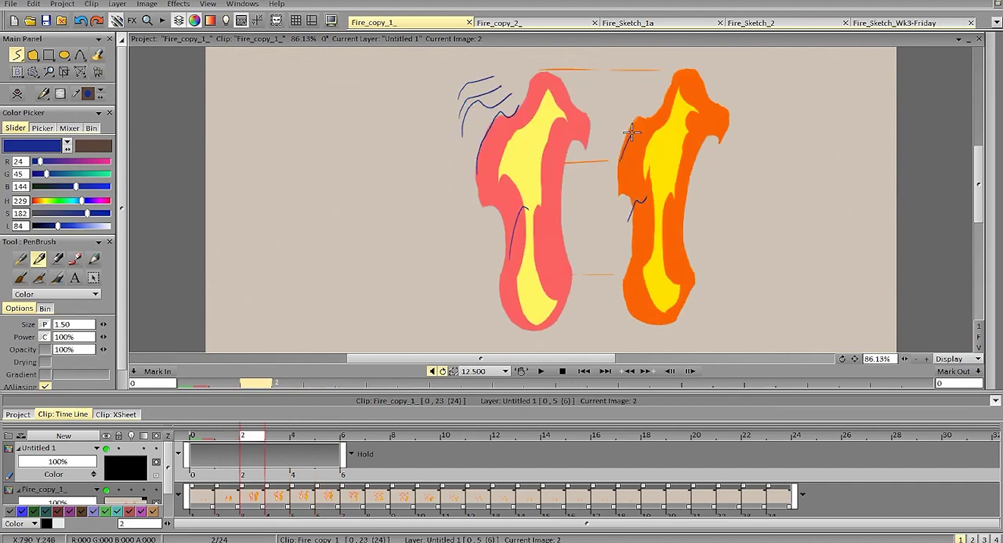
{"action": "key", "text": "ctrl+z"}
{"action": "mouse_move", "coordinate": [522, 206]}
{"action": "left_mouse_down"}
{"action": "mouse_move", "coordinate": [495, 141]}
{"action": "mouse_move", "coordinate": [500, 156]}
{"action": "left_mouse_up"}
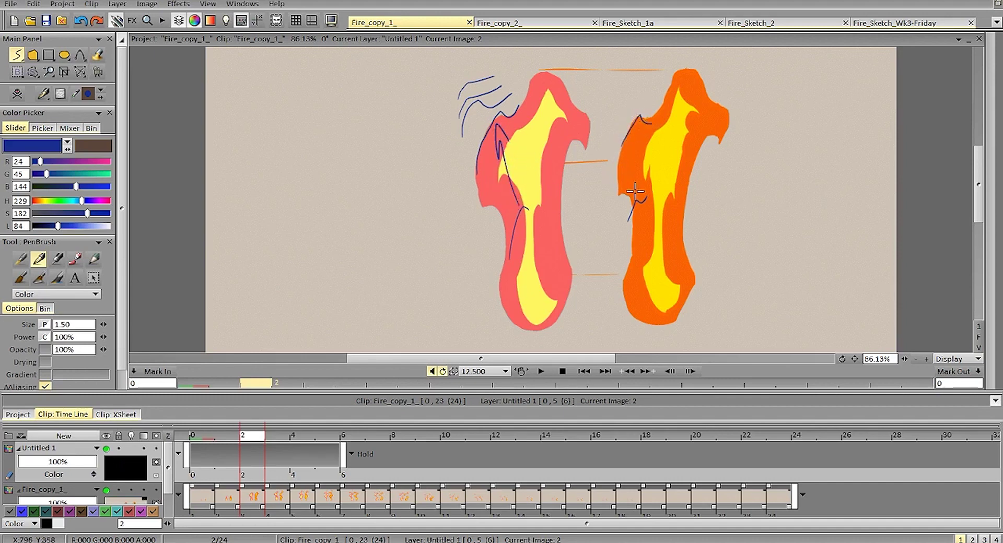
{"action": "mouse_move", "coordinate": [636, 192]}
{"action": "left_mouse_down"}
{"action": "mouse_move", "coordinate": [634, 125]}
{"action": "mouse_move", "coordinate": [637, 141]}
{"action": "left_mouse_up"}
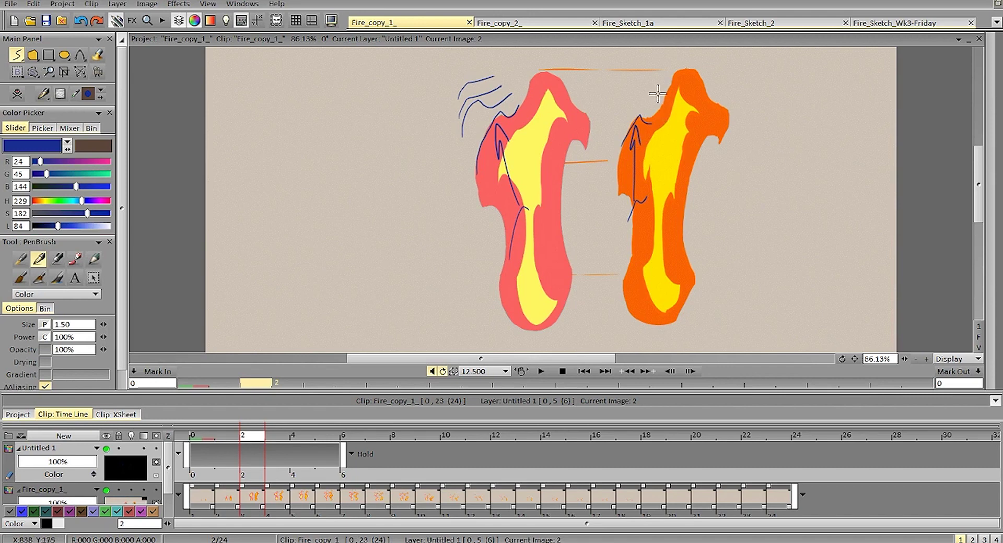
- Trace the upper-left edge of the orange flame with short strokes on images 3 to 6
{"action": "key", "text": "Right"}
{"action": "mouse_move", "coordinate": [617, 130]}
{"action": "left_mouse_down"}
{"action": "mouse_move", "coordinate": [636, 116]}
{"action": "mouse_move", "coordinate": [653, 124]}
{"action": "left_mouse_up"}
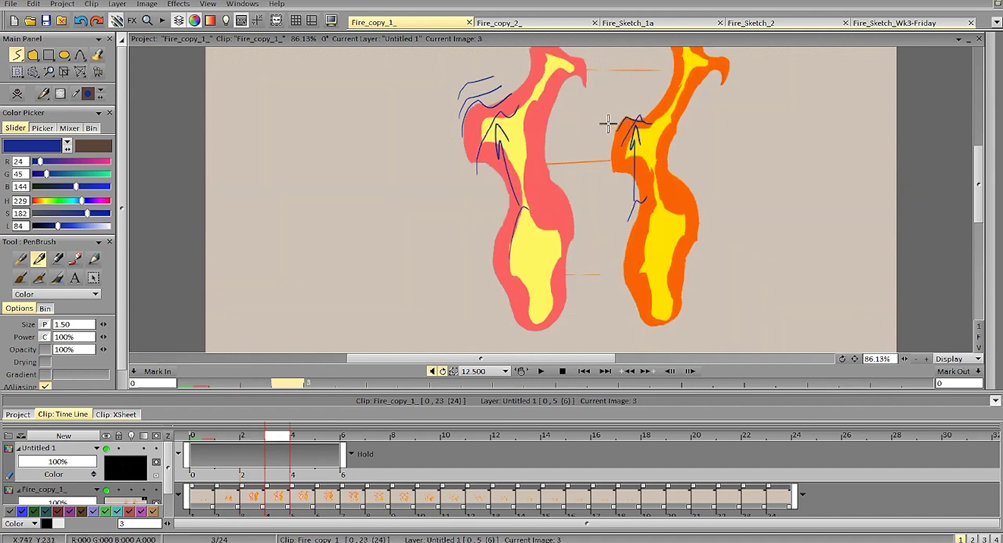
{"action": "key", "text": "Right"}
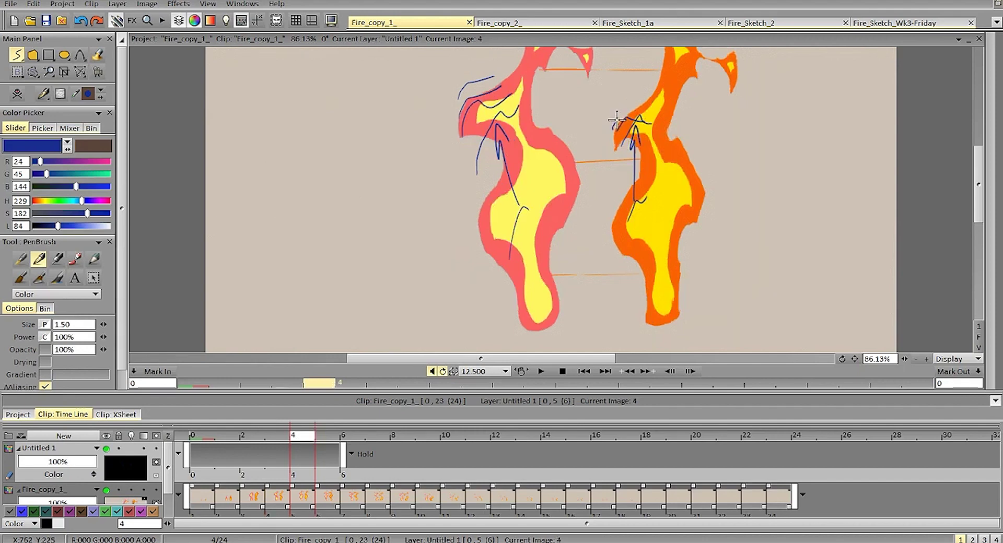
{"action": "key", "text": "Right"}
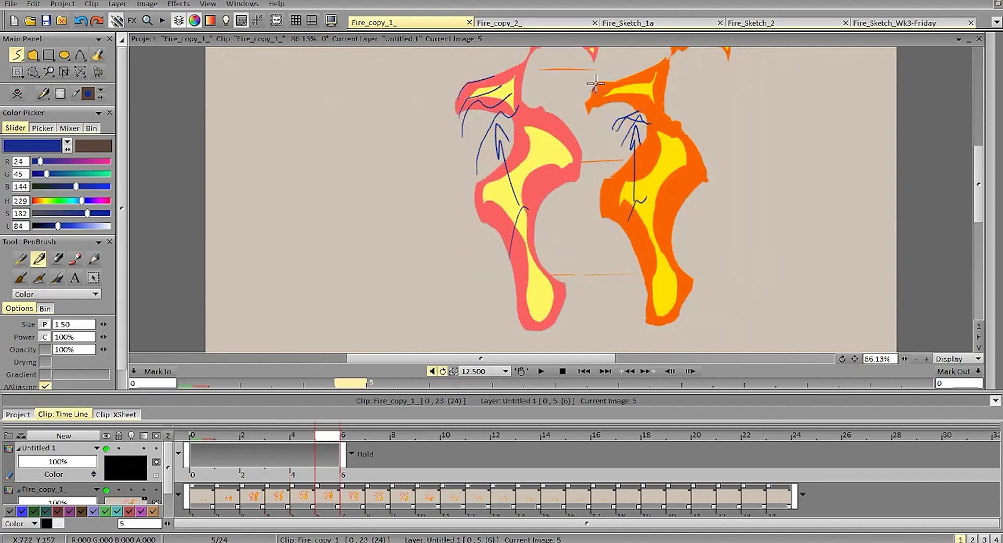
{"action": "left_click_drag", "start_coordinate": [594, 83], "coordinate": [630, 82]}
{"action": "key", "text": "Right"}
{"action": "left_click_drag", "start_coordinate": [594, 85], "coordinate": [629, 76]}
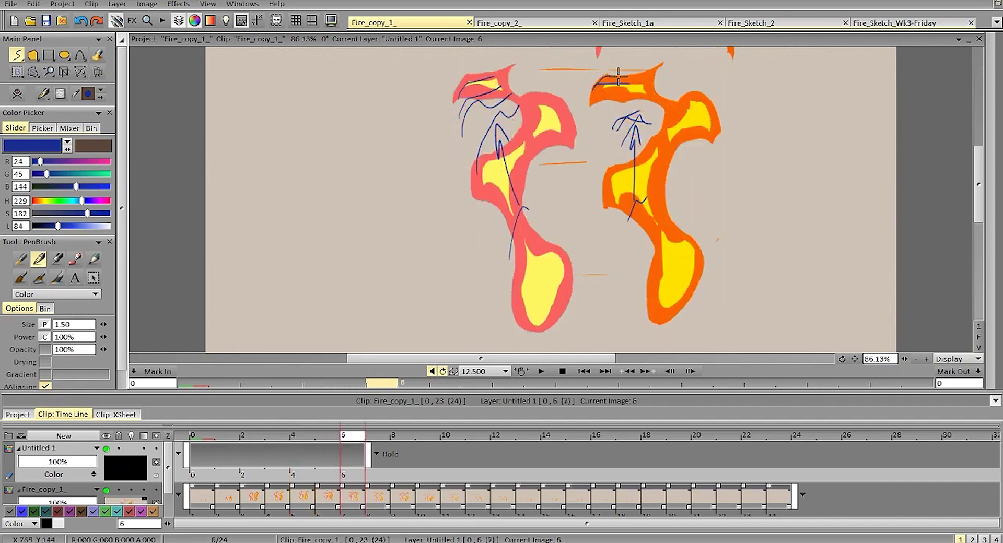
- Continue tracing the pink flame's shrinking upper-left wisp up to image 8
{"action": "key", "text": "Right"}
{"action": "key", "text": "Left"}
{"action": "key", "text": "Right"}
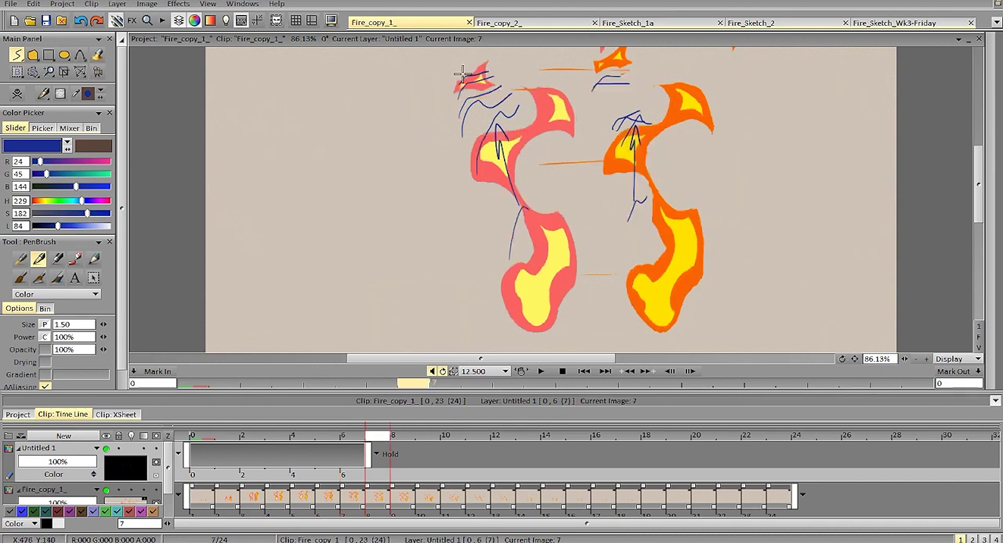
{"action": "mouse_move", "coordinate": [459, 84]}
{"action": "left_mouse_down"}
{"action": "mouse_move", "coordinate": [485, 64]}
{"action": "mouse_move", "coordinate": [462, 80]}
{"action": "left_mouse_up"}
{"action": "key", "text": "Right"}
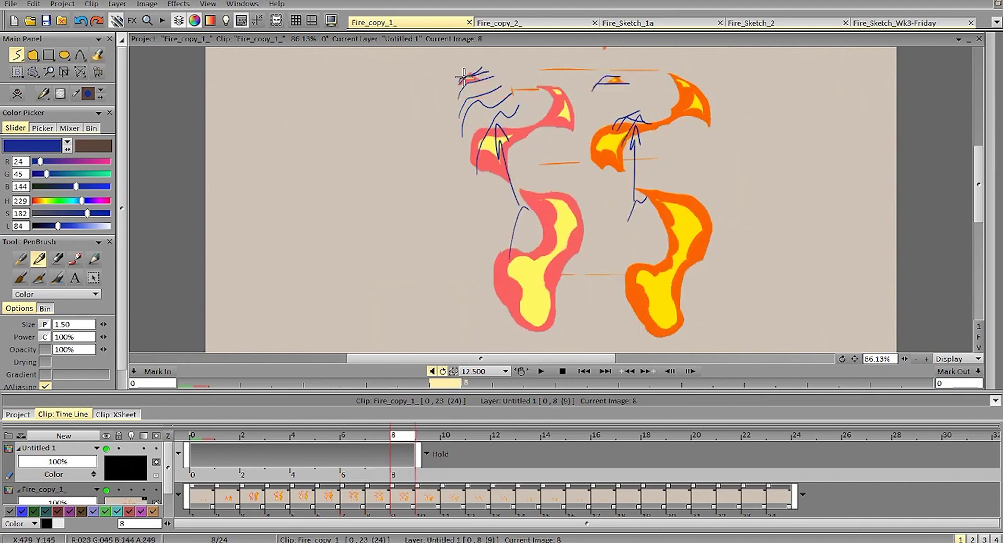
- Trace the upper edge of the orange flame's detached left wisp on image 7
{"action": "key", "text": "Left"}
{"action": "key", "text": "Left"}
{"action": "key", "text": "Left"}
{"action": "key", "text": "Right"}
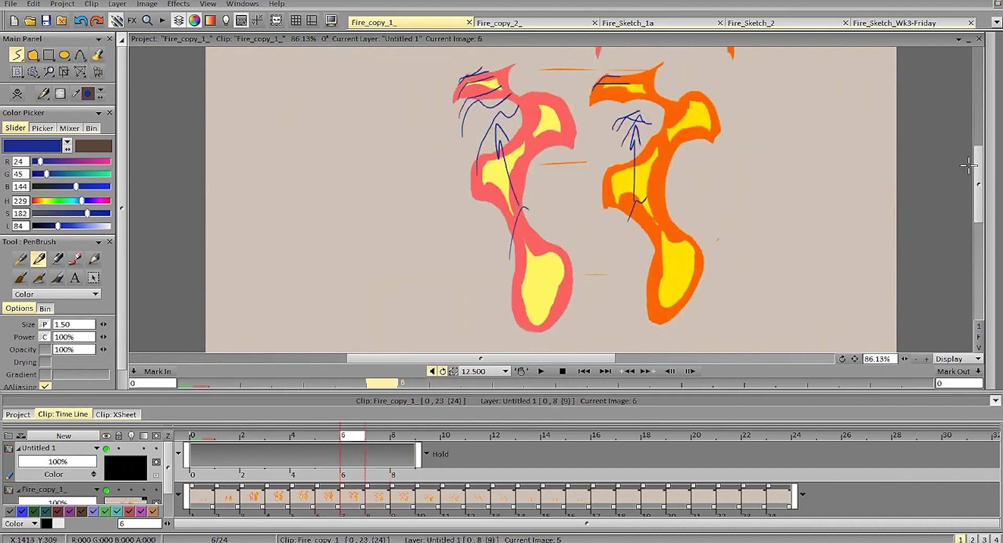
{"action": "left_click_drag", "start_coordinate": [978, 170], "coordinate": [978, 160]}
{"action": "key", "text": "Right"}
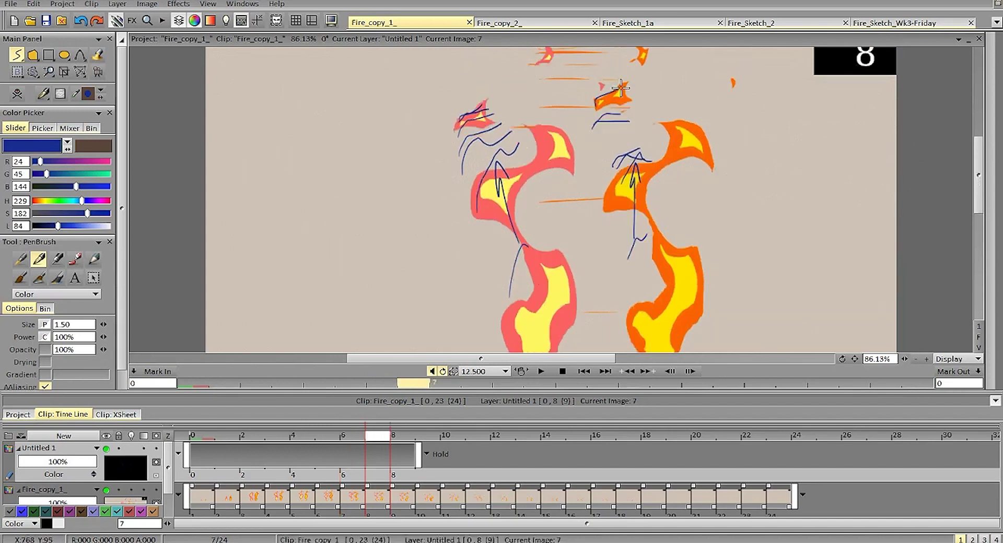
- Add short tick marks beside the orange flame's traced strokes to show their spacing
{"action": "key", "text": "Right"}
{"action": "key", "text": "Left"}
{"action": "key", "text": "Right"}
{"action": "key", "text": "Right"}
{"action": "key", "text": "Left"}
{"action": "key", "text": "Left"}
{"action": "key", "text": "Right"}
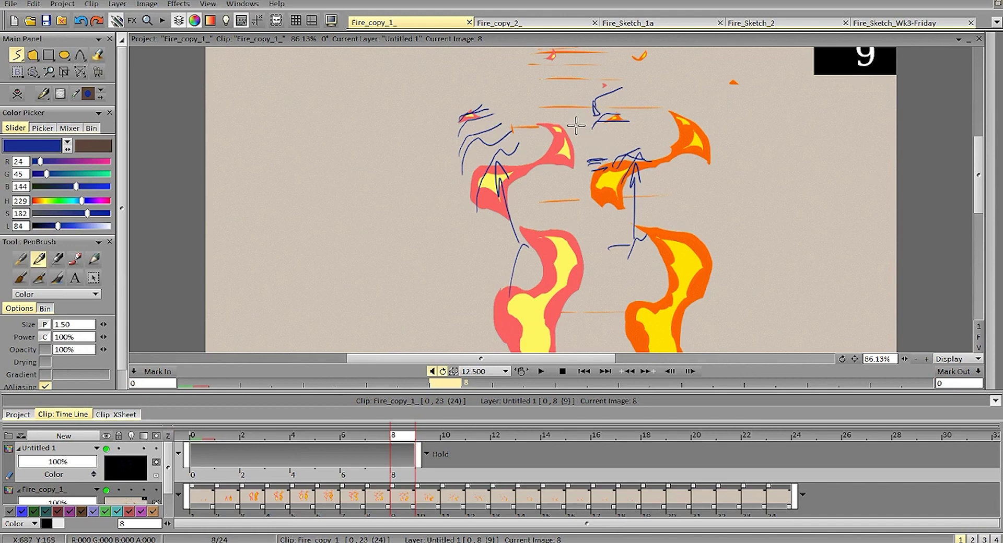
{"action": "left_click_drag", "start_coordinate": [573, 112], "coordinate": [589, 125]}
- Review the strokes against images 5 and 6, clear all of them from the drawing layer and return to image 3
{"action": "key", "text": "Left"}
{"action": "key", "text": "Left"}
{"action": "key", "text": "Left"}
{"action": "key", "text": "Left"}
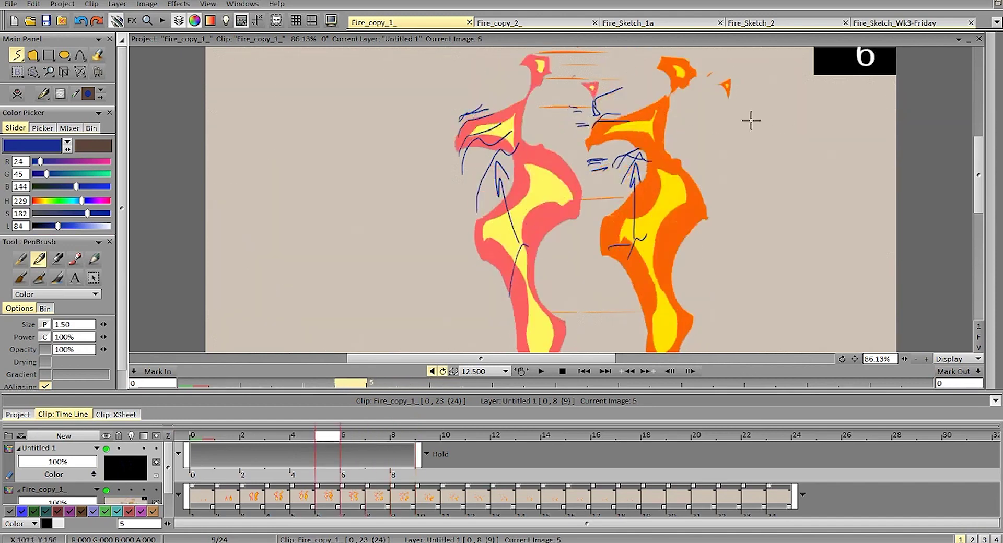
{"action": "key", "text": "Right"}
{"action": "key", "text": "Right"}
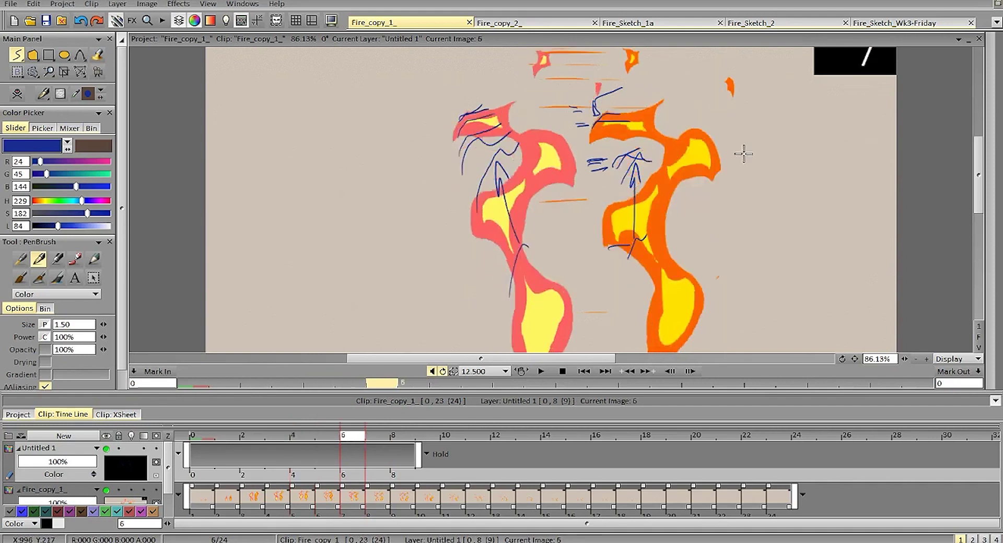
{"action": "key", "text": "Left"}
{"action": "key", "text": "Left"}
{"action": "key", "text": "Left"}
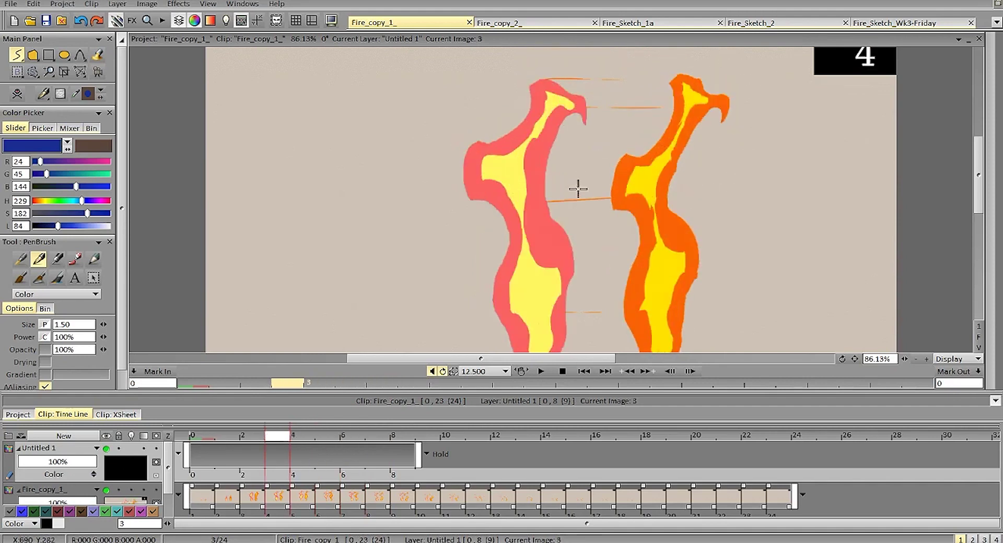
- Trace the right bulge of the pink flame with one short curve per image, from image 3 up to image 9
{"action": "key", "text": "Right"}
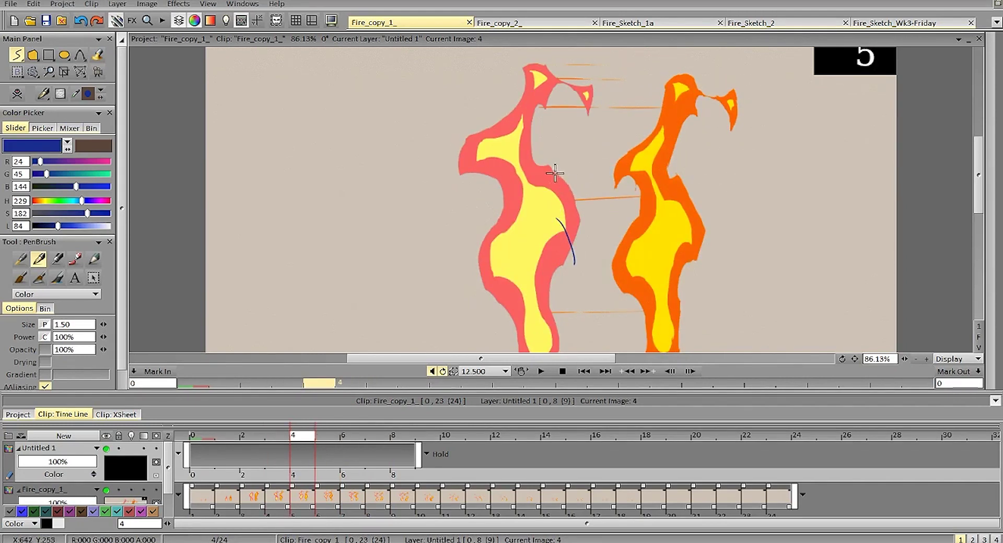
{"action": "left_click_drag", "start_coordinate": [557, 167], "coordinate": [578, 217]}
{"action": "key", "text": "Right"}
{"action": "left_click_drag", "start_coordinate": [551, 152], "coordinate": [579, 198]}
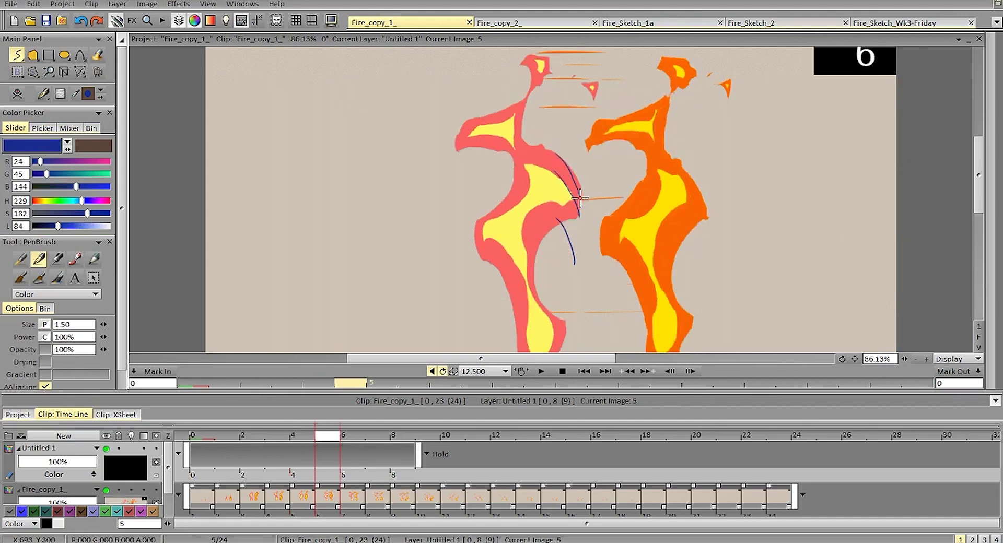
{"action": "key", "text": "Right"}
{"action": "mouse_move", "coordinate": [554, 135]}
{"action": "left_mouse_down"}
{"action": "mouse_move", "coordinate": [575, 155]}
{"action": "mouse_move", "coordinate": [575, 143]}
{"action": "left_mouse_up"}
{"action": "key", "text": "Right"}
{"action": "key", "text": "Right"}
{"action": "key", "text": "Right"}
- Trace the right bulge of the orange flame with one short curve per image, from image 2 up to image 5
{"action": "key", "text": "Left"}
{"action": "key", "text": "Left"}
{"action": "key", "text": "Left"}
{"action": "key", "text": "Left"}
{"action": "key", "text": "Left"}
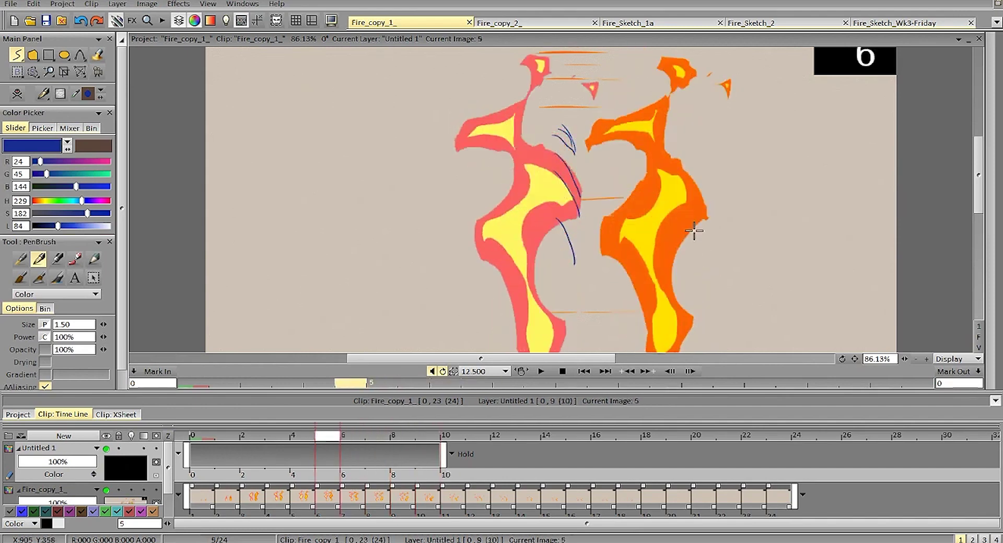
{"action": "key", "text": "Left"}
{"action": "key", "text": "Left"}
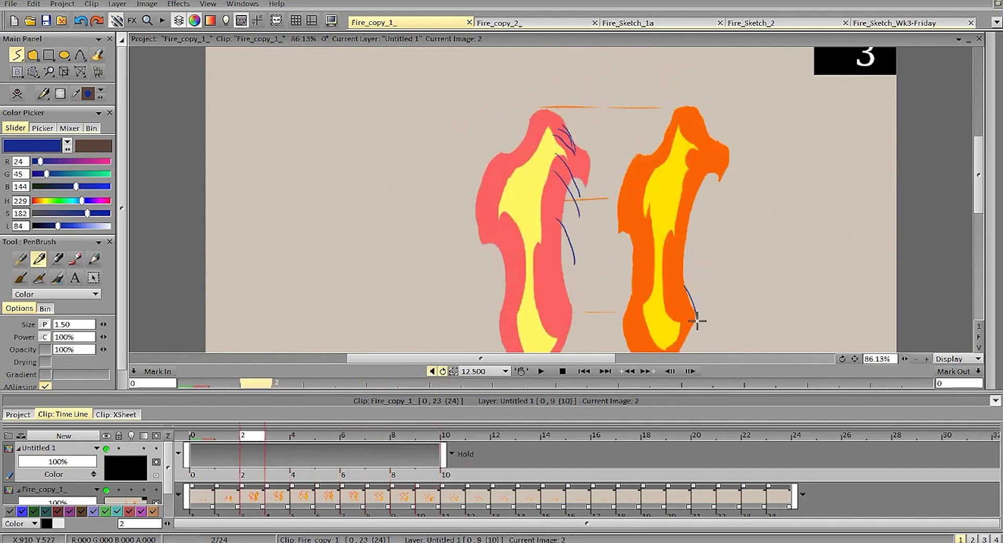
{"action": "key", "text": "Right"}
{"action": "key", "text": "Right"}
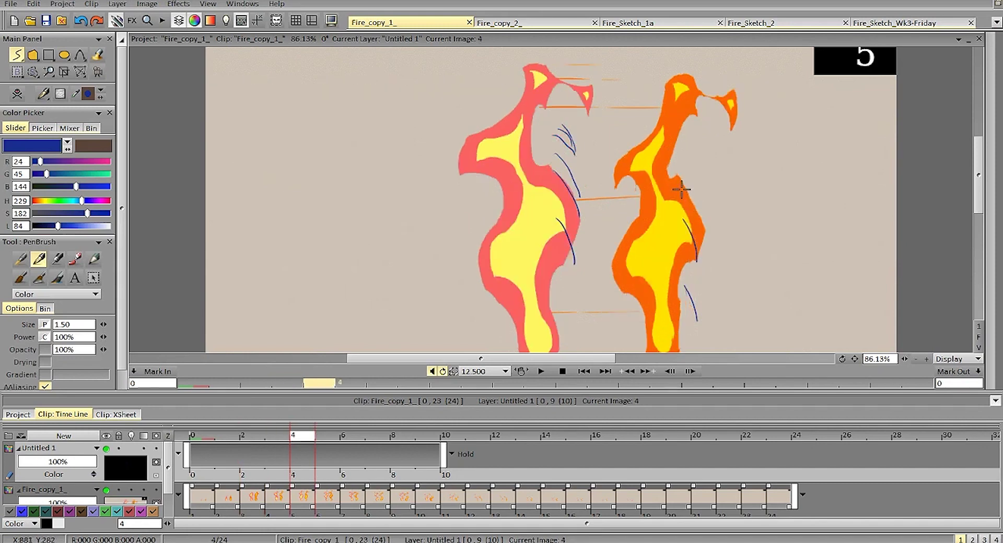
{"action": "key", "text": "Left"}
{"action": "key", "text": "Right"}
{"action": "key", "text": "Right"}
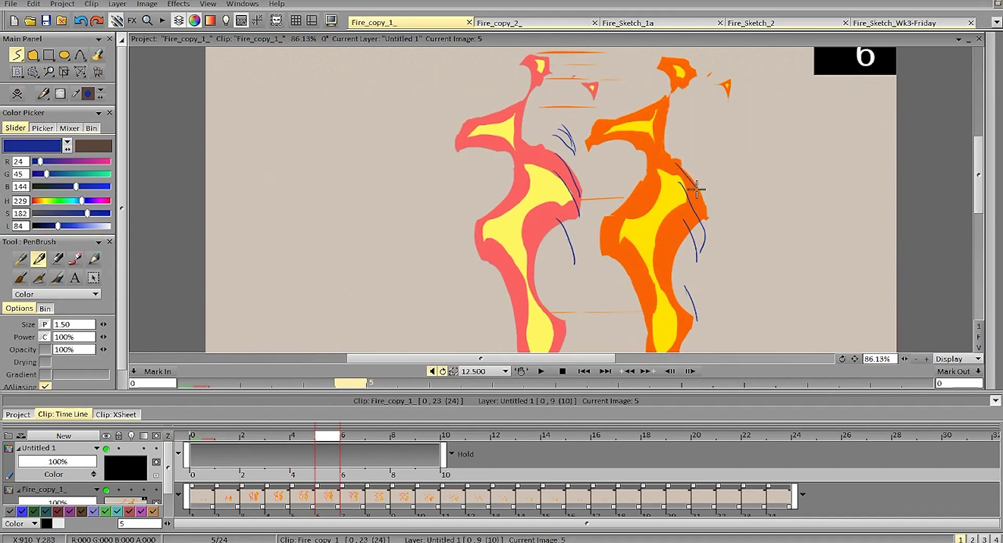
- Continue tracing the orange flame's upper right bulge with one short curve per image, from image 6 up to image 9
{"action": "key", "text": "Right"}
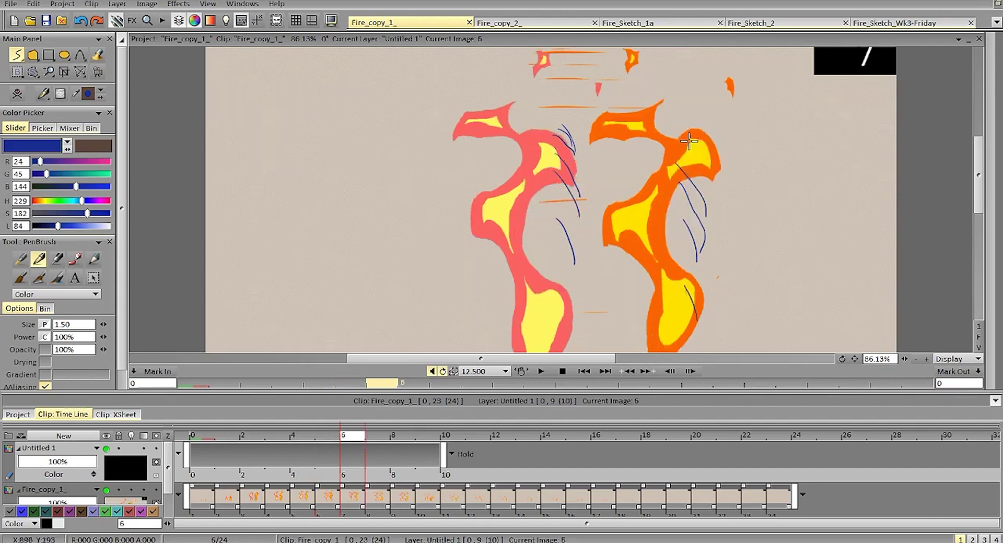
{"action": "key", "text": "Left"}
{"action": "key", "text": "Right"}
{"action": "key", "text": "Right"}
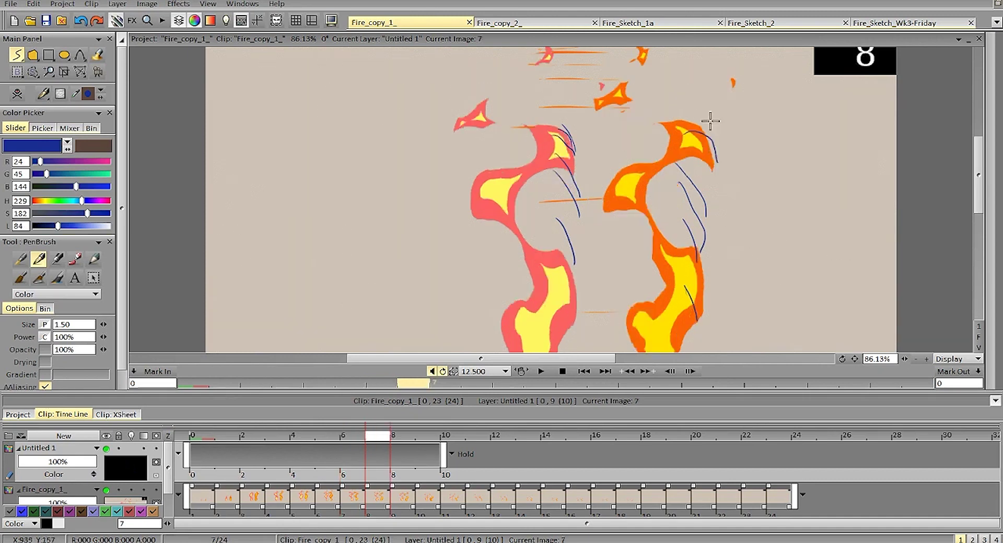
{"action": "mouse_move", "coordinate": [691, 122]}
{"action": "left_mouse_down"}
{"action": "mouse_move", "coordinate": [704, 142]}
{"action": "mouse_move", "coordinate": [694, 122]}
{"action": "left_mouse_up"}
{"action": "key", "text": "Right"}
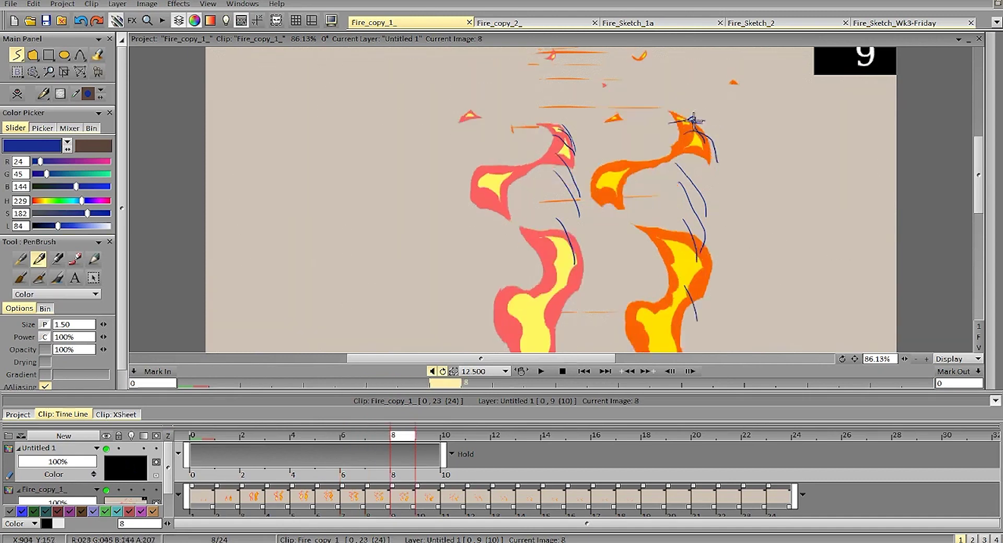
{"action": "key", "text": "Right"}
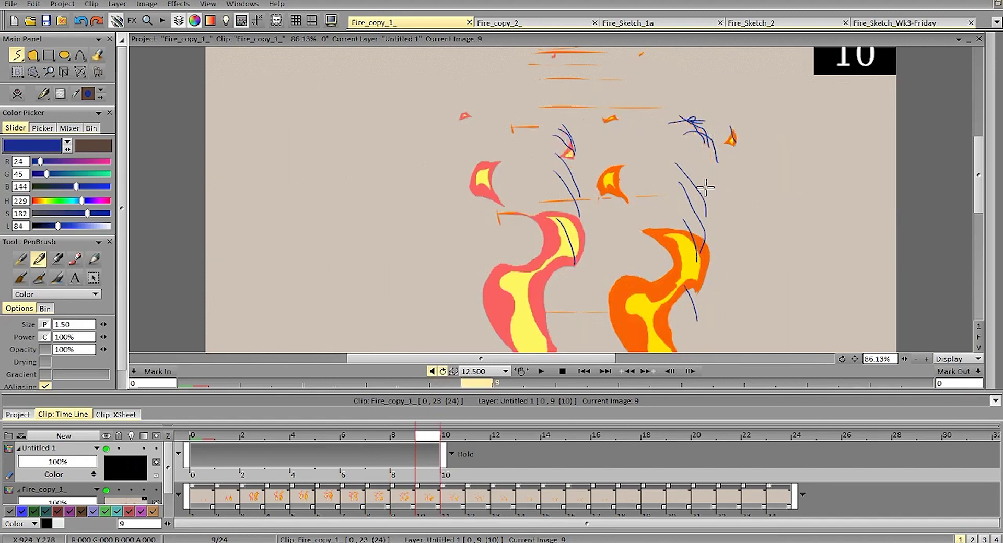
- Add vertical lines and small arrow marks among the orange flame's traced curves to point out their uneven spacing
{"action": "left_click_drag", "start_coordinate": [703, 184], "coordinate": [700, 298]}
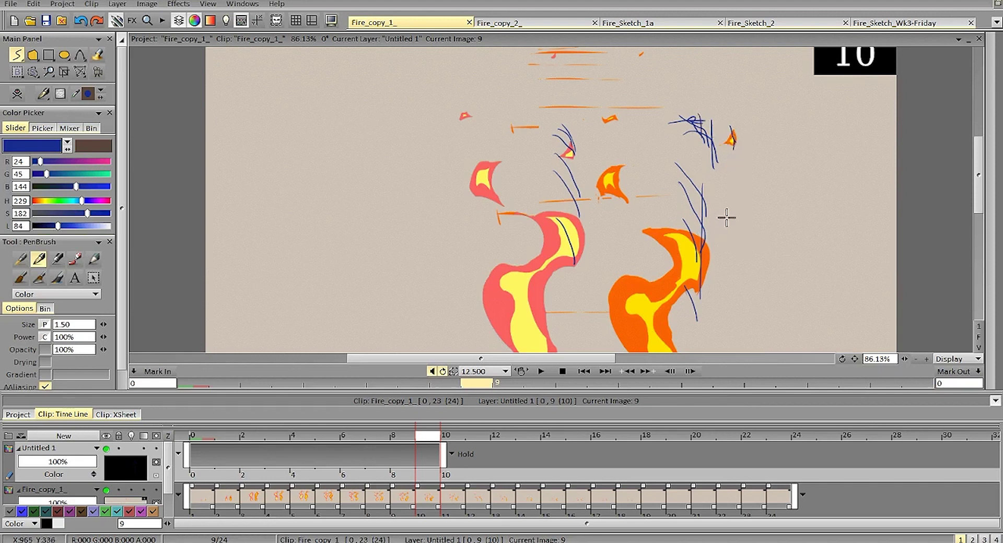
{"action": "key", "text": "Left"}
{"action": "key", "text": "Left"}
{"action": "key", "text": "Left"}
{"action": "left_click_drag", "start_coordinate": [729, 226], "coordinate": [709, 190]}
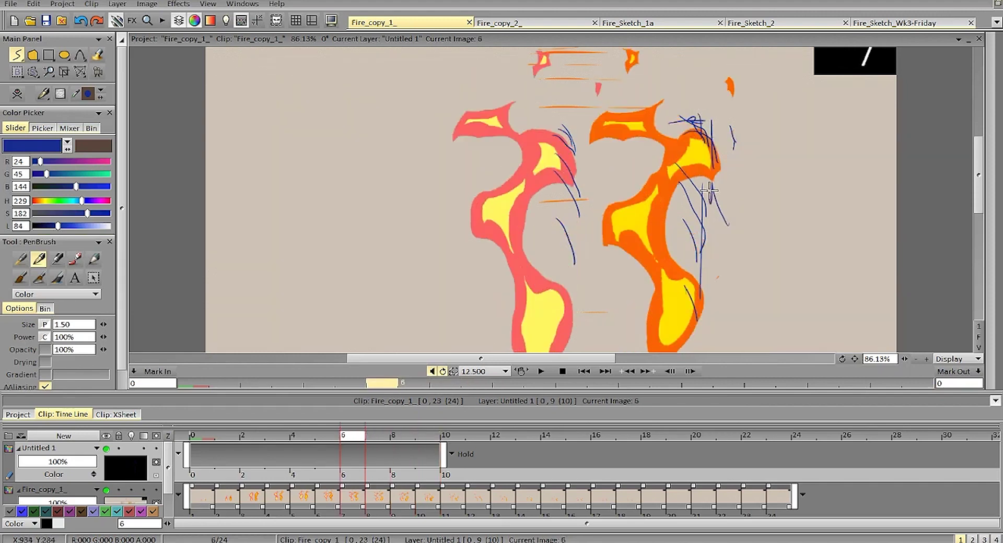
{"action": "left_click_drag", "start_coordinate": [661, 136], "coordinate": [680, 143]}
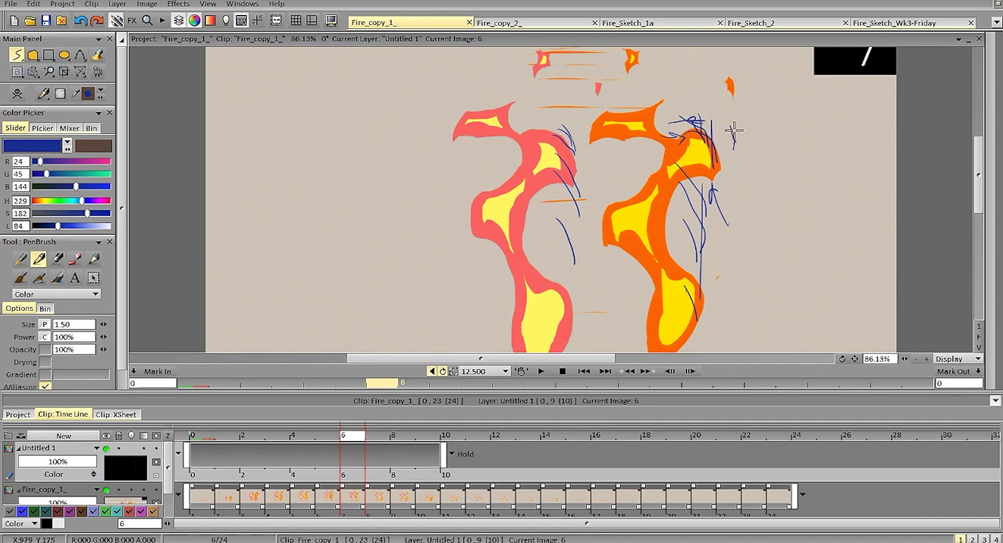
- Step back and forth between images 2 and 5 to examine how the orange flame's upper right tip moves
{"action": "key", "text": "Left"}
{"action": "key", "text": "Left"}
{"action": "key", "text": "Left"}
{"action": "key", "text": "Right"}
{"action": "key", "text": "Right"}
{"action": "key", "text": "Right"}
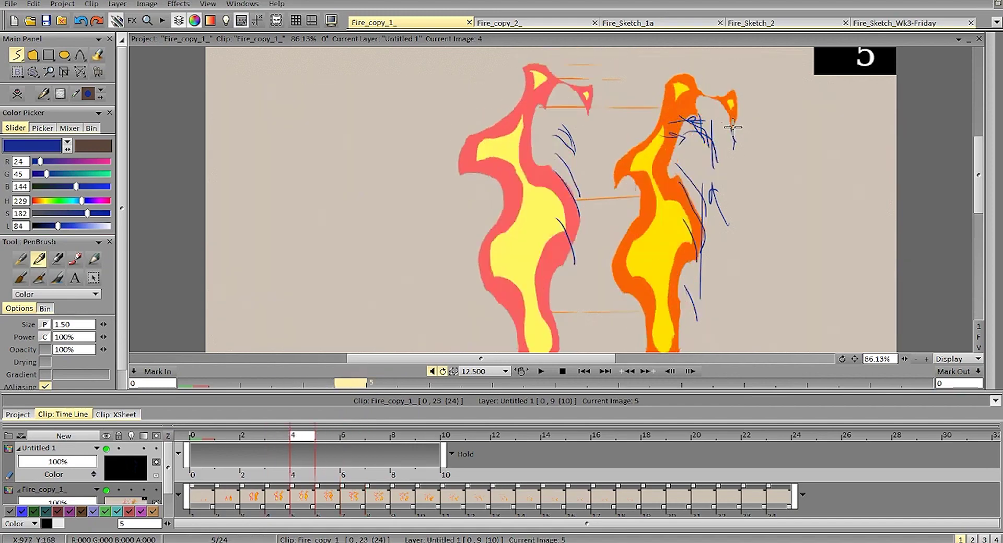
{"action": "key", "text": "Right"}
{"action": "key", "text": "Left"}
{"action": "key", "text": "Left"}
{"action": "key", "text": "Left"}
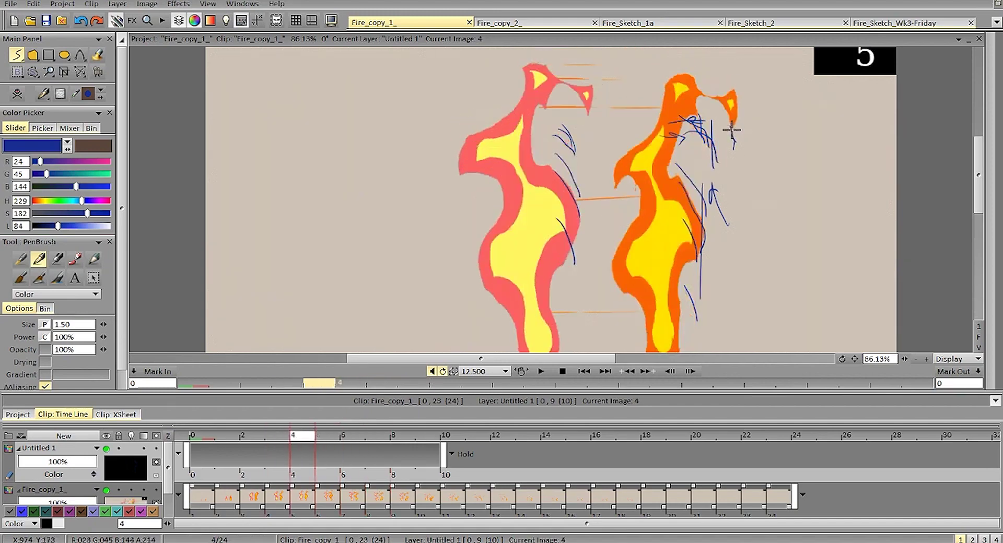
{"action": "key", "text": "Right"}
{"action": "key", "text": "Left"}
{"action": "key", "text": "Left"}
{"action": "key", "text": "Left"}
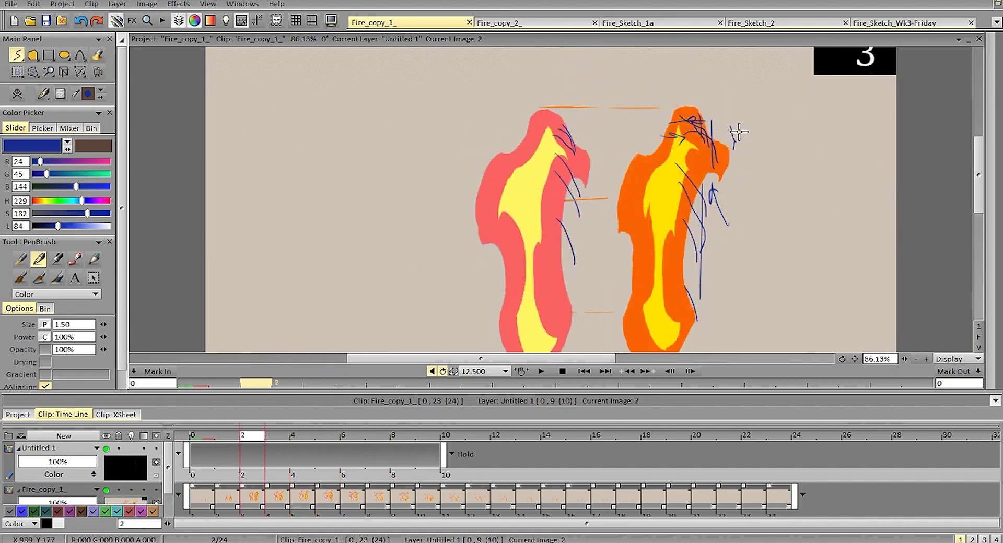
- Clear the old strokes, trace the pink flame's right tip from image 2 to image 6, and link the curves with an arrow
{"action": "left_click_drag", "start_coordinate": [581, 150], "coordinate": [591, 171]}
{"action": "key", "text": "Right"}
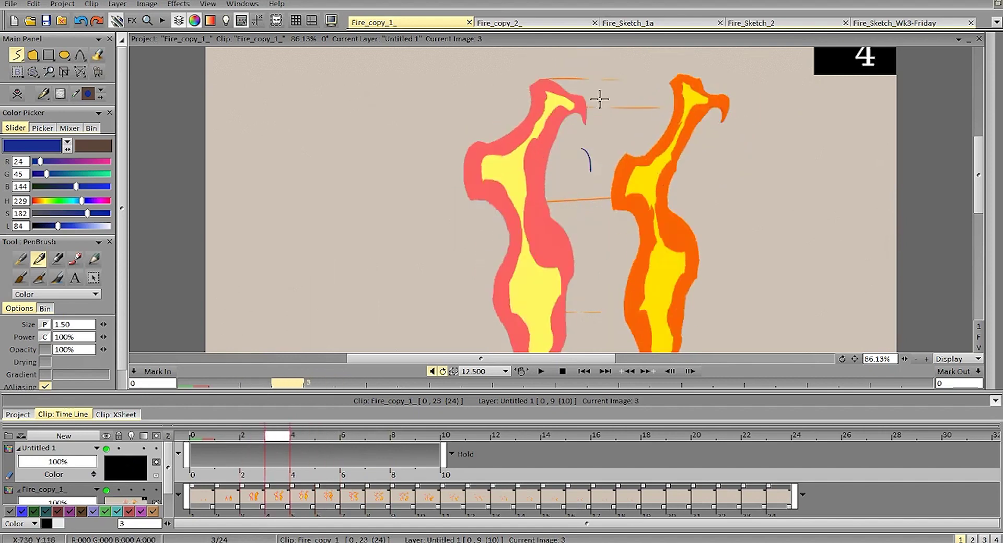
{"action": "key", "text": "Right"}
{"action": "left_click_drag", "start_coordinate": [578, 96], "coordinate": [587, 116]}
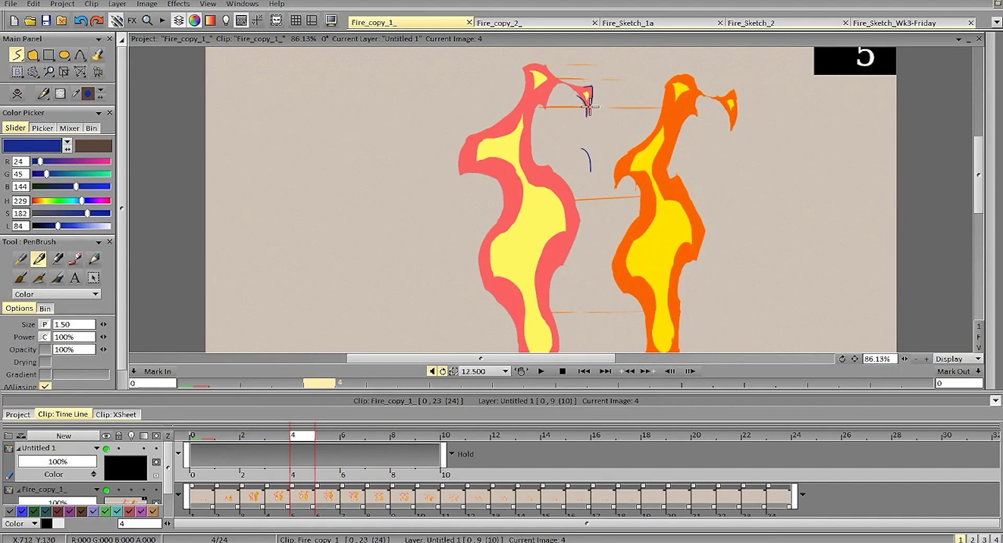
{"action": "key", "text": "Right"}
{"action": "left_click_drag", "start_coordinate": [591, 83], "coordinate": [599, 92]}
{"action": "key", "text": "Right"}
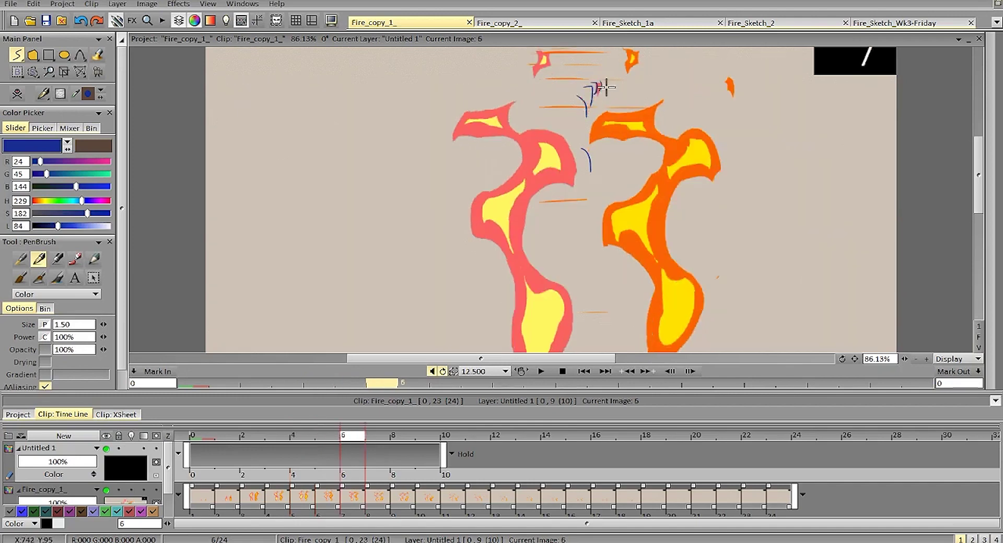
{"action": "key", "text": "Right"}
{"action": "key", "text": "Left"}
{"action": "mouse_move", "coordinate": [590, 150]}
{"action": "left_mouse_down"}
{"action": "mouse_move", "coordinate": [609, 87]}
{"action": "mouse_move", "coordinate": [607, 97]}
{"action": "left_mouse_up"}
- Trace the orange flame's right tip with one short curve per image, starting from image 2, and mark its closely spaced positions
{"action": "key", "text": "Left"}
{"action": "key", "text": "Left"}
{"action": "key", "text": "Left"}
{"action": "key", "text": "Left"}
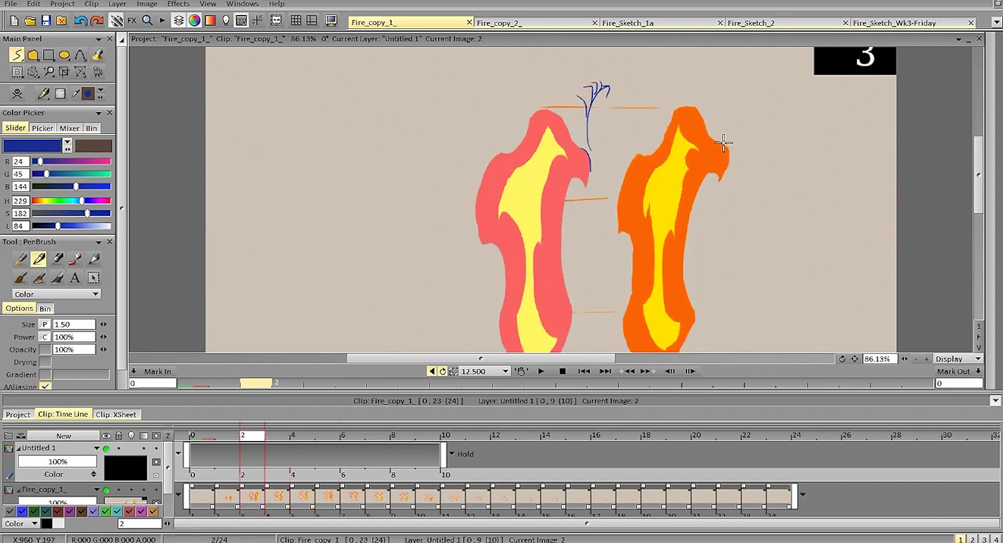
{"action": "left_click_drag", "start_coordinate": [721, 143], "coordinate": [727, 170]}
{"action": "key", "text": "Right"}
{"action": "mouse_move", "coordinate": [721, 96]}
{"action": "left_mouse_down"}
{"action": "mouse_move", "coordinate": [735, 118]}
{"action": "mouse_move", "coordinate": [737, 95]}
{"action": "left_mouse_up"}
{"action": "key", "text": "Right"}
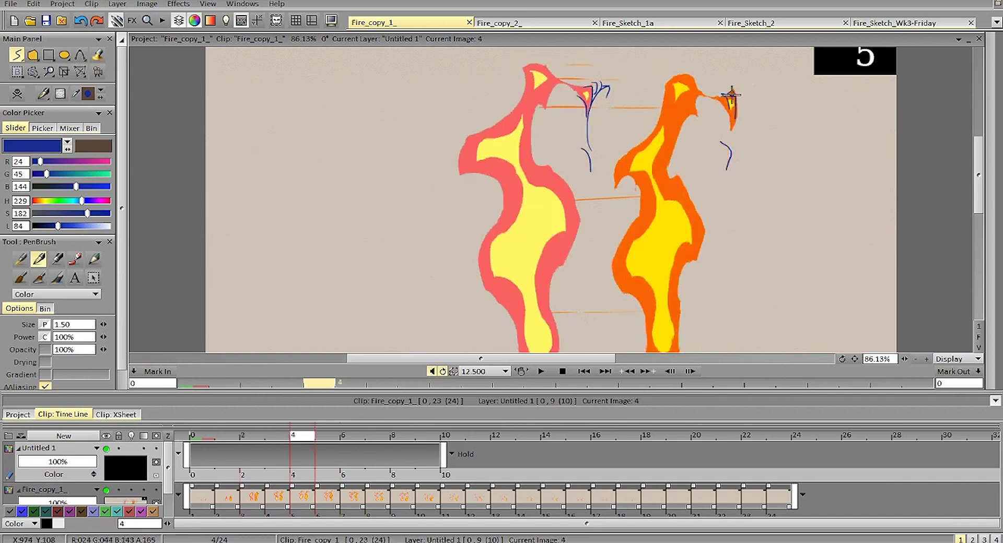
{"action": "key", "text": "Right"}
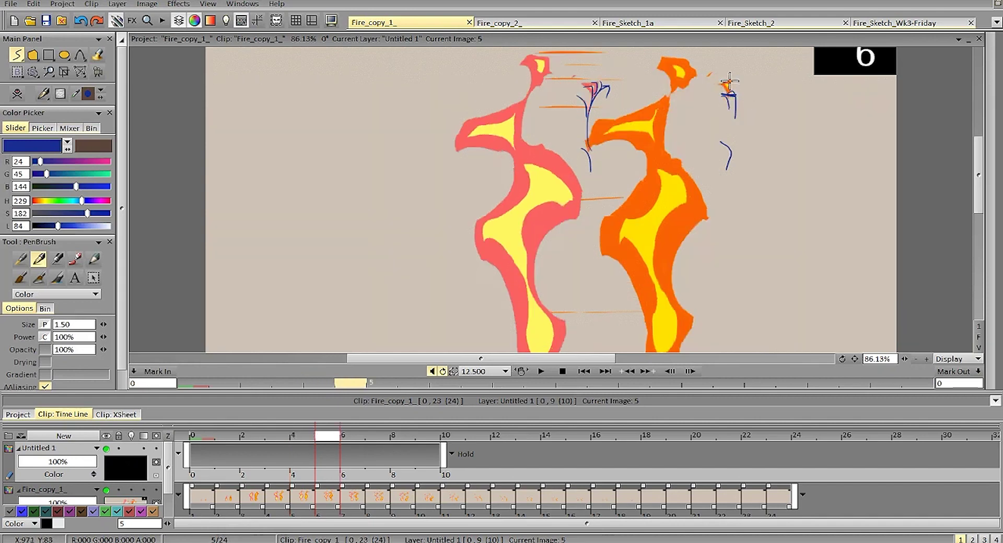
{"action": "key", "text": "Right"}
{"action": "key", "text": "Right"}
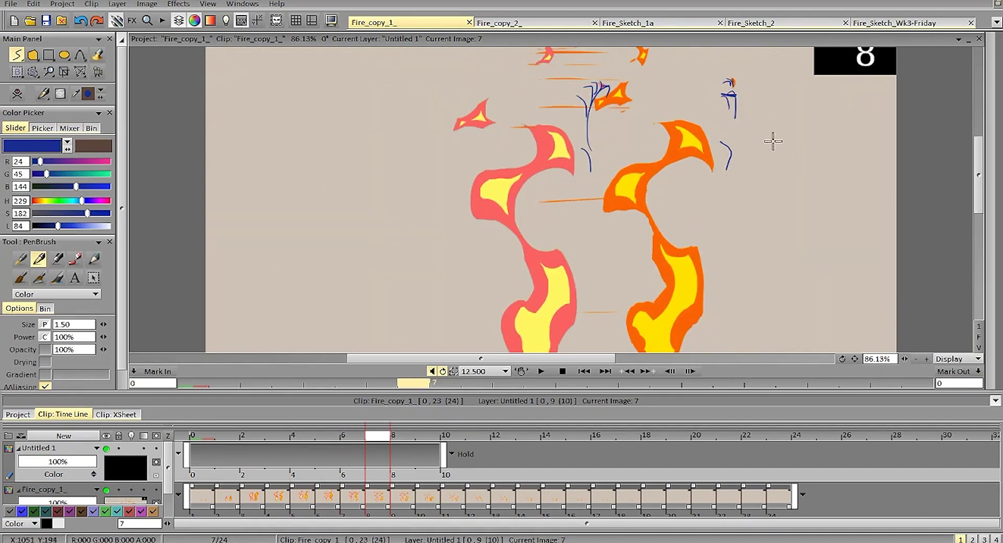
- Redraw the orange tip's successive positions as a separate column of small marks beside the traced curves
{"action": "left_click_drag", "start_coordinate": [767, 141], "coordinate": [775, 155]}
{"action": "left_click_drag", "start_coordinate": [768, 99], "coordinate": [777, 110]}
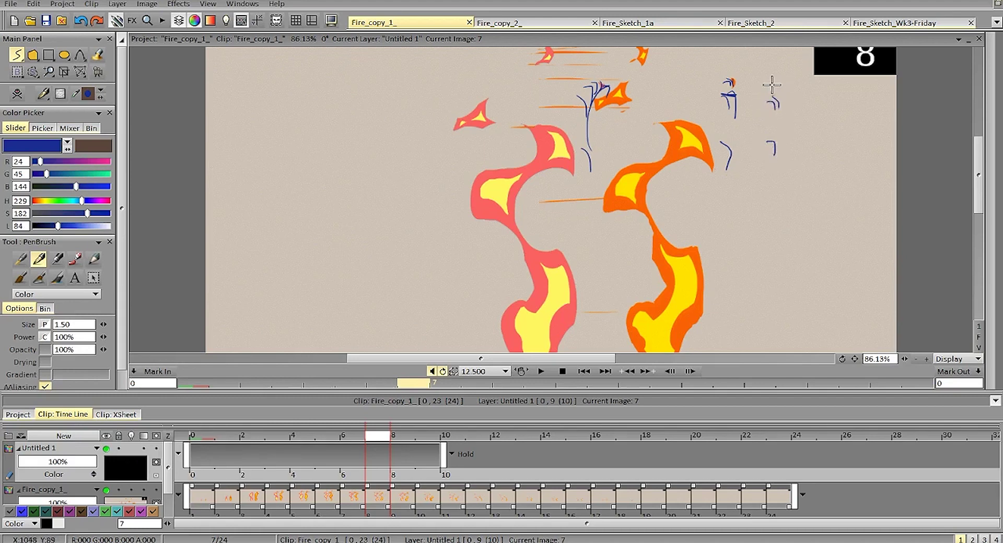
{"action": "key", "text": "Right"}
{"action": "key", "text": "Right"}
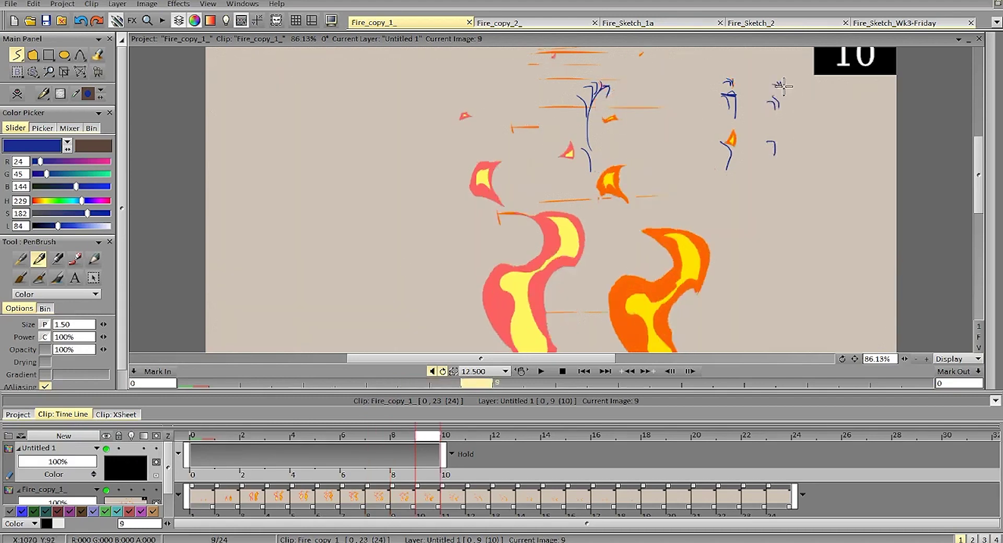
- Review the tip marks against the neighbouring images and clear all strokes from the drawing layer
{"action": "key", "text": "Left"}
{"action": "key", "text": "Right"}
{"action": "key", "text": "Left"}
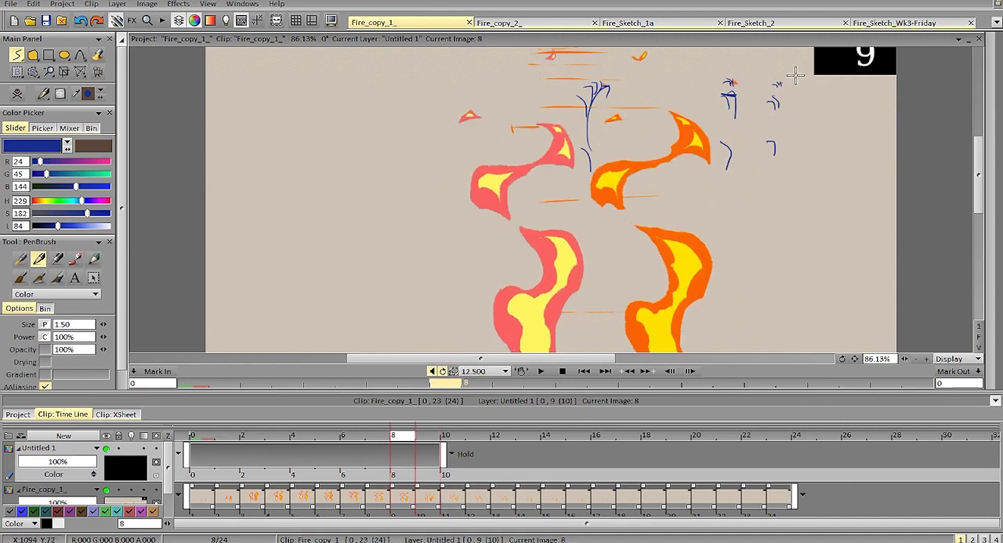
{"action": "key", "text": "Left"}
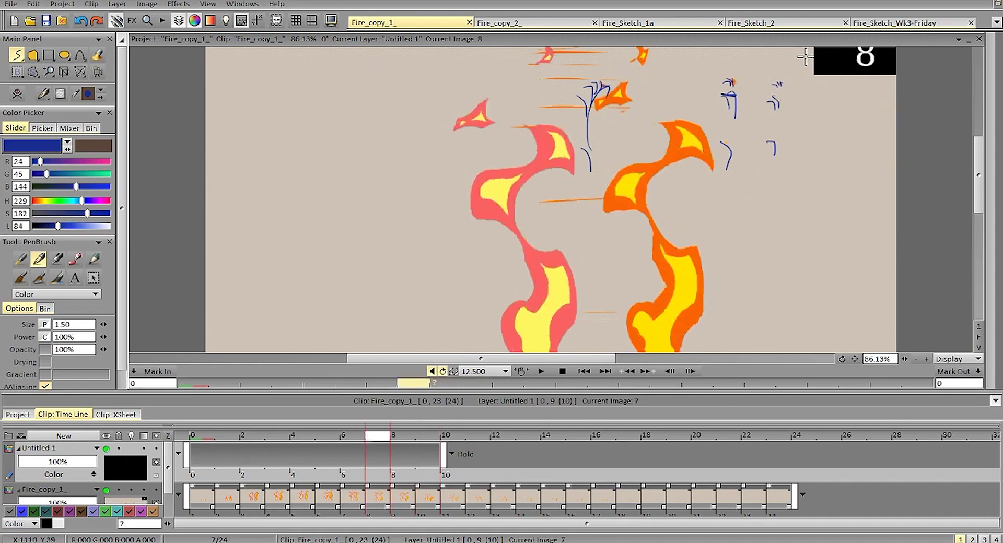
{"action": "key", "text": "Left"}
{"action": "key", "text": "Left"}
{"action": "key", "text": "Left"}
{"action": "key", "text": "Right"}
{"action": "key", "text": "Right"}
{"action": "key", "text": "Right"}
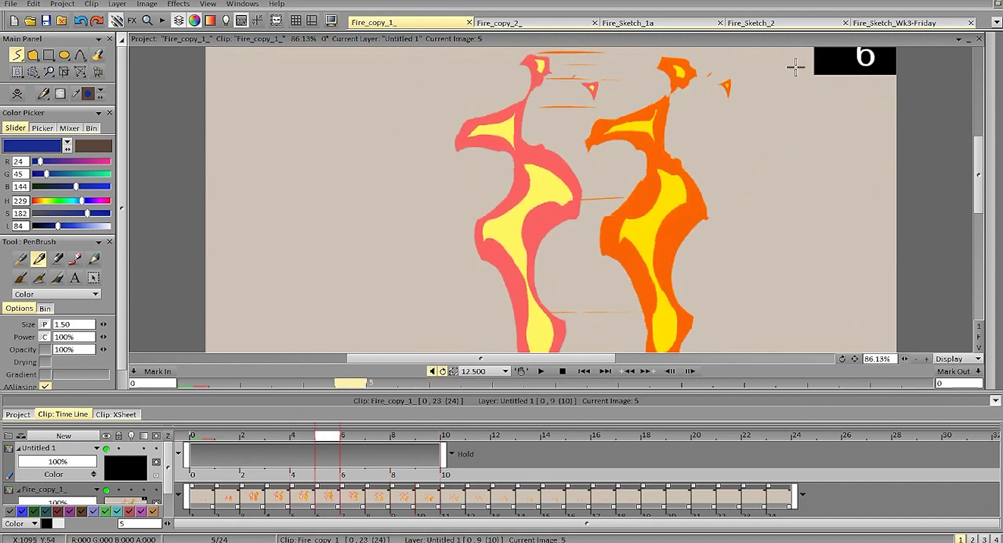
- Trace the left bulge of the pink flame with one short curve per image, from image 3 up to image 6
{"action": "key", "text": "Left"}
{"action": "key", "text": "Left"}
{"action": "key", "text": "Left"}
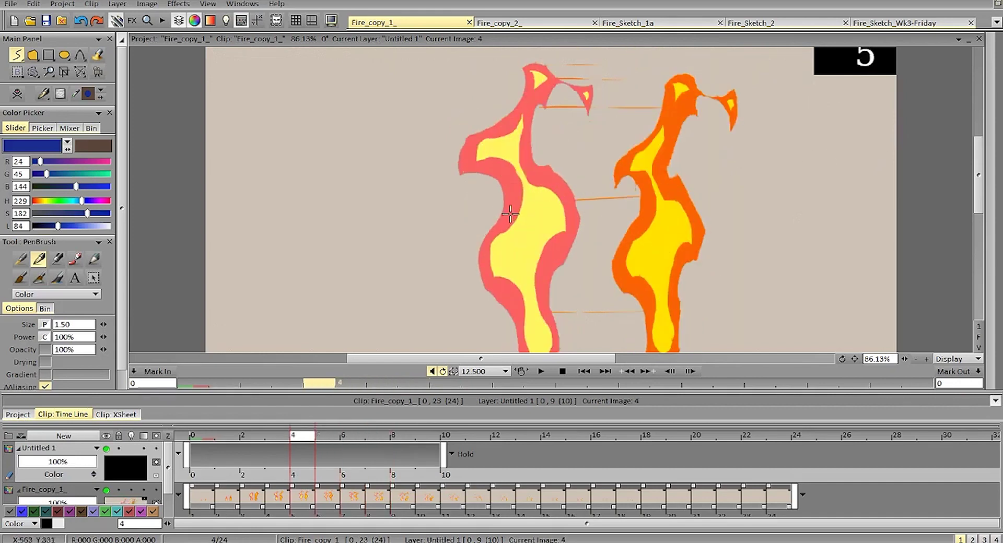
{"action": "key", "text": "Left"}
{"action": "mouse_move", "coordinate": [493, 308]}
{"action": "left_mouse_down"}
{"action": "mouse_move", "coordinate": [505, 264]}
{"action": "mouse_move", "coordinate": [486, 237]}
{"action": "mouse_move", "coordinate": [503, 205]}
{"action": "mouse_move", "coordinate": [480, 195]}
{"action": "mouse_move", "coordinate": [504, 192]}
{"action": "left_mouse_up"}
{"action": "key", "text": "Right"}
{"action": "key", "text": "Right"}
{"action": "key", "text": "Right"}
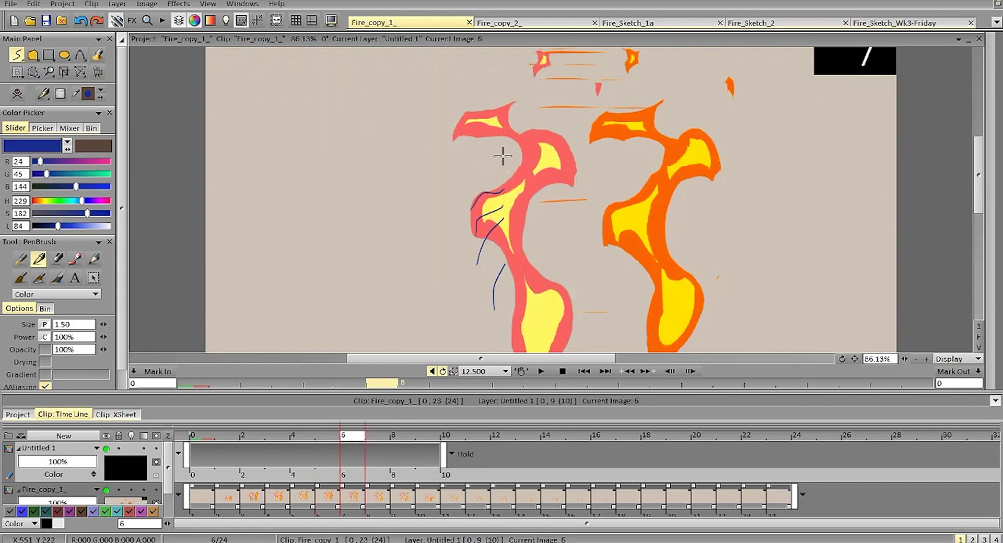
- Continue tracing the top of the pink flame's left bulge from image 7 up to image 10
{"action": "key", "text": "Right"}
{"action": "key", "text": "Right"}
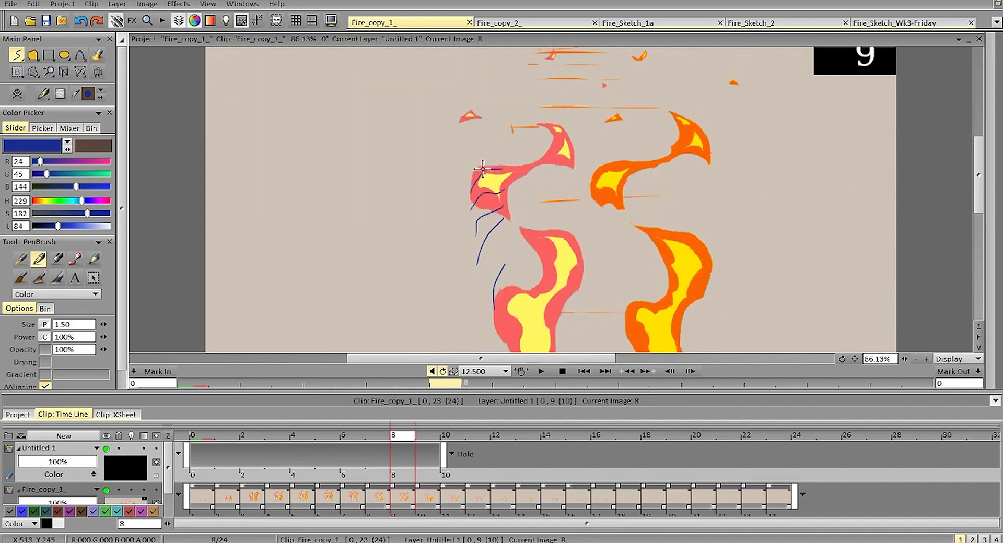
{"action": "key", "text": "Right"}
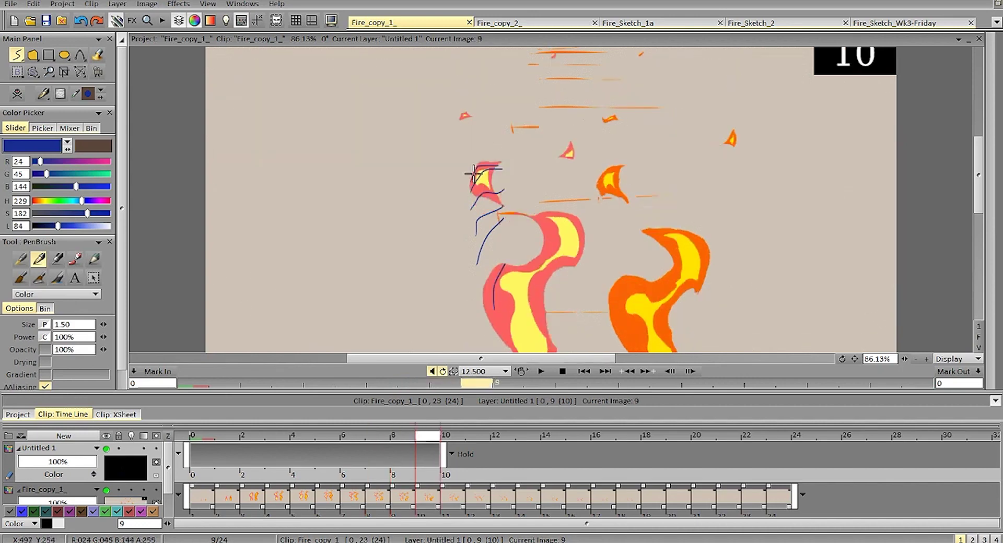
{"action": "key", "text": "Right"}
{"action": "left_click_drag", "start_coordinate": [480, 167], "coordinate": [472, 173]}
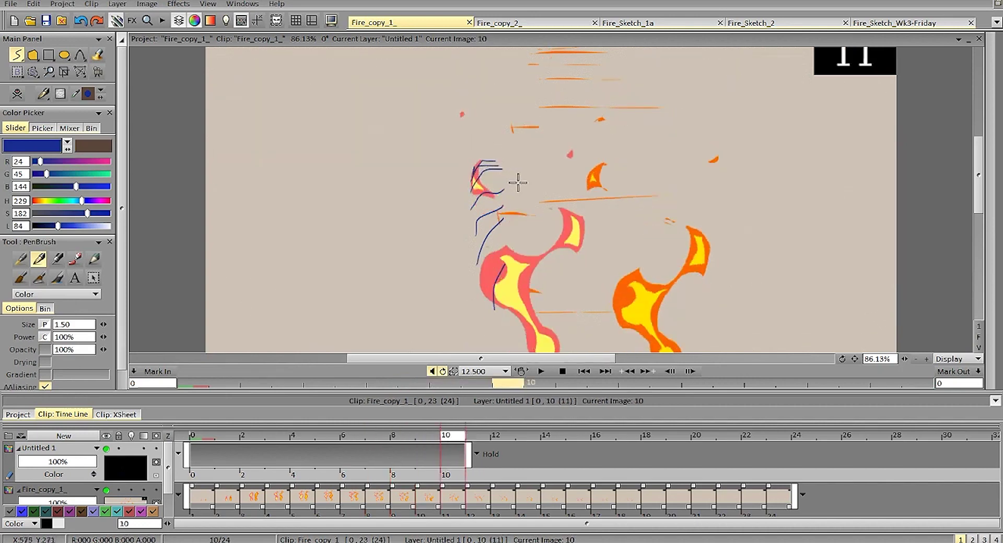
{"action": "key", "text": "Right"}
- Trace the orange flame's left bulge with one short curve per image, from image 2 up to image 5
{"action": "key", "text": "Left"}
{"action": "key", "text": "Left"}
{"action": "key", "text": "Left"}
{"action": "key", "text": "Left"}
{"action": "key", "text": "Left"}
{"action": "key", "text": "Left"}
{"action": "key", "text": "Left"}
{"action": "key", "text": "Left"}
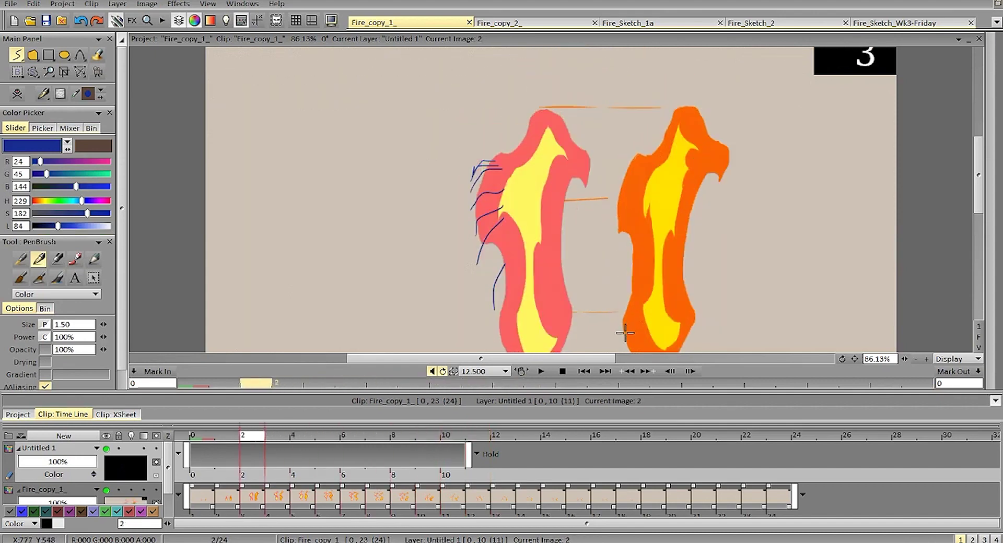
{"action": "key", "text": "Right"}
{"action": "left_click_drag", "start_coordinate": [625, 310], "coordinate": [641, 255]}
{"action": "key", "text": "Right"}
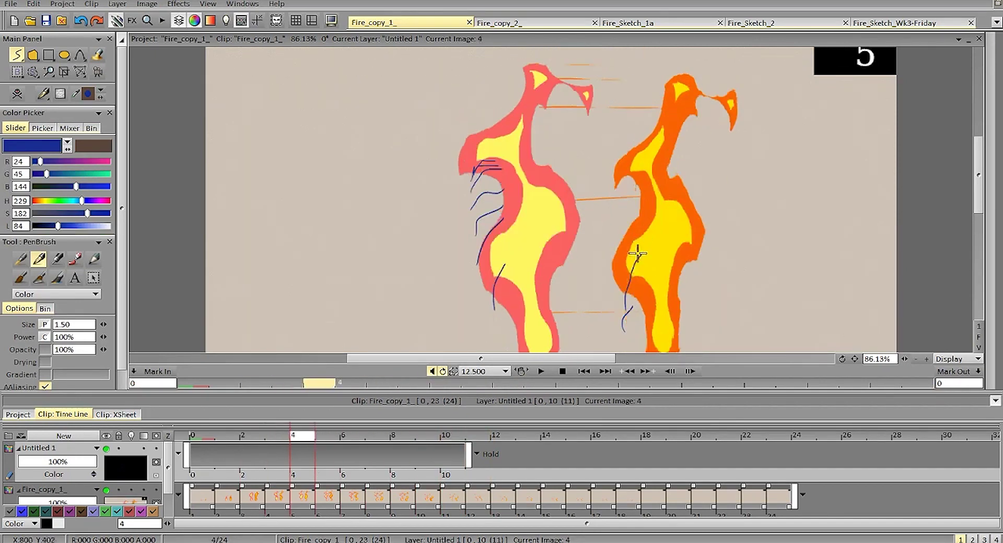
{"action": "key", "text": "Right"}
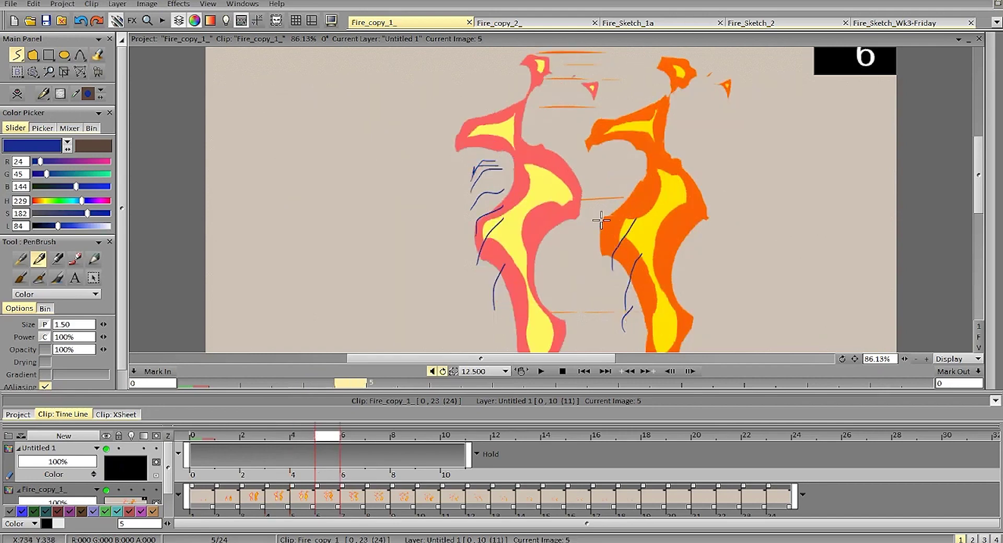
- Continue tracing the orange flame's left bulge with one curve per image, from image 6 up to image 10
{"action": "key", "text": "Right"}
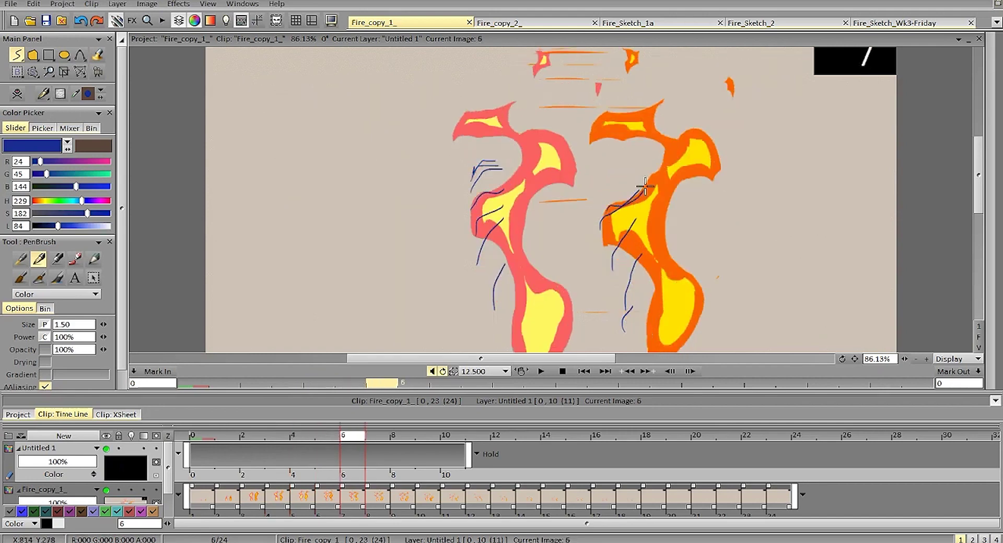
{"action": "key", "text": "Right"}
{"action": "left_click_drag", "start_coordinate": [608, 187], "coordinate": [641, 163]}
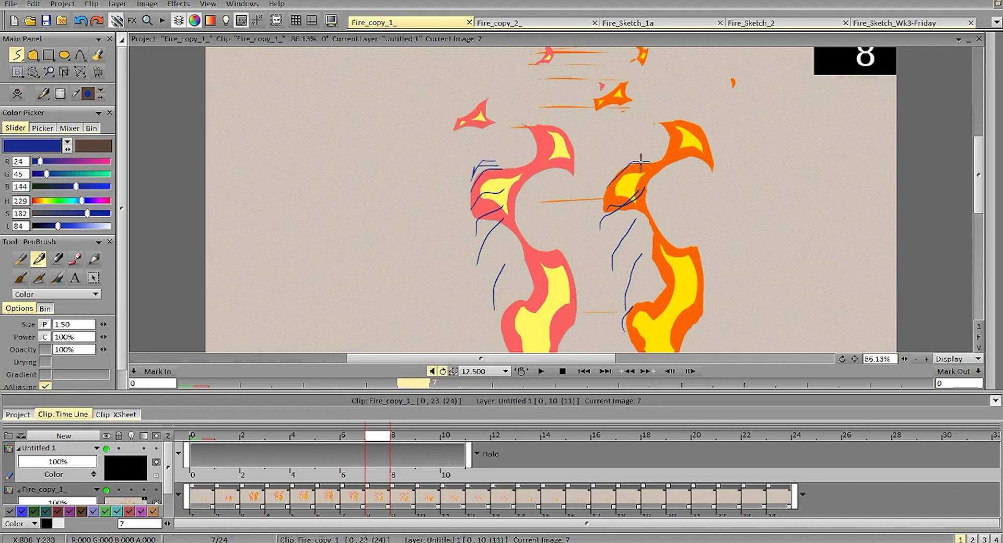
{"action": "key", "text": "Right"}
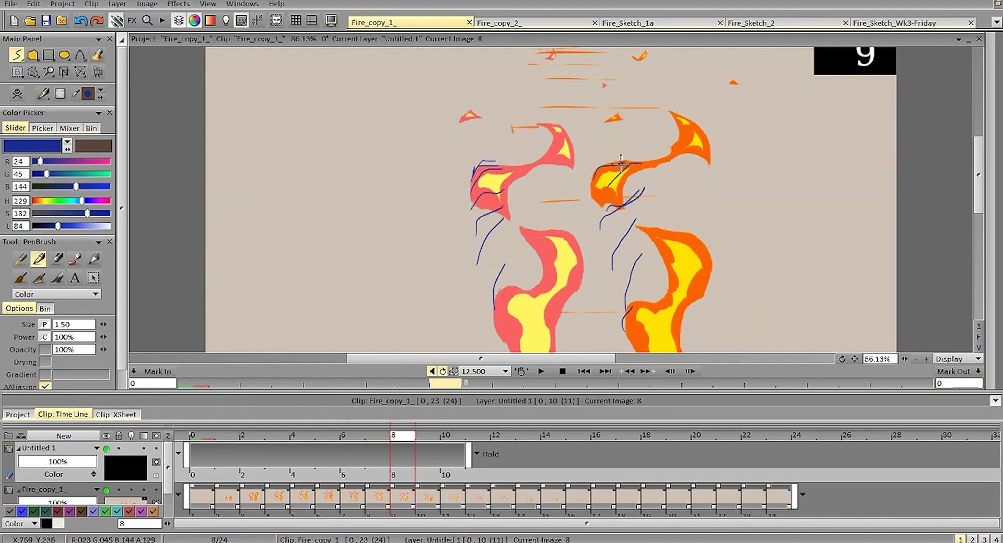
{"action": "key", "text": "Right"}
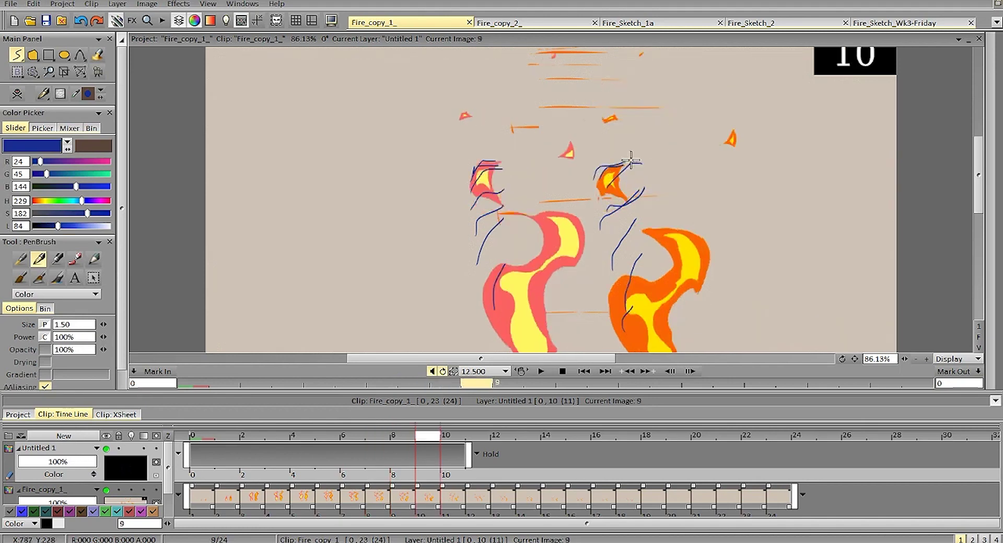
{"action": "key", "text": "Right"}
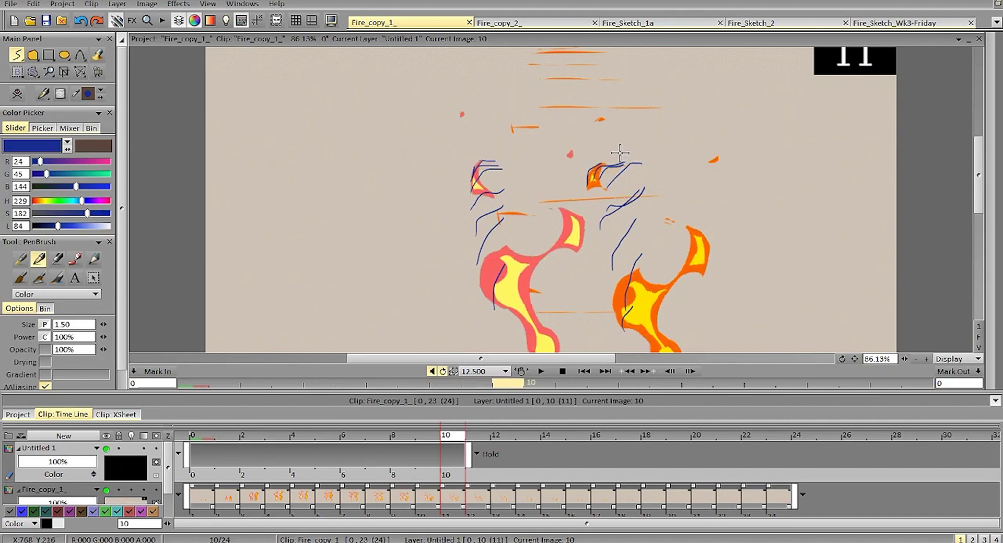
- Examine the remaining images up to image 19 against the two columns of traced curves
{"action": "key", "text": "Right"}
{"action": "key", "text": "Right"}
{"action": "key", "text": "Right"}
{"action": "key", "text": "Right"}
{"action": "key", "text": "Right"}
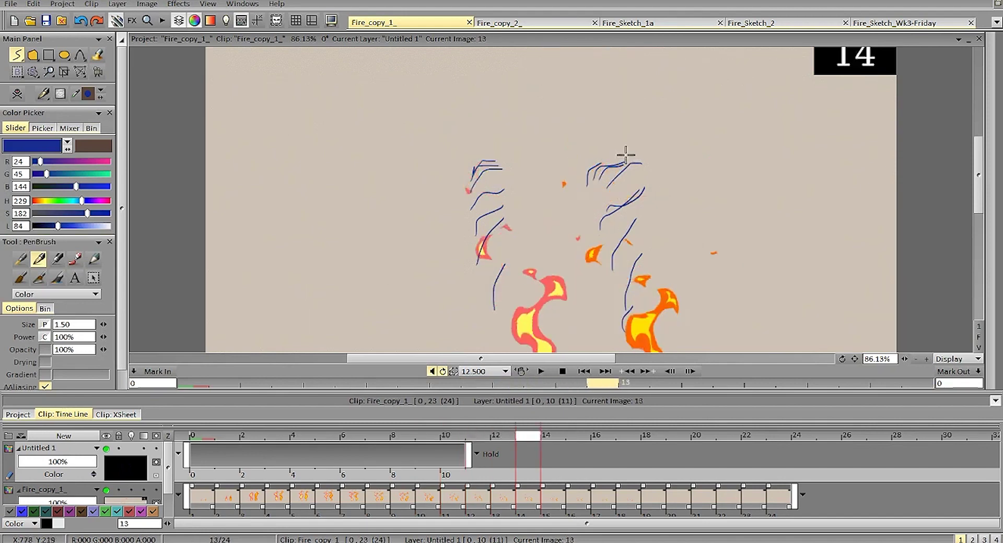
{"action": "key", "text": "Right"}
{"action": "key", "text": "Right"}
{"action": "key", "text": "Right"}
{"action": "key", "text": "Right"}
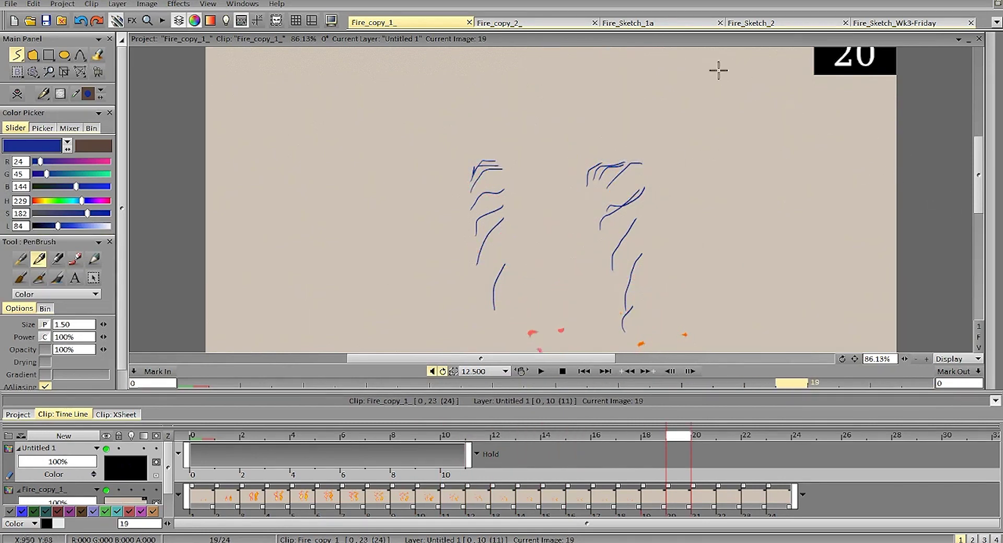
- Close the Fire_copy_1_ project without saving and preview the Fire_copy_2_ animation enlarged
{"action": "left_click", "coordinate": [469, 22]}
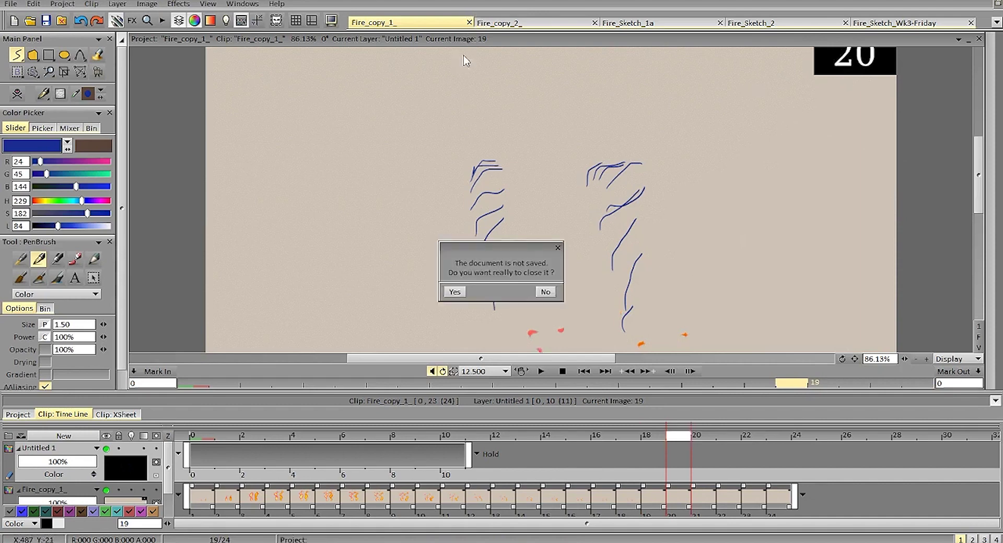
{"action": "left_click", "coordinate": [455, 292]}
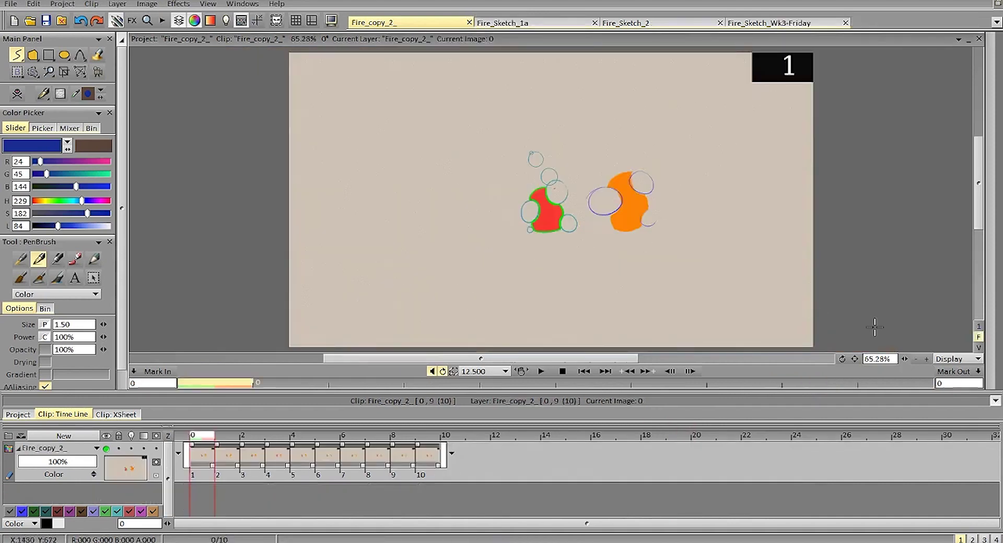
{"action": "left_click_drag", "start_coordinate": [905, 359], "coordinate": [944, 350]}
{"action": "left_click_drag", "start_coordinate": [556, 360], "coordinate": [580, 360]}
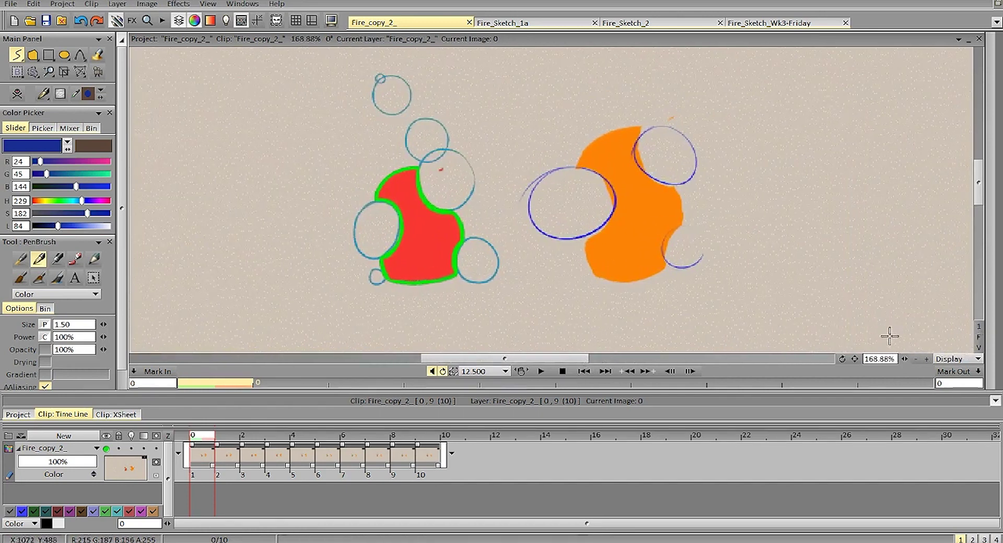
{"action": "left_click_drag", "start_coordinate": [904, 360], "coordinate": [885, 364]}
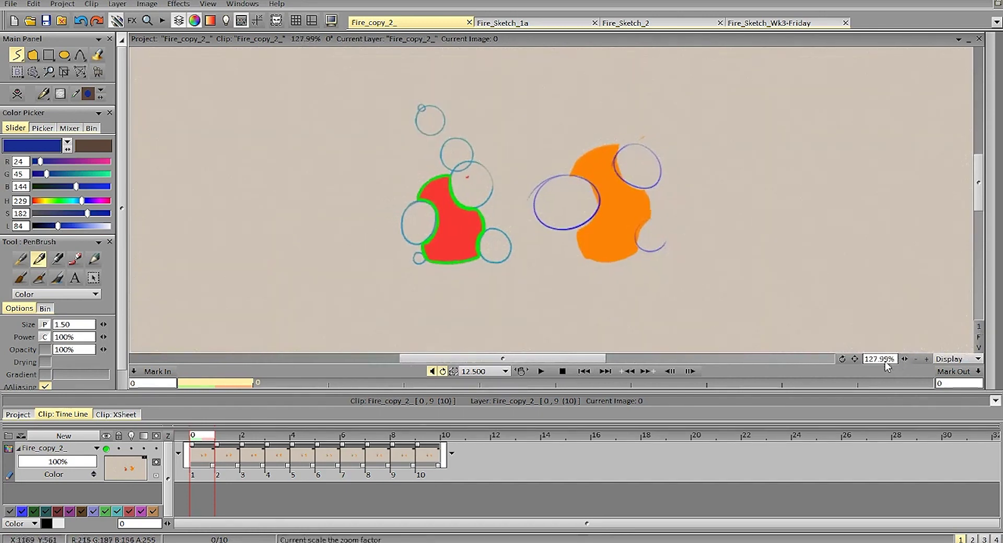
{"action": "left_click", "coordinate": [544, 372]}
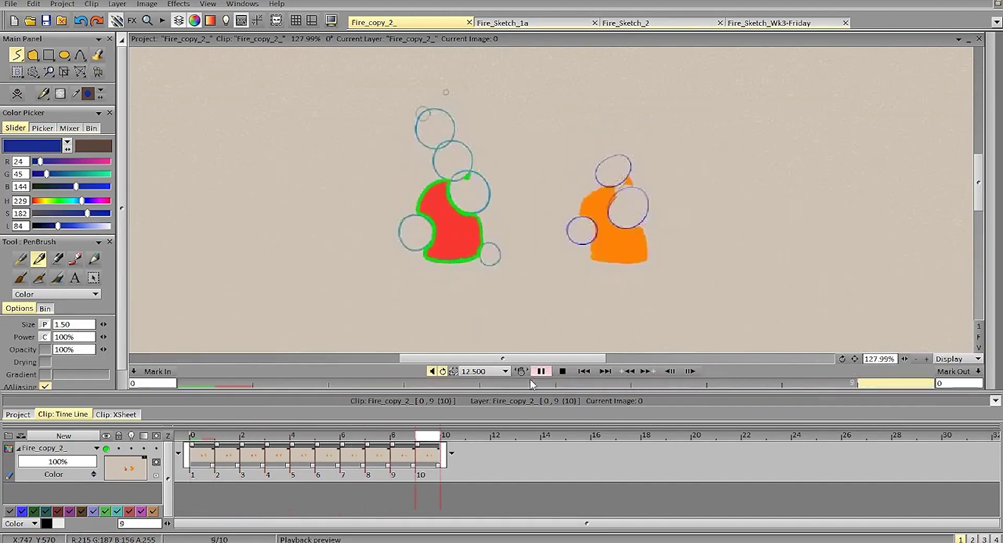
{"action": "left_click", "coordinate": [541, 371]}
- Add a new drawing layer at the first image and lower the Fire_copy_2_ layer's opacity to about 32%
{"action": "left_click", "coordinate": [214, 485]}
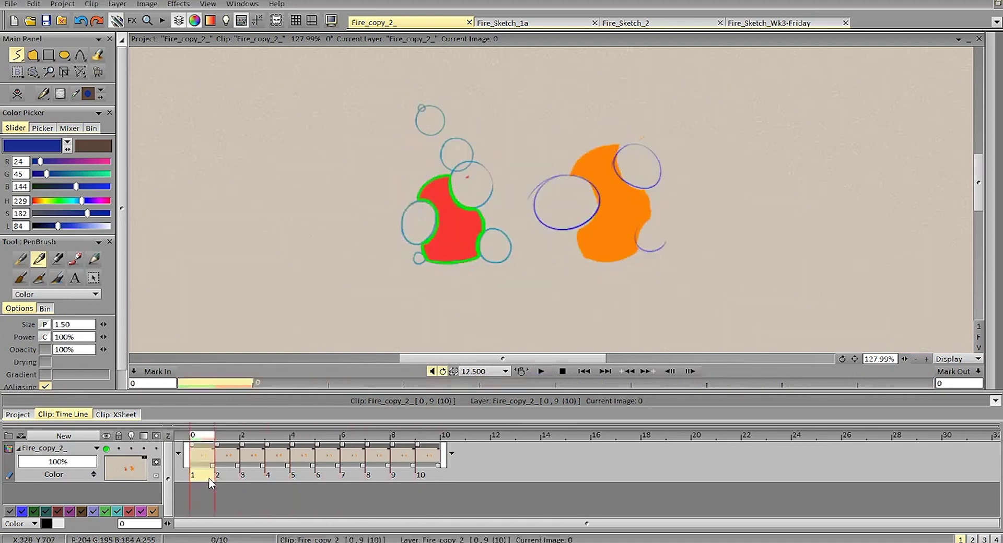
{"action": "key", "text": "ctrl+shift+n"}
{"action": "left_click", "coordinate": [226, 455]}
{"action": "left_click", "coordinate": [238, 472]}
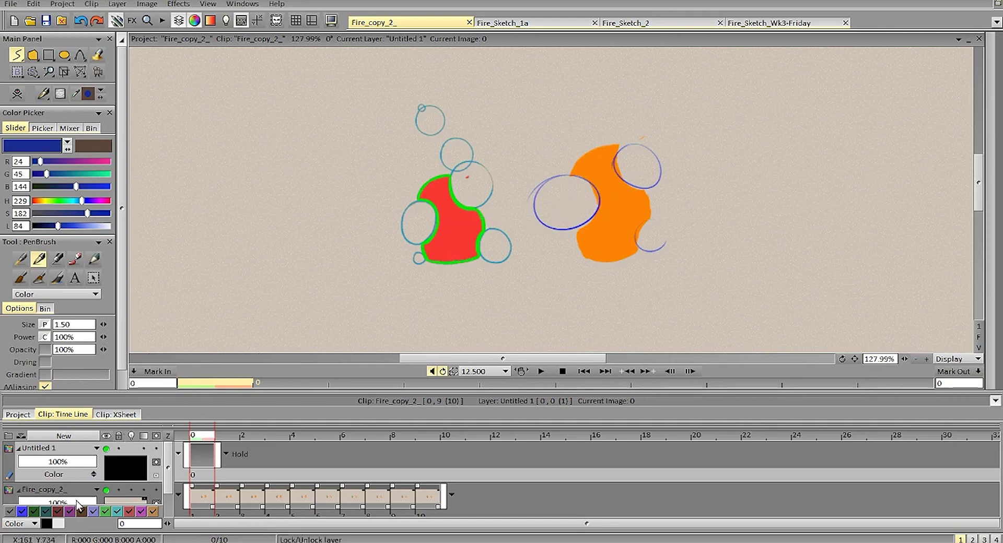
{"action": "left_click_drag", "start_coordinate": [68, 499], "coordinate": [131, 492]}
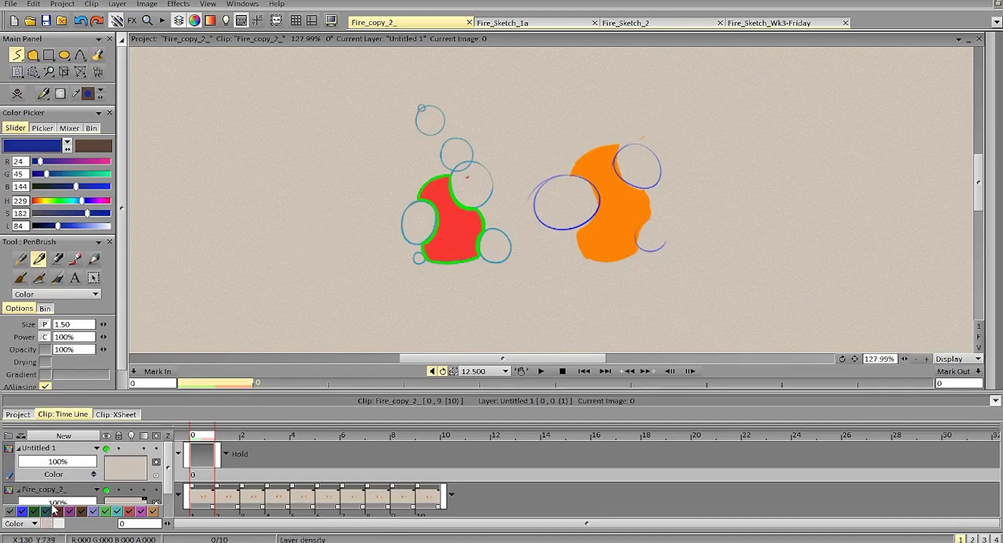
{"action": "left_click_drag", "start_coordinate": [48, 503], "coordinate": [44, 507]}
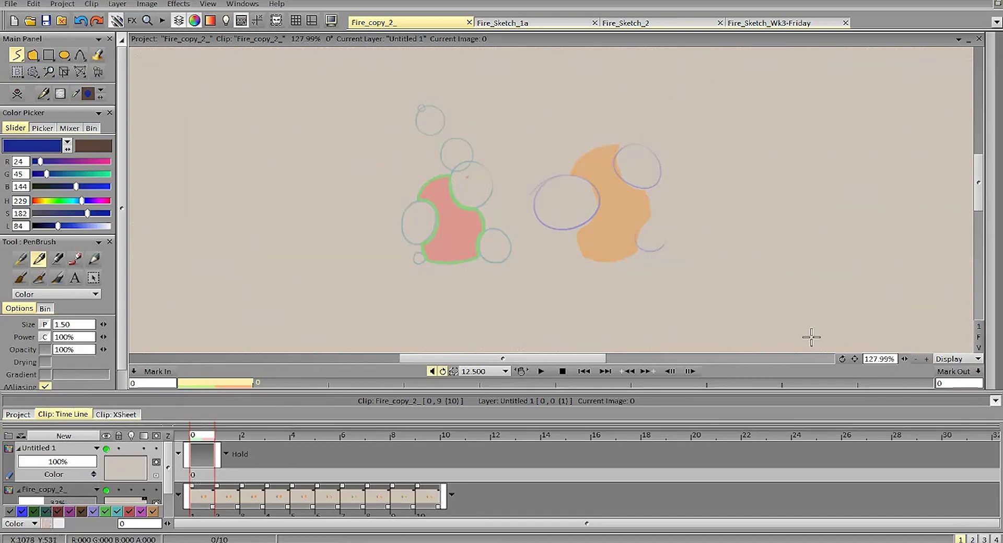
- Trace the rising left bulge of the red shape with short curves on successive images, from image 0 to image 6
{"action": "scroll", "coordinate": [689, 320], "scroll_direction": "up", "scroll_amount": 3}
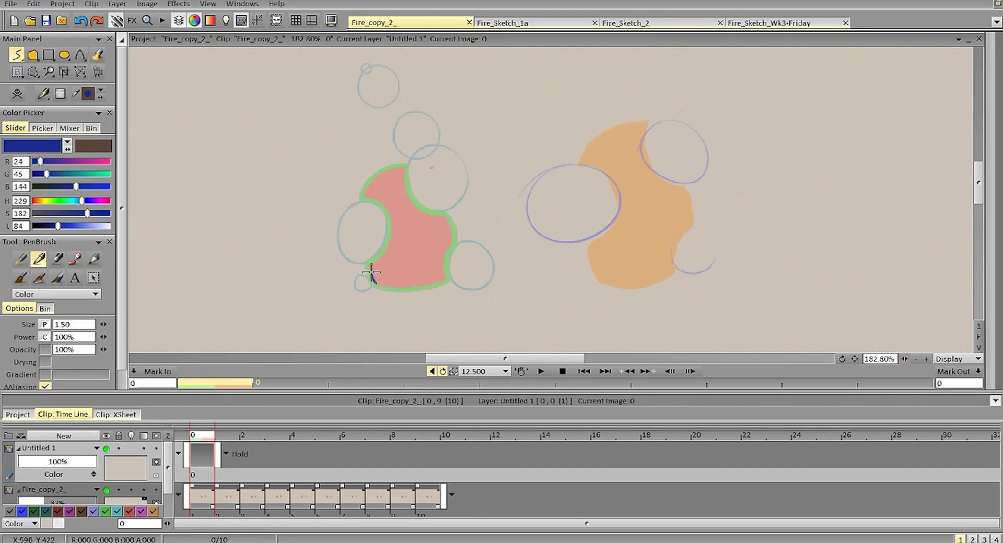
{"action": "mouse_move", "coordinate": [372, 273]}
{"action": "left_mouse_down"}
{"action": "mouse_move", "coordinate": [392, 243]}
{"action": "mouse_move", "coordinate": [370, 232]}
{"action": "mouse_move", "coordinate": [390, 225]}
{"action": "mouse_move", "coordinate": [380, 213]}
{"action": "mouse_move", "coordinate": [395, 205]}
{"action": "mouse_move", "coordinate": [379, 201]}
{"action": "mouse_move", "coordinate": [398, 197]}
{"action": "mouse_move", "coordinate": [396, 161]}
{"action": "mouse_move", "coordinate": [371, 172]}
{"action": "mouse_move", "coordinate": [394, 145]}
{"action": "mouse_move", "coordinate": [369, 164]}
{"action": "left_mouse_up"}
{"action": "key", "text": "Right"}
{"action": "key", "text": "Right"}
{"action": "key", "text": "Right"}
{"action": "key", "text": "Right"}
{"action": "key", "text": "Right"}
{"action": "key", "text": "Right"}
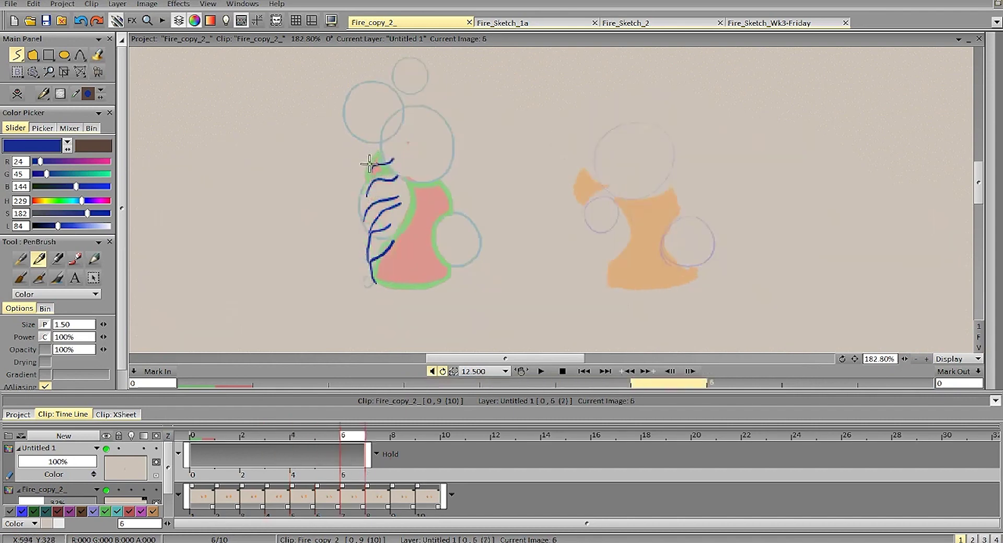
- Go back to the early images and extend the traced curves down the red shape's left edge on images 1 and 2
{"action": "key", "text": "Left"}
{"action": "key", "text": "Left"}
{"action": "key", "text": "Left"}
{"action": "key", "text": "Left"}
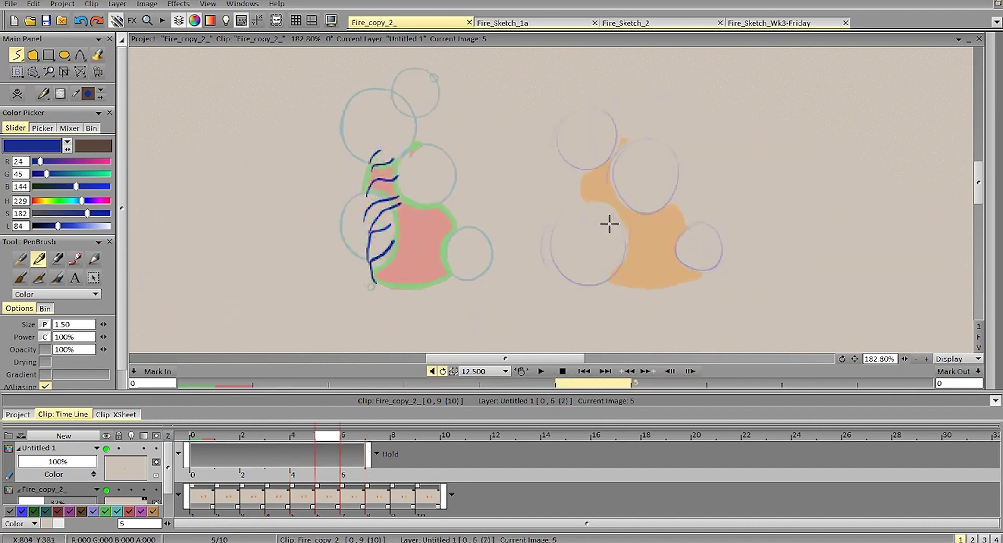
{"action": "key", "text": "Right"}
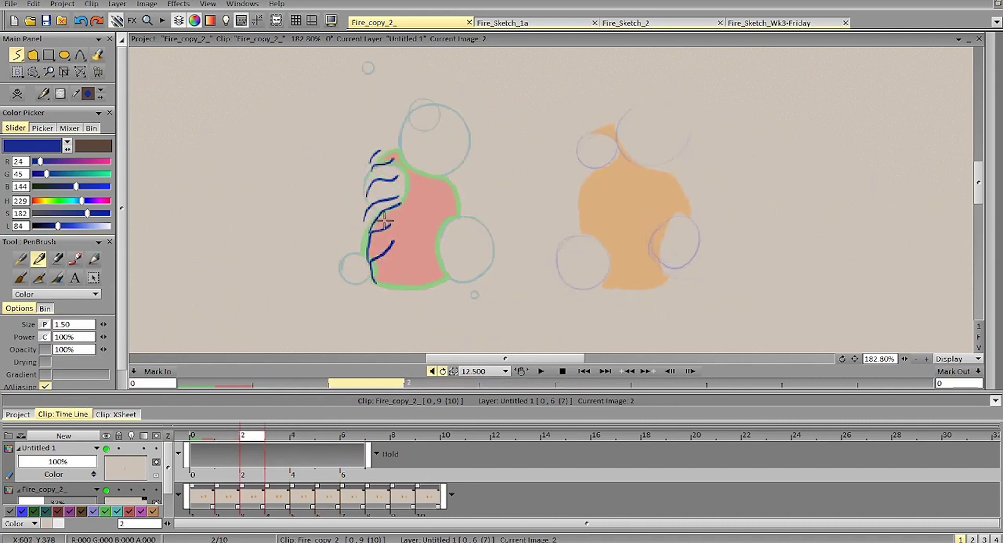
{"action": "key", "text": "Left"}
{"action": "key", "text": "Left"}
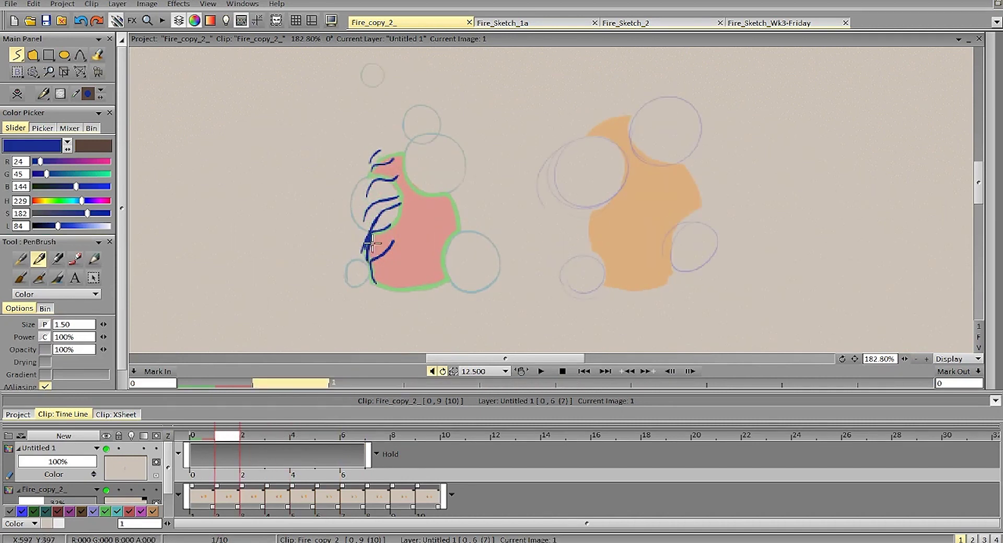
{"action": "key", "text": "Right"}
{"action": "key", "text": "shift+s"}
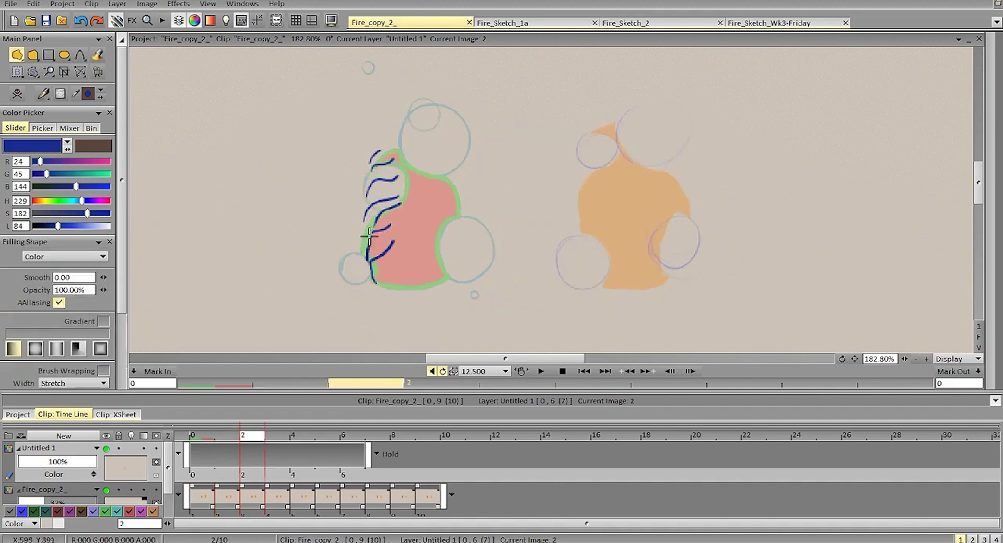
{"action": "key", "text": "f"}
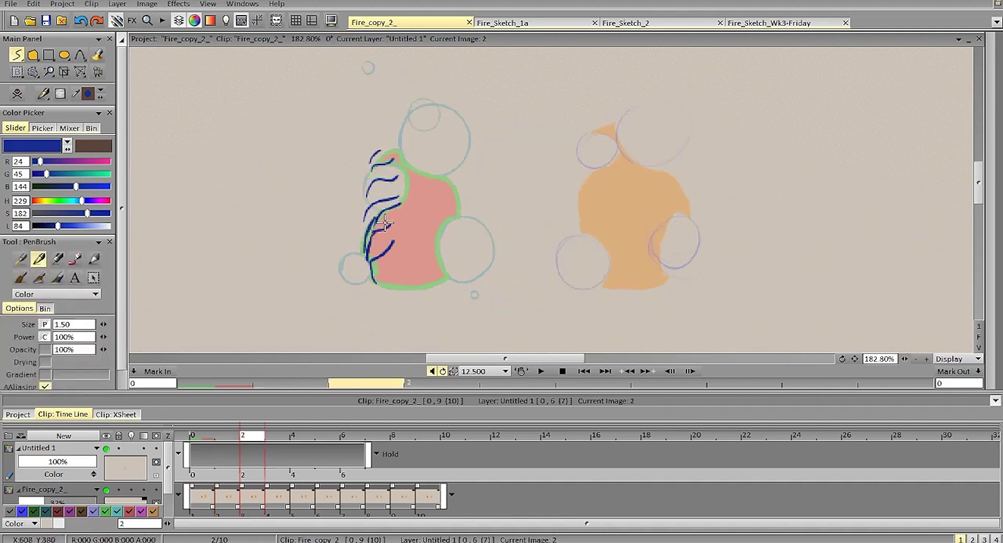
{"action": "key", "text": "f"}
{"action": "key", "text": "f"}
- Continue extending the curves along the red shape's left edge from image 3 up to image 7
{"action": "key", "text": "Right"}
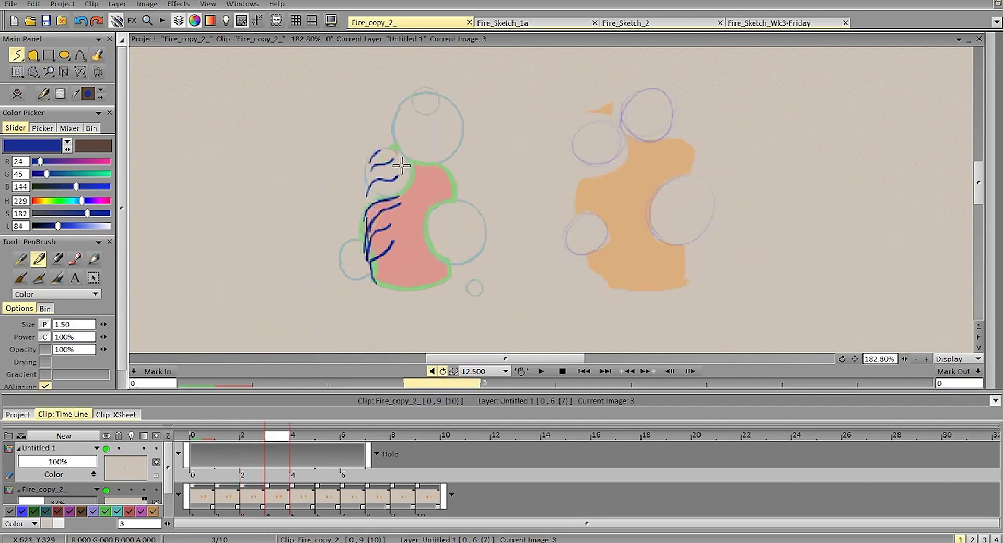
{"action": "key", "text": "Right"}
{"action": "key", "text": "Right"}
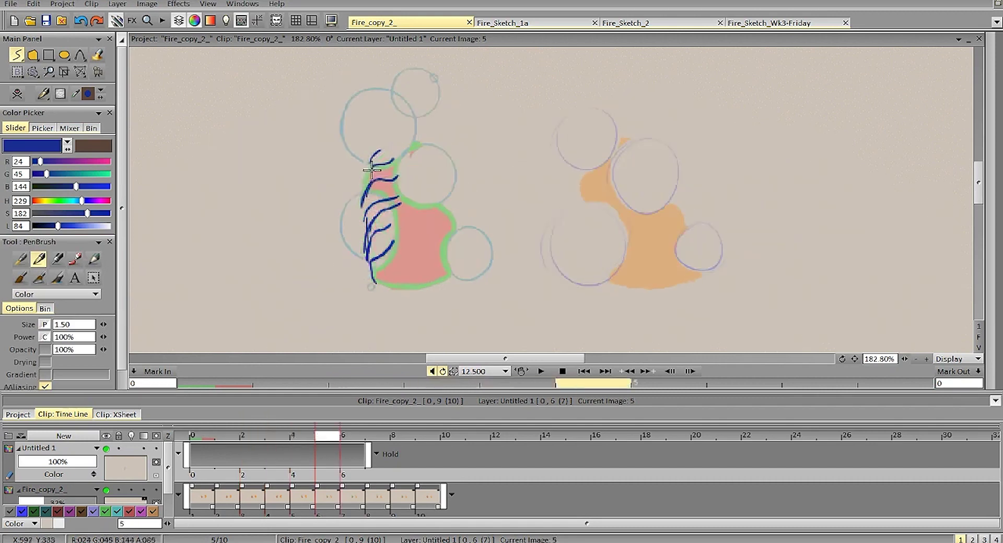
{"action": "key", "text": "Right"}
{"action": "key", "text": "Right"}
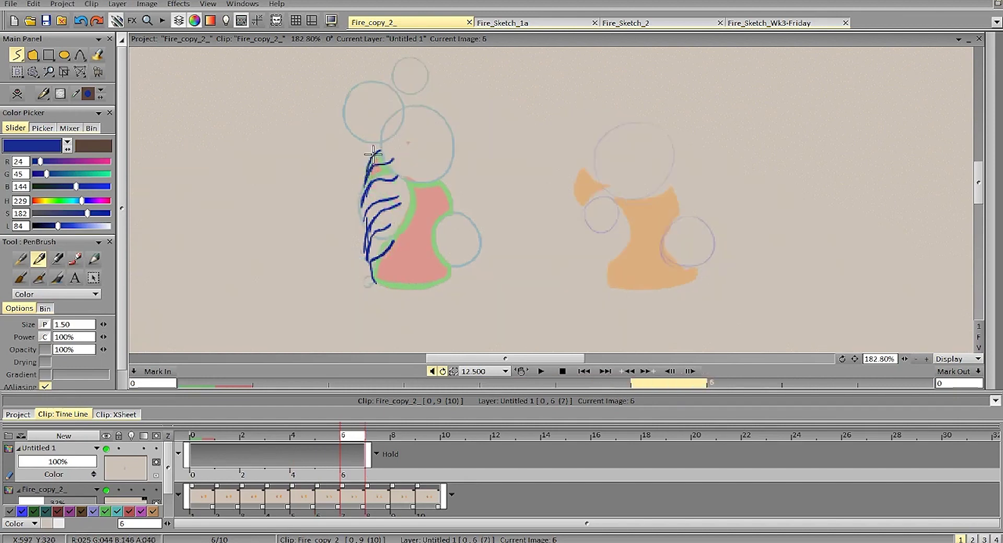
{"action": "left_click", "coordinate": [370, 151]}
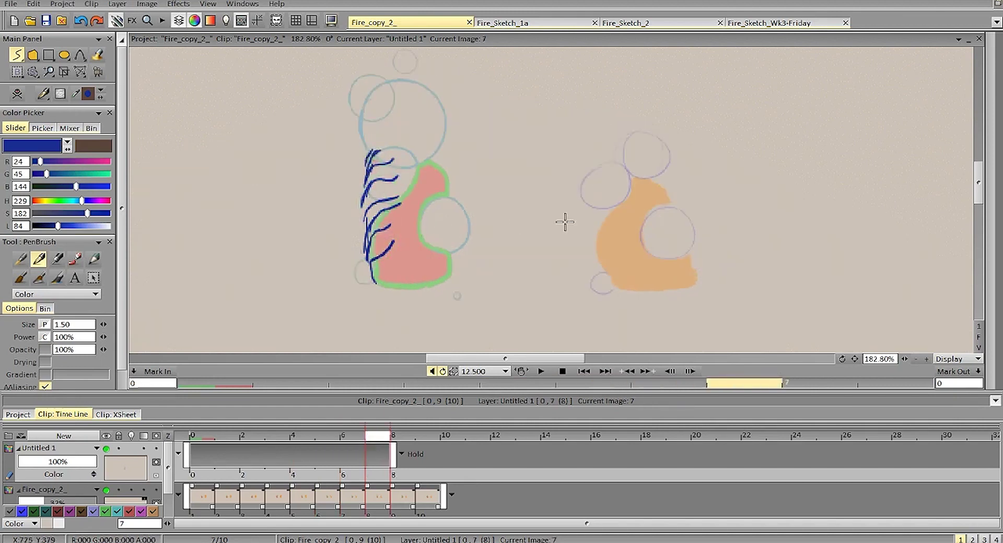
- Trace the left bulge of the orange shape with one curve each on images 0 and 1
{"action": "key", "text": "Left"}
{"action": "key", "text": "Left"}
{"action": "key", "text": "Left"}
{"action": "key", "text": "Left"}
{"action": "key", "text": "Left"}
{"action": "key", "text": "Left"}
{"action": "key", "text": "Left"}
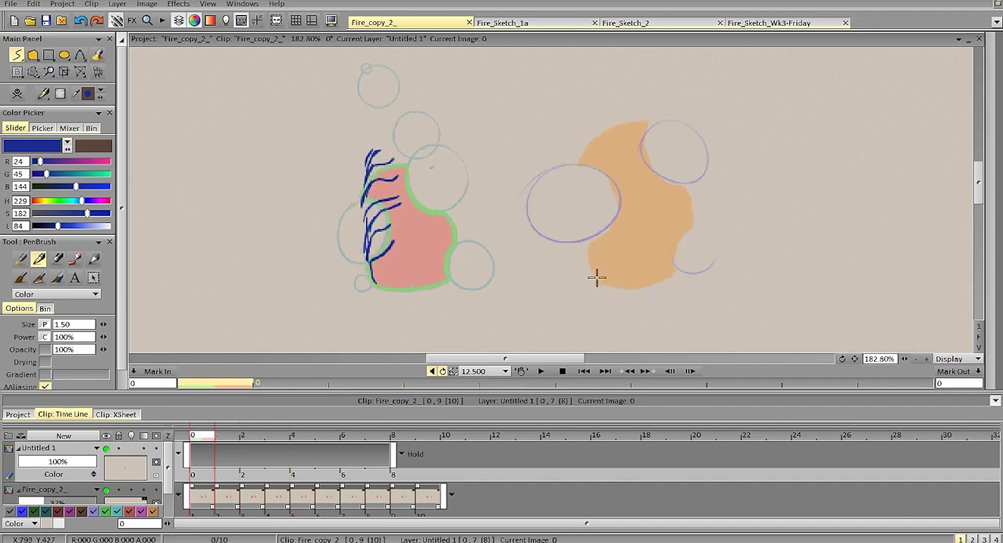
{"action": "key", "text": "Right"}
{"action": "left_click_drag", "start_coordinate": [591, 230], "coordinate": [593, 214]}
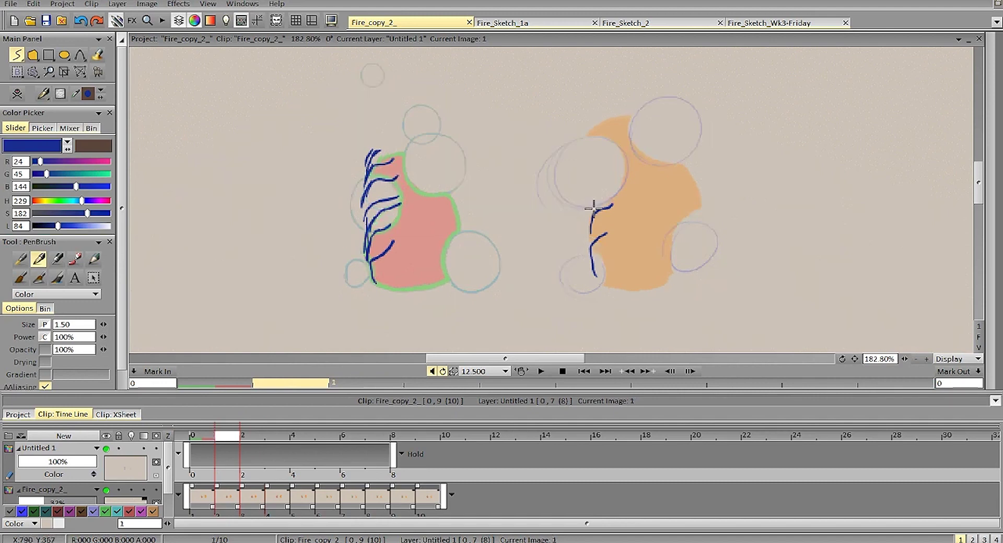
- Continue tracing the left bulge of the orange shape with short curves on images 2 to 5
{"action": "key", "text": "Right"}
{"action": "mouse_move", "coordinate": [585, 177]}
{"action": "left_mouse_down"}
{"action": "mouse_move", "coordinate": [606, 163]}
{"action": "mouse_move", "coordinate": [612, 170]}
{"action": "left_mouse_up"}
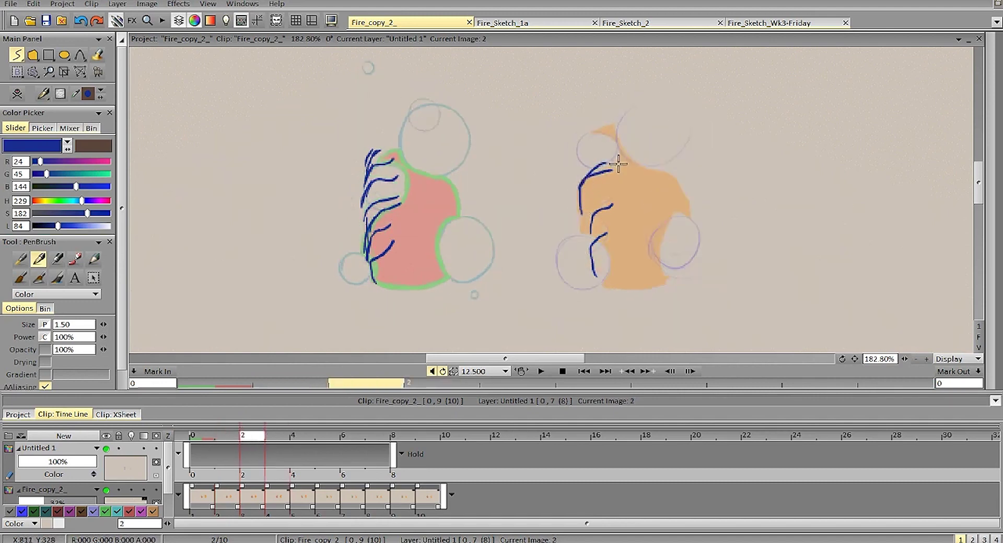
{"action": "key", "text": "Right"}
{"action": "key", "text": "Right"}
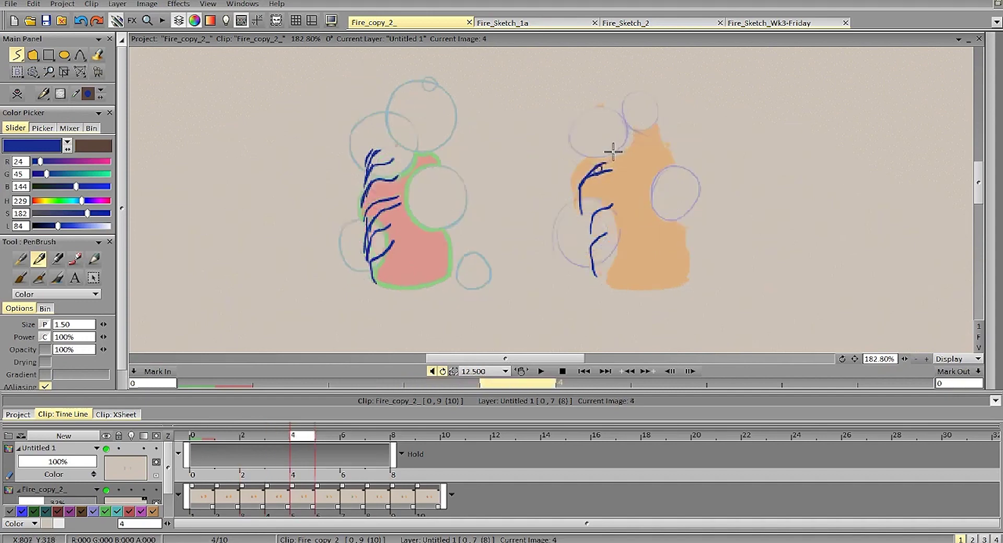
{"action": "key", "text": "Right"}
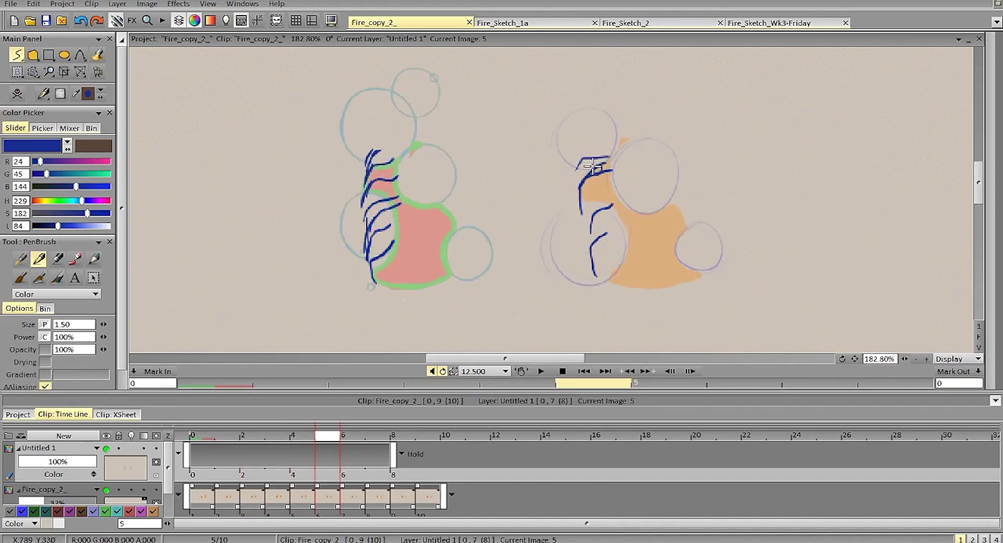
{"action": "key", "text": "Left"}
{"action": "key", "text": "Right"}
{"action": "key", "text": "Left"}
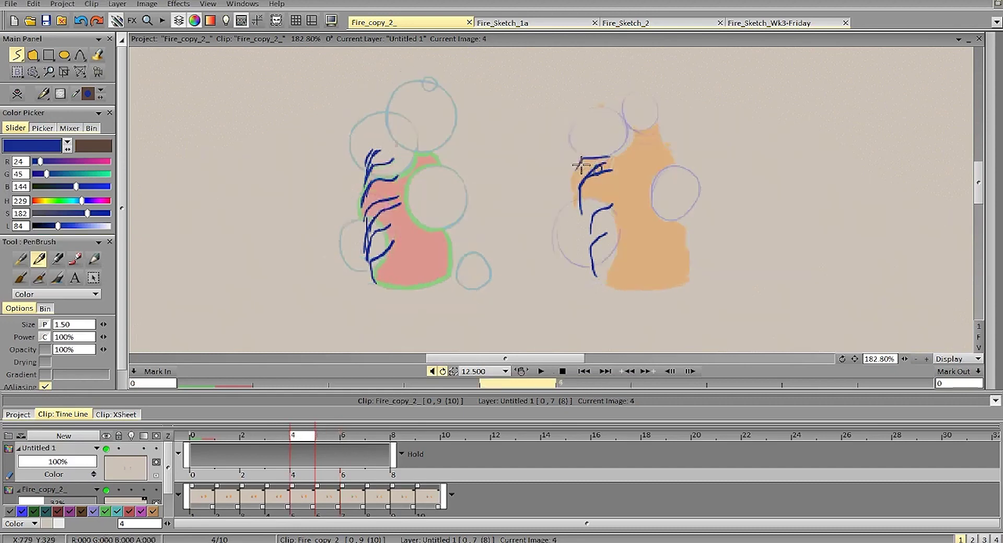
- Check the orange shape's left bulge up to image 7 and clear all traced curves from the annotation layer
{"action": "key", "text": "Right"}
{"action": "key", "text": "Right"}
{"action": "key", "text": "Right"}
{"action": "key", "text": "Right"}
{"action": "key", "text": "Right"}
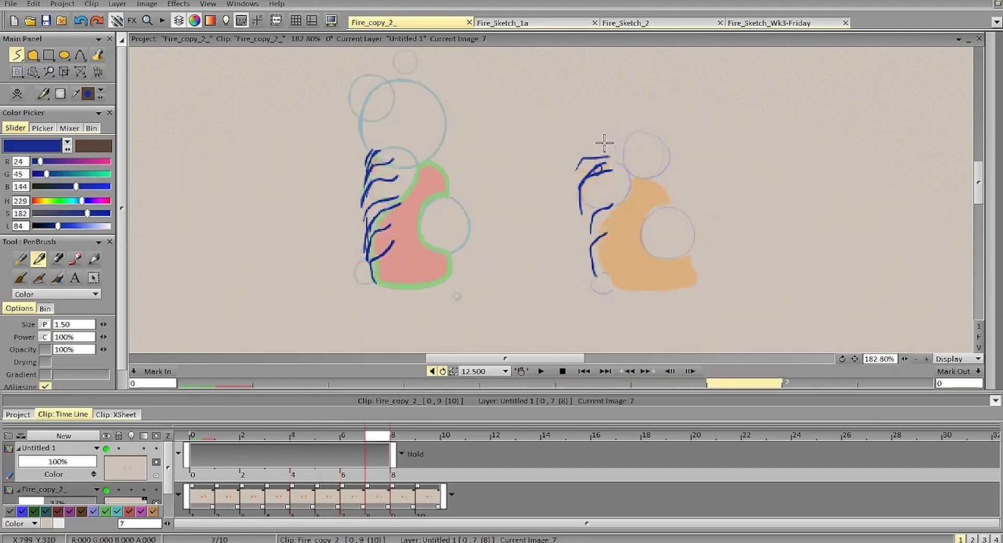
{"action": "key", "text": "Left"}
{"action": "key", "text": "Left"}
{"action": "key", "text": "Left"}
{"action": "key", "text": "Left"}
{"action": "key", "text": "Left"}
{"action": "key", "text": "Left"}
{"action": "key", "text": "Left"}
{"action": "key", "text": "Left"}
{"action": "key", "text": "Left"}
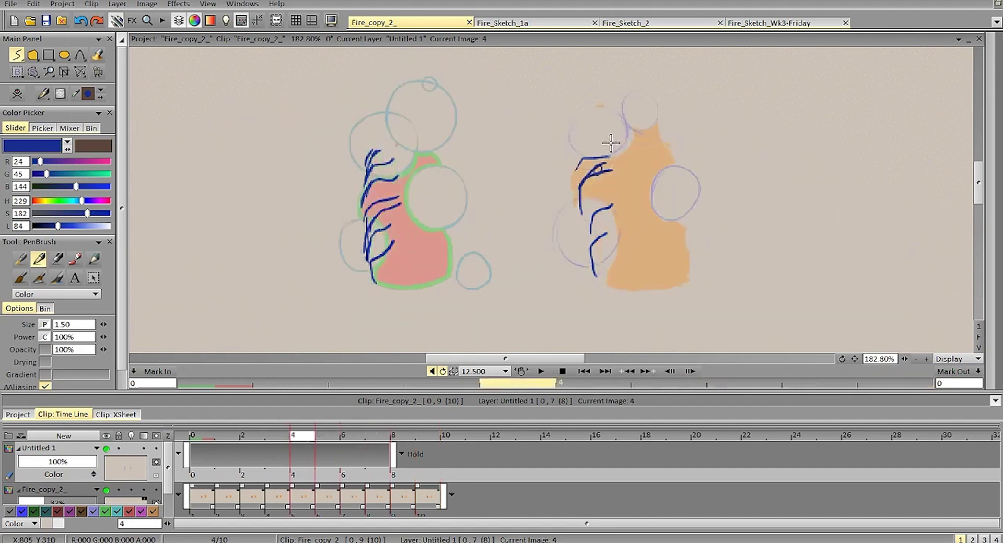
{"action": "key", "text": "BackSpace"}
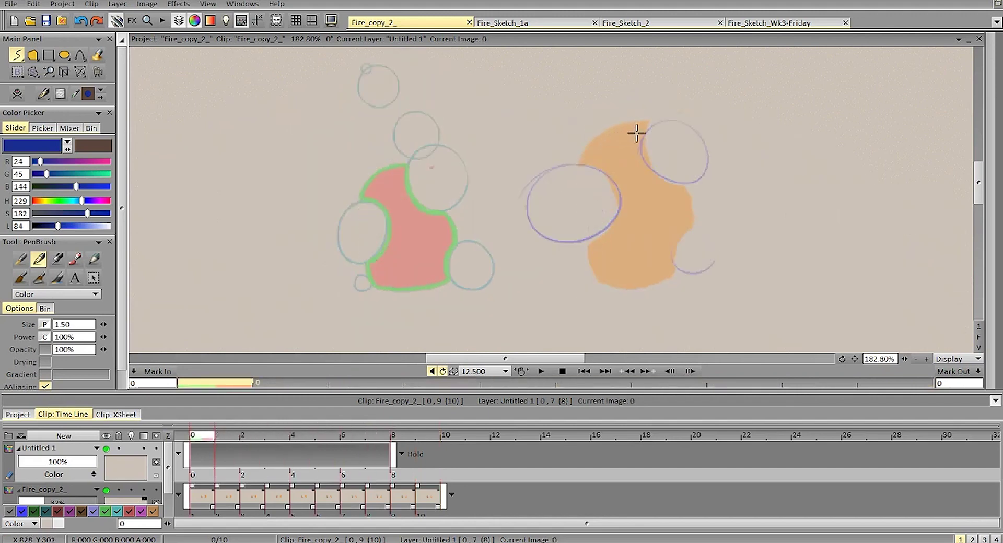
- Trace the right bulge of the orange shape with one curve each on images 0 and 1
{"action": "key", "text": "Right"}
{"action": "key", "text": "Left"}
{"action": "left_click_drag", "start_coordinate": [670, 187], "coordinate": [691, 219]}
{"action": "key", "text": "Right"}
{"action": "left_click_drag", "start_coordinate": [669, 165], "coordinate": [702, 202]}
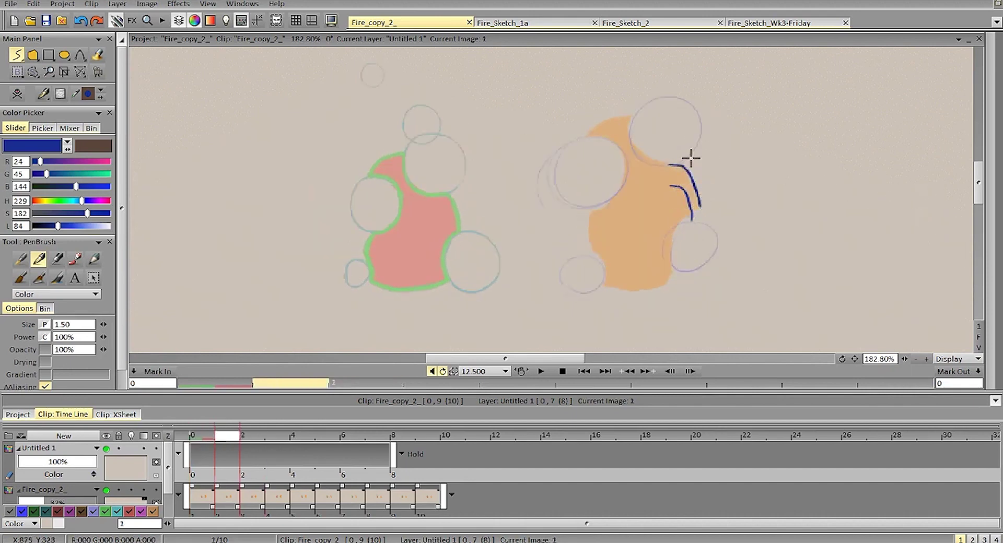
- Compare the early images and continue tracing the orange shape's right bulge on images 2, 3 and 4
{"action": "key", "text": "Right"}
{"action": "key", "text": "Left"}
{"action": "key", "text": "Left"}
{"action": "key", "text": "Right"}
{"action": "key", "text": "Right"}
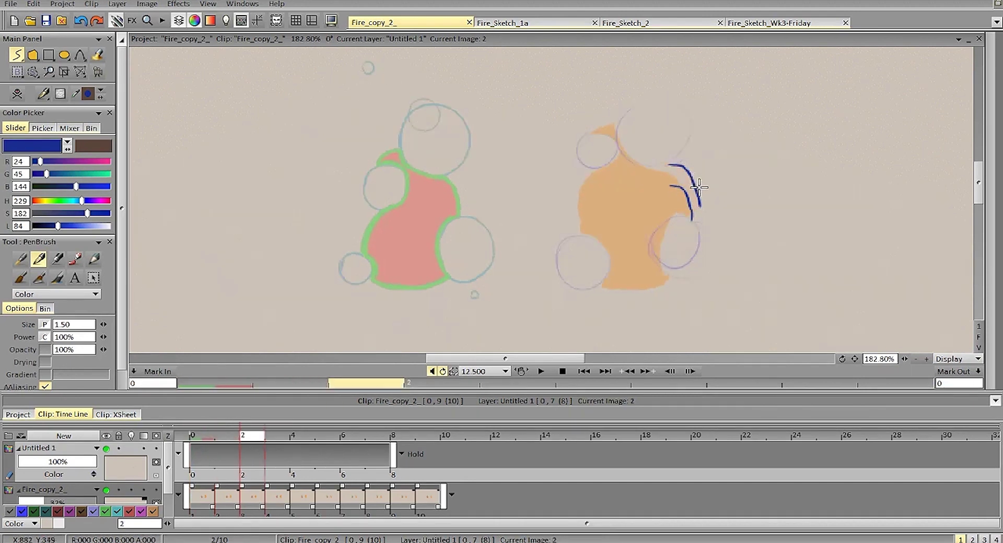
{"action": "mouse_move", "coordinate": [699, 187]}
{"action": "left_mouse_down"}
{"action": "mouse_move", "coordinate": [695, 218]}
{"action": "mouse_move", "coordinate": [705, 209]}
{"action": "left_mouse_up"}
{"action": "key", "text": "Right"}
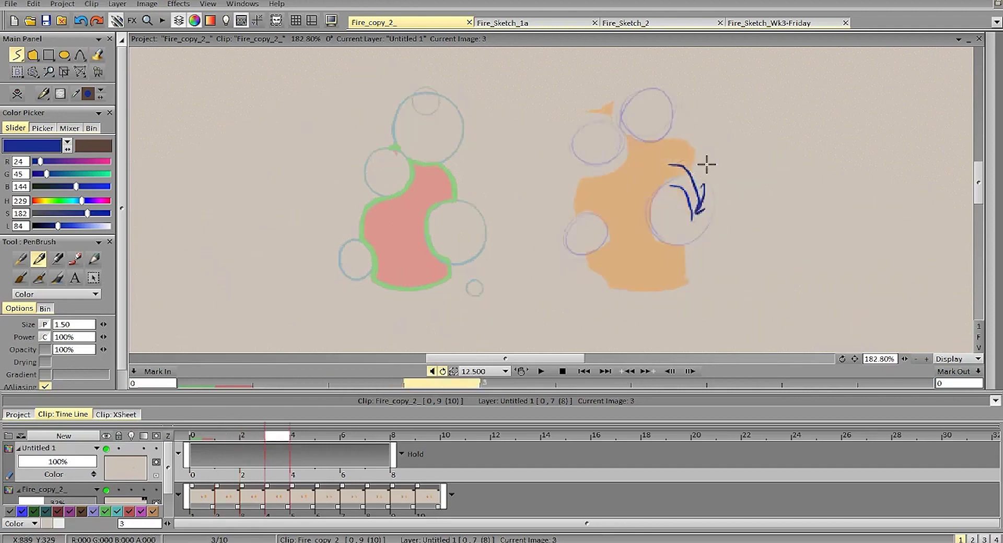
{"action": "left_click_drag", "start_coordinate": [660, 139], "coordinate": [695, 155]}
{"action": "key", "text": "Right"}
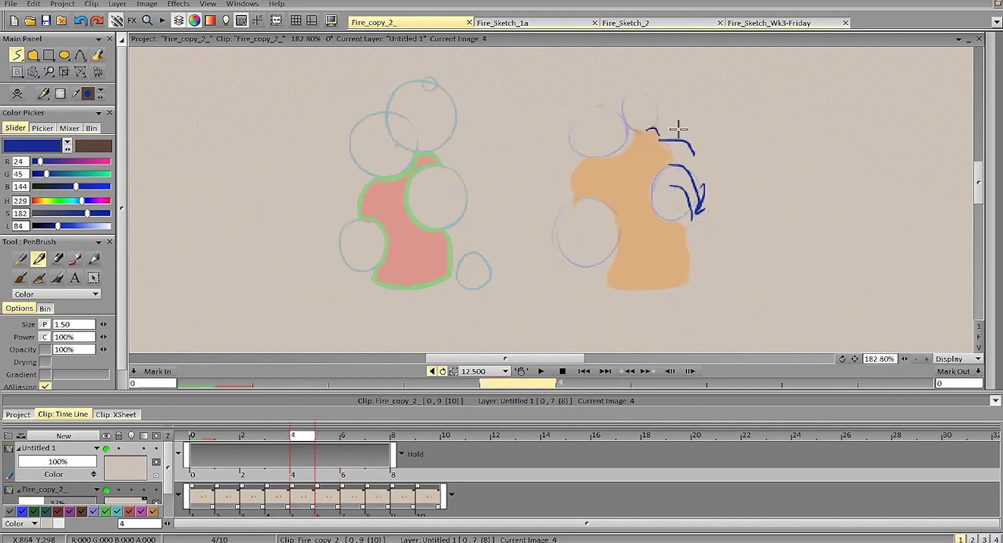
{"action": "key", "text": "Right"}
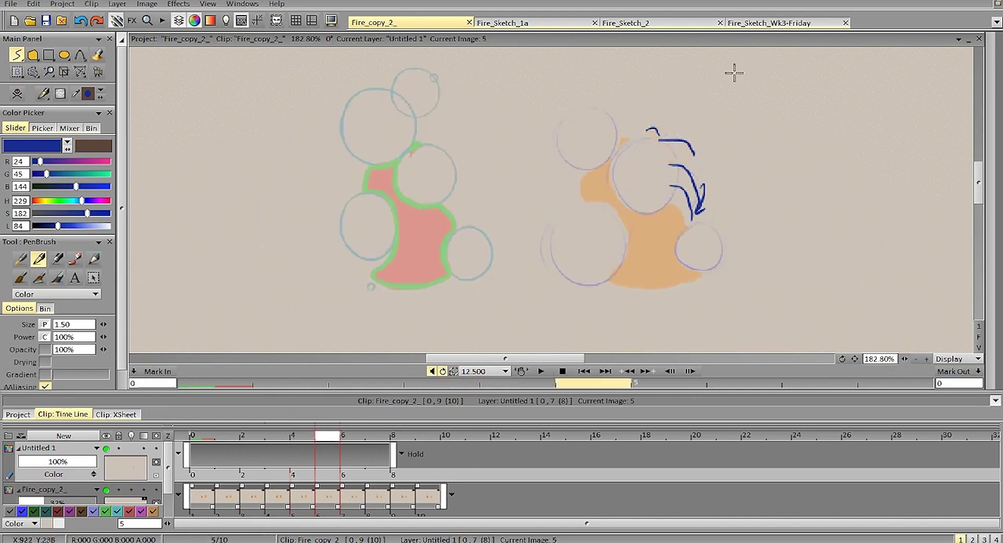
- Circle the upper part of the orange shape where images 4 and 5 differ, and clear all annotation marks
{"action": "key", "text": "Left"}
{"action": "mouse_move", "coordinate": [636, 150]}
{"action": "left_mouse_down"}
{"action": "mouse_move", "coordinate": [642, 181]}
{"action": "mouse_move", "coordinate": [652, 180]}
{"action": "mouse_move", "coordinate": [660, 149]}
{"action": "left_mouse_up"}
{"action": "key", "text": "Right"}
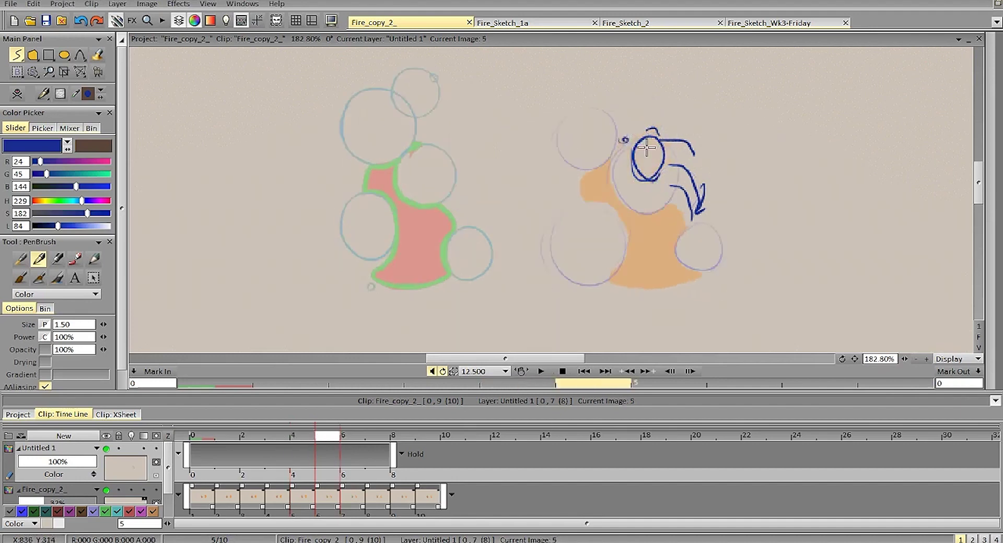
{"action": "key", "text": "Left"}
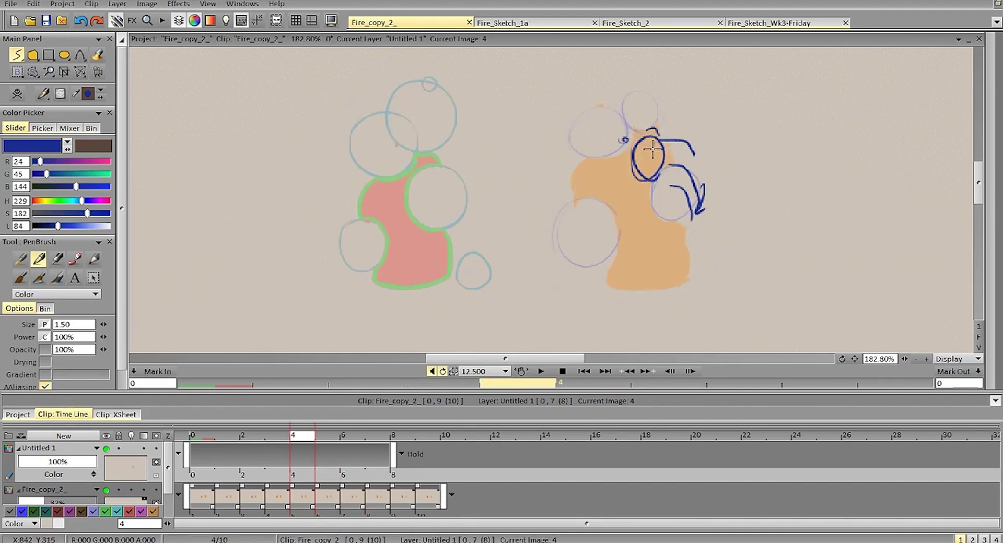
{"action": "key", "text": "BackSpace"}
- Trace the circle that cuts into the orange shape's right edge on each image from 2 to 5
{"action": "key", "text": "Right"}
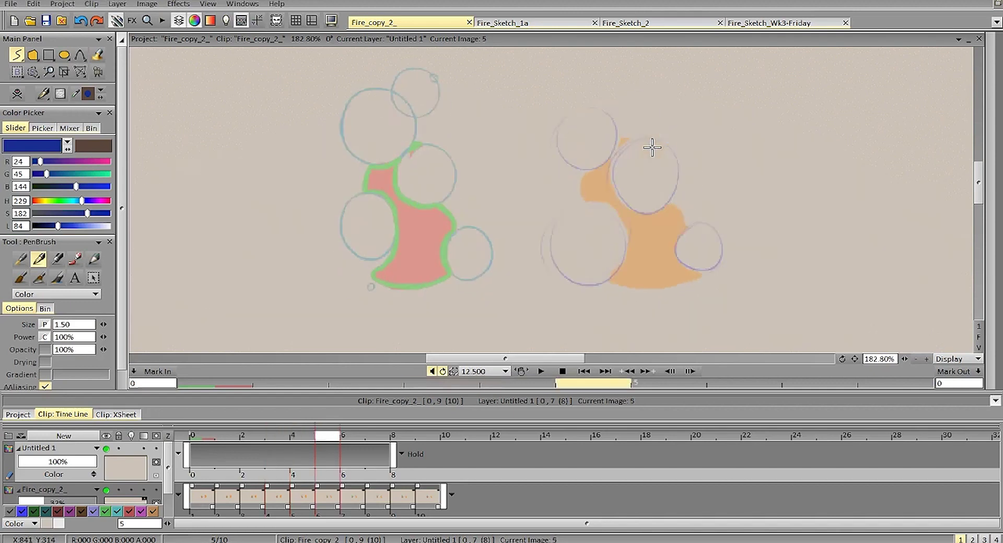
{"action": "key", "text": "Left"}
{"action": "key", "text": "Left"}
{"action": "key", "text": "Left"}
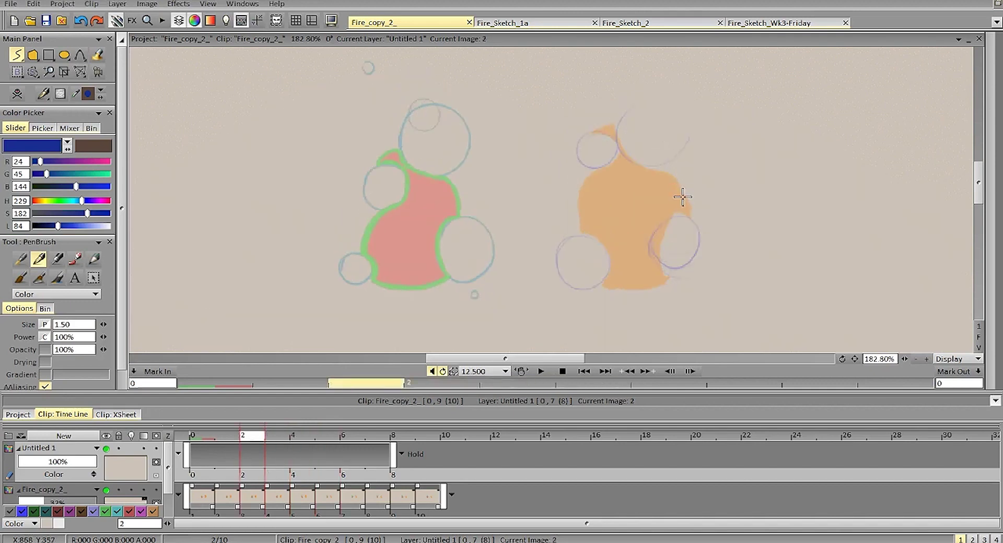
{"action": "mouse_move", "coordinate": [661, 222]}
{"action": "left_mouse_down"}
{"action": "mouse_move", "coordinate": [661, 258]}
{"action": "mouse_move", "coordinate": [702, 257]}
{"action": "mouse_move", "coordinate": [693, 223]}
{"action": "mouse_move", "coordinate": [659, 232]}
{"action": "left_mouse_up"}
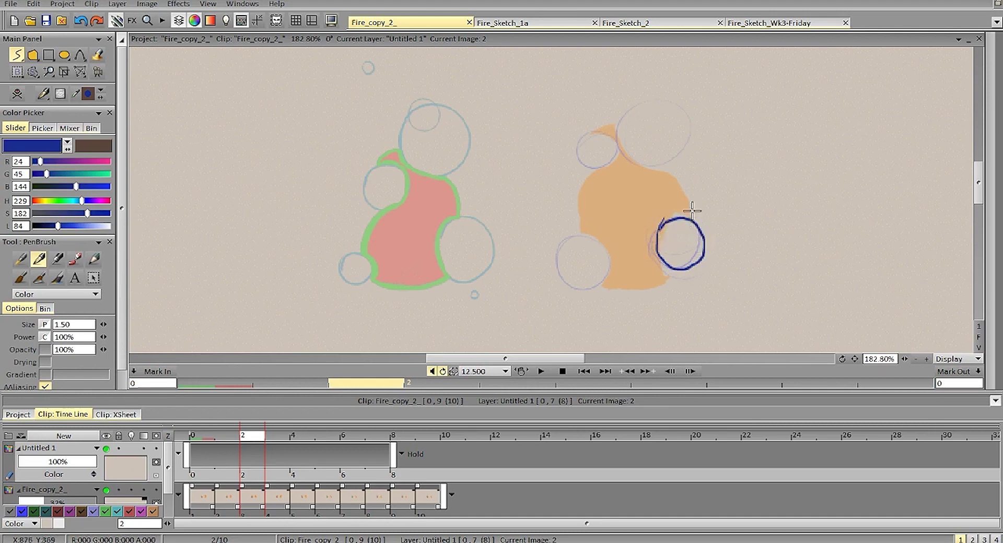
{"action": "key", "text": "Right"}
{"action": "mouse_move", "coordinate": [662, 188]}
{"action": "left_mouse_down"}
{"action": "mouse_move", "coordinate": [652, 221]}
{"action": "mouse_move", "coordinate": [708, 216]}
{"action": "mouse_move", "coordinate": [705, 187]}
{"action": "mouse_move", "coordinate": [656, 208]}
{"action": "left_mouse_up"}
{"action": "key", "text": "Right"}
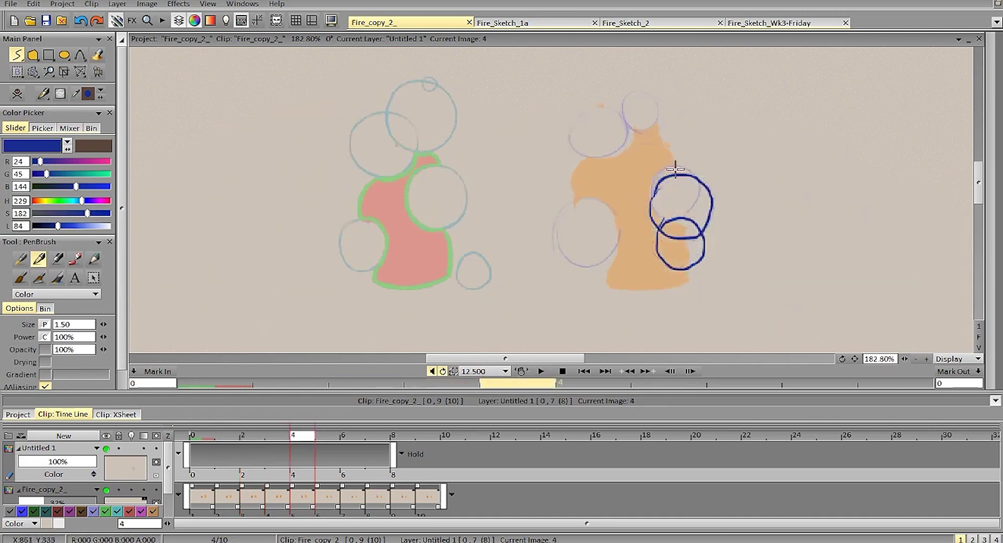
{"action": "mouse_move", "coordinate": [676, 166]}
{"action": "left_mouse_down"}
{"action": "mouse_move", "coordinate": [652, 199]}
{"action": "mouse_move", "coordinate": [696, 203]}
{"action": "mouse_move", "coordinate": [653, 180]}
{"action": "mouse_move", "coordinate": [667, 158]}
{"action": "mouse_move", "coordinate": [653, 207]}
{"action": "mouse_move", "coordinate": [619, 155]}
{"action": "left_mouse_up"}
{"action": "key", "text": "Right"}
{"action": "key", "text": "Right"}
{"action": "key", "text": "Right"}
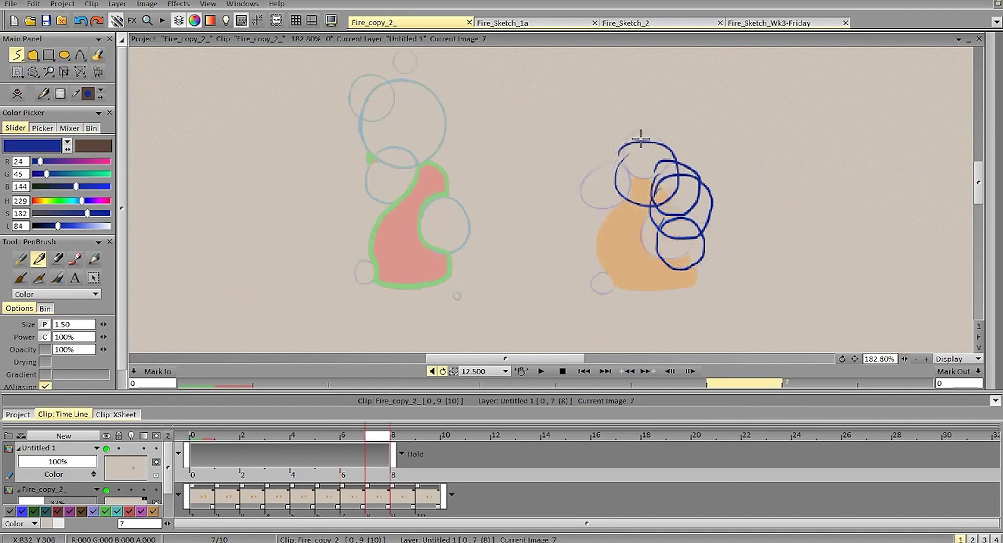
- Step back from image 7 to image 3 and clear the traced circles from the annotation layer
{"action": "key", "text": "Left"}
{"action": "key", "text": "Right"}
{"action": "key", "text": "Left"}
{"action": "key", "text": "Left"}
{"action": "key", "text": "Left"}
{"action": "key", "text": "Left"}
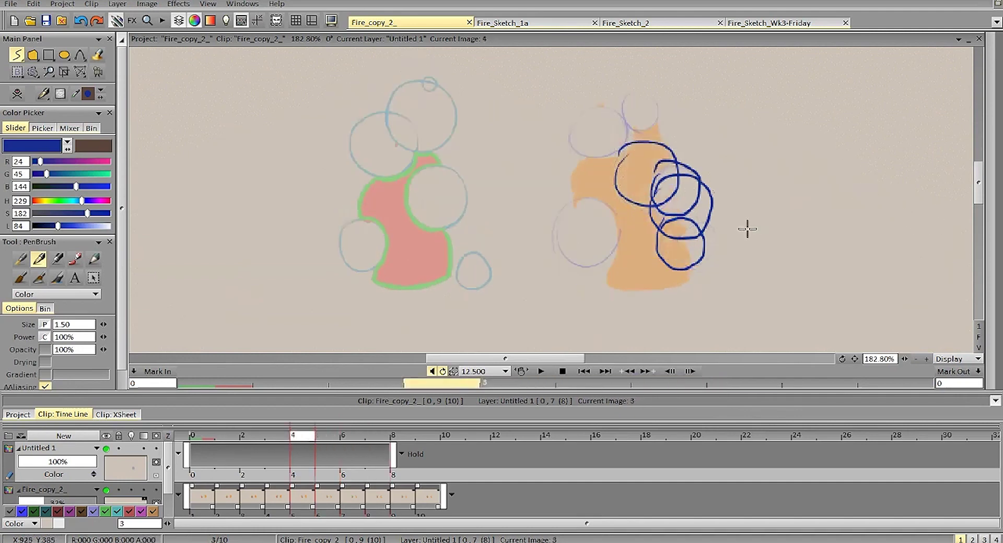
{"action": "key", "text": "Delete"}
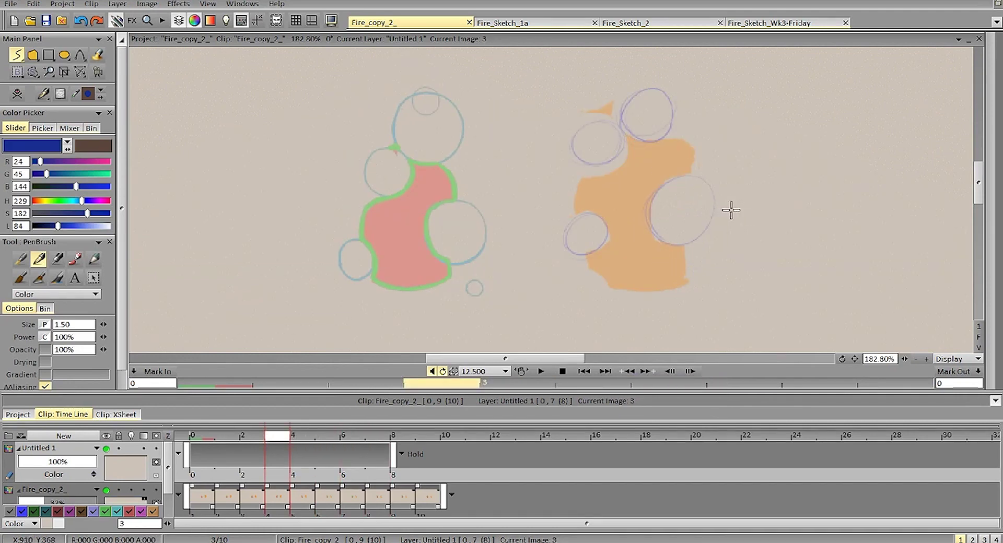
- Trace the small rising circle at the red shape's lower left edge on successive early images
{"action": "key", "text": "Left"}
{"action": "key", "text": "Left"}
{"action": "key", "text": "Right"}
{"action": "key", "text": "Right"}
{"action": "key", "text": "Left"}
{"action": "key", "text": "Left"}
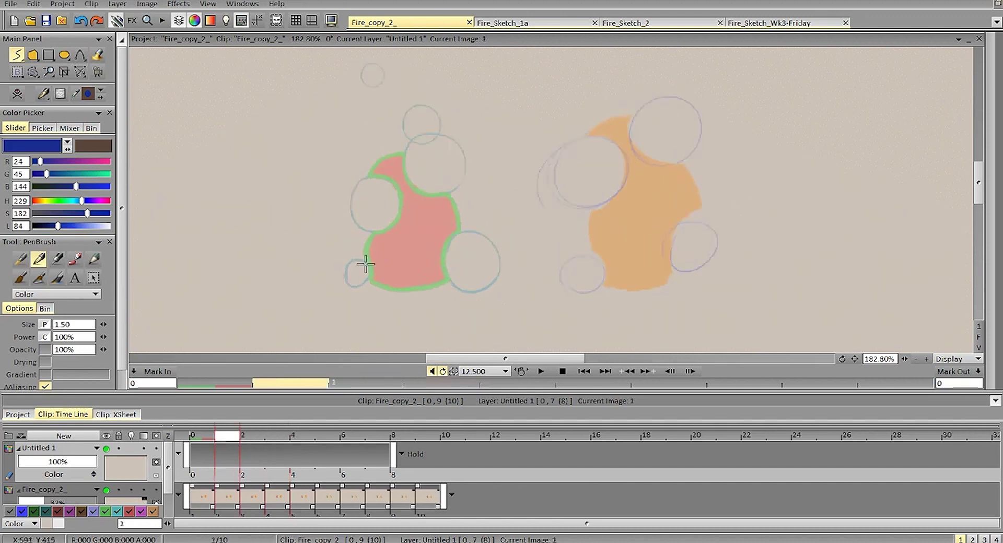
{"action": "key", "text": "Left"}
{"action": "key", "text": "Right"}
{"action": "mouse_move", "coordinate": [361, 289]}
{"action": "left_mouse_down"}
{"action": "mouse_move", "coordinate": [359, 263]}
{"action": "mouse_move", "coordinate": [345, 271]}
{"action": "mouse_move", "coordinate": [361, 256]}
{"action": "mouse_move", "coordinate": [341, 267]}
{"action": "mouse_move", "coordinate": [337, 239]}
{"action": "mouse_move", "coordinate": [381, 201]}
{"action": "mouse_move", "coordinate": [387, 230]}
{"action": "mouse_move", "coordinate": [365, 213]}
{"action": "mouse_move", "coordinate": [344, 219]}
{"action": "mouse_move", "coordinate": [390, 206]}
{"action": "left_mouse_up"}
{"action": "key", "text": "Right"}
{"action": "key", "text": "Right"}
{"action": "key", "text": "Right"}
{"action": "key", "text": "Left"}
{"action": "key", "text": "Right"}
{"action": "key", "text": "Right"}
- Remove the circles traced beside the red shape and return to image 1
{"action": "key", "text": "ctrl+z"}
{"action": "key", "text": "ctrl+z"}
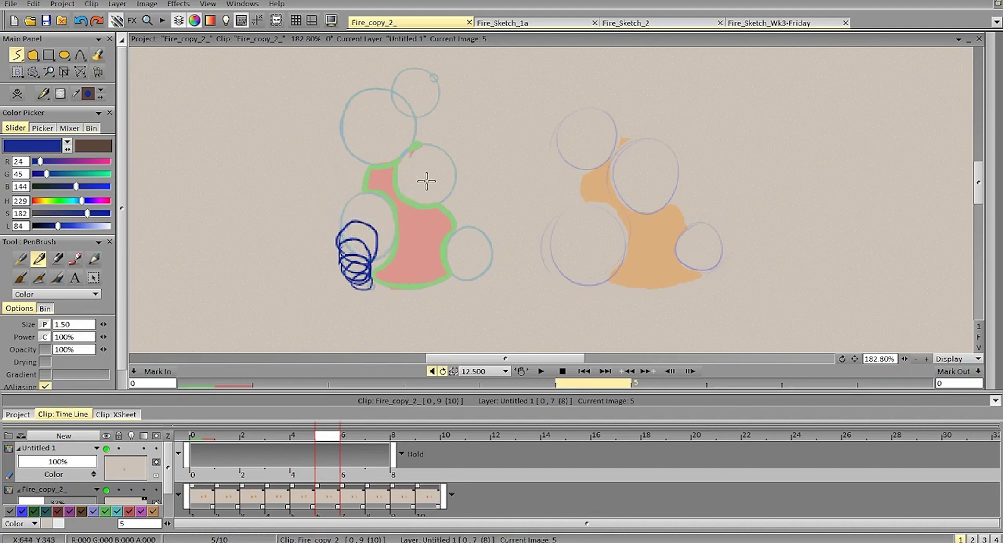
{"action": "key", "text": "ctrl+z"}
{"action": "key", "text": "Left"}
{"action": "key", "text": "Left"}
{"action": "key", "text": "Left"}
{"action": "key", "text": "Left"}
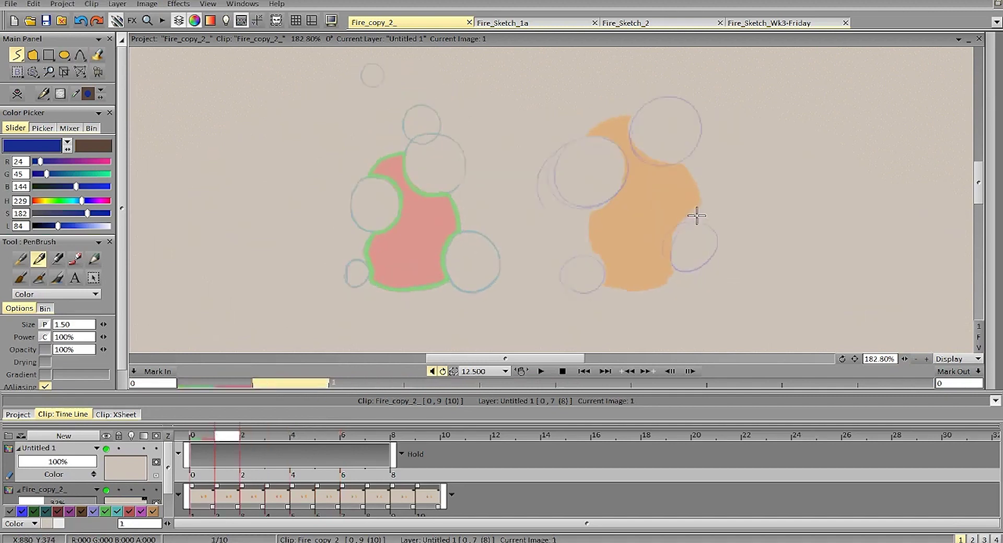
- Trace the rising bulge on the orange shape's lower right edge with one curve per image from 2 to 5
{"action": "key", "text": "Right"}
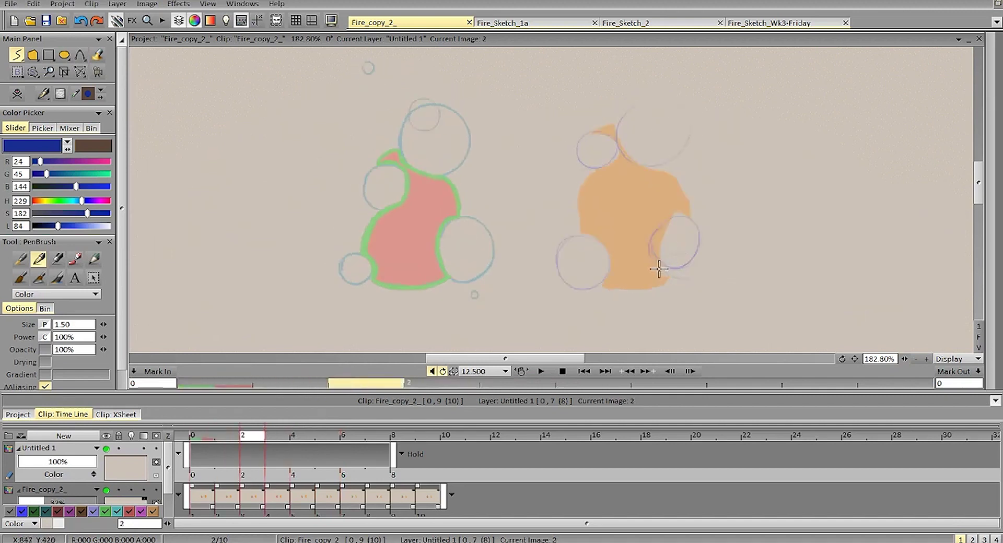
{"action": "left_click_drag", "start_coordinate": [665, 283], "coordinate": [662, 286]}
{"action": "key", "text": "Right"}
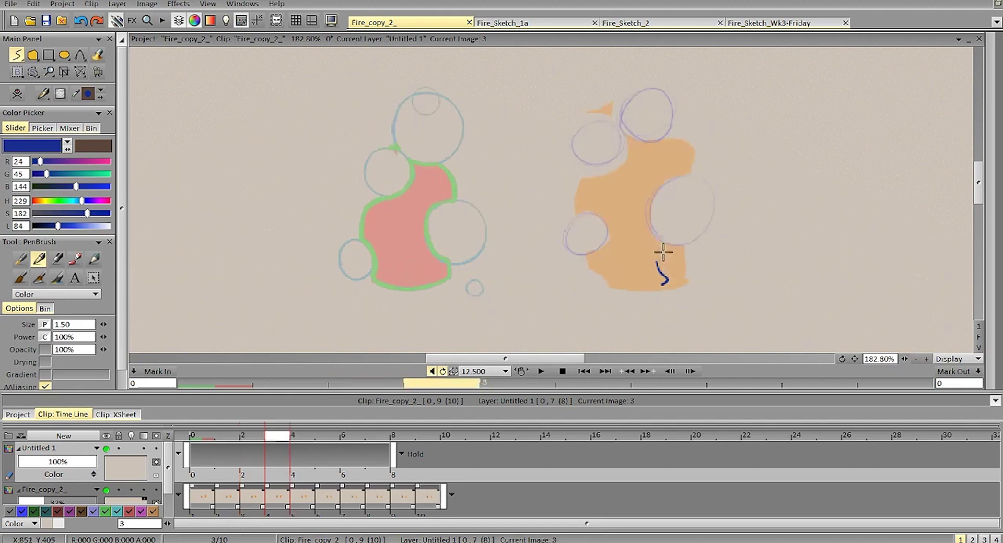
{"action": "left_click_drag", "start_coordinate": [679, 243], "coordinate": [685, 284]}
{"action": "key", "text": "Right"}
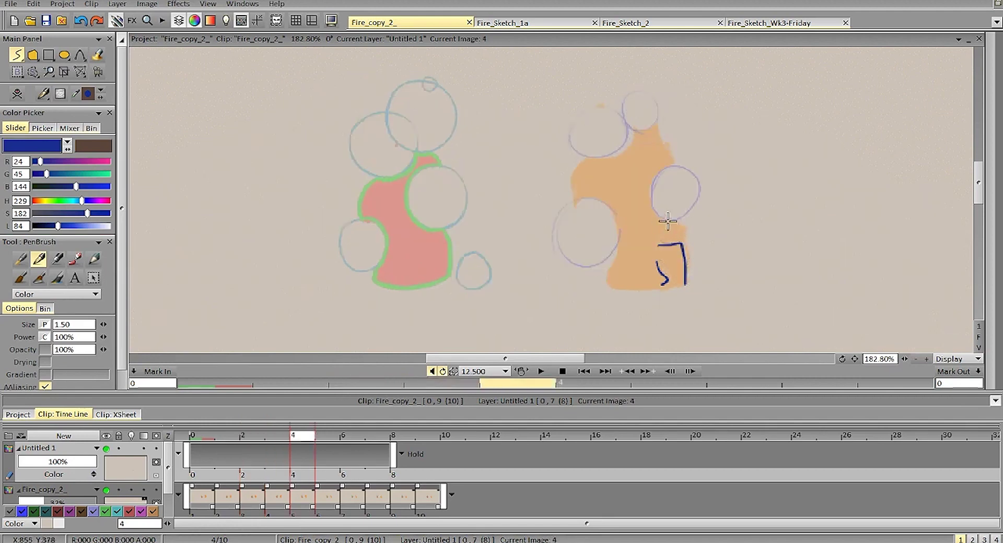
{"action": "mouse_move", "coordinate": [659, 215]}
{"action": "left_mouse_down"}
{"action": "mouse_move", "coordinate": [684, 242]}
{"action": "mouse_move", "coordinate": [685, 285]}
{"action": "left_mouse_up"}
{"action": "key", "text": "Right"}
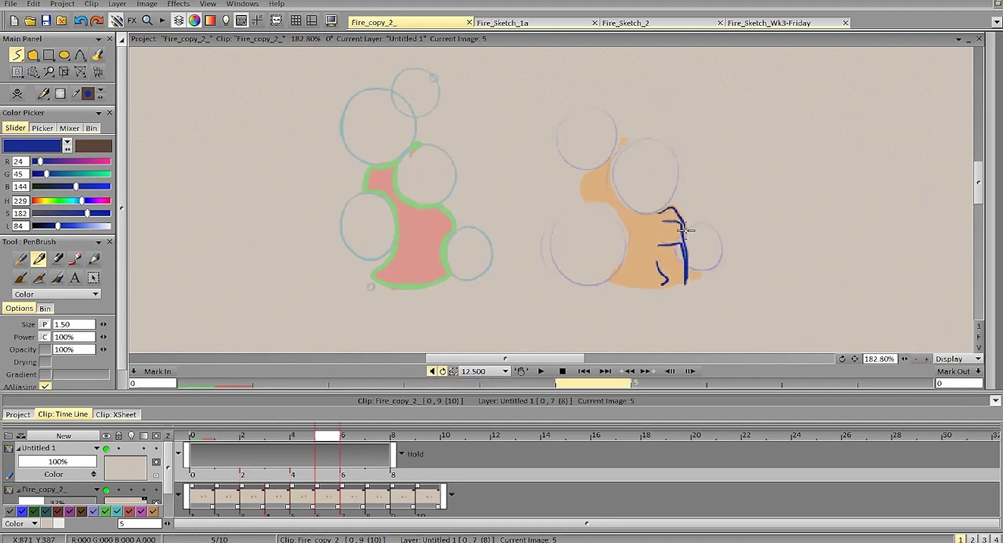
- Compare neighbouring images and continue tracing the orange shape's right bulge up to its peak on images 6 and 7
{"action": "key", "text": "Right"}
{"action": "key", "text": "Left"}
{"action": "key", "text": "Left"}
{"action": "key", "text": "Right"}
{"action": "key", "text": "Right"}
{"action": "key", "text": "Left"}
{"action": "key", "text": "Right"}
{"action": "key", "text": "Left"}
{"action": "key", "text": "Right"}
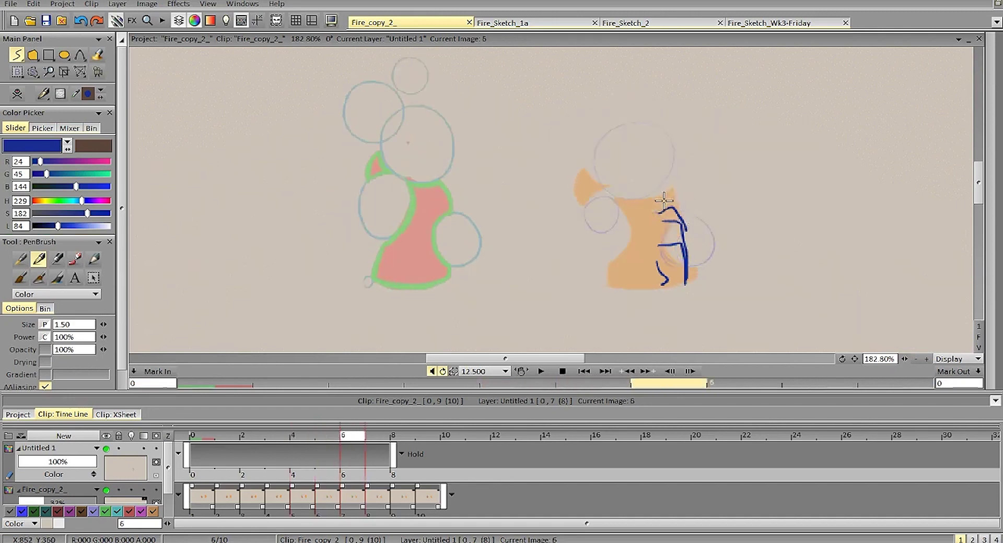
{"action": "key", "text": "Right"}
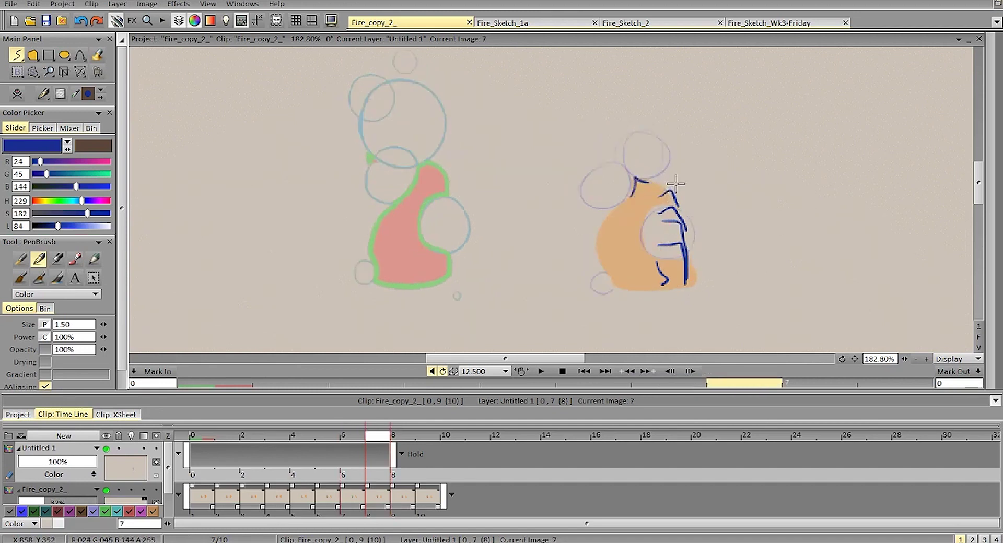
{"action": "key", "text": "Left"}
{"action": "key", "text": "Right"}
{"action": "key", "text": "Right"}
{"action": "key", "text": "Left"}
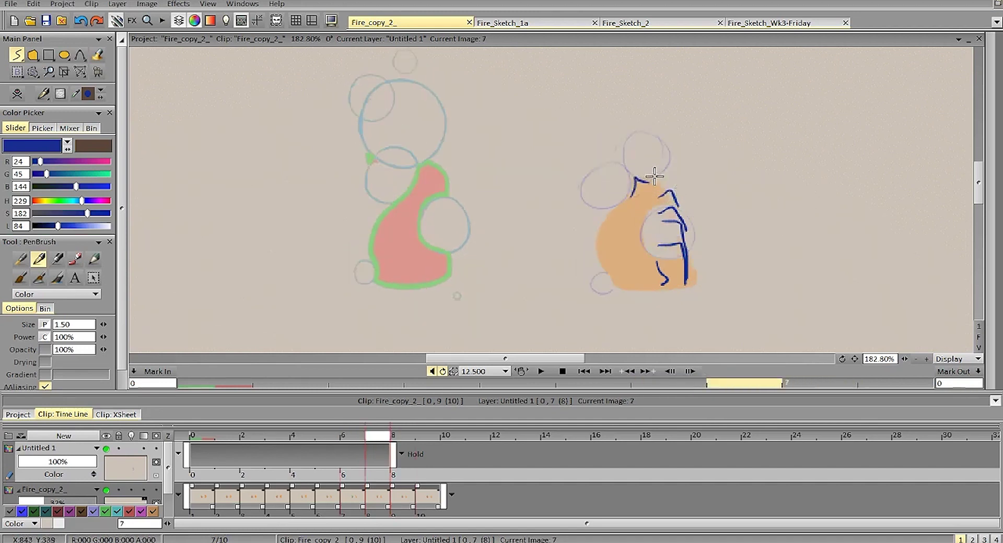
- Draw an arrow toward the orange shape's peak on image 7 and mark the detached orange piece on image 8
{"action": "mouse_move", "coordinate": [663, 202]}
{"action": "left_mouse_down"}
{"action": "mouse_move", "coordinate": [644, 186]}
{"action": "mouse_move", "coordinate": [672, 173]}
{"action": "left_mouse_up"}
{"action": "key", "text": "Right"}
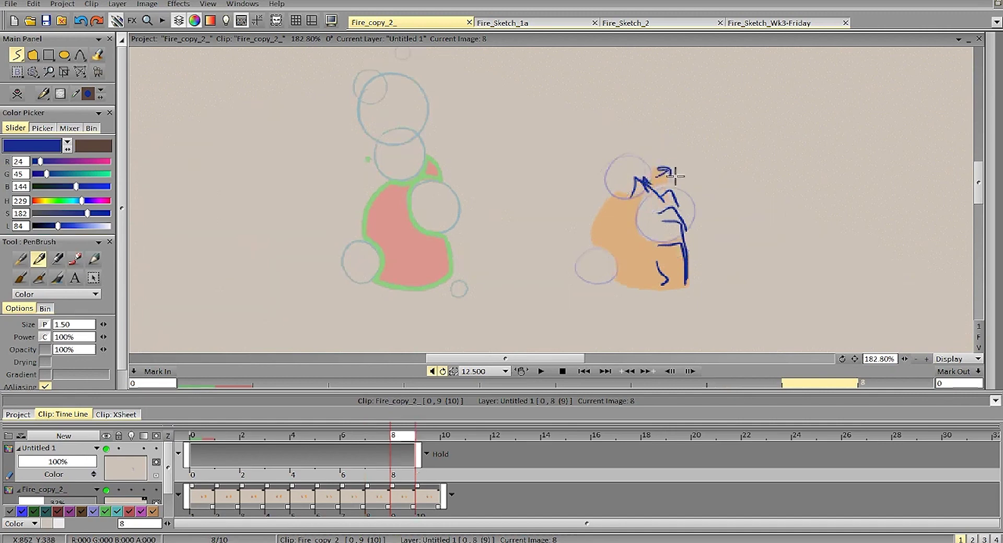
{"action": "key", "text": "Right"}
{"action": "key", "text": "Right"}
{"action": "key", "text": "Left"}
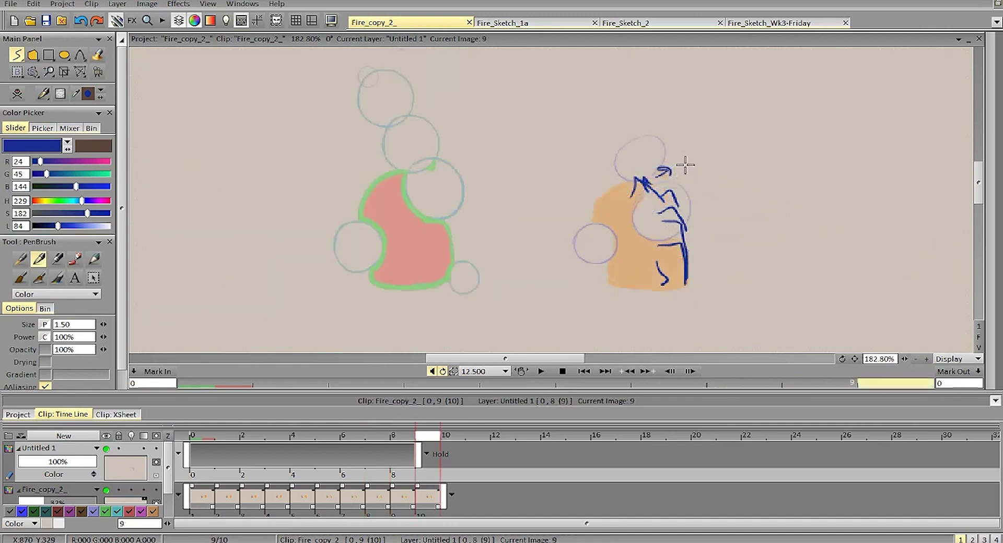
- Return to the first images and clear the traced curves and arrows from the annotation layer
{"action": "key", "text": "Left"}
{"action": "key", "text": "Left"}
{"action": "key", "text": "Left"}
{"action": "key", "text": "Left"}
{"action": "key", "text": "Left"}
{"action": "key", "text": "Left"}
{"action": "key", "text": "Left"}
{"action": "key", "text": "Left"}
{"action": "key", "text": "Left"}
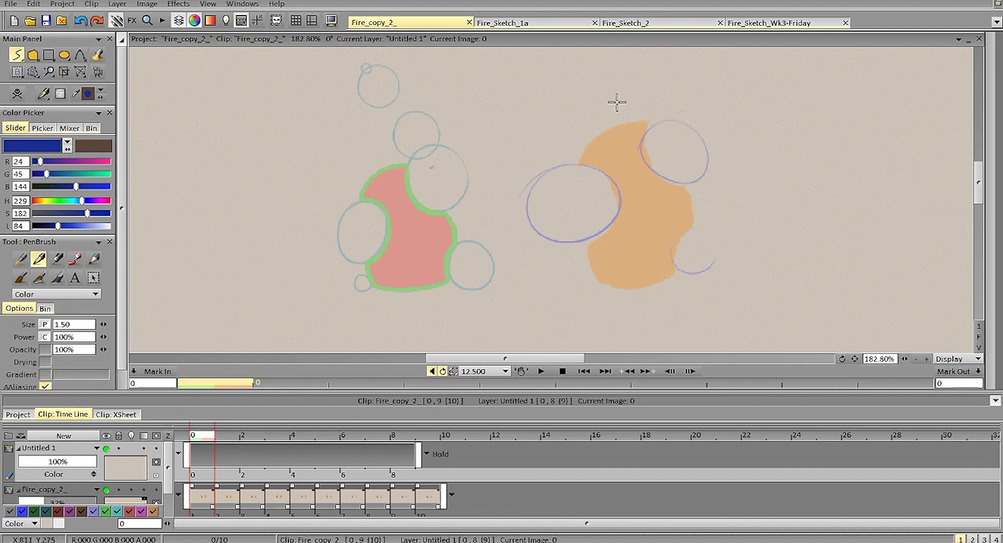
{"action": "key", "text": "Right"}
{"action": "key", "text": "Right"}
{"action": "key", "text": "Right"}
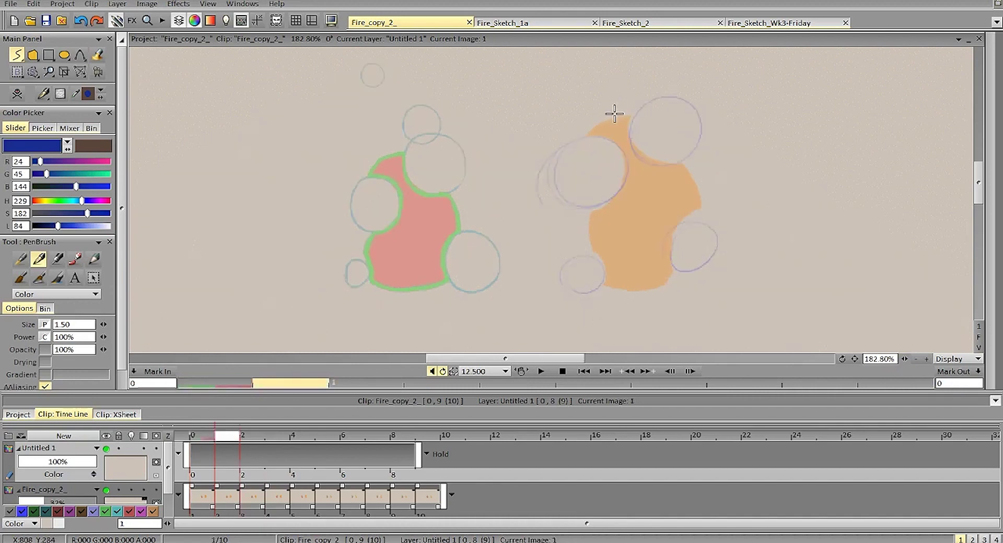
- Compare images 0 to 3 and trace the orange shape's lower left bulge with short curves on images 2 and 3
{"action": "key", "text": "Left"}
{"action": "key", "text": "Left"}
{"action": "key", "text": "Left"}
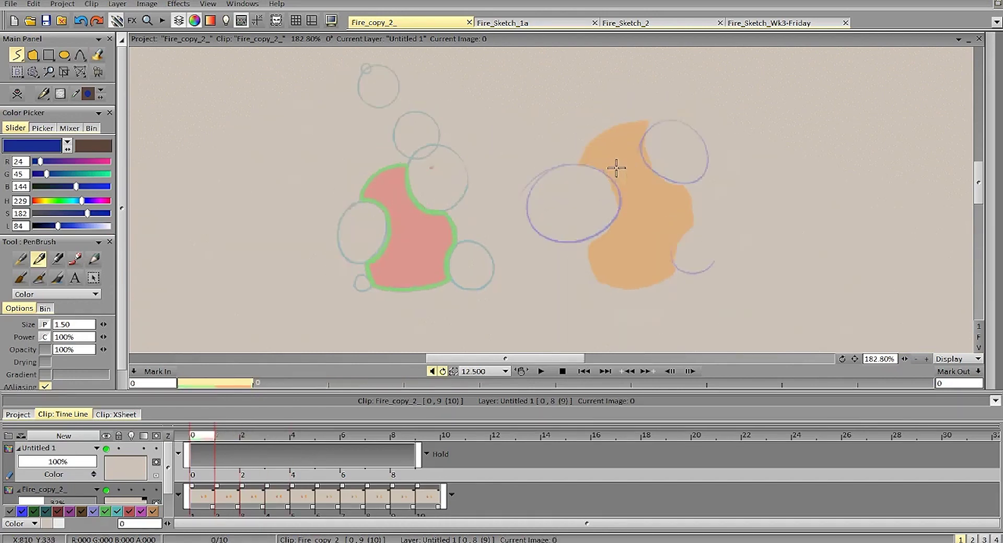
{"action": "key", "text": "Right"}
{"action": "key", "text": "Right"}
{"action": "key", "text": "Right"}
{"action": "key", "text": "Left"}
{"action": "key", "text": "Left"}
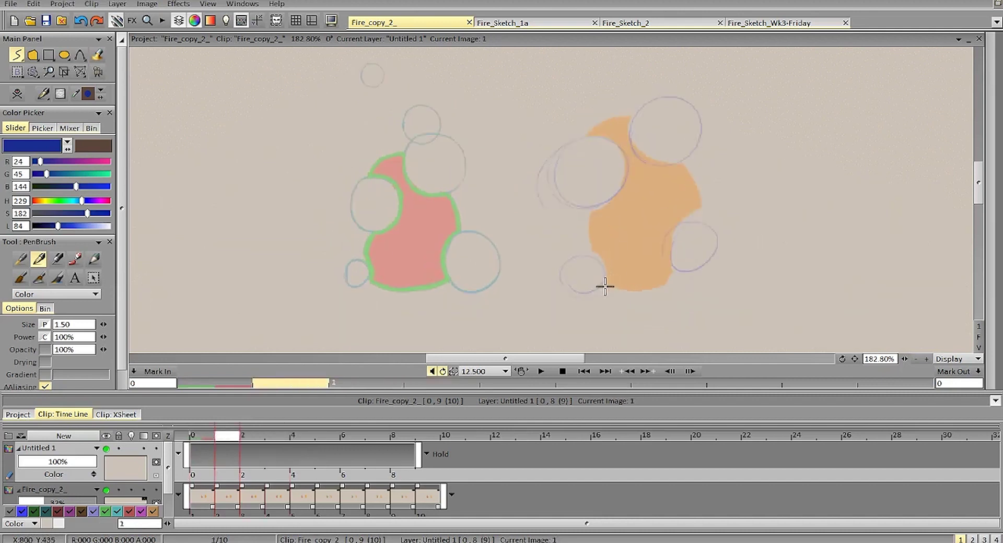
{"action": "key", "text": "Right"}
{"action": "left_click_drag", "start_coordinate": [603, 286], "coordinate": [613, 243]}
{"action": "key", "text": "Right"}
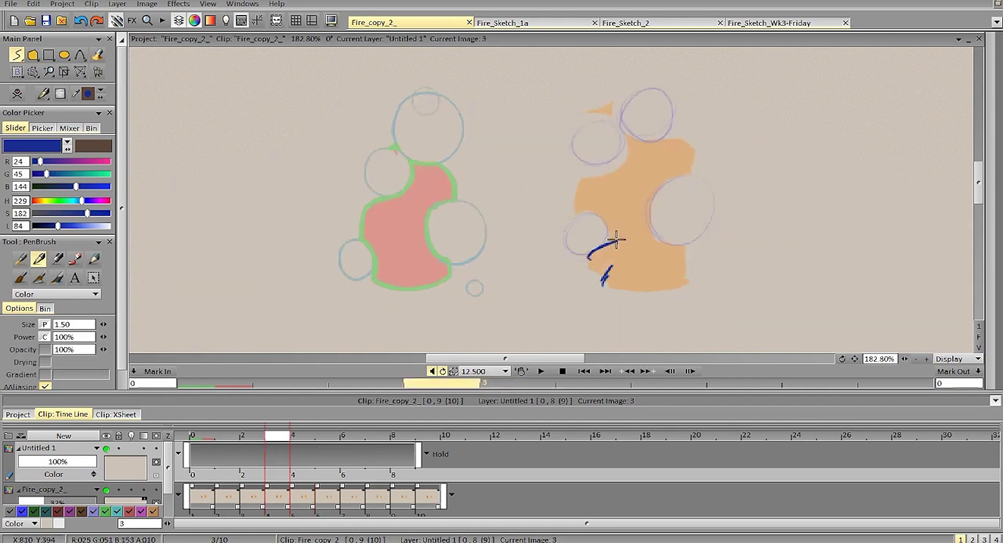
- Step through the images to the end and back to image 0, examining the movement of the orange shape's left edge
{"action": "key", "text": "Right"}
{"action": "key", "text": "Right"}
{"action": "key", "text": "Right"}
{"action": "key", "text": "Right"}
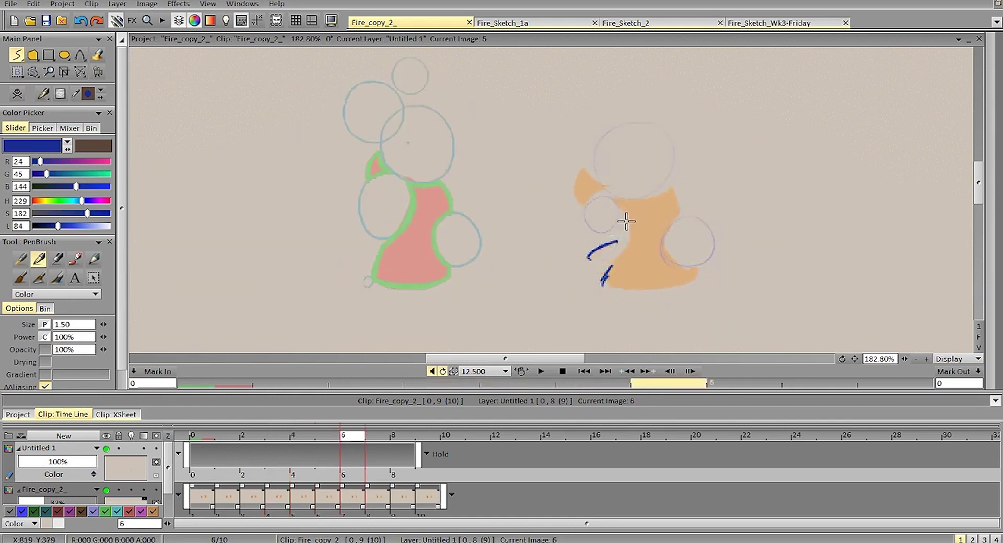
{"action": "key", "text": "Right"}
{"action": "key", "text": "Right"}
{"action": "key", "text": "Right"}
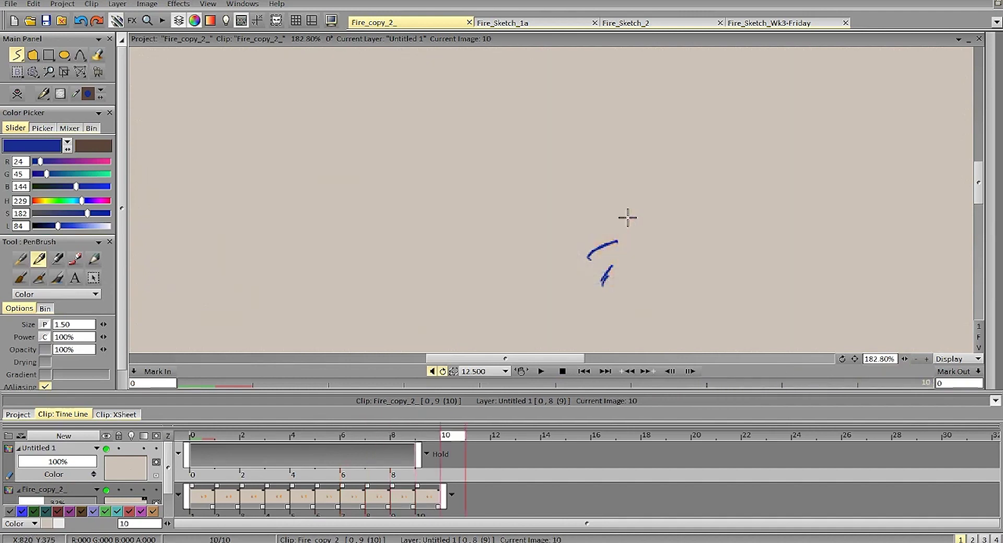
{"action": "key", "text": "Left"}
{"action": "key", "text": "Left"}
{"action": "key", "text": "Left"}
{"action": "key", "text": "Left"}
{"action": "key", "text": "Left"}
{"action": "key", "text": "Left"}
{"action": "key", "text": "Left"}
{"action": "key", "text": "Left"}
{"action": "key", "text": "Left"}
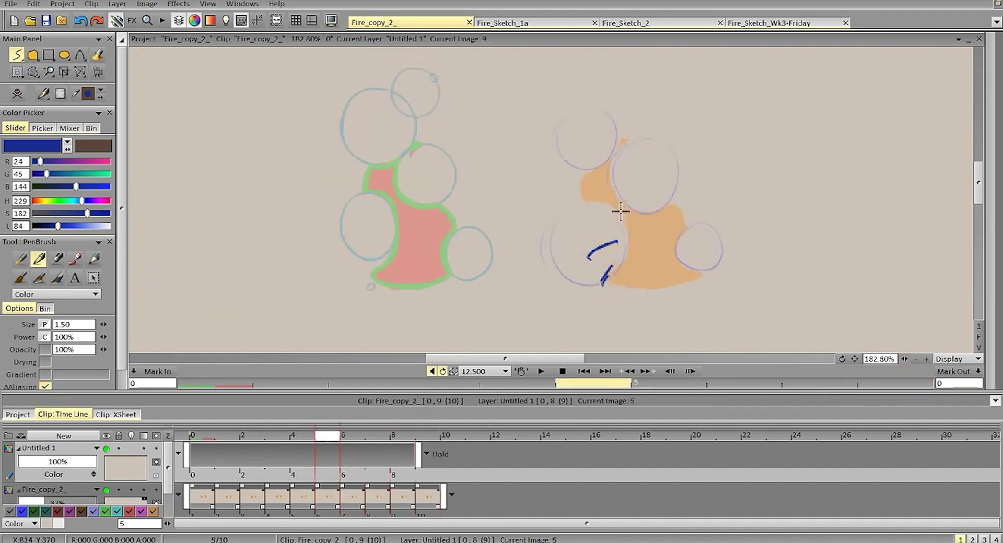
{"action": "key", "text": "Left"}
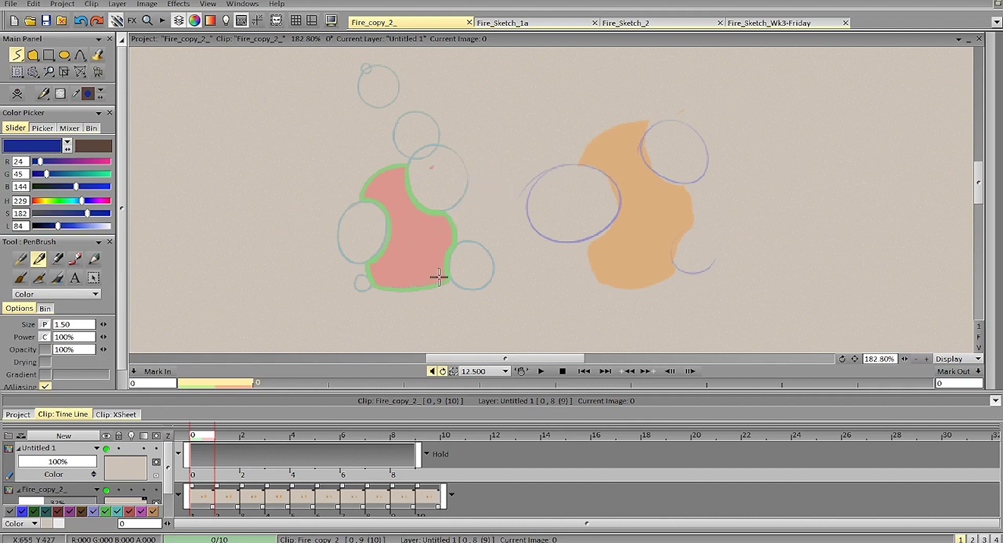
- Trace the top of the pink shape's right bulge with one curve per image from 0 to 5
{"action": "left_click_drag", "start_coordinate": [428, 211], "coordinate": [452, 242]}
{"action": "key", "text": "Right"}
{"action": "left_click_drag", "start_coordinate": [431, 197], "coordinate": [457, 216]}
{"action": "key", "text": "Right"}
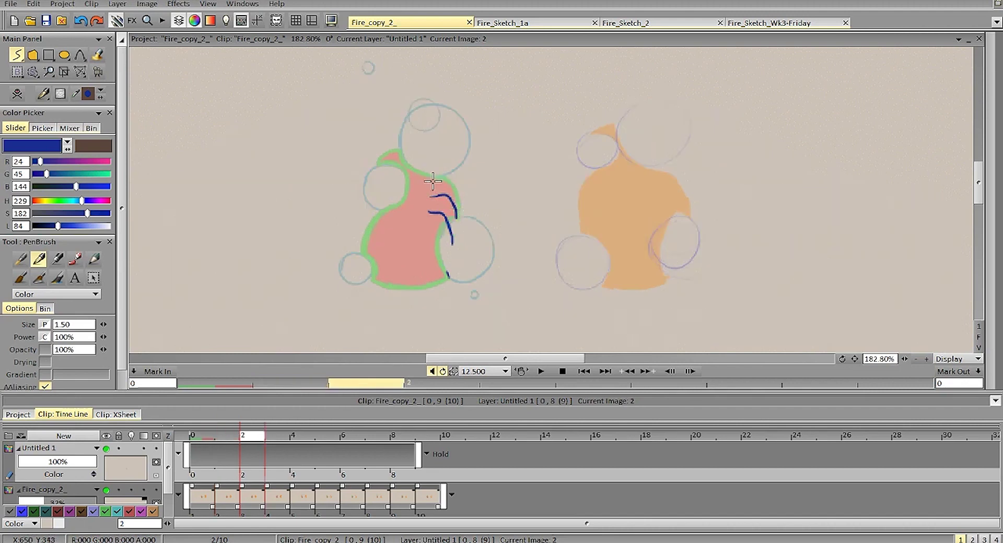
{"action": "left_click_drag", "start_coordinate": [432, 180], "coordinate": [458, 218]}
{"action": "key", "text": "Right"}
{"action": "left_click_drag", "start_coordinate": [434, 165], "coordinate": [457, 215]}
{"action": "key", "text": "Right"}
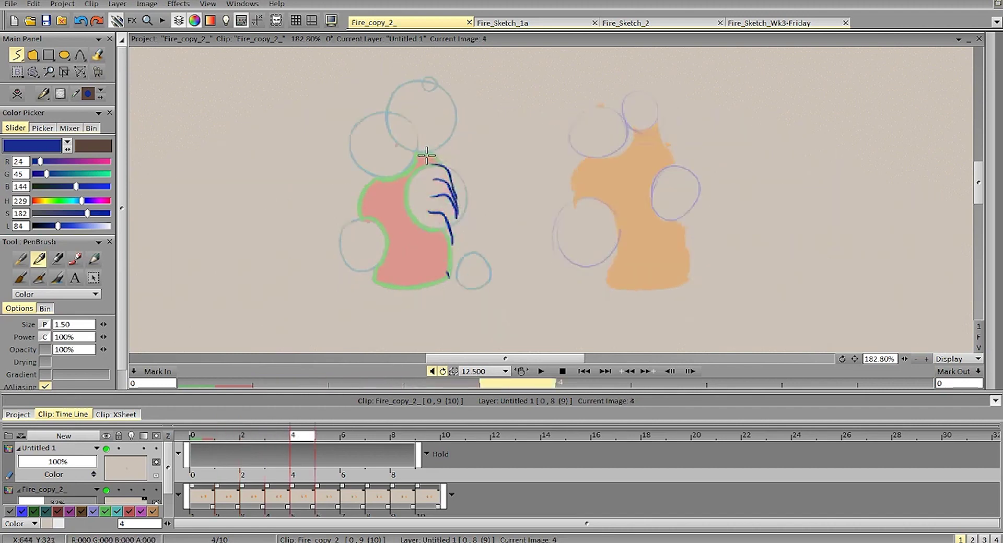
{"action": "mouse_move", "coordinate": [422, 151]}
{"action": "left_mouse_down"}
{"action": "mouse_move", "coordinate": [444, 163]}
{"action": "mouse_move", "coordinate": [427, 149]}
{"action": "left_mouse_up"}
{"action": "key", "text": "Right"}
{"action": "key", "text": "Right"}
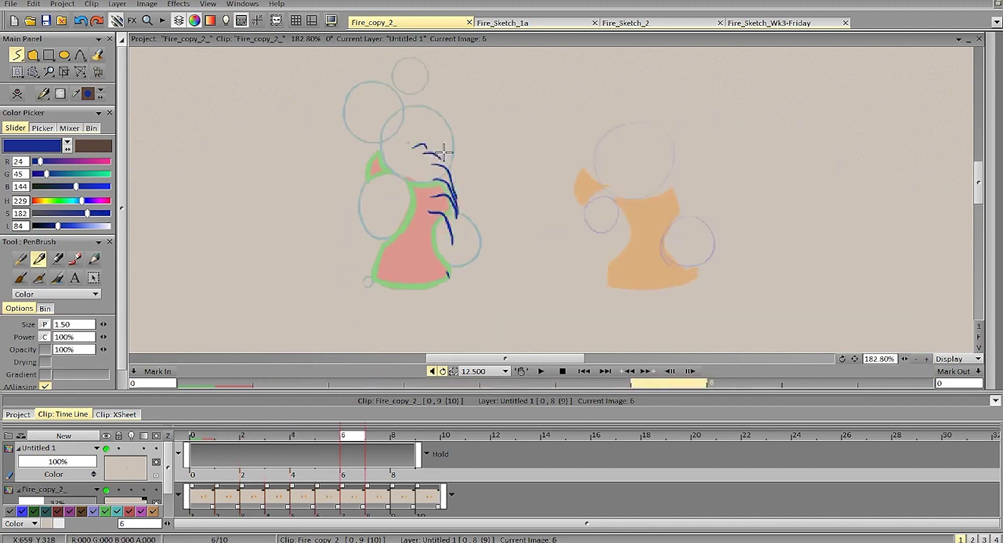
- Compare the pink shape's lower right edge between images 2 and 6, and clear the traced curves from the annotation layer
{"action": "key", "text": "Left"}
{"action": "key", "text": "Left"}
{"action": "key", "text": "Left"}
{"action": "key", "text": "Left"}
{"action": "key", "text": "Right"}
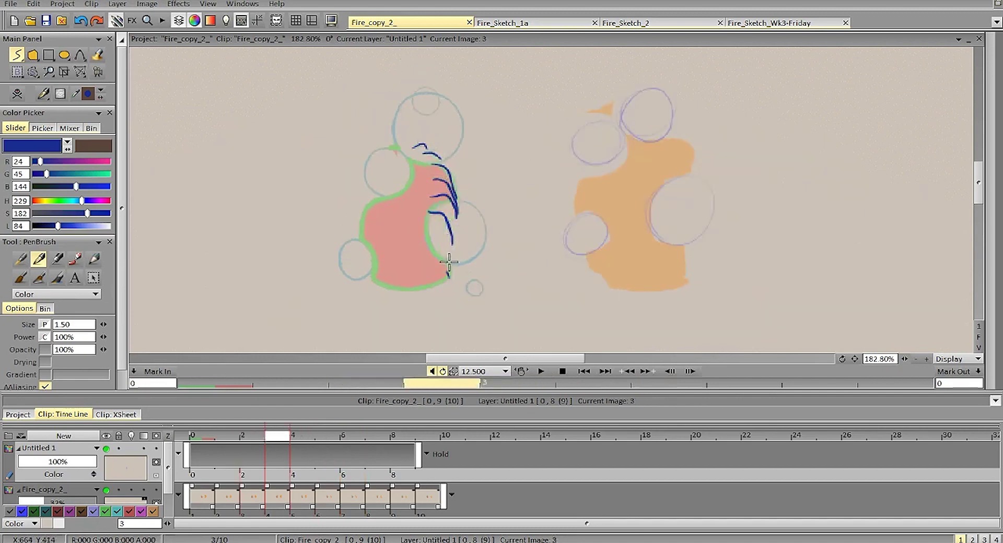
{"action": "key", "text": "Right"}
{"action": "key", "text": "Left"}
{"action": "key", "text": "Right"}
{"action": "key", "text": "Left"}
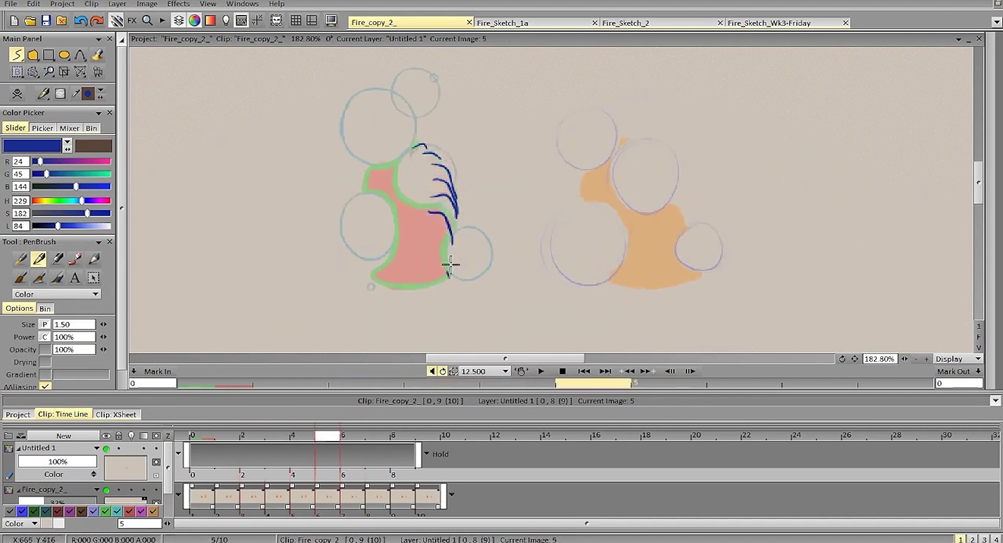
{"action": "key", "text": "Right"}
{"action": "key", "text": "Left"}
{"action": "key", "text": "Left"}
{"action": "key", "text": "Delete"}
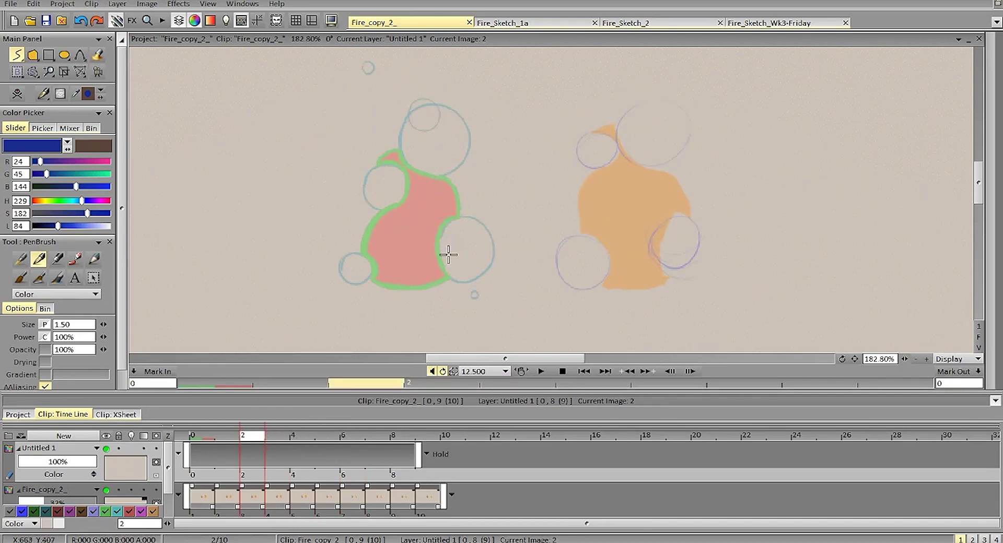
- Trace the new bulge rising from the pink shape's lower right corner with one curve each on images 3, 4 and 5
{"action": "key", "text": "Right"}
{"action": "left_click_drag", "start_coordinate": [447, 277], "coordinate": [441, 256]}
{"action": "key", "text": "Right"}
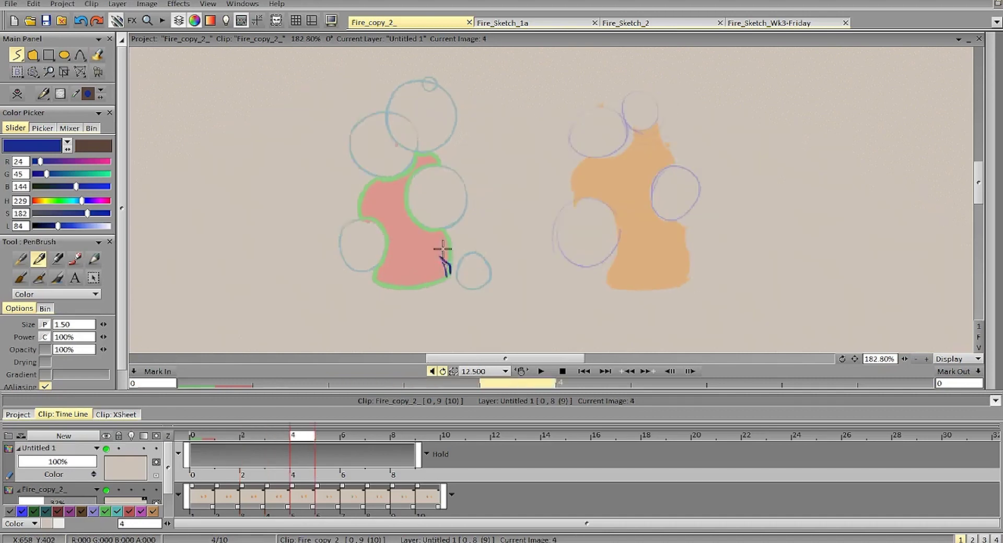
{"action": "key", "text": "Left"}
{"action": "key", "text": "Left"}
{"action": "key", "text": "Right"}
{"action": "key", "text": "Right"}
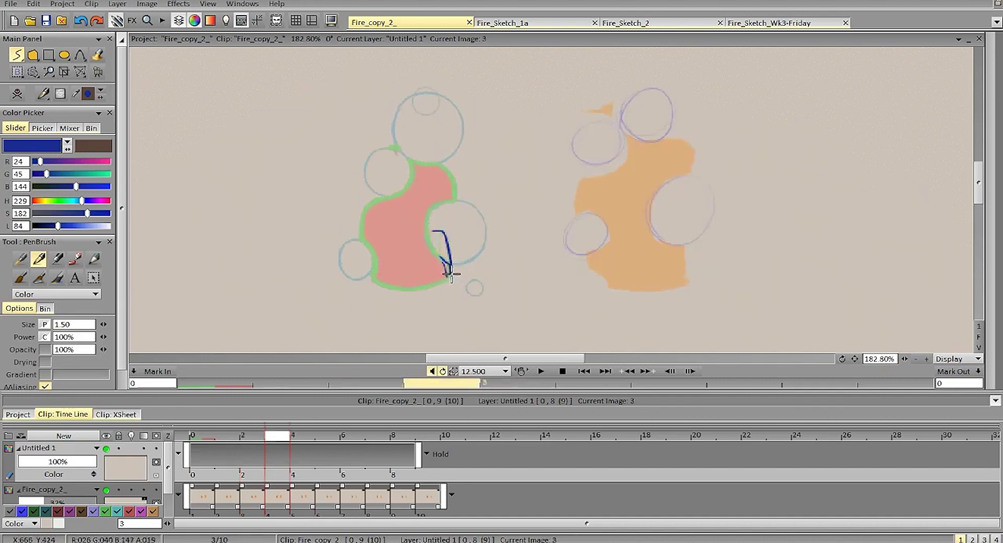
{"action": "key", "text": "Right"}
{"action": "left_click_drag", "start_coordinate": [430, 207], "coordinate": [452, 228]}
{"action": "key", "text": "Left"}
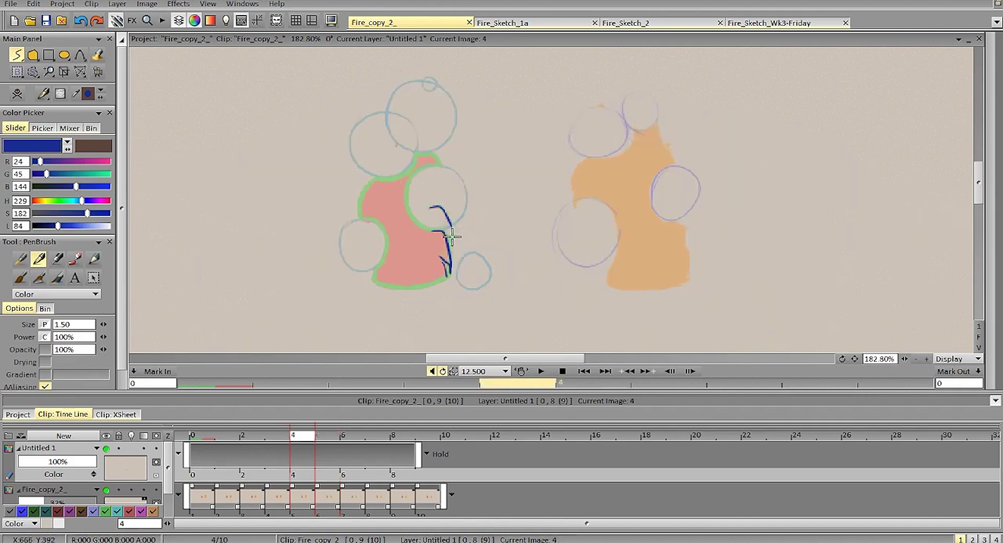
- Compare images 1 to 4 and mark the bulge's starting point at the pink shape's lower right corner with an arrow
{"action": "key", "text": "Left"}
{"action": "key", "text": "Left"}
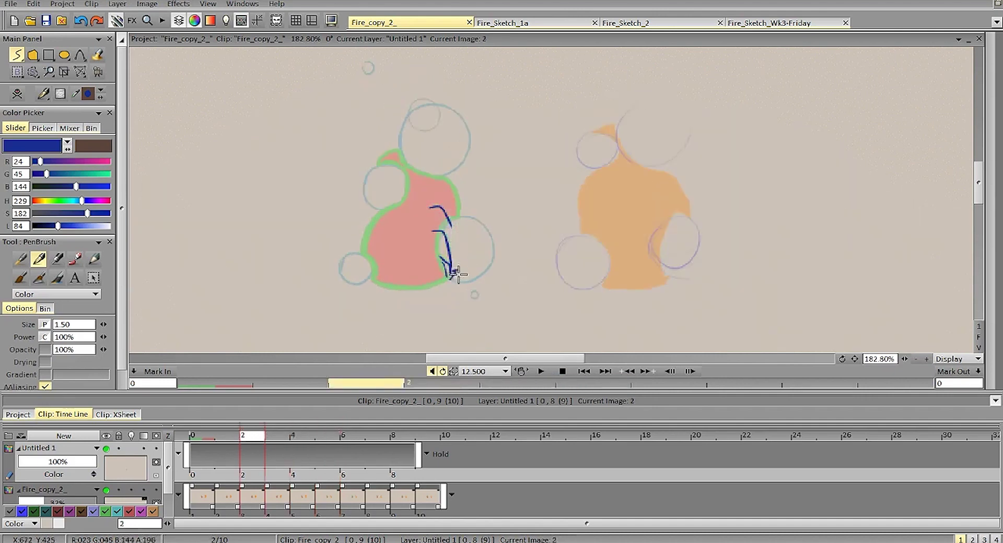
{"action": "key", "text": "Left"}
{"action": "key", "text": "Right"}
{"action": "key", "text": "Right"}
{"action": "key", "text": "Right"}
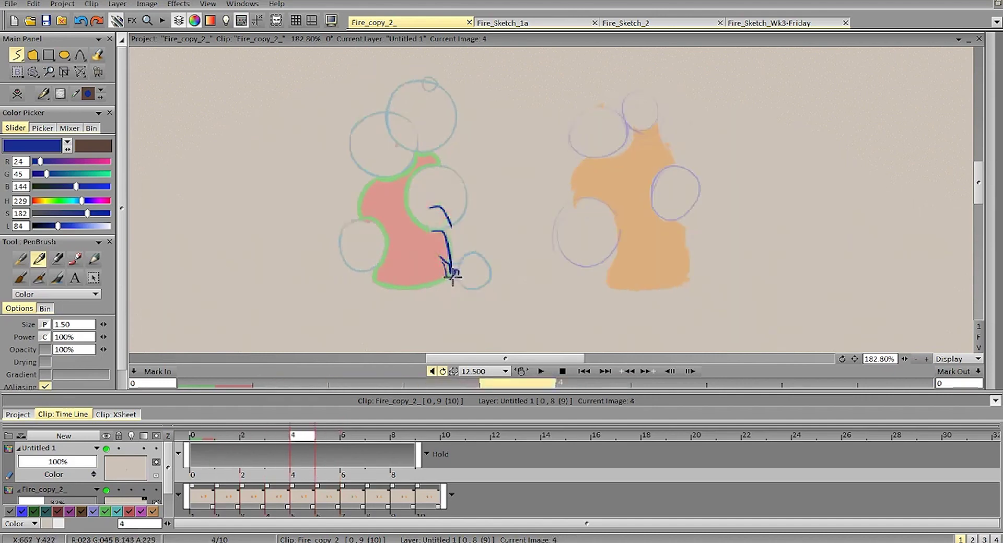
{"action": "key", "text": "Left"}
{"action": "key", "text": "Right"}
- Continue tracing the pink shape's right bulge up to its peak on images 6 to 8
{"action": "key", "text": "Right"}
{"action": "key", "text": "Right"}
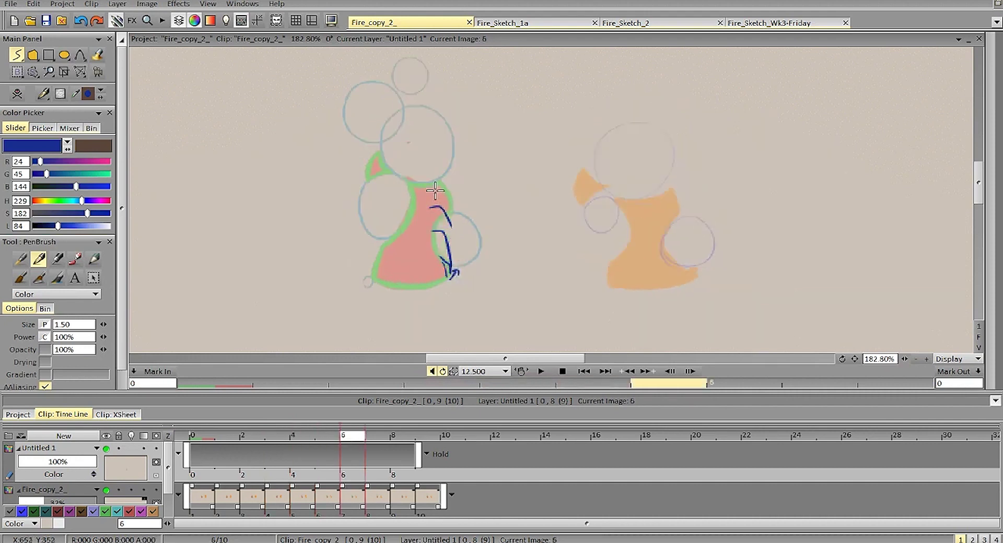
{"action": "key", "text": "Right"}
{"action": "key", "text": "Right"}
{"action": "left_click_drag", "start_coordinate": [423, 162], "coordinate": [444, 177]}
{"action": "key", "text": "Right"}
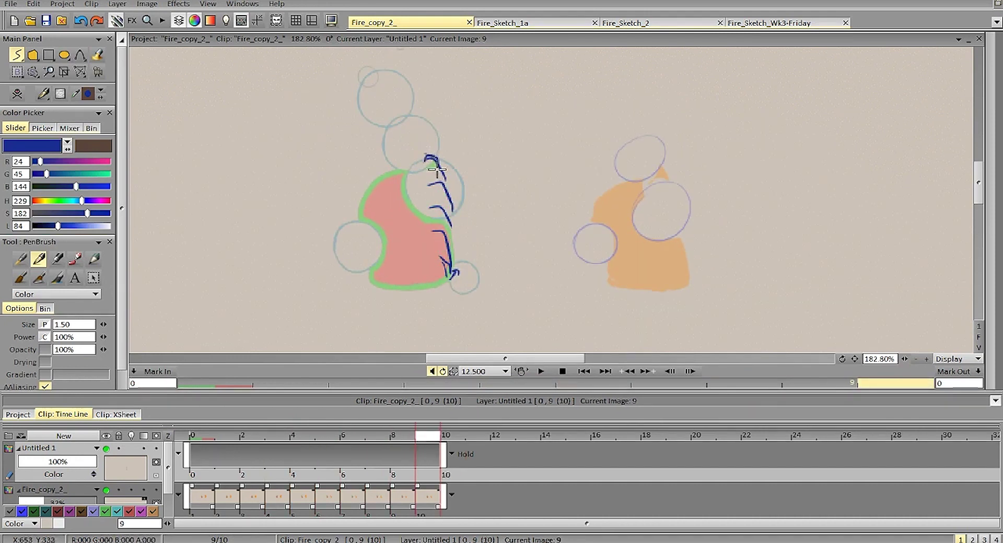
- Step back through the images to image 1, examining the spacing of the traced curves against the pink shape
{"action": "key", "text": "Right"}
{"action": "key", "text": "Left"}
{"action": "key", "text": "Left"}
{"action": "key", "text": "Left"}
{"action": "key", "text": "Left"}
{"action": "key", "text": "Left"}
{"action": "key", "text": "Left"}
{"action": "key", "text": "Left"}
{"action": "key", "text": "Left"}
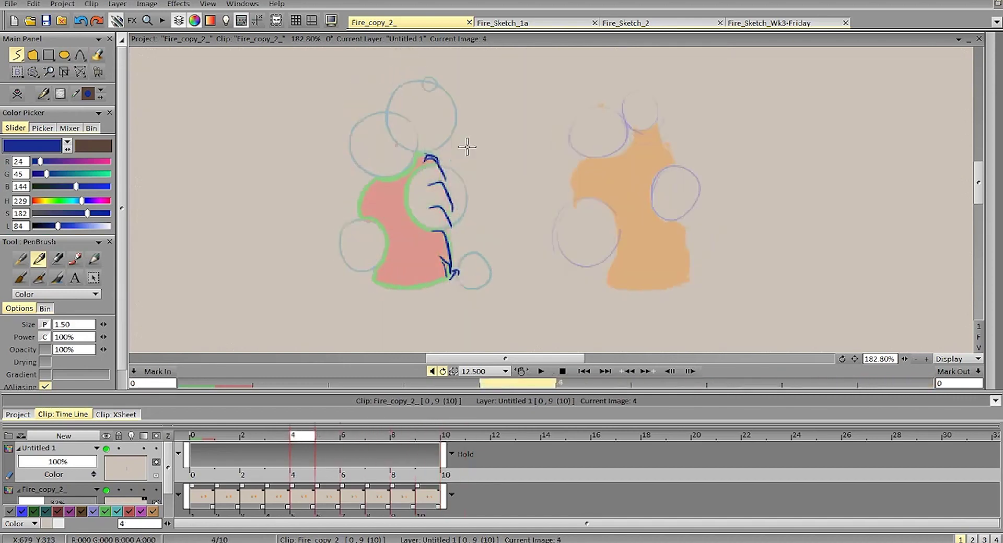
{"action": "key", "text": "Left"}
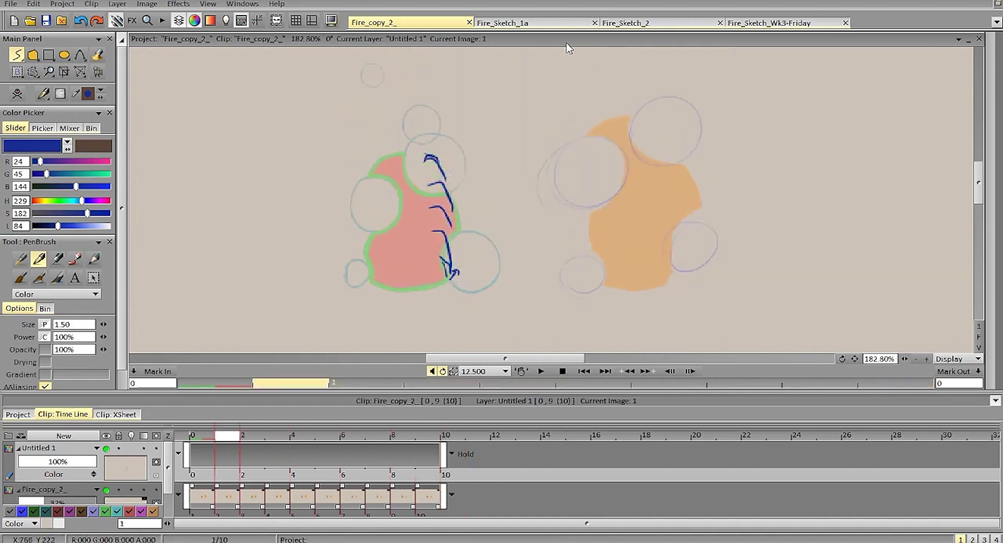
- Switch to the Fire_Sketch_1a project and lower the sketch layer's opacity to about 22%
{"action": "left_click", "coordinate": [548, 23]}
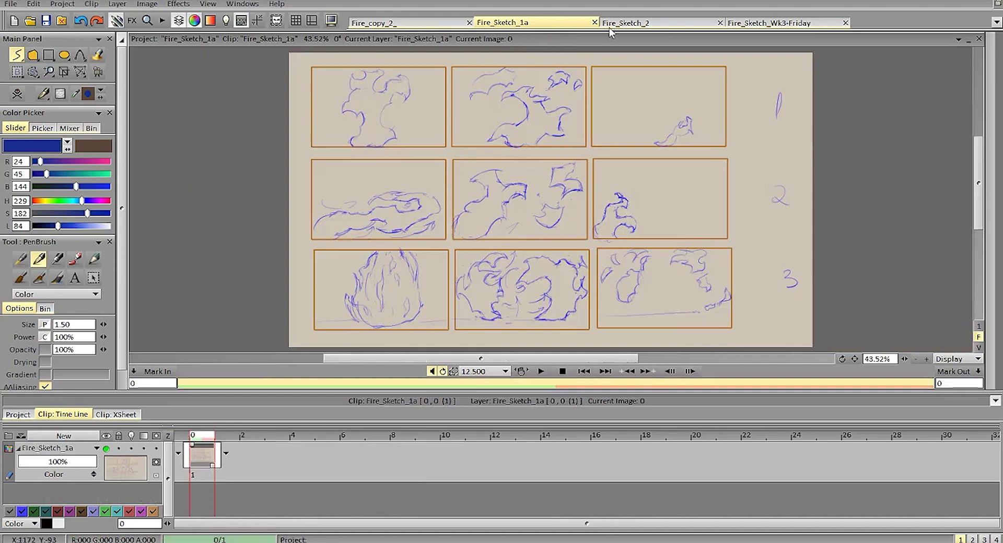
{"action": "left_click_drag", "start_coordinate": [905, 359], "coordinate": [942, 349]}
{"action": "mouse_move", "coordinate": [980, 190]}
{"action": "left_mouse_down"}
{"action": "mouse_move", "coordinate": [980, 173]}
{"action": "mouse_move", "coordinate": [979, 220]}
{"action": "mouse_move", "coordinate": [971, 170]}
{"action": "mouse_move", "coordinate": [968, 208]}
{"action": "mouse_move", "coordinate": [967, 159]}
{"action": "left_mouse_up"}
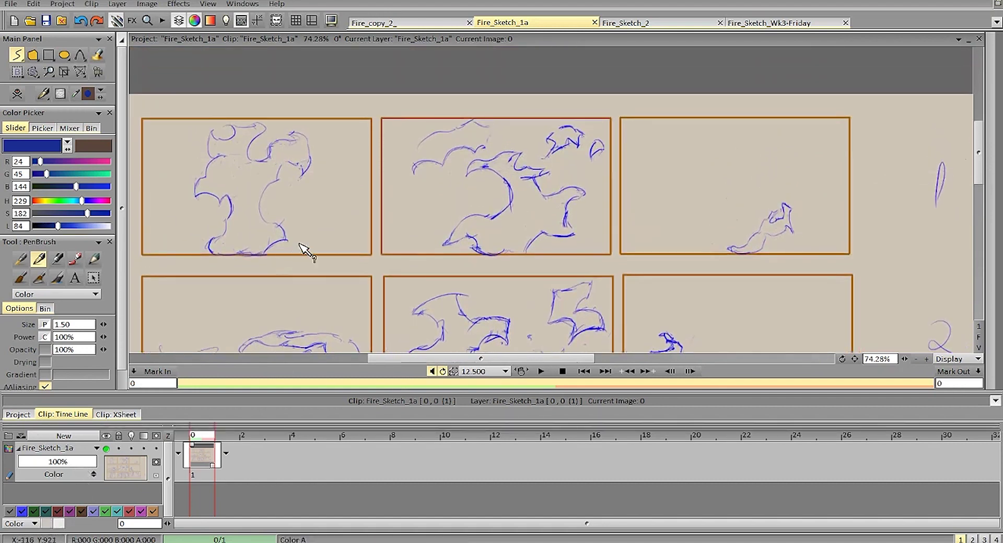
{"action": "left_click_drag", "start_coordinate": [62, 463], "coordinate": [40, 464]}
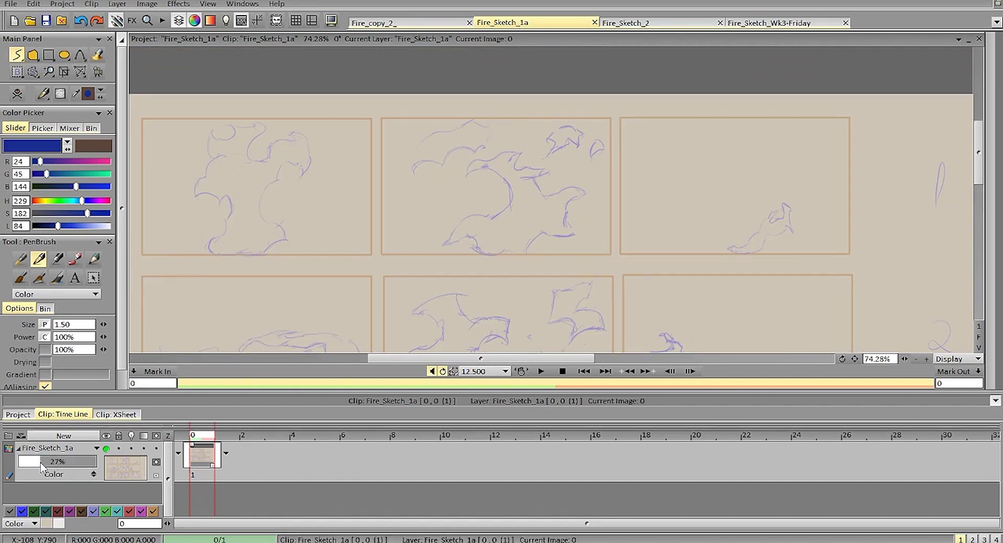
- Add a new annotation layer above the faded sketch layer
{"action": "left_click", "coordinate": [186, 476]}
{"action": "left_click", "coordinate": [234, 478]}
{"action": "double_click", "coordinate": [235, 487]}
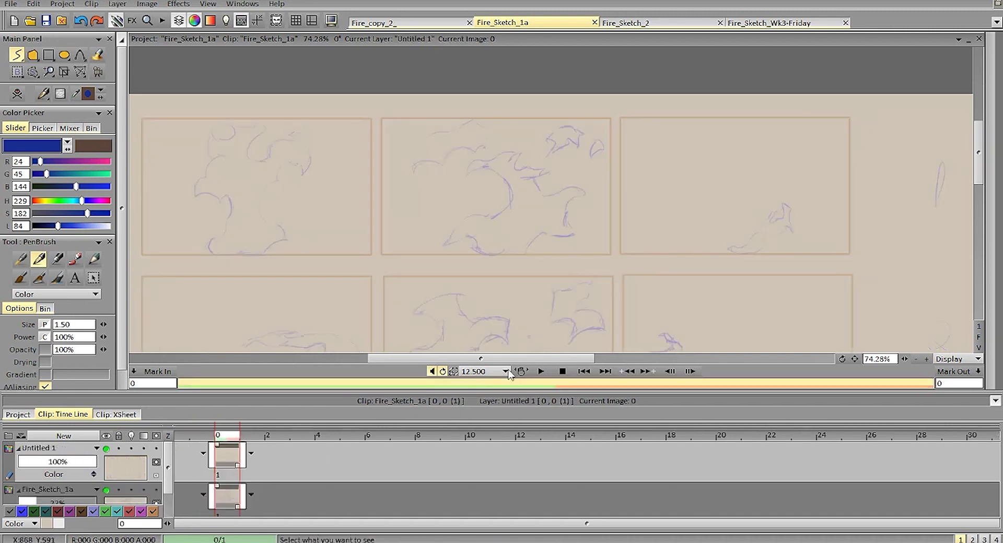
- Draw a circle over each side indentation of the flame in the first upper frame, with a vertical line between them
{"action": "left_click_drag", "start_coordinate": [484, 358], "coordinate": [407, 358]}
{"action": "left_click_drag", "start_coordinate": [905, 360], "coordinate": [934, 345]}
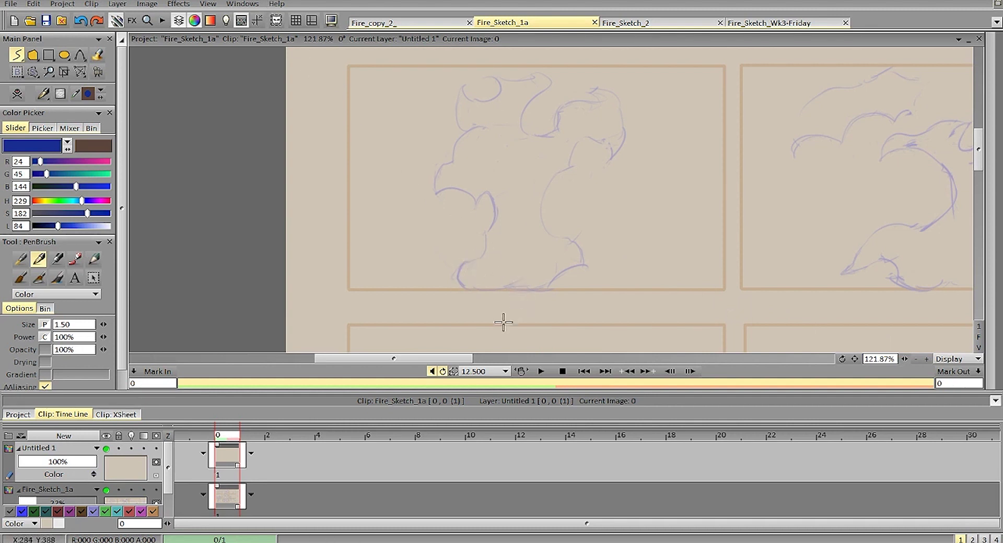
{"action": "left_click_drag", "start_coordinate": [456, 358], "coordinate": [479, 353]}
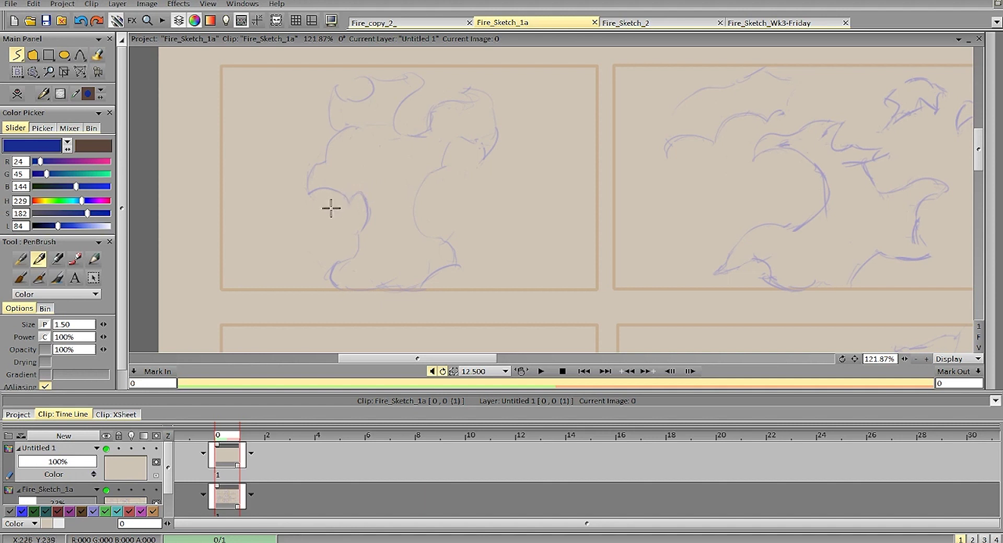
{"action": "left_click_drag", "start_coordinate": [332, 206], "coordinate": [345, 185]}
{"action": "left_click_drag", "start_coordinate": [425, 183], "coordinate": [437, 243]}
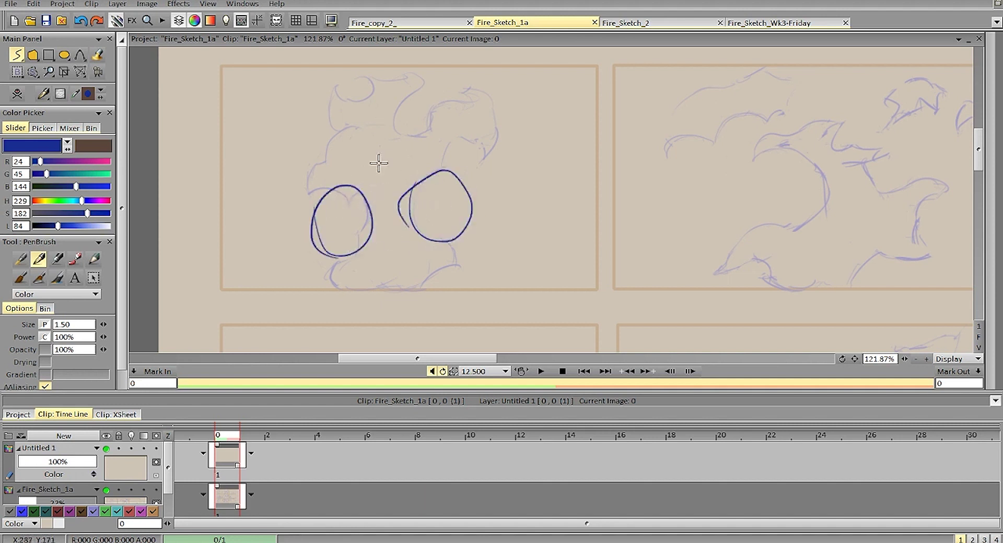
{"action": "left_click_drag", "start_coordinate": [377, 94], "coordinate": [380, 294]}
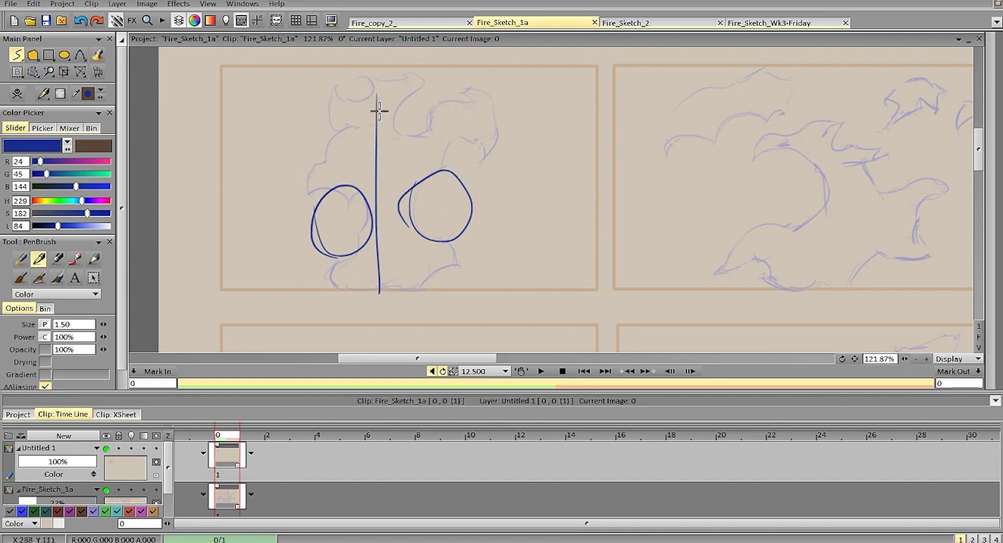
- Draw a square over each of the flame's two upper lobes in the first frame
{"action": "mouse_move", "coordinate": [343, 86]}
{"action": "left_mouse_down"}
{"action": "mouse_move", "coordinate": [397, 113]}
{"action": "mouse_move", "coordinate": [345, 81]}
{"action": "left_mouse_up"}
{"action": "mouse_move", "coordinate": [447, 93]}
{"action": "left_mouse_down"}
{"action": "mouse_move", "coordinate": [491, 152]}
{"action": "mouse_move", "coordinate": [435, 86]}
{"action": "mouse_move", "coordinate": [488, 148]}
{"action": "mouse_move", "coordinate": [462, 117]}
{"action": "left_mouse_up"}
{"action": "key", "text": "ctrl+z"}
{"action": "key", "text": "ctrl+z"}
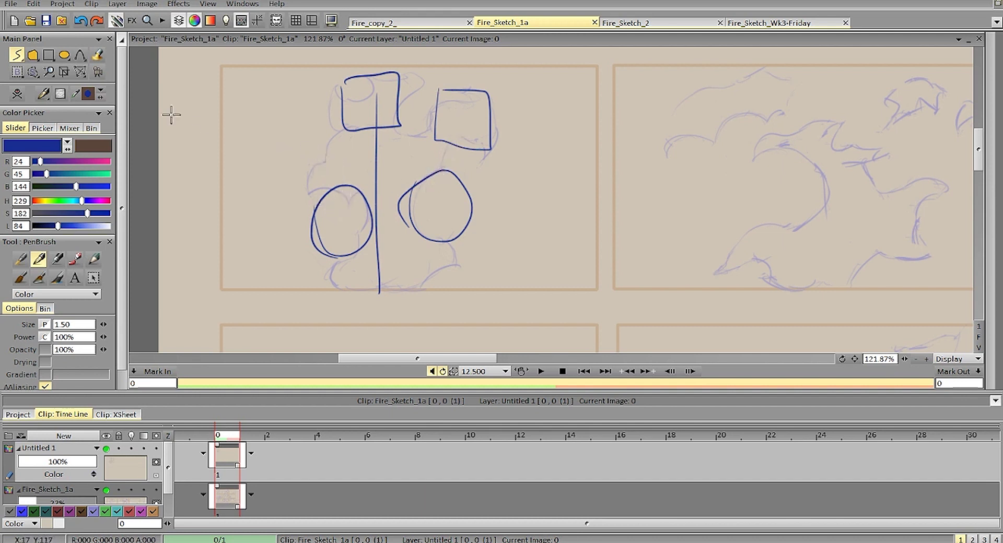
- Draw an arch over the two circles, redoing it wider so it reaches the top of the second circle
{"action": "left_click_drag", "start_coordinate": [315, 189], "coordinate": [434, 178]}
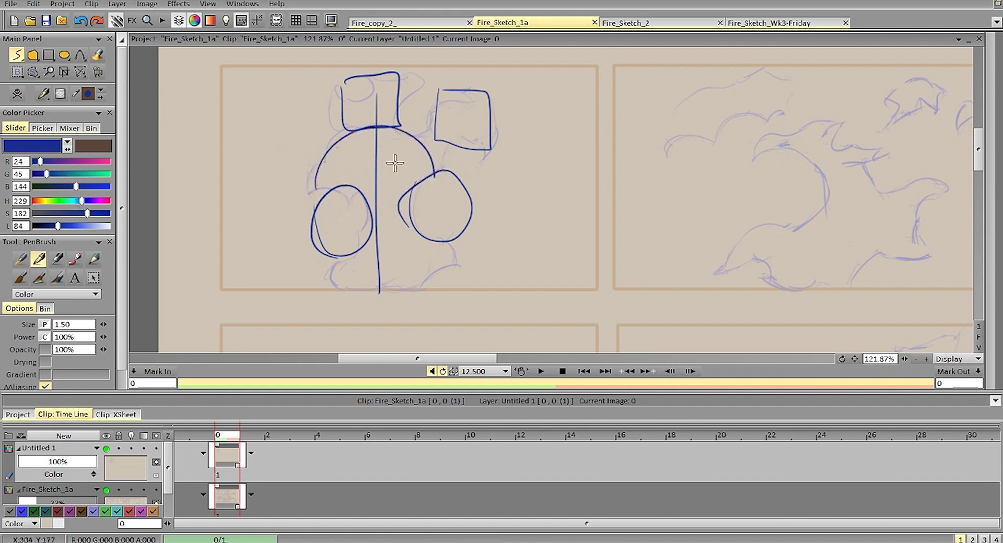
{"action": "key", "text": "ctrl+z"}
{"action": "left_click_drag", "start_coordinate": [316, 192], "coordinate": [453, 177]}
- Draw a second vertical line beside the first one under the arch and a horizontal base line along the flame's bottom
{"action": "left_click_drag", "start_coordinate": [381, 135], "coordinate": [387, 274]}
{"action": "key", "text": "ctrl+z"}
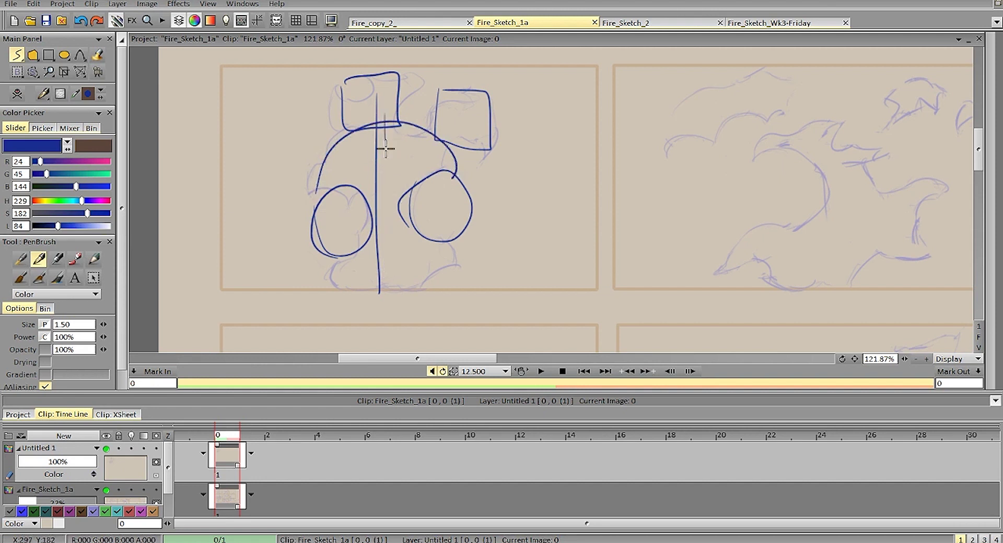
{"action": "left_click_drag", "start_coordinate": [385, 146], "coordinate": [385, 276]}
{"action": "key", "text": "ctrl+z"}
{"action": "mouse_move", "coordinate": [404, 132]}
{"action": "left_mouse_down"}
{"action": "mouse_move", "coordinate": [402, 285]}
{"action": "mouse_move", "coordinate": [413, 286]}
{"action": "left_mouse_up"}
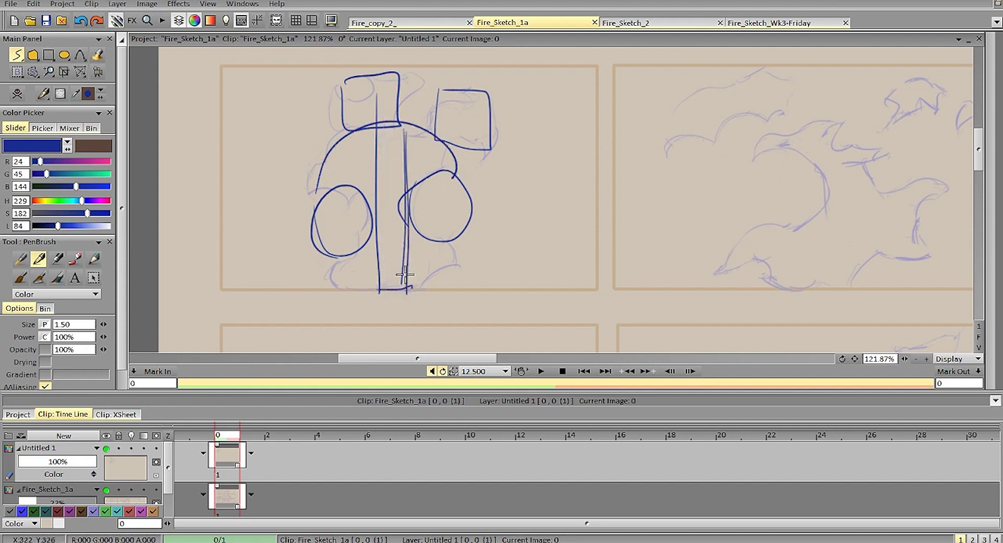
{"action": "left_click_drag", "start_coordinate": [341, 295], "coordinate": [433, 284]}
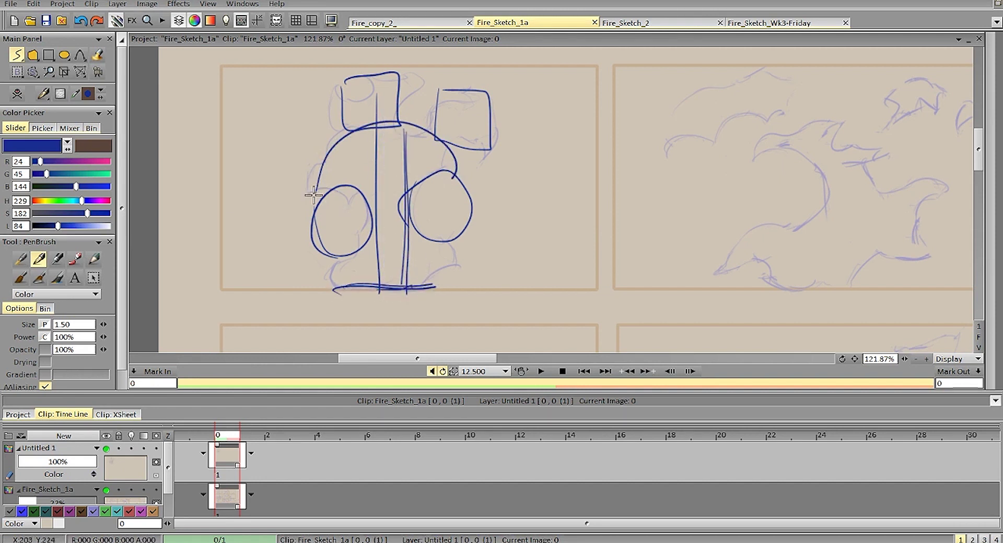
- Clear all annotation marks from the Untitled 1 layer and lower the Fire_Sketch_1a layer's opacity to 12%
{"action": "mouse_move", "coordinate": [315, 195]}
{"action": "left_mouse_down"}
{"action": "mouse_move", "coordinate": [372, 125]}
{"action": "mouse_move", "coordinate": [453, 177]}
{"action": "left_mouse_up"}
{"action": "key", "text": "BackSpace"}
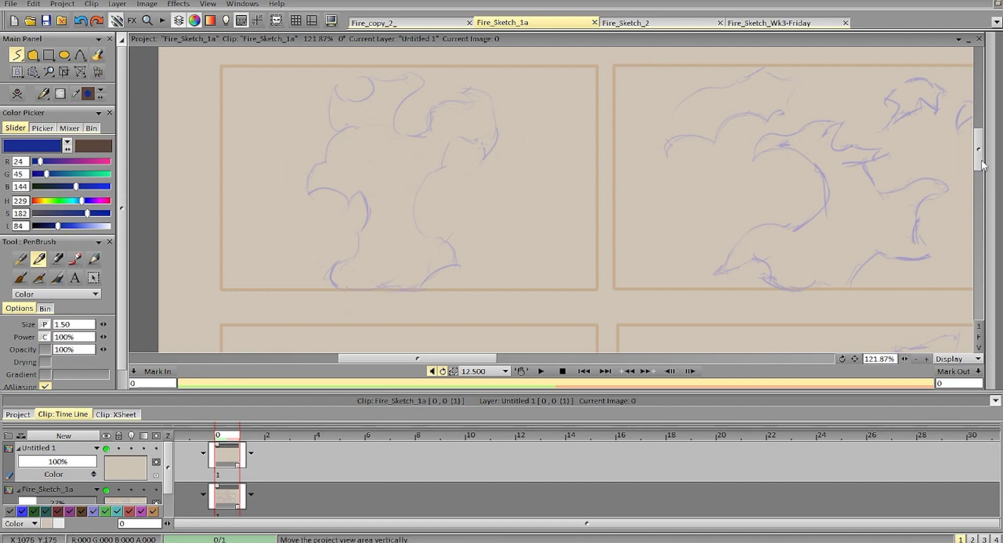
{"action": "mouse_move", "coordinate": [979, 160]}
{"action": "left_mouse_down"}
{"action": "mouse_move", "coordinate": [981, 221]}
{"action": "mouse_move", "coordinate": [982, 159]}
{"action": "left_mouse_up"}
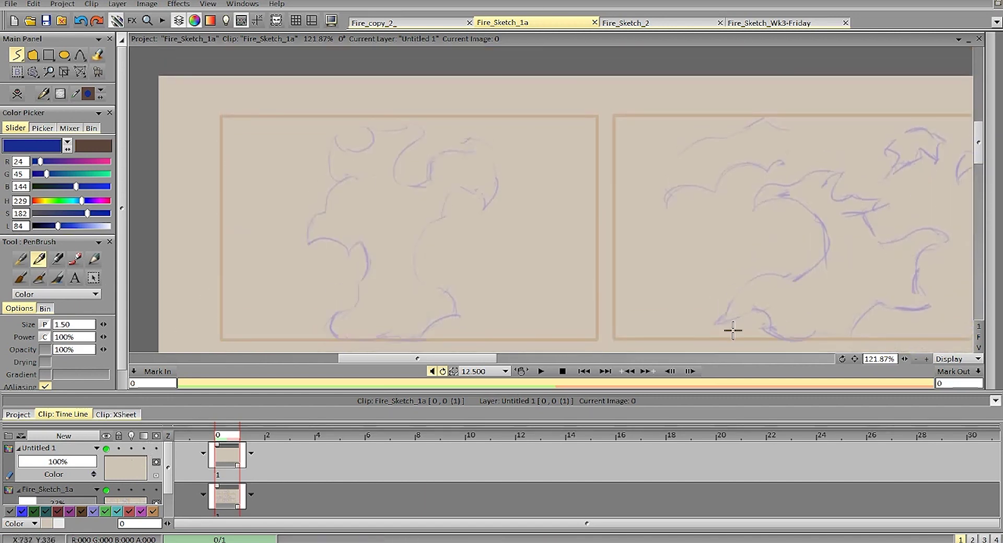
{"action": "mouse_move", "coordinate": [489, 364]}
{"action": "left_mouse_down"}
{"action": "mouse_move", "coordinate": [593, 362]}
{"action": "mouse_move", "coordinate": [451, 361]}
{"action": "mouse_move", "coordinate": [479, 360]}
{"action": "left_mouse_up"}
{"action": "left_click_drag", "start_coordinate": [35, 505], "coordinate": [27, 505]}
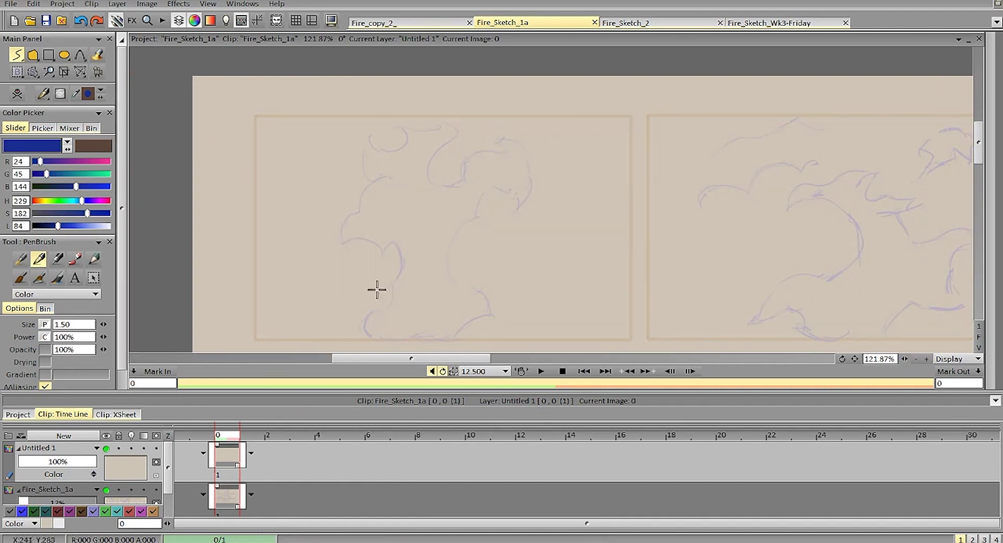
- Draw a jagged left contour and a tall right contour for a new flame over the faded sketch in the first frame
{"action": "left_click_drag", "start_coordinate": [376, 338], "coordinate": [354, 284]}
{"action": "key", "text": "ctrl+z"}
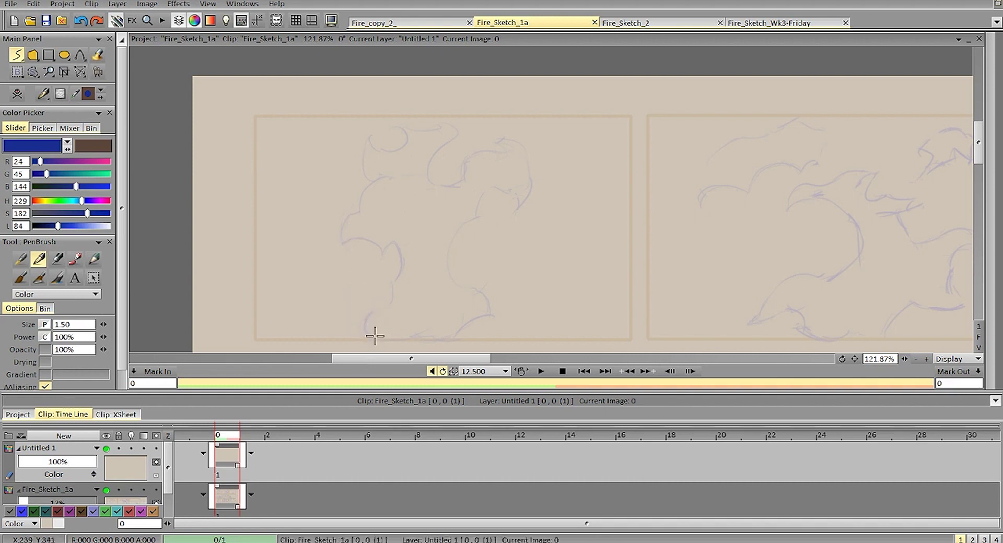
{"action": "mouse_move", "coordinate": [374, 336]}
{"action": "left_mouse_down"}
{"action": "mouse_move", "coordinate": [365, 279]}
{"action": "mouse_move", "coordinate": [378, 292]}
{"action": "mouse_move", "coordinate": [397, 287]}
{"action": "mouse_move", "coordinate": [400, 235]}
{"action": "mouse_move", "coordinate": [389, 215]}
{"action": "mouse_move", "coordinate": [342, 241]}
{"action": "mouse_move", "coordinate": [384, 164]}
{"action": "mouse_move", "coordinate": [421, 136]}
{"action": "mouse_move", "coordinate": [442, 143]}
{"action": "left_mouse_up"}
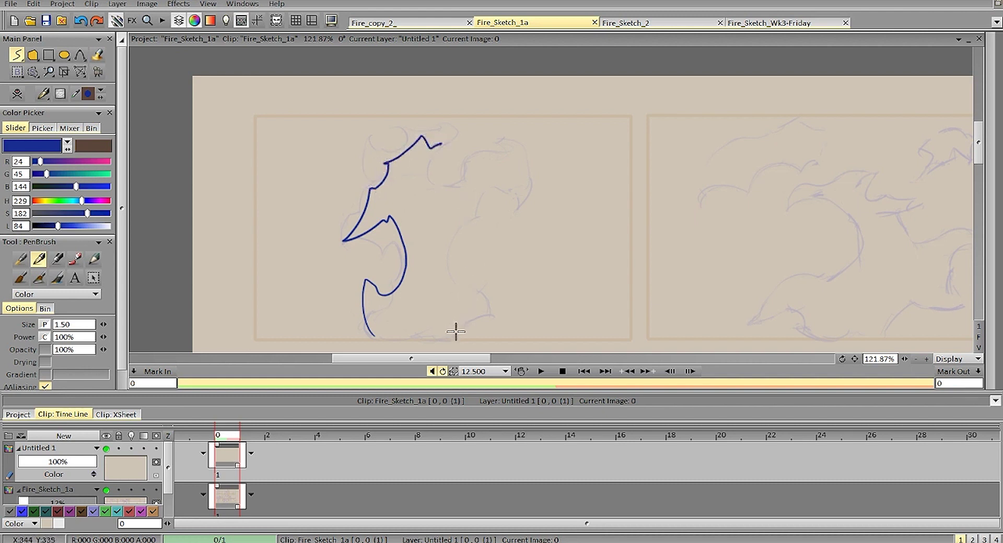
{"action": "left_click_drag", "start_coordinate": [456, 331], "coordinate": [457, 211]}
{"action": "key", "text": "ctrl+z"}
{"action": "mouse_move", "coordinate": [463, 337]}
{"action": "left_mouse_down"}
{"action": "mouse_move", "coordinate": [449, 274]}
{"action": "mouse_move", "coordinate": [457, 197]}
{"action": "mouse_move", "coordinate": [473, 231]}
{"action": "mouse_move", "coordinate": [480, 191]}
{"action": "mouse_move", "coordinate": [505, 165]}
{"action": "mouse_move", "coordinate": [512, 177]}
{"action": "mouse_move", "coordinate": [485, 123]}
{"action": "mouse_move", "coordinate": [439, 149]}
{"action": "left_mouse_up"}
- Erase the upper part of the left contour above the outward spike and switch back to the PenBrush
{"action": "key", "text": "m"}
{"action": "key", "text": "shift+d"}
{"action": "mouse_move", "coordinate": [415, 183]}
{"action": "left_mouse_down"}
{"action": "mouse_move", "coordinate": [370, 213]}
{"action": "mouse_move", "coordinate": [421, 158]}
{"action": "left_mouse_up"}
{"action": "key", "text": "d"}
{"action": "key", "text": "ctrl+z"}
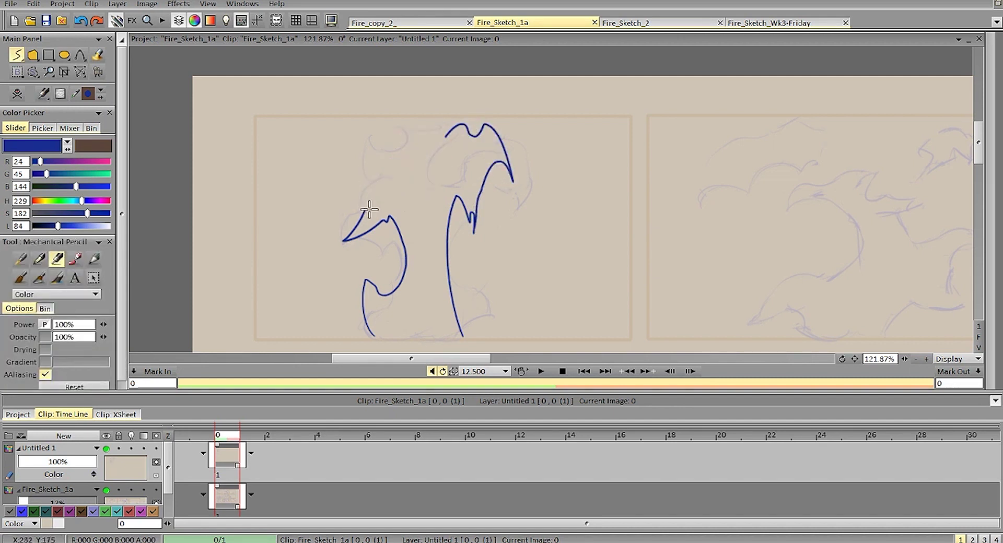
{"action": "left_click_drag", "start_coordinate": [366, 212], "coordinate": [430, 174]}
{"action": "key", "text": "ctrl+z"}
{"action": "left_click", "coordinate": [40, 260]}
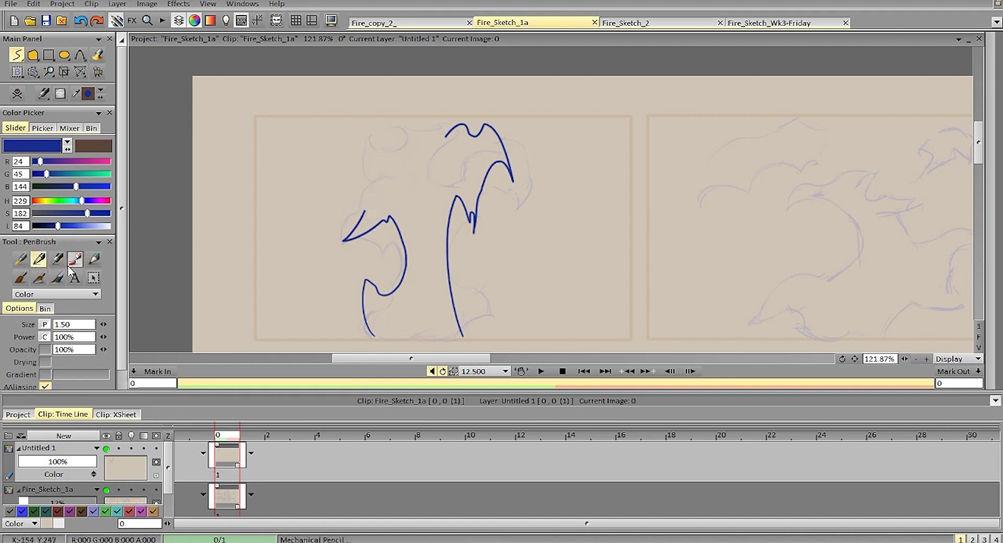
- Redraw the upper left contour rising from the spike to a rounded peak and a shallow dip, retrying until the shape works
{"action": "left_click_drag", "start_coordinate": [366, 212], "coordinate": [420, 157]}
{"action": "key", "text": "ctrl+z"}
{"action": "left_click_drag", "start_coordinate": [365, 214], "coordinate": [433, 160]}
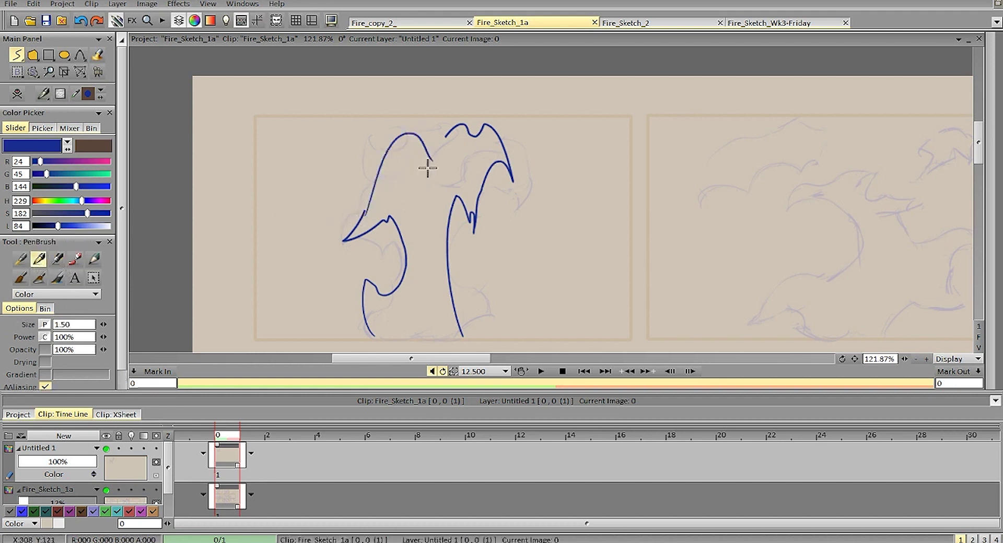
{"action": "key", "text": "ctrl+z"}
{"action": "left_click_drag", "start_coordinate": [359, 219], "coordinate": [459, 168]}
{"action": "key", "text": "ctrl+z"}
{"action": "left_click_drag", "start_coordinate": [360, 218], "coordinate": [436, 159]}
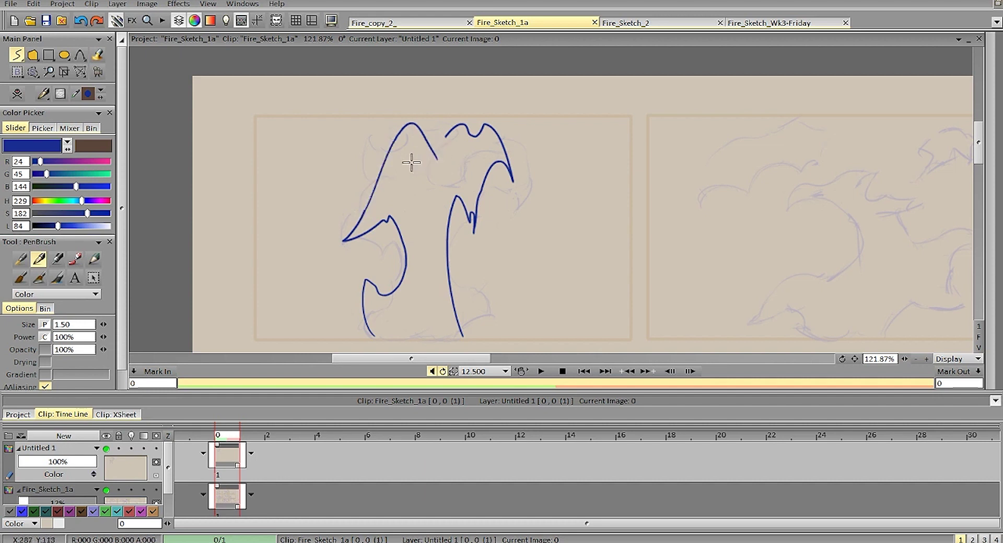
{"action": "key", "text": "ctrl+z"}
{"action": "left_click_drag", "start_coordinate": [359, 217], "coordinate": [418, 141]}
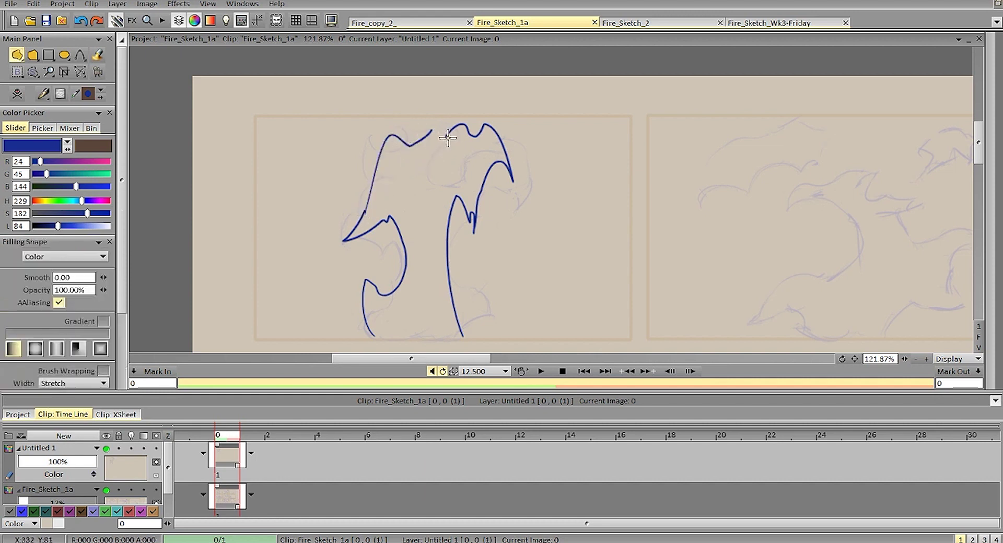
- Join the flame's upper peaks with one continuous line and reshape the right tip and the hook beneath it
{"action": "key", "text": "ctrl+z"}
{"action": "mouse_move", "coordinate": [402, 141]}
{"action": "left_mouse_down"}
{"action": "mouse_move", "coordinate": [460, 126]}
{"action": "mouse_move", "coordinate": [481, 139]}
{"action": "mouse_move", "coordinate": [486, 129]}
{"action": "mouse_move", "coordinate": [512, 193]}
{"action": "mouse_move", "coordinate": [497, 159]}
{"action": "mouse_move", "coordinate": [514, 144]}
{"action": "mouse_move", "coordinate": [487, 134]}
{"action": "mouse_move", "coordinate": [509, 176]}
{"action": "mouse_move", "coordinate": [505, 163]}
{"action": "mouse_move", "coordinate": [477, 235]}
{"action": "mouse_move", "coordinate": [458, 211]}
{"action": "mouse_move", "coordinate": [462, 196]}
{"action": "mouse_move", "coordinate": [479, 234]}
{"action": "left_mouse_up"}
{"action": "key", "text": "d"}
{"action": "key", "text": "shift+d"}
{"action": "key", "text": "d"}
{"action": "key", "text": "ctrl+z"}
{"action": "mouse_move", "coordinate": [458, 198]}
{"action": "left_mouse_down"}
{"action": "mouse_move", "coordinate": [470, 231]}
{"action": "mouse_move", "coordinate": [454, 256]}
{"action": "mouse_move", "coordinate": [444, 227]}
{"action": "mouse_move", "coordinate": [476, 210]}
{"action": "mouse_move", "coordinate": [494, 166]}
{"action": "left_mouse_up"}
{"action": "key", "text": "shift+d"}
{"action": "key", "text": "d"}
- Erase the middle of the right contour and redraw it with a downward-pointing lick and an inward curve to the base
{"action": "key", "text": "shift+d"}
{"action": "left_click_drag", "start_coordinate": [458, 235], "coordinate": [473, 277]}
{"action": "left_click_drag", "start_coordinate": [444, 210], "coordinate": [462, 274]}
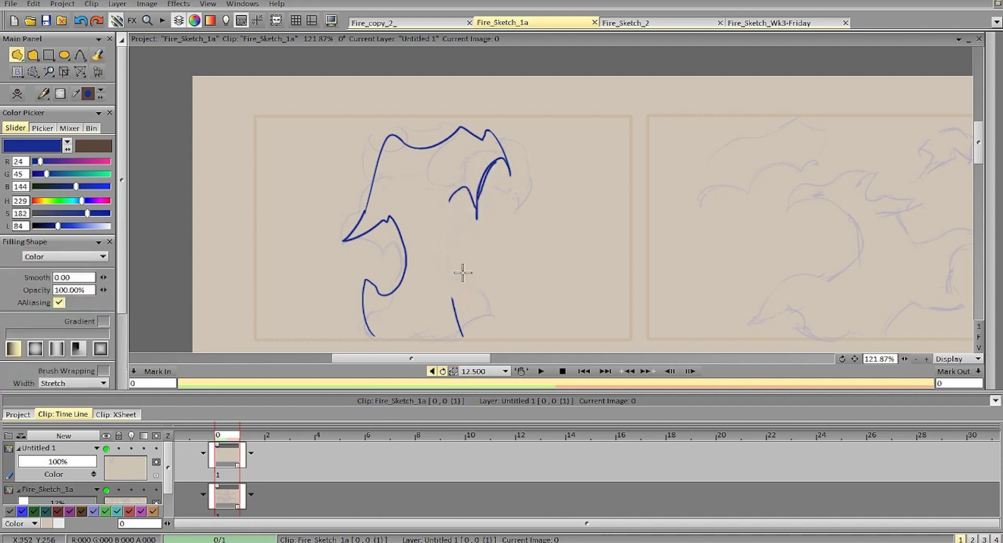
{"action": "left_click_drag", "start_coordinate": [448, 232], "coordinate": [454, 306]}
{"action": "key", "text": "d"}
{"action": "left_click_drag", "start_coordinate": [450, 205], "coordinate": [453, 294]}
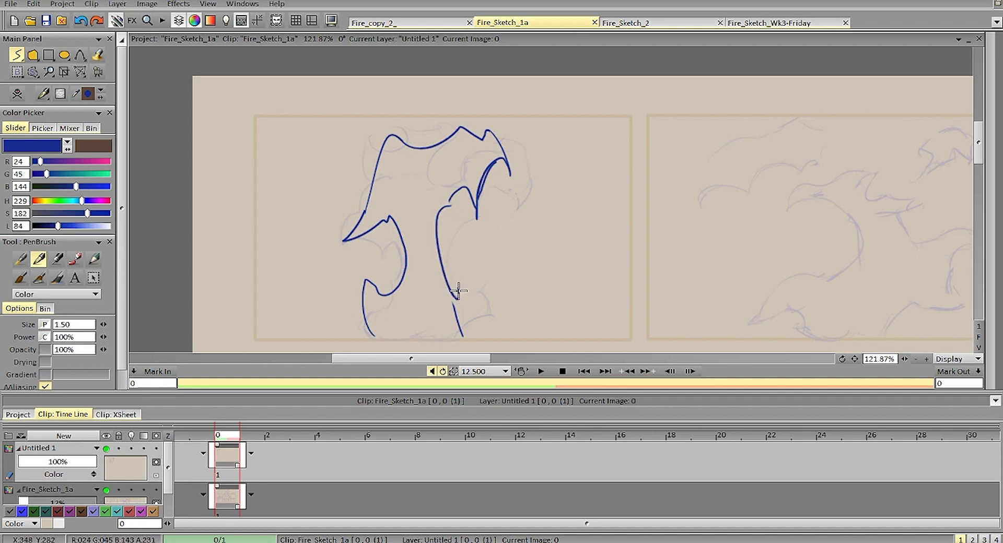
{"action": "key", "text": "ctrl+z"}
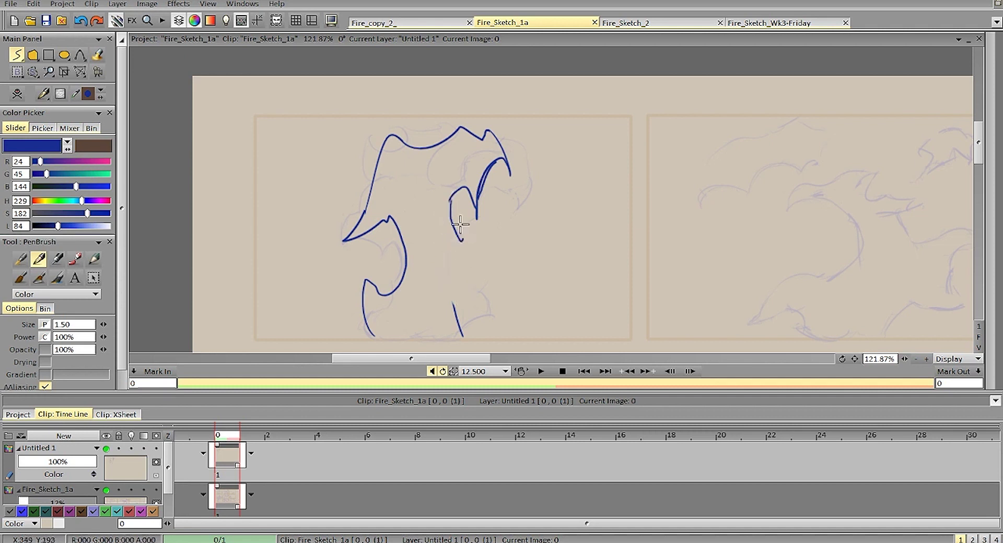
{"action": "mouse_move", "coordinate": [449, 201]}
{"action": "left_mouse_down"}
{"action": "mouse_move", "coordinate": [465, 265]}
{"action": "mouse_move", "coordinate": [453, 285]}
{"action": "left_mouse_up"}
{"action": "key", "text": "shift+d"}
{"action": "key", "text": "d"}
{"action": "mouse_move", "coordinate": [463, 330]}
{"action": "left_mouse_down"}
{"action": "mouse_move", "coordinate": [448, 258]}
{"action": "mouse_move", "coordinate": [465, 276]}
{"action": "mouse_move", "coordinate": [469, 335]}
{"action": "left_mouse_up"}
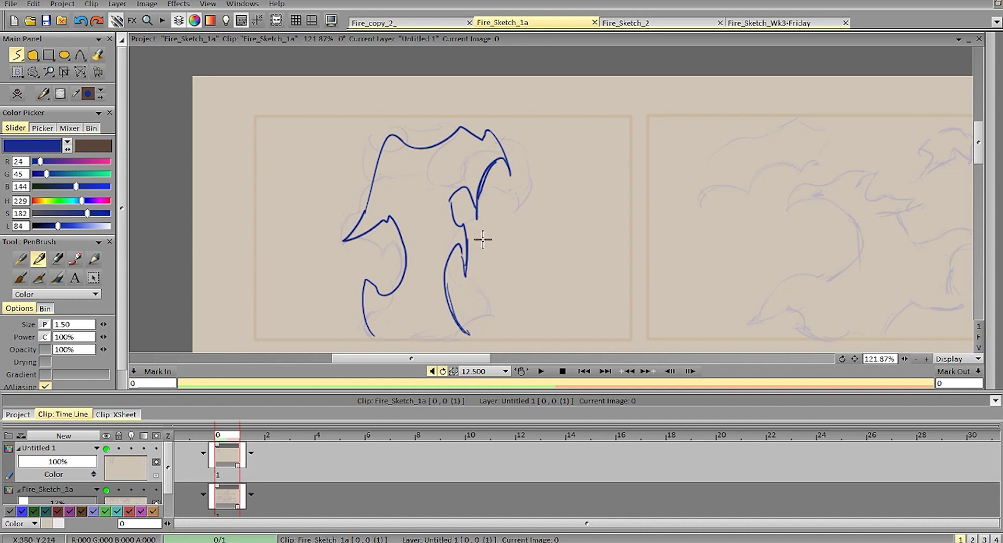
{"action": "key", "text": "BackSpace"}
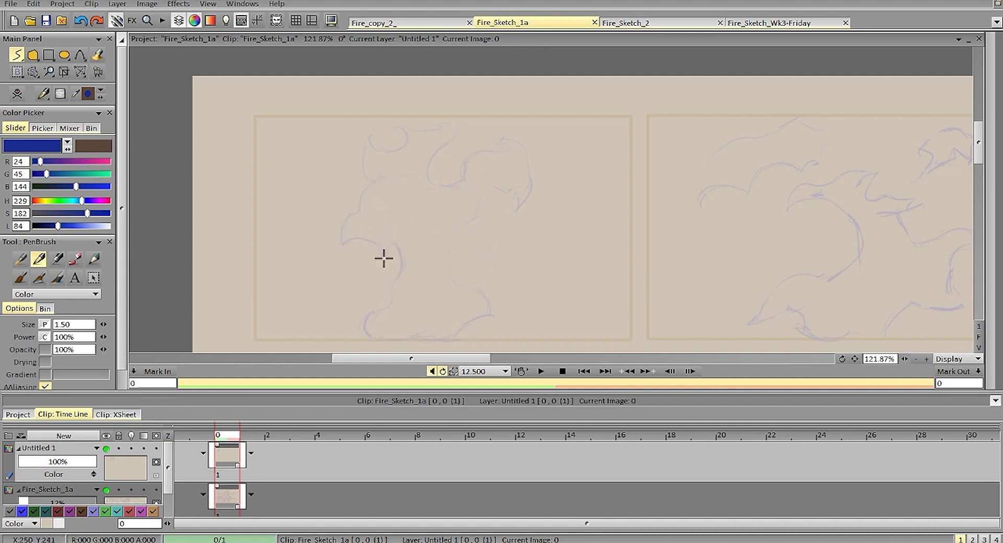
{"action": "left_click_drag", "start_coordinate": [374, 338], "coordinate": [359, 303]}
{"action": "key", "text": "ctrl+z"}
{"action": "mouse_move", "coordinate": [373, 339]}
{"action": "left_mouse_down"}
{"action": "mouse_move", "coordinate": [365, 298]}
{"action": "mouse_move", "coordinate": [382, 315]}
{"action": "left_mouse_up"}
{"action": "key", "text": "ctrl+z"}
{"action": "key", "text": "ctrl+z"}
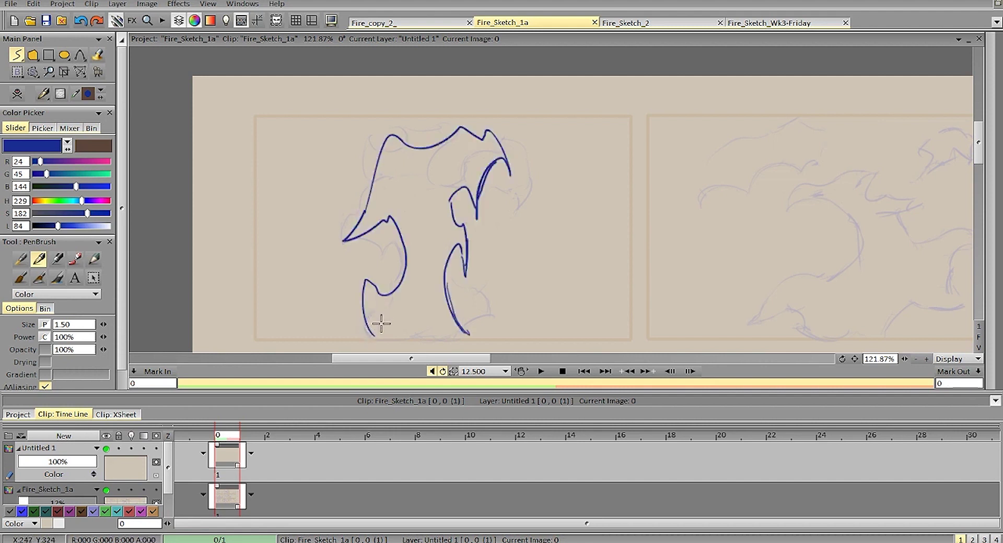
- Hide the Untitled 1 layer and add a new layer above it for a second flame version
{"action": "left_click", "coordinate": [106, 449]}
{"action": "left_click", "coordinate": [71, 436]}
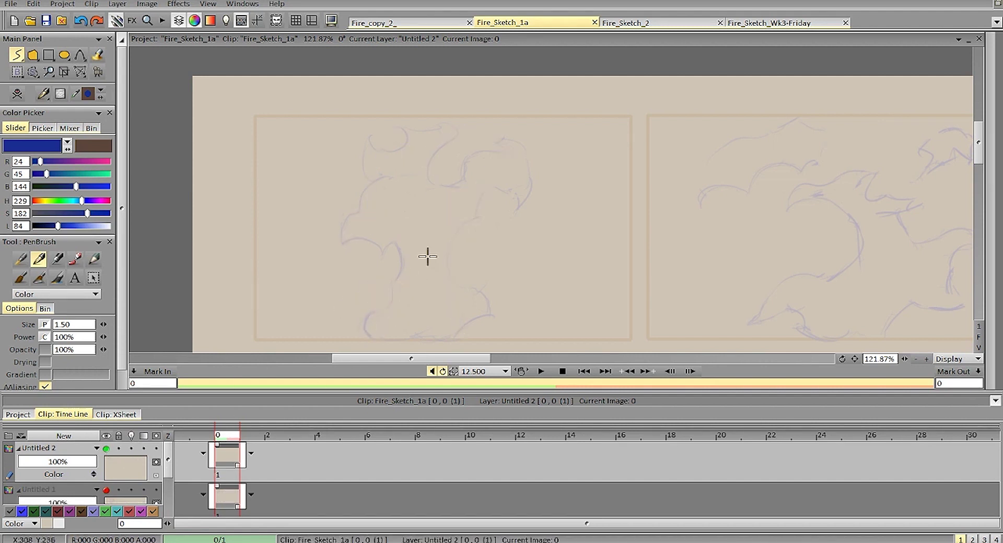
{"action": "left_click_drag", "start_coordinate": [380, 339], "coordinate": [360, 290]}
{"action": "key", "text": "ctrl+z"}
- Draw the second flame's rounded upper left contour and curve its left edge inward and down to the base
{"action": "mouse_move", "coordinate": [340, 236]}
{"action": "left_mouse_down"}
{"action": "mouse_move", "coordinate": [347, 205]}
{"action": "mouse_move", "coordinate": [378, 172]}
{"action": "left_mouse_up"}
{"action": "key", "text": "ctrl+z"}
{"action": "mouse_move", "coordinate": [342, 240]}
{"action": "left_mouse_down"}
{"action": "mouse_move", "coordinate": [347, 215]}
{"action": "mouse_move", "coordinate": [398, 175]}
{"action": "mouse_move", "coordinate": [445, 209]}
{"action": "mouse_move", "coordinate": [468, 186]}
{"action": "left_mouse_up"}
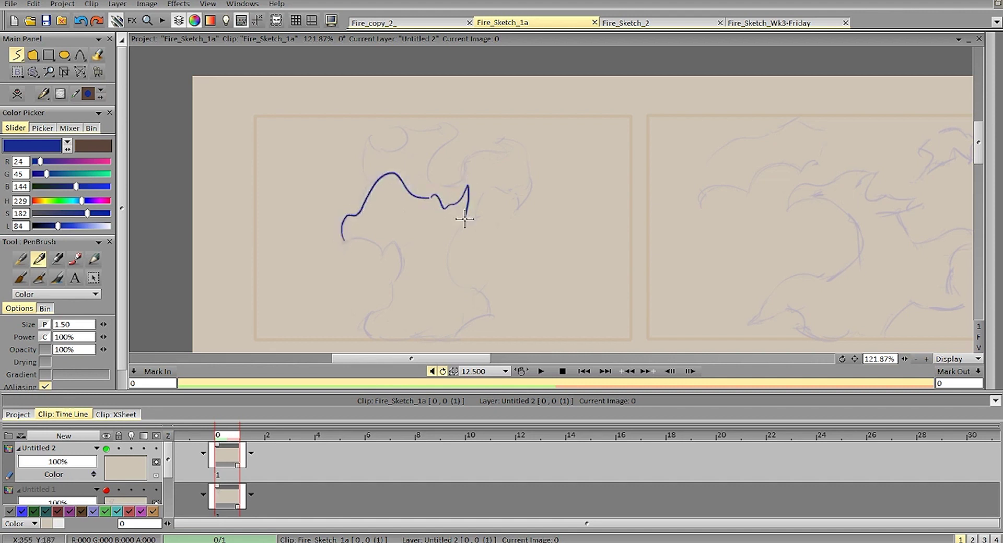
{"action": "key", "text": "ctrl+z"}
{"action": "mouse_move", "coordinate": [346, 240]}
{"action": "left_mouse_down"}
{"action": "mouse_move", "coordinate": [401, 296]}
{"action": "mouse_move", "coordinate": [387, 317]}
{"action": "mouse_move", "coordinate": [383, 296]}
{"action": "mouse_move", "coordinate": [361, 340]}
{"action": "mouse_move", "coordinate": [398, 254]}
{"action": "left_mouse_up"}
{"action": "key", "text": "ctrl+z"}
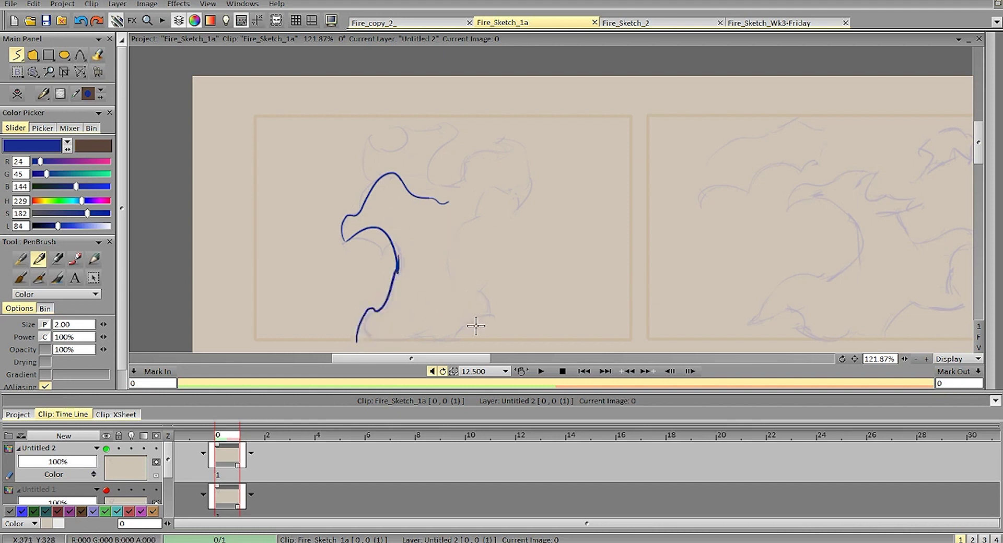
- Draw the second flame's right edge as an outward-bowed curve with a small notch near the base
{"action": "left_click_drag", "start_coordinate": [487, 314], "coordinate": [454, 233]}
{"action": "key", "text": "ctrl+z"}
{"action": "mouse_move", "coordinate": [472, 340]}
{"action": "left_mouse_down"}
{"action": "mouse_move", "coordinate": [484, 288]}
{"action": "mouse_move", "coordinate": [463, 235]}
{"action": "left_mouse_up"}
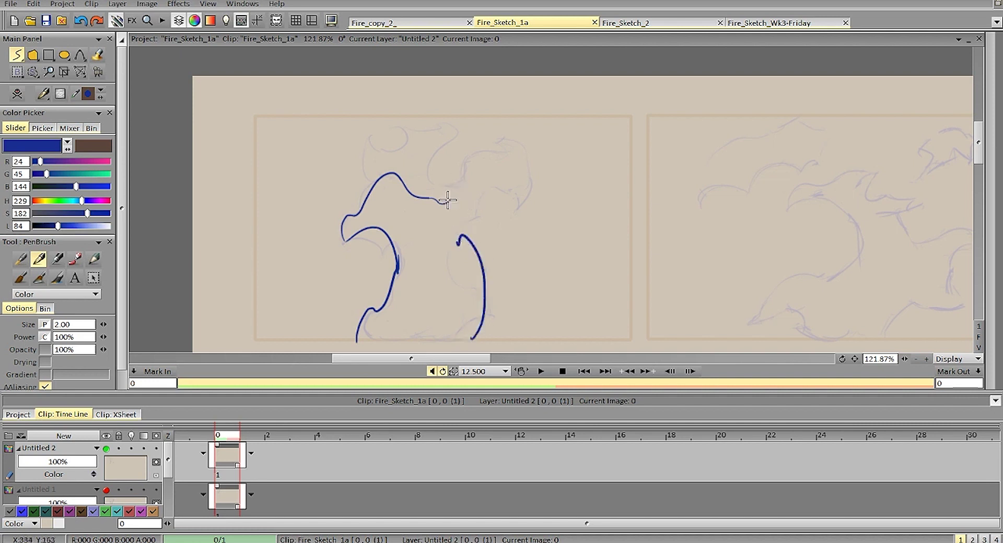
{"action": "mouse_move", "coordinate": [448, 200]}
{"action": "left_mouse_down"}
{"action": "mouse_move", "coordinate": [466, 230]}
{"action": "mouse_move", "coordinate": [448, 258]}
{"action": "left_mouse_up"}
{"action": "key", "text": "ctrl+z"}
{"action": "left_click_drag", "start_coordinate": [471, 342], "coordinate": [485, 299]}
{"action": "key", "text": "ctrl+z"}
{"action": "left_click_drag", "start_coordinate": [460, 193], "coordinate": [458, 238]}
{"action": "key", "text": "ctrl+z"}
{"action": "key", "text": "ctrl+z"}
- Trim the end of the upper contour and join it to the right edge with a steep drop and a small notch
{"action": "key", "text": "shift+d"}
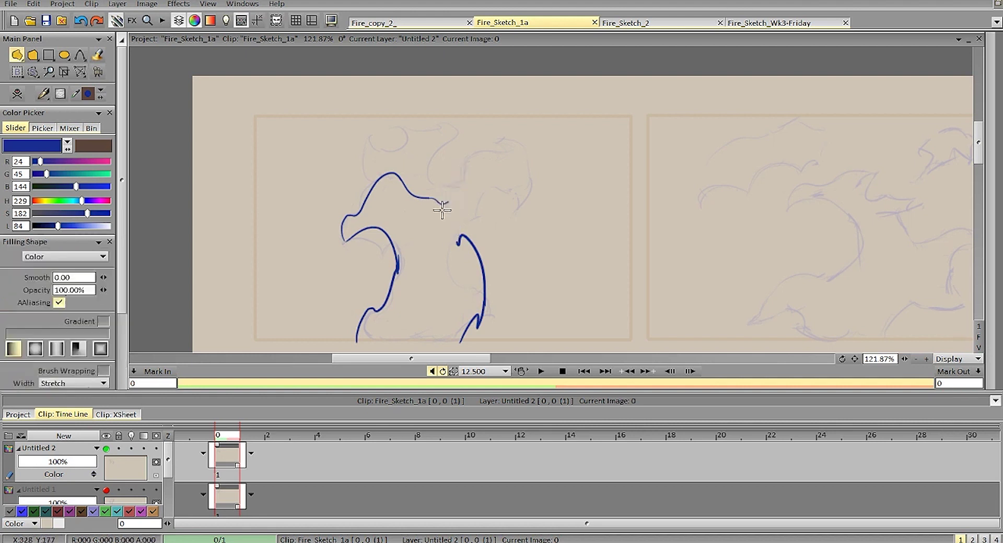
{"action": "key", "text": "b"}
{"action": "mouse_move", "coordinate": [432, 198]}
{"action": "left_mouse_down"}
{"action": "mouse_move", "coordinate": [456, 214]}
{"action": "mouse_move", "coordinate": [458, 243]}
{"action": "left_mouse_up"}
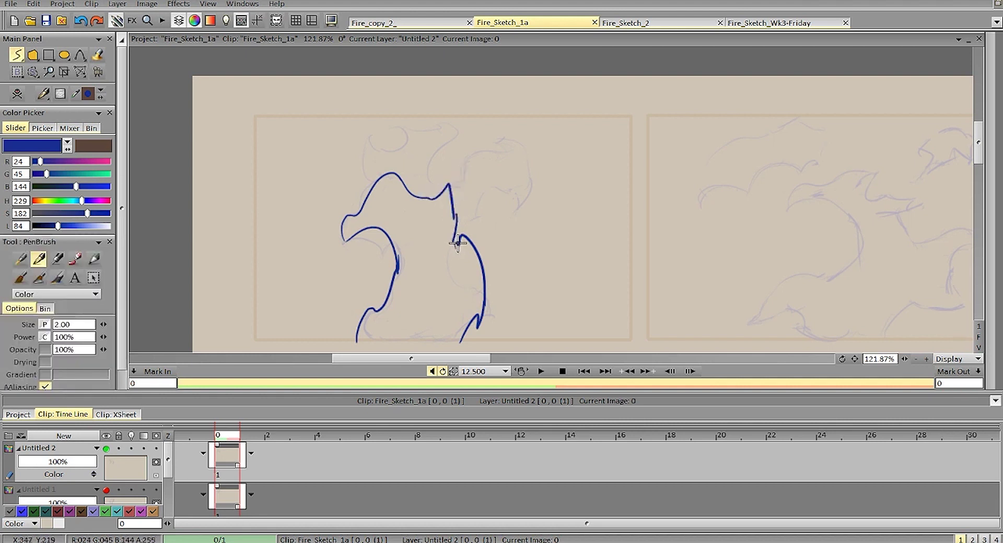
{"action": "key", "text": "ctrl+z"}
{"action": "key", "text": "ctrl+z"}
{"action": "key", "text": "ctrl+z"}
{"action": "mouse_move", "coordinate": [429, 198]}
{"action": "left_mouse_down"}
{"action": "mouse_move", "coordinate": [464, 165]}
{"action": "mouse_move", "coordinate": [459, 223]}
{"action": "mouse_move", "coordinate": [475, 198]}
{"action": "mouse_move", "coordinate": [461, 240]}
{"action": "mouse_move", "coordinate": [462, 208]}
{"action": "mouse_move", "coordinate": [432, 197]}
{"action": "mouse_move", "coordinate": [453, 266]}
{"action": "left_mouse_up"}
{"action": "key", "text": "ctrl+z"}
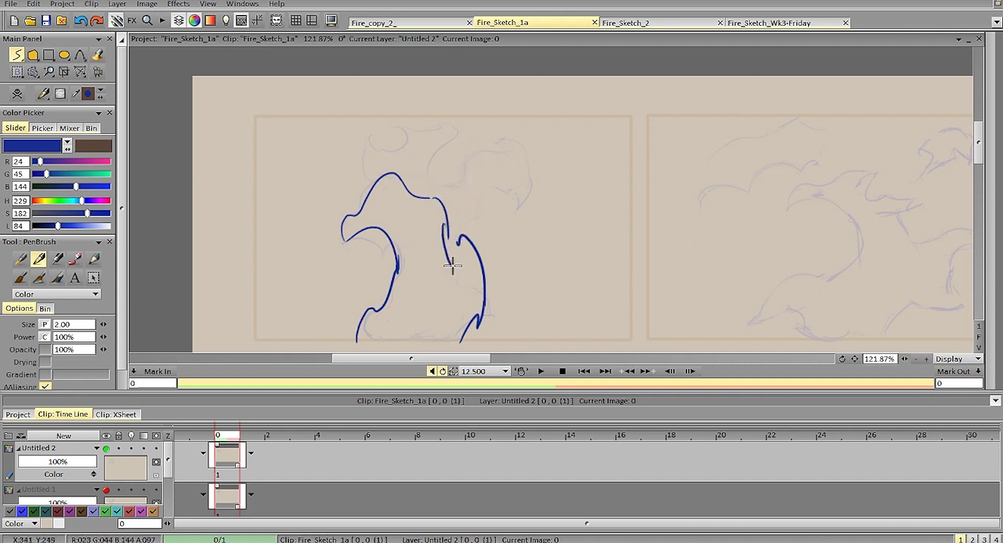
{"action": "key", "text": "ctrl+z"}
{"action": "key", "text": "ctrl+z"}
{"action": "mouse_move", "coordinate": [430, 198]}
{"action": "left_mouse_down"}
{"action": "mouse_move", "coordinate": [458, 253]}
{"action": "mouse_move", "coordinate": [461, 235]}
{"action": "mouse_move", "coordinate": [441, 237]}
{"action": "mouse_move", "coordinate": [453, 242]}
{"action": "left_mouse_up"}
{"action": "key", "text": "ctrl+z"}
{"action": "key", "text": "ctrl+z"}
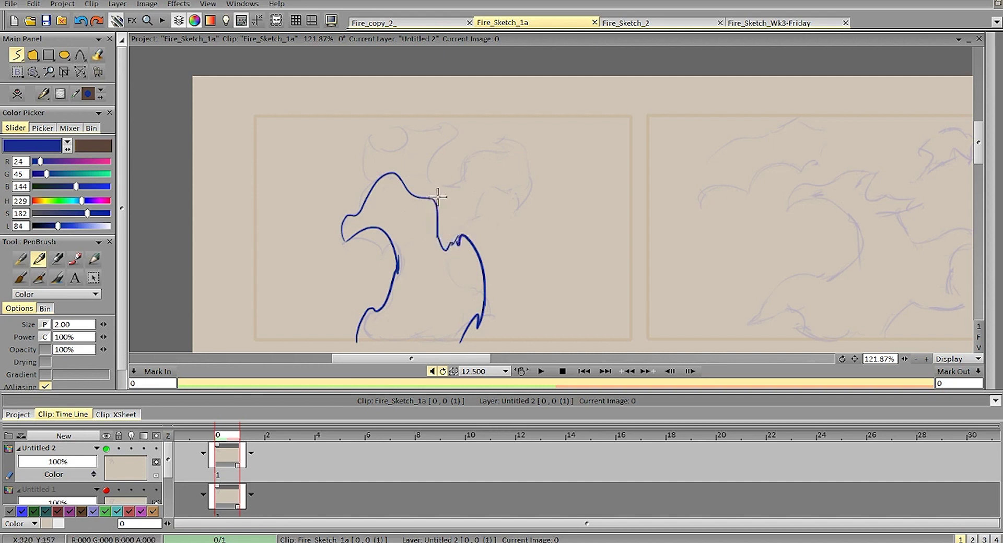
- Refine the upper contour with a sharper peak and lower step, and draw a small detached flame piece beside the left indentation
{"action": "mouse_move", "coordinate": [438, 196]}
{"action": "left_mouse_down"}
{"action": "mouse_move", "coordinate": [419, 206]}
{"action": "mouse_move", "coordinate": [401, 180]}
{"action": "mouse_move", "coordinate": [438, 209]}
{"action": "mouse_move", "coordinate": [386, 171]}
{"action": "mouse_move", "coordinate": [437, 207]}
{"action": "mouse_move", "coordinate": [447, 232]}
{"action": "left_mouse_up"}
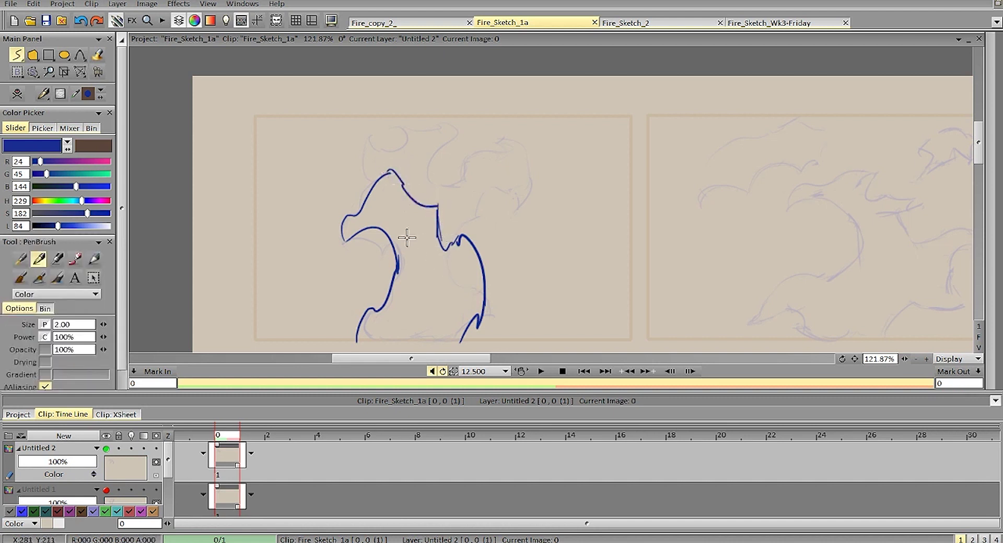
{"action": "mouse_move", "coordinate": [343, 243]}
{"action": "left_mouse_down"}
{"action": "mouse_move", "coordinate": [329, 265]}
{"action": "mouse_move", "coordinate": [330, 291]}
{"action": "mouse_move", "coordinate": [343, 252]}
{"action": "left_mouse_up"}
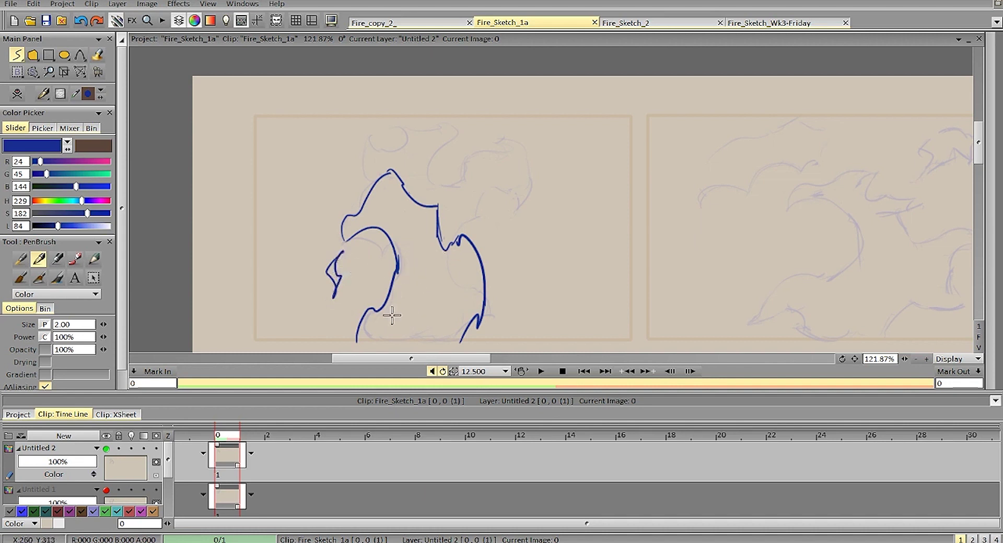
{"action": "mouse_move", "coordinate": [388, 340]}
{"action": "left_mouse_down"}
{"action": "mouse_move", "coordinate": [425, 273]}
{"action": "mouse_move", "coordinate": [406, 218]}
{"action": "mouse_move", "coordinate": [444, 262]}
{"action": "mouse_move", "coordinate": [448, 350]}
{"action": "left_mouse_up"}
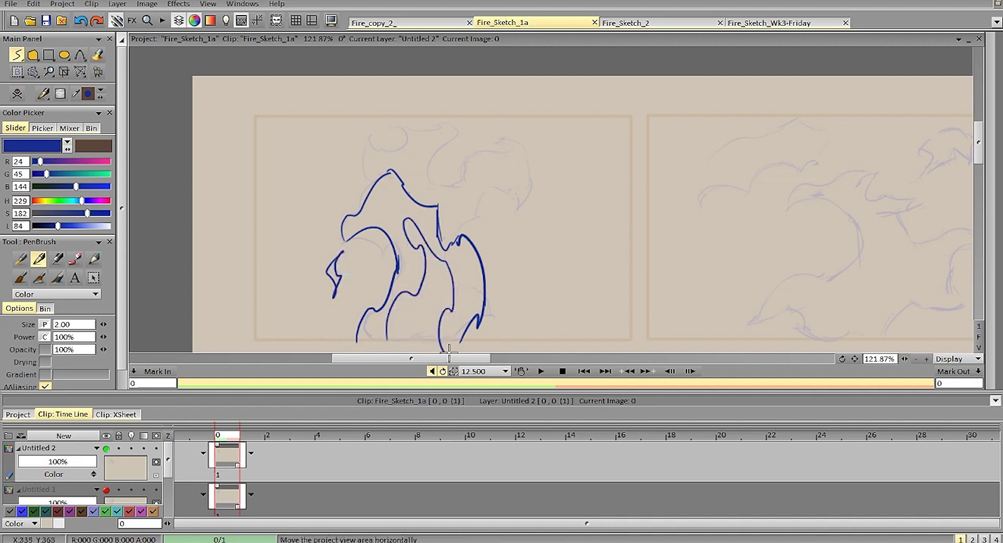
{"action": "key", "text": "ctrl+z"}
{"action": "mouse_move", "coordinate": [375, 339]}
{"action": "left_mouse_down"}
{"action": "mouse_move", "coordinate": [418, 251]}
{"action": "mouse_move", "coordinate": [400, 220]}
{"action": "mouse_move", "coordinate": [431, 276]}
{"action": "mouse_move", "coordinate": [452, 273]}
{"action": "mouse_move", "coordinate": [435, 343]}
{"action": "left_mouse_up"}
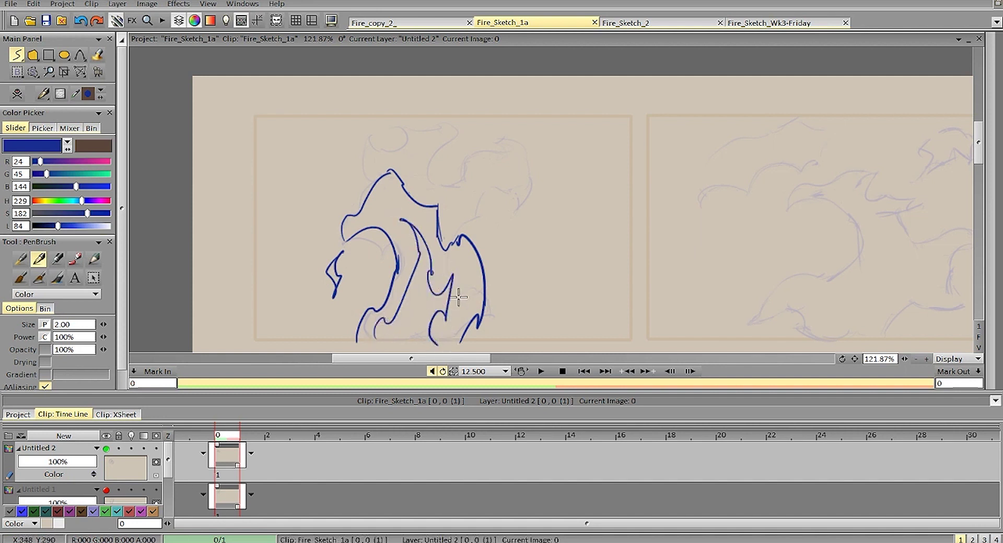
{"action": "key", "text": "ctrl+z"}
- Draw an inner flame contour inside the outline, running from a pointed tip down to the base on both sides
{"action": "mouse_move", "coordinate": [378, 196]}
{"action": "left_mouse_down"}
{"action": "mouse_move", "coordinate": [363, 224]}
{"action": "mouse_move", "coordinate": [378, 217]}
{"action": "mouse_move", "coordinate": [359, 220]}
{"action": "mouse_move", "coordinate": [385, 220]}
{"action": "mouse_move", "coordinate": [404, 237]}
{"action": "mouse_move", "coordinate": [407, 293]}
{"action": "mouse_move", "coordinate": [423, 273]}
{"action": "mouse_move", "coordinate": [404, 316]}
{"action": "mouse_move", "coordinate": [374, 343]}
{"action": "left_mouse_up"}
{"action": "key", "text": "ctrl+z"}
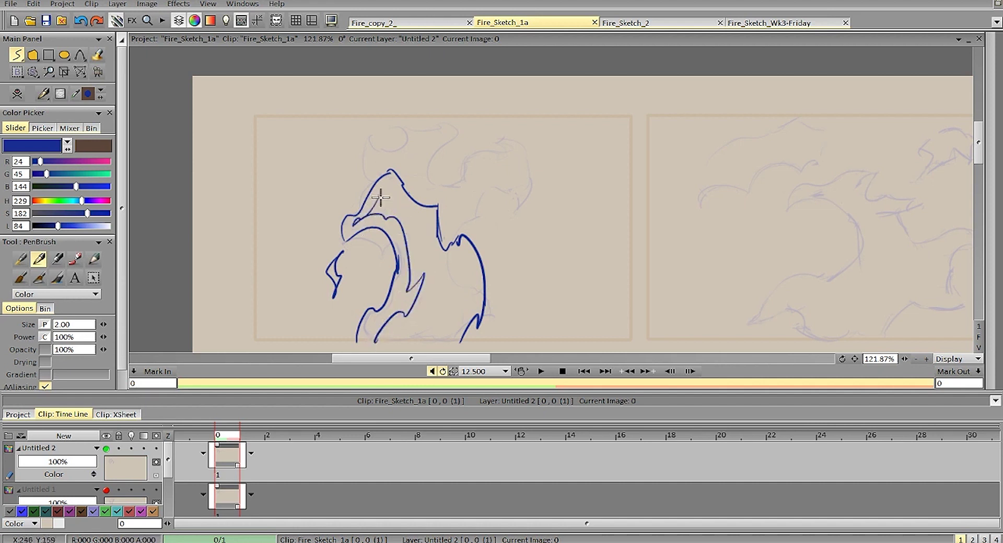
{"action": "key", "text": "ctrl+z"}
{"action": "mouse_move", "coordinate": [380, 196]}
{"action": "left_mouse_down"}
{"action": "mouse_move", "coordinate": [420, 216]}
{"action": "mouse_move", "coordinate": [420, 242]}
{"action": "left_mouse_up"}
{"action": "key", "text": "ctrl+z"}
{"action": "mouse_move", "coordinate": [380, 197]}
{"action": "left_mouse_down"}
{"action": "mouse_move", "coordinate": [403, 212]}
{"action": "mouse_move", "coordinate": [424, 256]}
{"action": "left_mouse_up"}
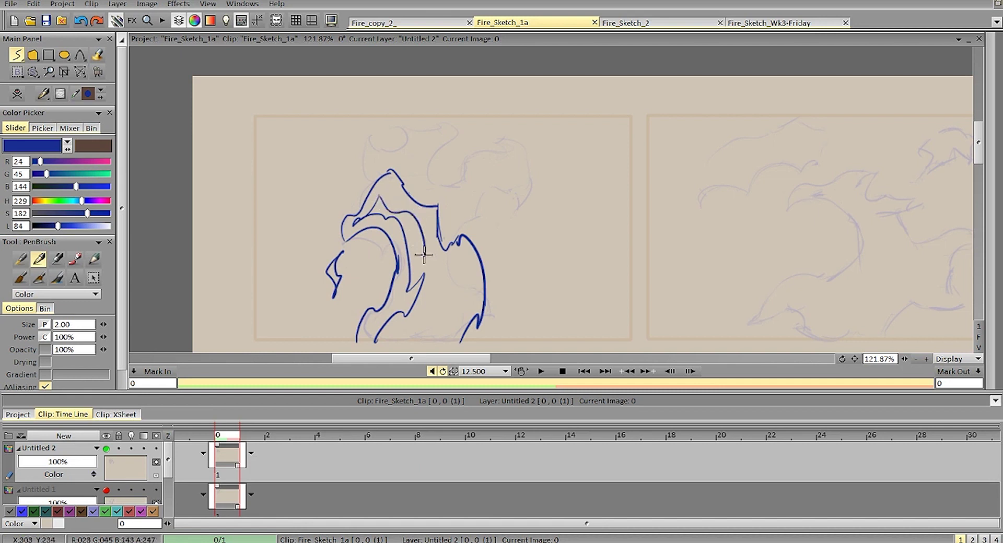
{"action": "key", "text": "ctrl+z"}
{"action": "mouse_move", "coordinate": [369, 192]}
{"action": "left_mouse_down"}
{"action": "mouse_move", "coordinate": [401, 217]}
{"action": "mouse_move", "coordinate": [430, 277]}
{"action": "mouse_move", "coordinate": [421, 276]}
{"action": "mouse_move", "coordinate": [414, 265]}
{"action": "mouse_move", "coordinate": [455, 261]}
{"action": "mouse_move", "coordinate": [454, 301]}
{"action": "mouse_move", "coordinate": [473, 290]}
{"action": "mouse_move", "coordinate": [452, 332]}
{"action": "left_mouse_up"}
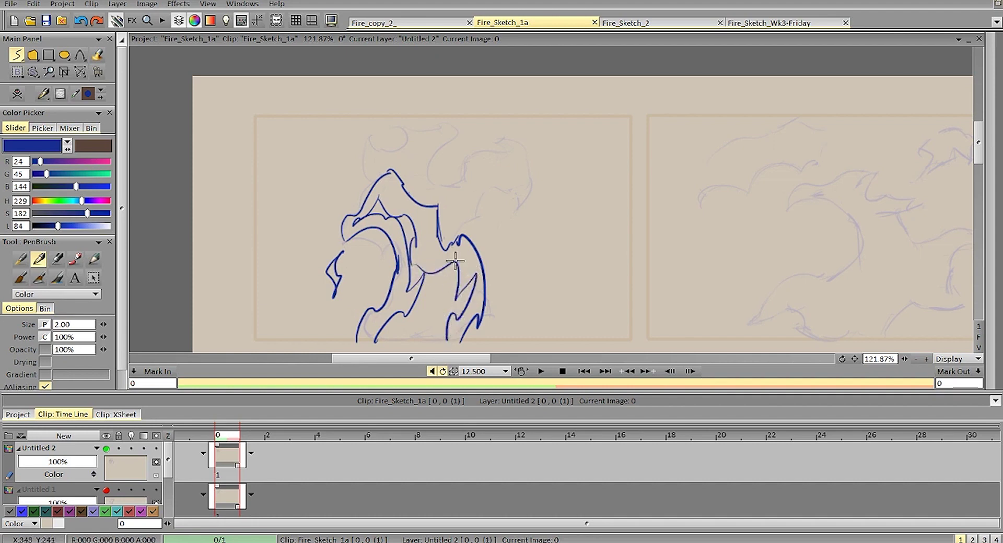
{"action": "mouse_move", "coordinate": [425, 261]}
{"action": "left_mouse_down"}
{"action": "mouse_move", "coordinate": [417, 266]}
{"action": "mouse_move", "coordinate": [410, 246]}
{"action": "mouse_move", "coordinate": [424, 221]}
{"action": "mouse_move", "coordinate": [396, 223]}
{"action": "mouse_move", "coordinate": [417, 239]}
{"action": "left_mouse_up"}
{"action": "key", "text": "ctrl+s"}
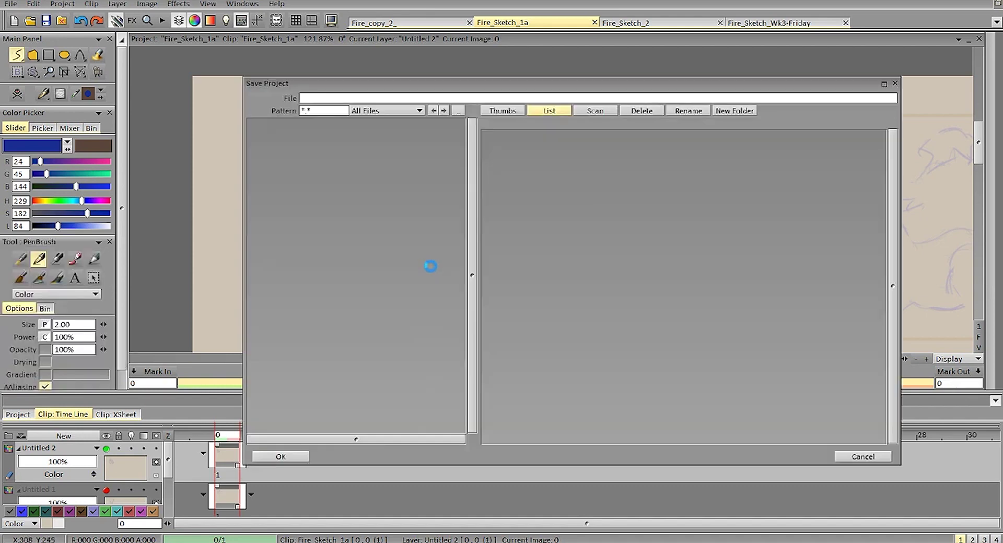
{"action": "left_click", "coordinate": [894, 83]}
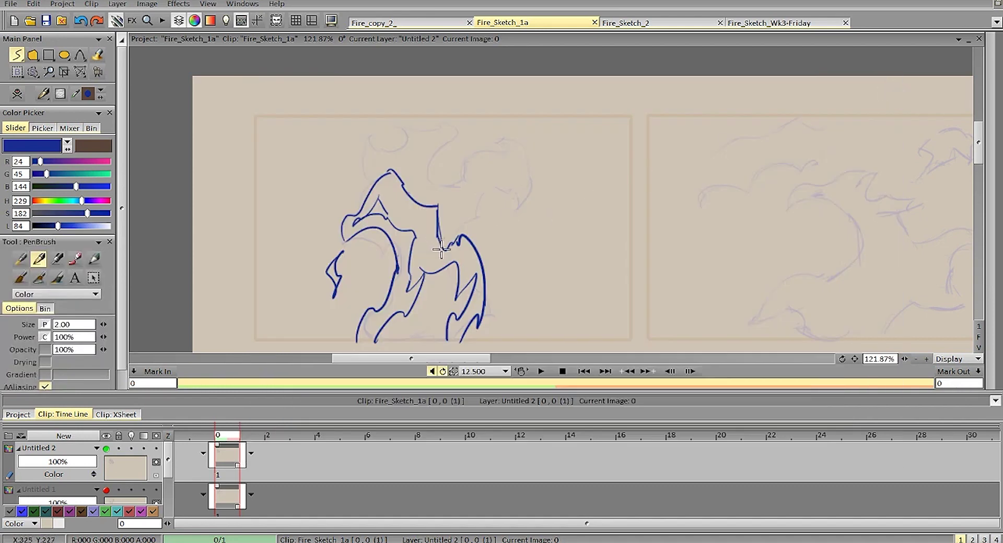
- Erase the middle of the inner contour and redraw it with a hooked lick dropping between its two legs
{"action": "key", "text": "shift+d"}
{"action": "mouse_move", "coordinate": [422, 284]}
{"action": "left_mouse_down"}
{"action": "mouse_move", "coordinate": [436, 272]}
{"action": "mouse_move", "coordinate": [414, 270]}
{"action": "left_mouse_up"}
{"action": "mouse_move", "coordinate": [405, 226]}
{"action": "left_mouse_down"}
{"action": "mouse_move", "coordinate": [403, 270]}
{"action": "mouse_move", "coordinate": [414, 241]}
{"action": "left_mouse_up"}
{"action": "key", "text": "d"}
{"action": "key", "text": "ctrl+z"}
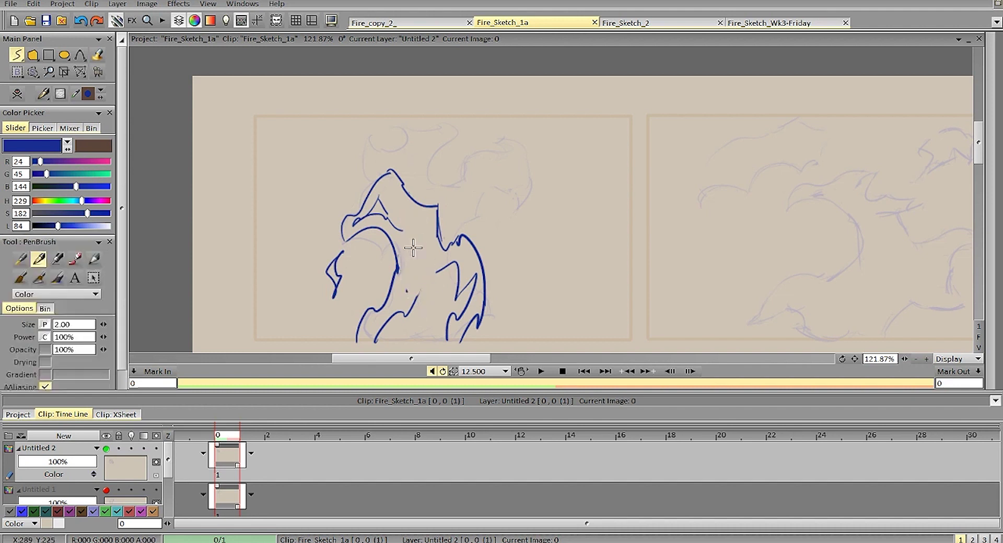
{"action": "mouse_move", "coordinate": [379, 211]}
{"action": "left_mouse_down"}
{"action": "mouse_move", "coordinate": [415, 221]}
{"action": "mouse_move", "coordinate": [420, 256]}
{"action": "mouse_move", "coordinate": [398, 229]}
{"action": "left_mouse_up"}
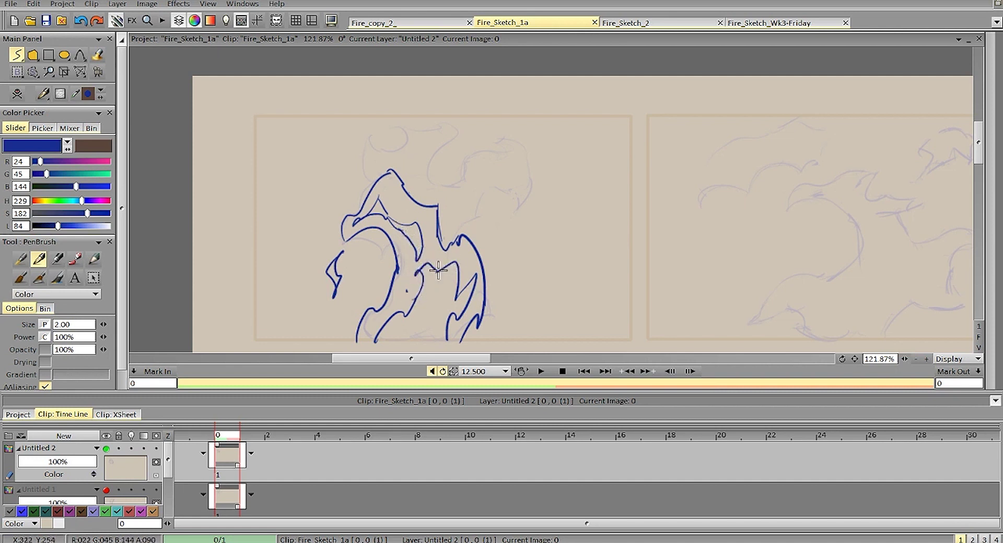
- Erase the hooked middle of the first flame's inner contour and extend the inner leg upward from the base with a curved stroke
{"action": "key", "text": "shift+d"}
{"action": "mouse_move", "coordinate": [438, 271]}
{"action": "left_mouse_down"}
{"action": "mouse_move", "coordinate": [458, 262]}
{"action": "mouse_move", "coordinate": [441, 271]}
{"action": "mouse_move", "coordinate": [458, 286]}
{"action": "mouse_move", "coordinate": [456, 300]}
{"action": "left_mouse_up"}
{"action": "key", "text": "d"}
{"action": "key", "text": "shift+d"}
{"action": "left_click_drag", "start_coordinate": [410, 252], "coordinate": [387, 216]}
{"action": "key", "text": "ctrl+z"}
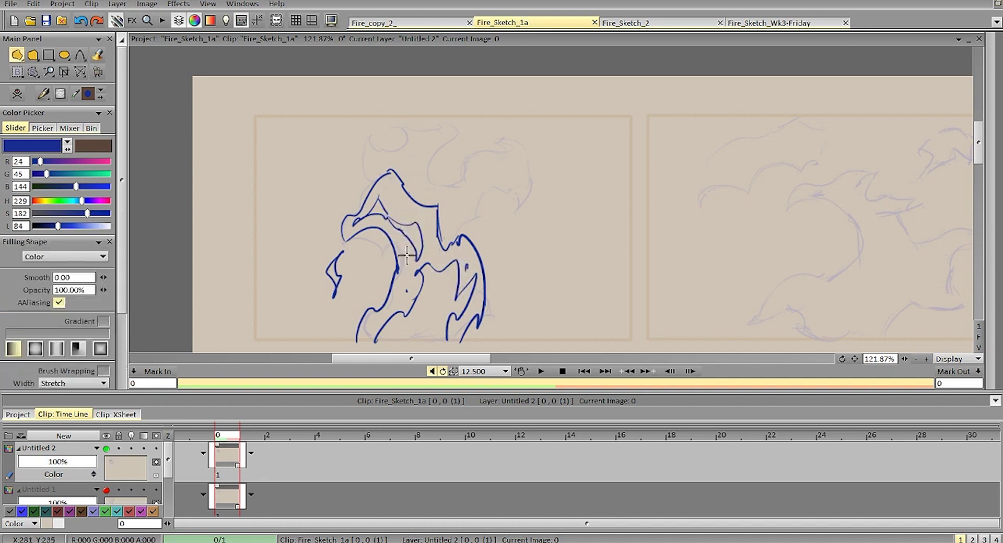
{"action": "left_click_drag", "start_coordinate": [407, 254], "coordinate": [402, 236]}
{"action": "mouse_move", "coordinate": [420, 271]}
{"action": "left_mouse_down"}
{"action": "mouse_move", "coordinate": [425, 248]}
{"action": "mouse_move", "coordinate": [422, 272]}
{"action": "mouse_move", "coordinate": [432, 276]}
{"action": "mouse_move", "coordinate": [423, 276]}
{"action": "left_mouse_up"}
{"action": "mouse_move", "coordinate": [408, 319]}
{"action": "left_mouse_down"}
{"action": "mouse_move", "coordinate": [440, 270]}
{"action": "mouse_move", "coordinate": [441, 283]}
{"action": "mouse_move", "coordinate": [424, 280]}
{"action": "left_mouse_up"}
{"action": "key", "text": "d"}
{"action": "key", "text": "shift+d"}
{"action": "key", "text": "d"}
{"action": "key", "text": "shift+d"}
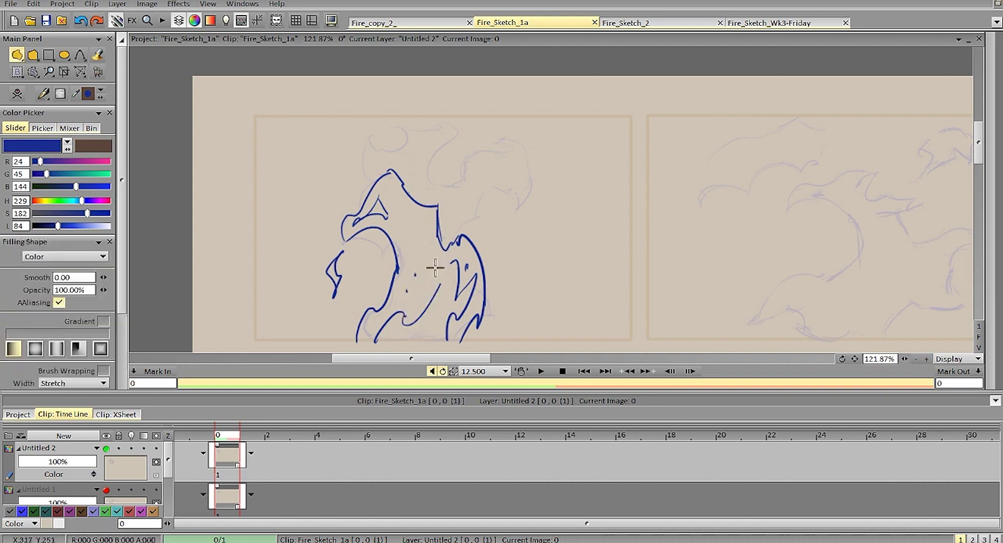
- Redraw the first flame's inner contour with a pointed tip, sagging curves toward the right leg, and a small hook at the left
{"action": "key", "text": "b"}
{"action": "mouse_move", "coordinate": [385, 219]}
{"action": "left_mouse_down"}
{"action": "mouse_move", "coordinate": [429, 259]}
{"action": "mouse_move", "coordinate": [436, 291]}
{"action": "mouse_move", "coordinate": [447, 265]}
{"action": "mouse_move", "coordinate": [415, 224]}
{"action": "mouse_move", "coordinate": [388, 214]}
{"action": "mouse_move", "coordinate": [421, 255]}
{"action": "mouse_move", "coordinate": [372, 215]}
{"action": "left_mouse_up"}
{"action": "key", "text": "f"}
{"action": "key", "text": "b"}
{"action": "key", "text": "ctrl+z"}
{"action": "key", "text": "f"}
{"action": "left_click_drag", "start_coordinate": [372, 215], "coordinate": [361, 216]}
{"action": "key", "text": "b"}
{"action": "mouse_move", "coordinate": [352, 223]}
{"action": "left_mouse_down"}
{"action": "mouse_move", "coordinate": [375, 200]}
{"action": "mouse_move", "coordinate": [387, 216]}
{"action": "left_mouse_up"}
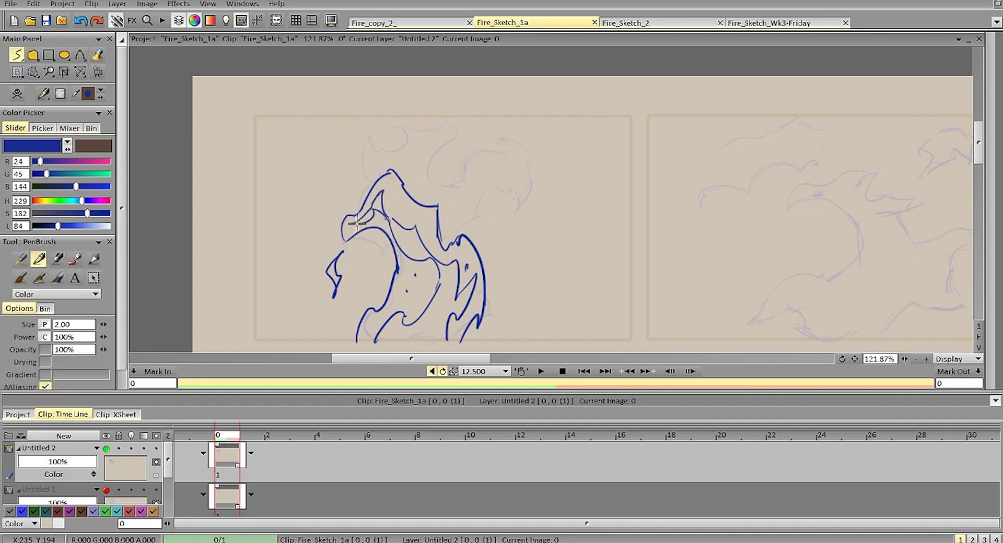
{"action": "key", "text": "ctrl+z"}
{"action": "left_click_drag", "start_coordinate": [355, 226], "coordinate": [381, 218]}
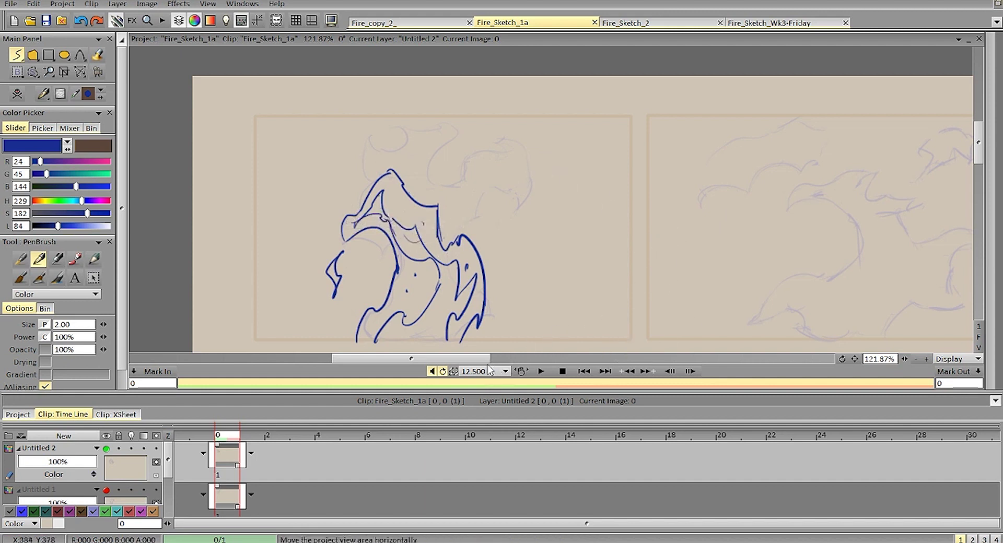
- Draw the second frame's flame outline from the left base through a large curve to a pointed crest and down the right side
{"action": "left_click_drag", "start_coordinate": [483, 358], "coordinate": [516, 359]}
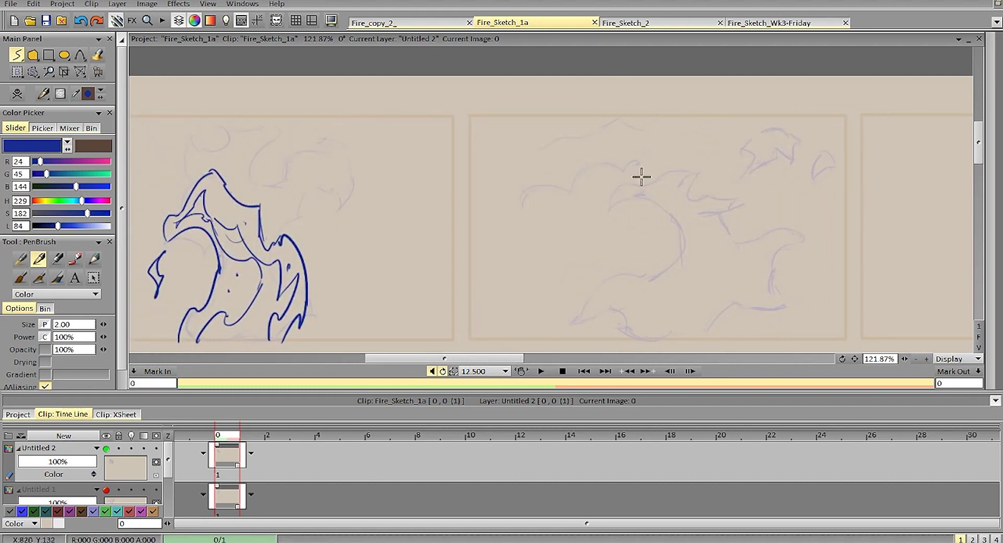
{"action": "mouse_move", "coordinate": [596, 338]}
{"action": "left_mouse_down"}
{"action": "mouse_move", "coordinate": [601, 276]}
{"action": "mouse_move", "coordinate": [638, 257]}
{"action": "left_mouse_up"}
{"action": "key", "text": "ctrl+z"}
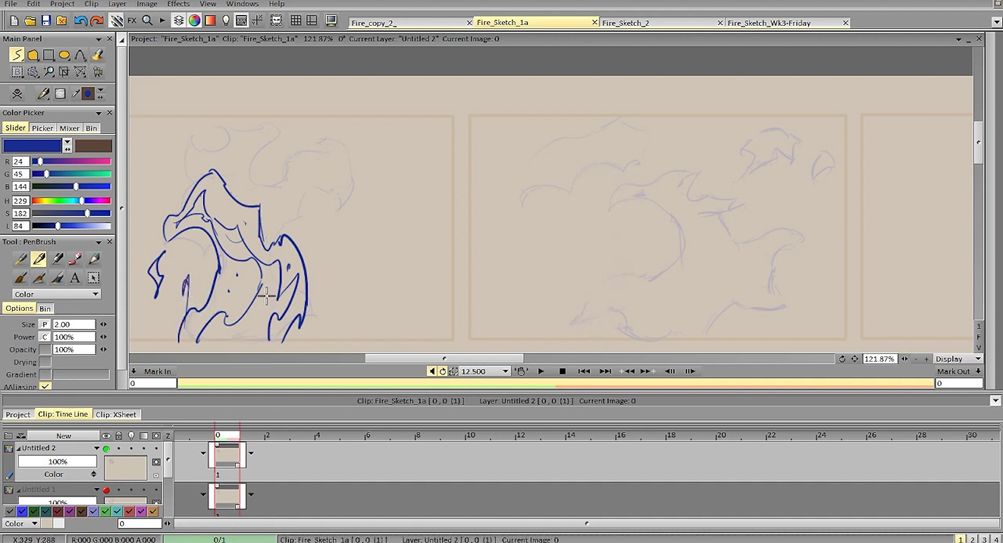
{"action": "mouse_move", "coordinate": [575, 332]}
{"action": "left_mouse_down"}
{"action": "mouse_move", "coordinate": [602, 263]}
{"action": "mouse_move", "coordinate": [629, 293]}
{"action": "mouse_move", "coordinate": [650, 281]}
{"action": "mouse_move", "coordinate": [660, 165]}
{"action": "mouse_move", "coordinate": [639, 189]}
{"action": "mouse_move", "coordinate": [640, 151]}
{"action": "mouse_move", "coordinate": [691, 138]}
{"action": "mouse_move", "coordinate": [726, 195]}
{"action": "mouse_move", "coordinate": [704, 265]}
{"action": "left_mouse_up"}
{"action": "key", "text": "shift+d"}
{"action": "key", "text": "d"}
{"action": "mouse_move", "coordinate": [717, 202]}
{"action": "left_mouse_down"}
{"action": "mouse_move", "coordinate": [715, 236]}
{"action": "mouse_move", "coordinate": [750, 258]}
{"action": "left_mouse_up"}
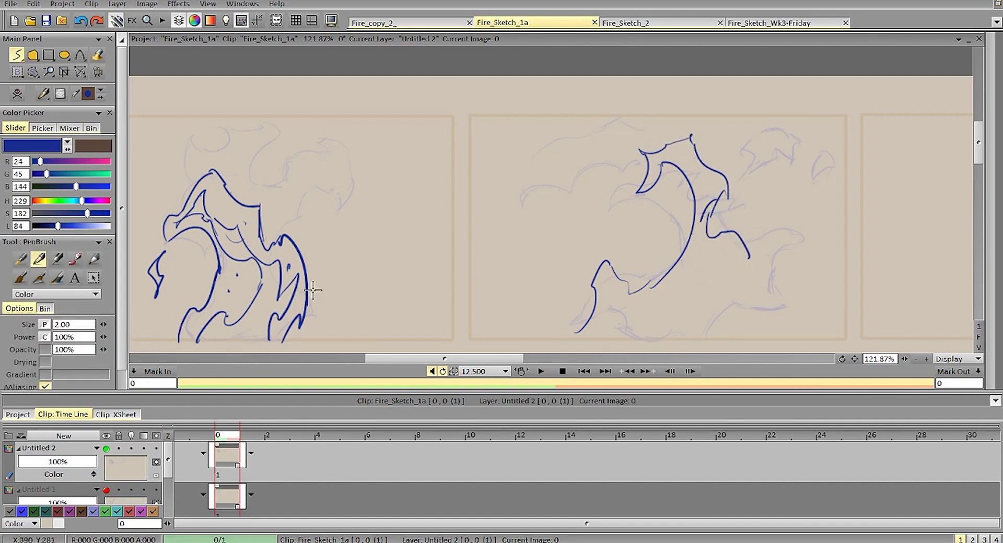
- Redraw the second flame's right shoulder as a rounded hump curving down to the side
{"action": "left_click_drag", "start_coordinate": [308, 298], "coordinate": [340, 202]}
{"action": "key", "text": "ctrl+z"}
{"action": "mouse_move", "coordinate": [709, 212]}
{"action": "left_mouse_down"}
{"action": "mouse_move", "coordinate": [755, 262]}
{"action": "mouse_move", "coordinate": [708, 259]}
{"action": "mouse_move", "coordinate": [728, 228]}
{"action": "mouse_move", "coordinate": [763, 264]}
{"action": "left_mouse_up"}
{"action": "key", "text": "shift+d"}
{"action": "key", "text": "d"}
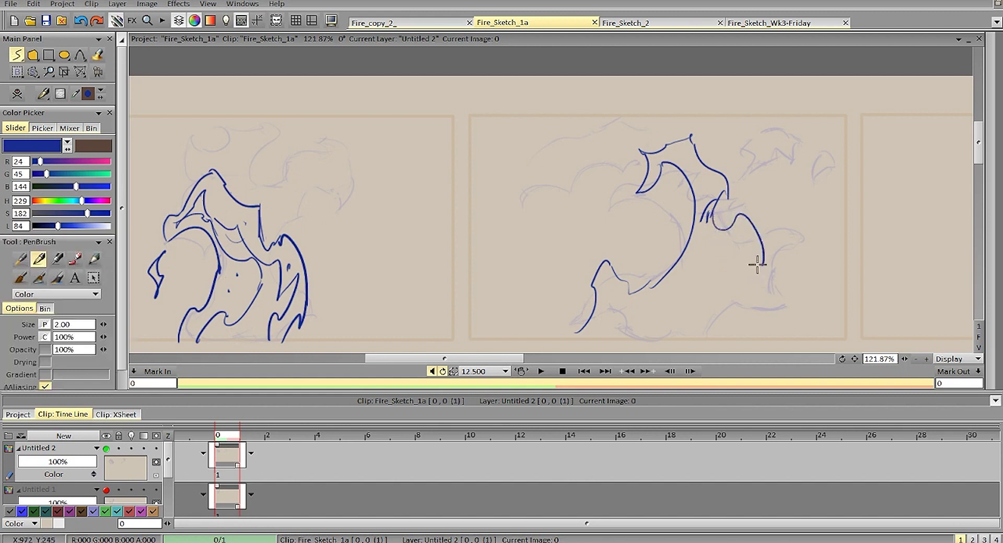
- Draw the second flame's right leg rising from the base and hooking over to meet the shoulder's end
{"action": "mouse_move", "coordinate": [720, 336]}
{"action": "left_mouse_down"}
{"action": "mouse_move", "coordinate": [705, 268]}
{"action": "mouse_move", "coordinate": [721, 260]}
{"action": "left_mouse_up"}
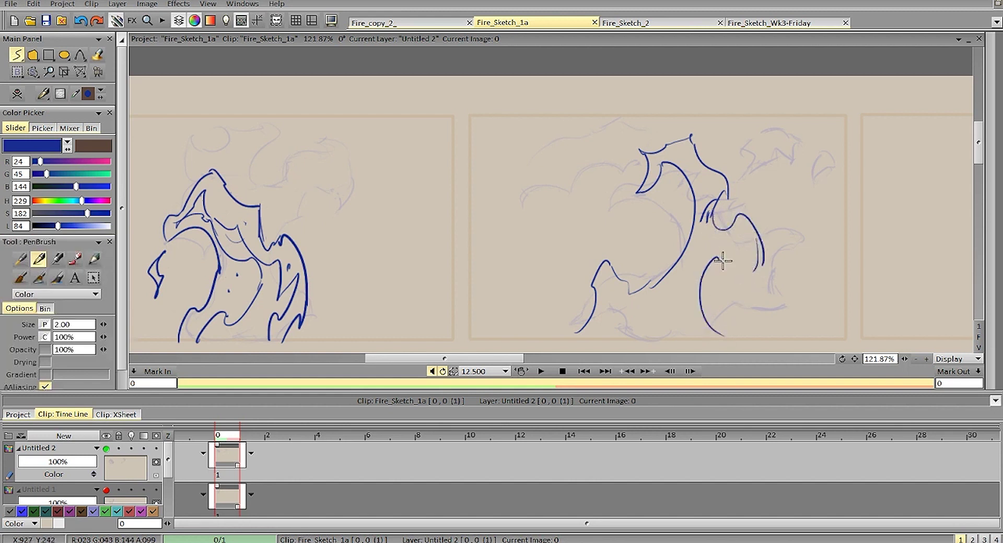
{"action": "key", "text": "ctrl+z"}
{"action": "mouse_move", "coordinate": [717, 330]}
{"action": "left_mouse_down"}
{"action": "mouse_move", "coordinate": [738, 236]}
{"action": "mouse_move", "coordinate": [755, 270]}
{"action": "mouse_move", "coordinate": [743, 277]}
{"action": "mouse_move", "coordinate": [741, 258]}
{"action": "mouse_move", "coordinate": [766, 274]}
{"action": "left_mouse_up"}
{"action": "key", "text": "ctrl+z"}
{"action": "key", "text": "ctrl+z"}
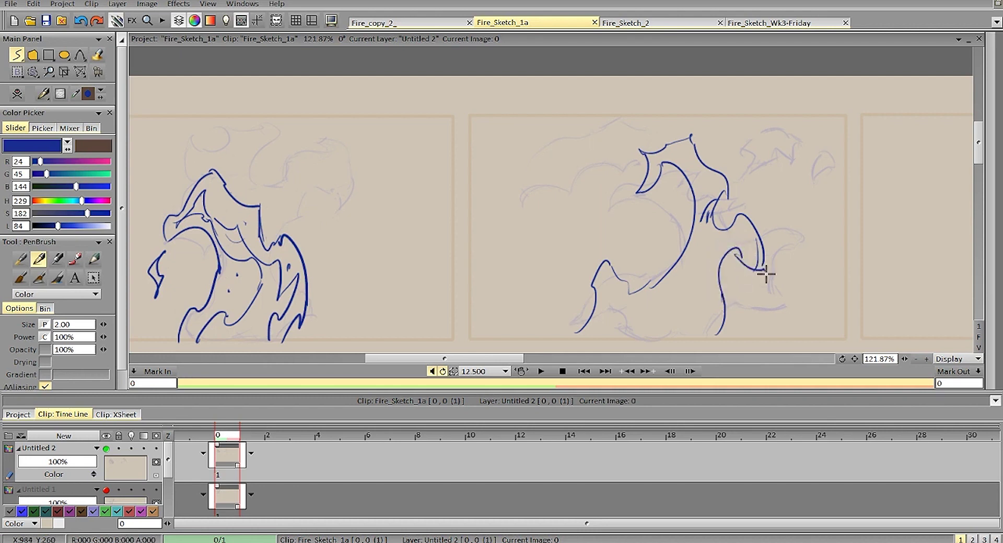
- Erase the second flame's rounded right shoulder and redraw it as an angular crest ending in a small forked tip
{"action": "key", "text": "shift+d"}
{"action": "mouse_move", "coordinate": [714, 231]}
{"action": "left_mouse_down"}
{"action": "mouse_move", "coordinate": [755, 231]}
{"action": "mouse_move", "coordinate": [713, 201]}
{"action": "left_mouse_up"}
{"action": "mouse_move", "coordinate": [712, 209]}
{"action": "left_mouse_down"}
{"action": "mouse_move", "coordinate": [716, 225]}
{"action": "mouse_move", "coordinate": [721, 200]}
{"action": "mouse_move", "coordinate": [723, 214]}
{"action": "mouse_move", "coordinate": [715, 201]}
{"action": "mouse_move", "coordinate": [709, 210]}
{"action": "mouse_move", "coordinate": [765, 257]}
{"action": "mouse_move", "coordinate": [752, 245]}
{"action": "left_mouse_up"}
{"action": "key", "text": "d"}
{"action": "key", "text": "shift+d"}
{"action": "mouse_move", "coordinate": [752, 222]}
{"action": "left_mouse_down"}
{"action": "mouse_move", "coordinate": [774, 240]}
{"action": "mouse_move", "coordinate": [775, 220]}
{"action": "mouse_move", "coordinate": [768, 275]}
{"action": "mouse_move", "coordinate": [727, 258]}
{"action": "left_mouse_up"}
{"action": "key", "text": "d"}
{"action": "key", "text": "shift+d"}
{"action": "key", "text": "d"}
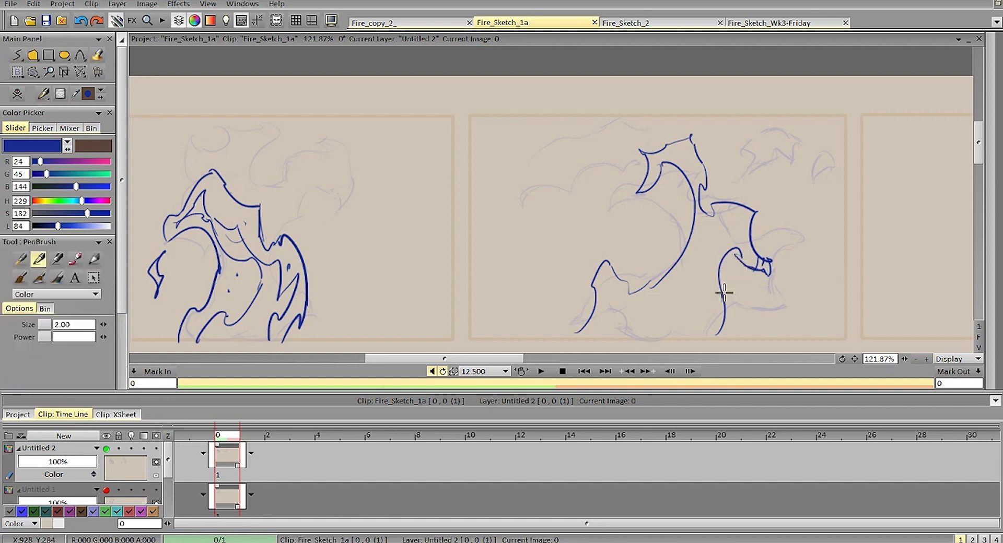
- Draw the second flame's inner contour from a small peak at the left base, along the body, and into the right shoulder
{"action": "left_click_drag", "start_coordinate": [720, 299], "coordinate": [711, 344]}
{"action": "left_click_drag", "start_coordinate": [596, 339], "coordinate": [615, 307]}
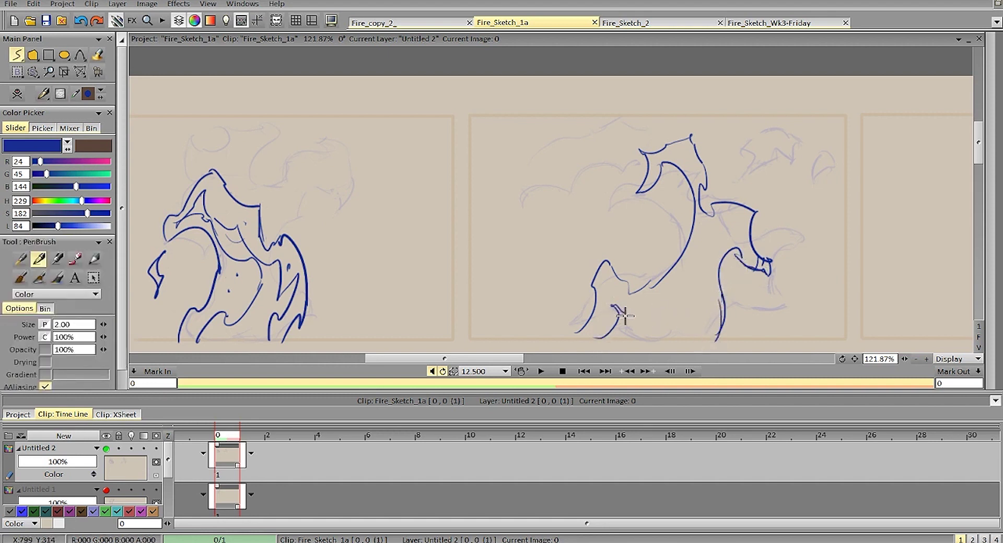
{"action": "key", "text": "ctrl+z"}
{"action": "mouse_move", "coordinate": [593, 334]}
{"action": "left_mouse_down"}
{"action": "mouse_move", "coordinate": [610, 305]}
{"action": "mouse_move", "coordinate": [633, 319]}
{"action": "mouse_move", "coordinate": [673, 291]}
{"action": "mouse_move", "coordinate": [714, 231]}
{"action": "mouse_move", "coordinate": [710, 245]}
{"action": "left_mouse_up"}
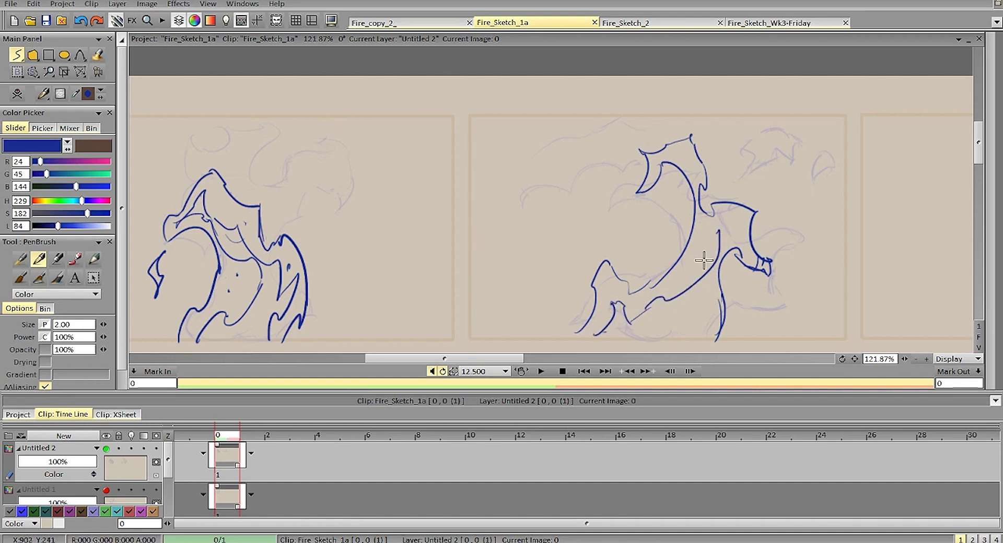
{"action": "key", "text": "ctrl+z"}
{"action": "mouse_move", "coordinate": [634, 323]}
{"action": "left_mouse_down"}
{"action": "mouse_move", "coordinate": [705, 261]}
{"action": "mouse_move", "coordinate": [714, 229]}
{"action": "mouse_move", "coordinate": [737, 230]}
{"action": "mouse_move", "coordinate": [748, 250]}
{"action": "mouse_move", "coordinate": [707, 292]}
{"action": "left_mouse_up"}
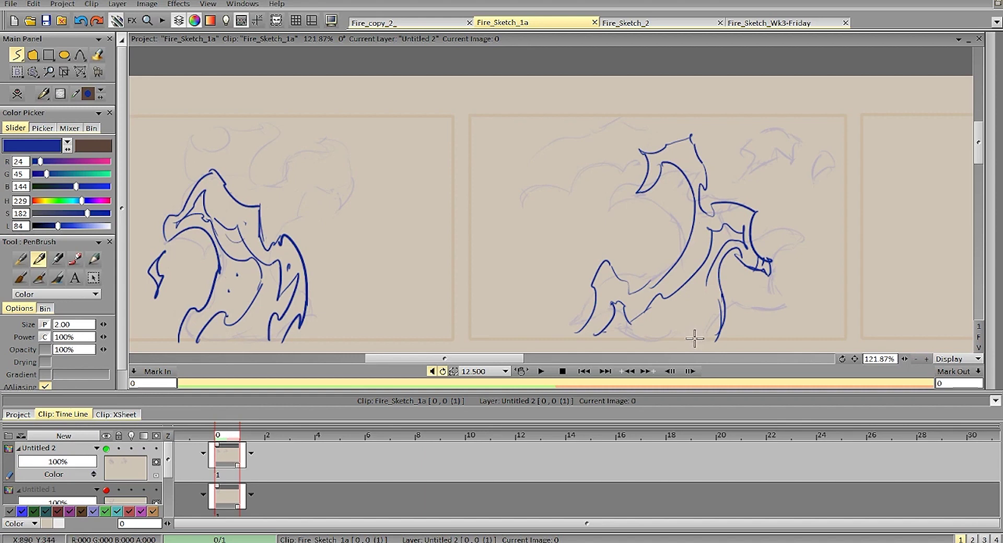
- Add inner lines to the second flame's right leg and upper crest, plus a small detached triangular piece below the crest
{"action": "left_click_drag", "start_coordinate": [694, 339], "coordinate": [702, 299]}
{"action": "key", "text": "ctrl+z"}
{"action": "left_click_drag", "start_coordinate": [692, 341], "coordinate": [713, 266]}
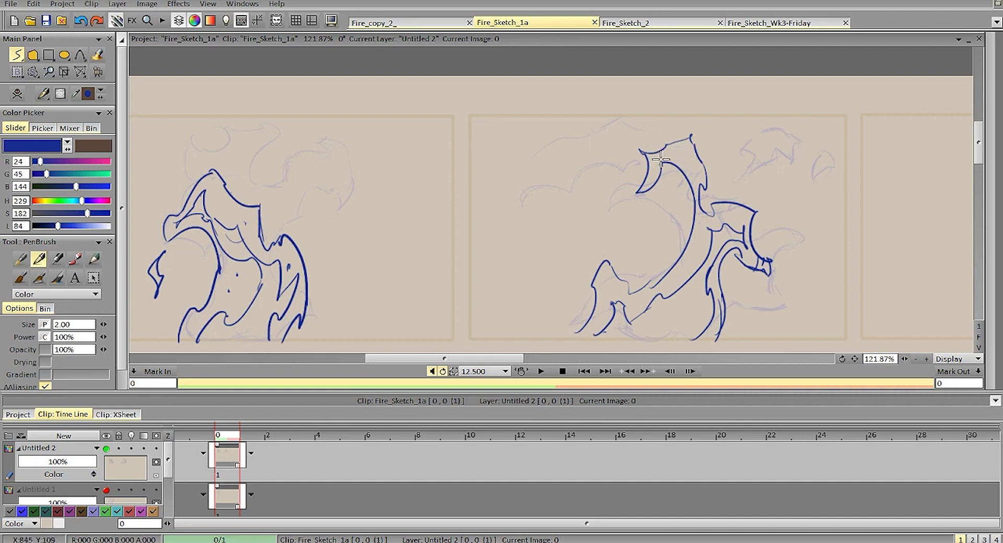
{"action": "mouse_move", "coordinate": [661, 163]}
{"action": "left_mouse_down"}
{"action": "mouse_move", "coordinate": [686, 167]}
{"action": "mouse_move", "coordinate": [681, 150]}
{"action": "mouse_move", "coordinate": [660, 157]}
{"action": "mouse_move", "coordinate": [695, 177]}
{"action": "left_mouse_up"}
{"action": "left_click_drag", "start_coordinate": [637, 204], "coordinate": [634, 225]}
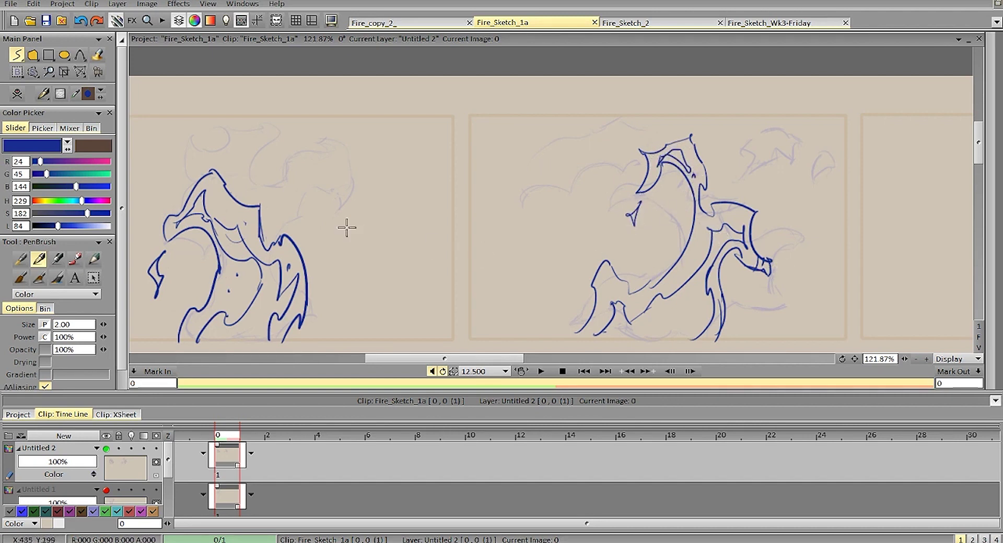
- Add a small round hole inside the first flame and a little notch on its upper edge
{"action": "left_click_drag", "start_coordinate": [219, 214], "coordinate": [244, 239]}
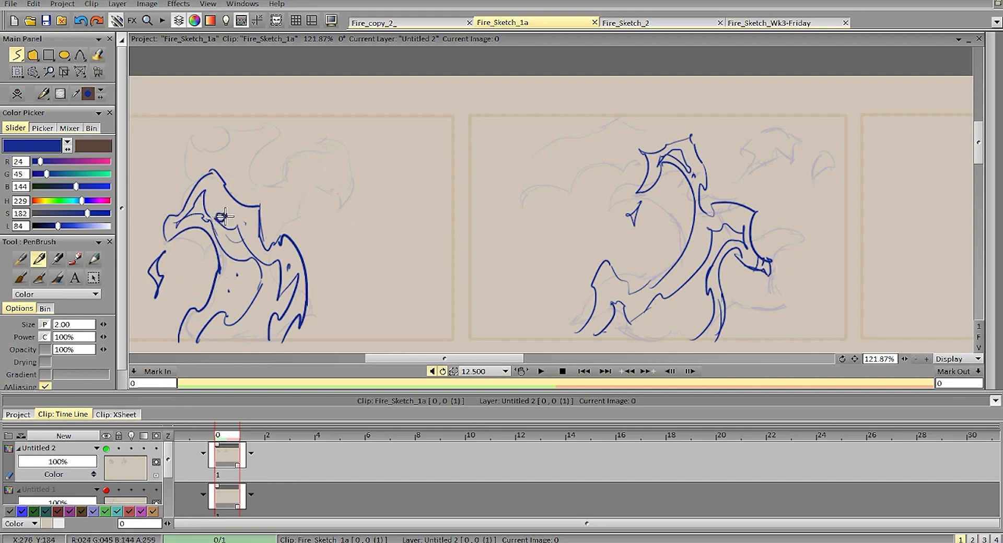
{"action": "left_click_drag", "start_coordinate": [663, 233], "coordinate": [697, 152]}
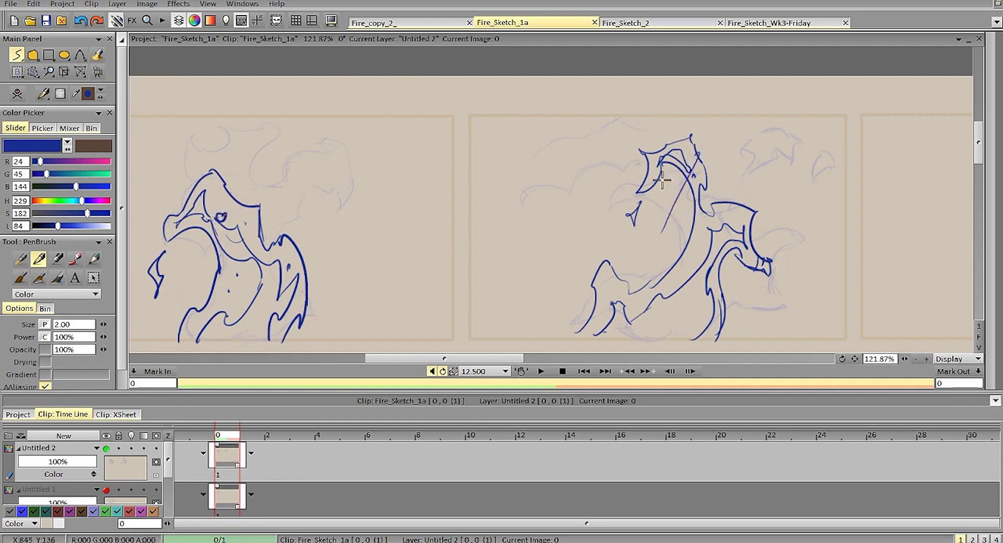
{"action": "key", "text": "ctrl+z"}
{"action": "left_click_drag", "start_coordinate": [239, 206], "coordinate": [245, 199]}
{"action": "key", "text": "ctrl+z"}
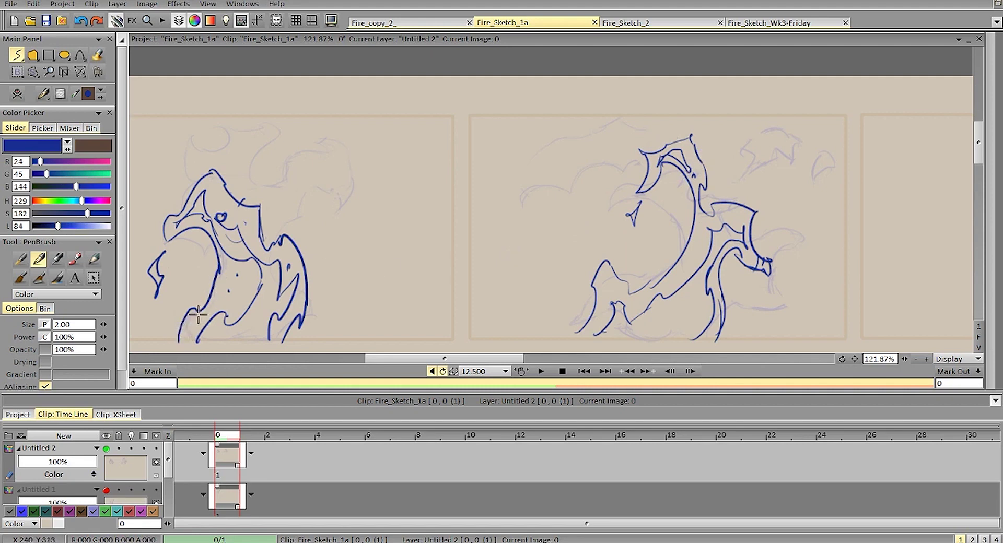
- Break the second flame's long inner curve with a hooked notch and narrow the neck below the crest
{"action": "mouse_move", "coordinate": [696, 222]}
{"action": "left_mouse_down"}
{"action": "mouse_move", "coordinate": [692, 239]}
{"action": "mouse_move", "coordinate": [697, 205]}
{"action": "mouse_move", "coordinate": [669, 267]}
{"action": "left_mouse_up"}
{"action": "key", "text": "ctrl+z"}
{"action": "mouse_move", "coordinate": [690, 206]}
{"action": "left_mouse_down"}
{"action": "mouse_move", "coordinate": [669, 265]}
{"action": "mouse_move", "coordinate": [683, 235]}
{"action": "mouse_move", "coordinate": [681, 263]}
{"action": "mouse_move", "coordinate": [696, 199]}
{"action": "mouse_move", "coordinate": [716, 214]}
{"action": "left_mouse_up"}
{"action": "key", "text": "ctrl+z"}
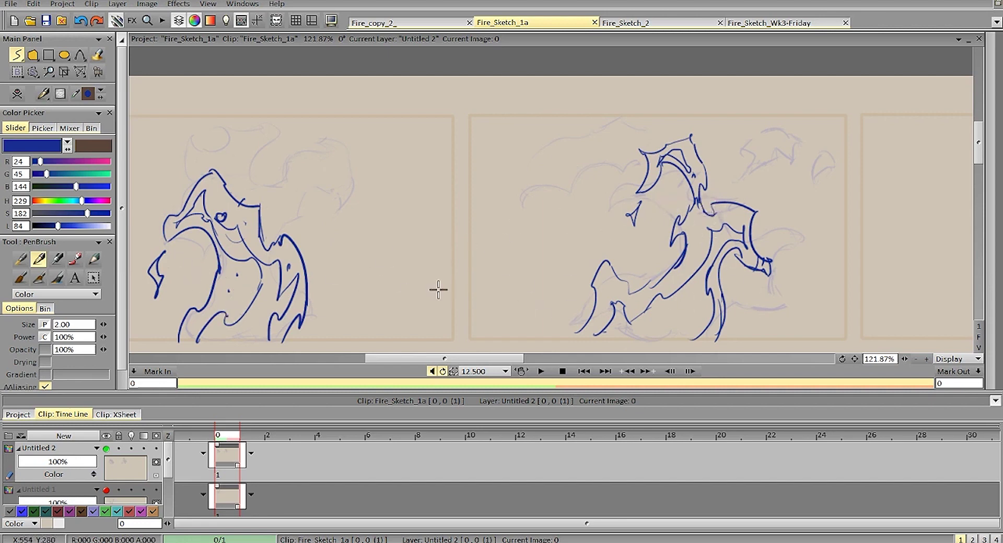
- Draw a small detached arched flame piece near the top of the third frame
{"action": "left_click_drag", "start_coordinate": [453, 364], "coordinate": [532, 364]}
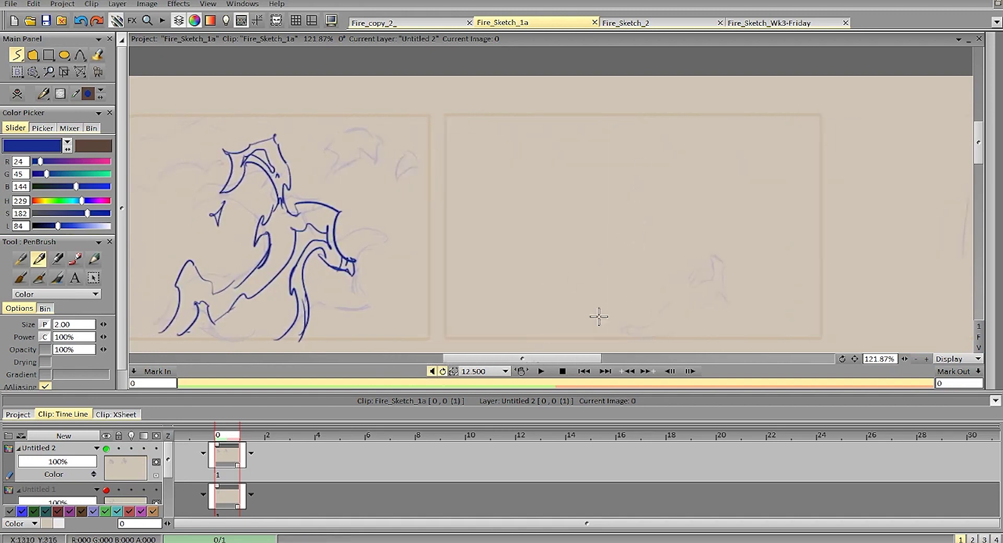
{"action": "left_click_drag", "start_coordinate": [599, 316], "coordinate": [611, 214]}
{"action": "key", "text": "ctrl+z"}
{"action": "mouse_move", "coordinate": [608, 132]}
{"action": "left_mouse_down"}
{"action": "mouse_move", "coordinate": [649, 138]}
{"action": "mouse_move", "coordinate": [611, 129]}
{"action": "mouse_move", "coordinate": [610, 152]}
{"action": "mouse_move", "coordinate": [631, 153]}
{"action": "mouse_move", "coordinate": [640, 139]}
{"action": "mouse_move", "coordinate": [654, 149]}
{"action": "mouse_move", "coordinate": [616, 153]}
{"action": "mouse_move", "coordinate": [646, 139]}
{"action": "mouse_move", "coordinate": [648, 124]}
{"action": "mouse_move", "coordinate": [654, 152]}
{"action": "mouse_move", "coordinate": [644, 131]}
{"action": "mouse_move", "coordinate": [630, 134]}
{"action": "mouse_move", "coordinate": [651, 142]}
{"action": "mouse_move", "coordinate": [680, 199]}
{"action": "mouse_move", "coordinate": [723, 207]}
{"action": "left_mouse_up"}
{"action": "key", "text": "ctrl+z"}
{"action": "key", "text": "ctrl+z"}
{"action": "key", "text": "ctrl+z"}
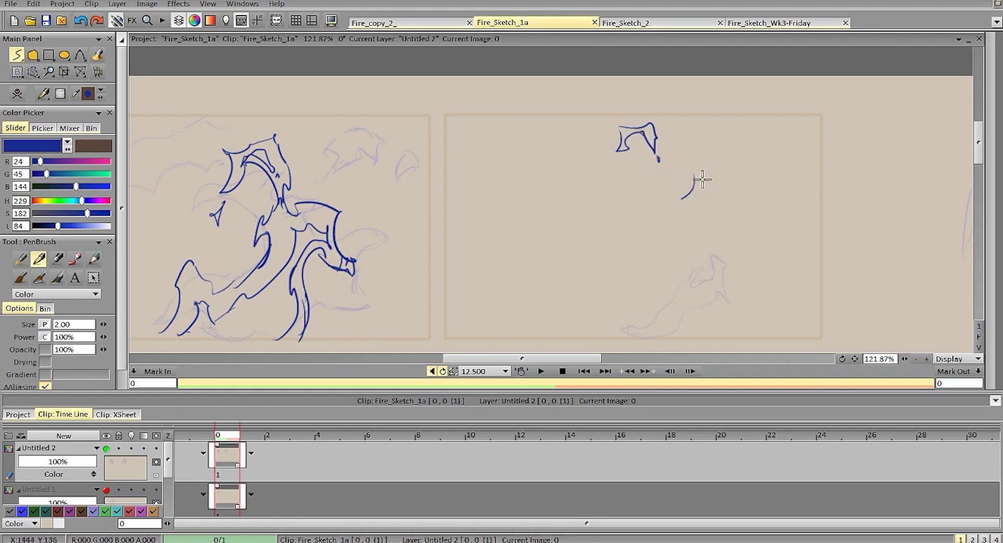
- Draw a larger wing-shaped detached piece lower in the third frame and reshape its underside into an uneven arch
{"action": "mouse_move", "coordinate": [703, 170]}
{"action": "left_mouse_down"}
{"action": "mouse_move", "coordinate": [697, 187]}
{"action": "mouse_move", "coordinate": [701, 172]}
{"action": "mouse_move", "coordinate": [728, 175]}
{"action": "left_mouse_up"}
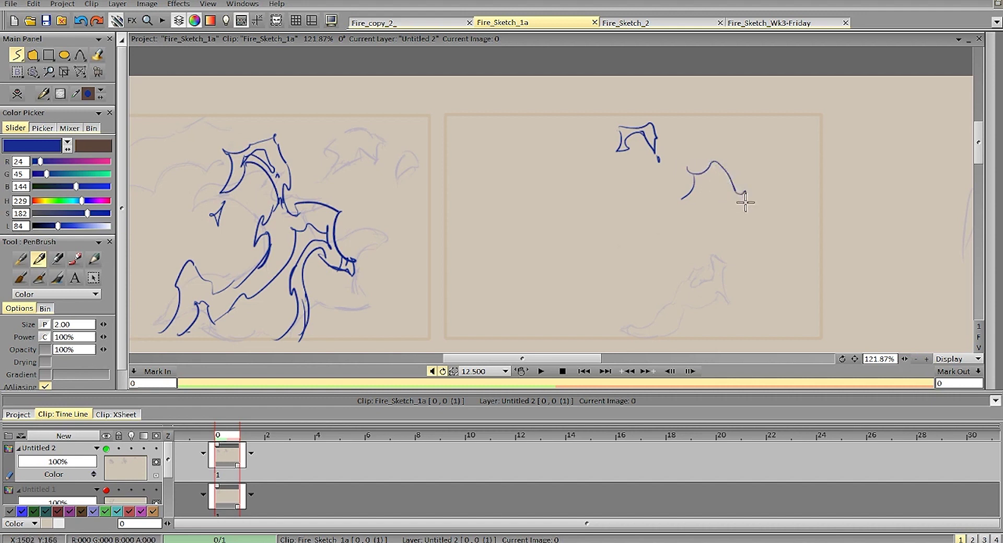
{"action": "mouse_move", "coordinate": [745, 202]}
{"action": "left_mouse_down"}
{"action": "mouse_move", "coordinate": [678, 212]}
{"action": "mouse_move", "coordinate": [709, 215]}
{"action": "left_mouse_up"}
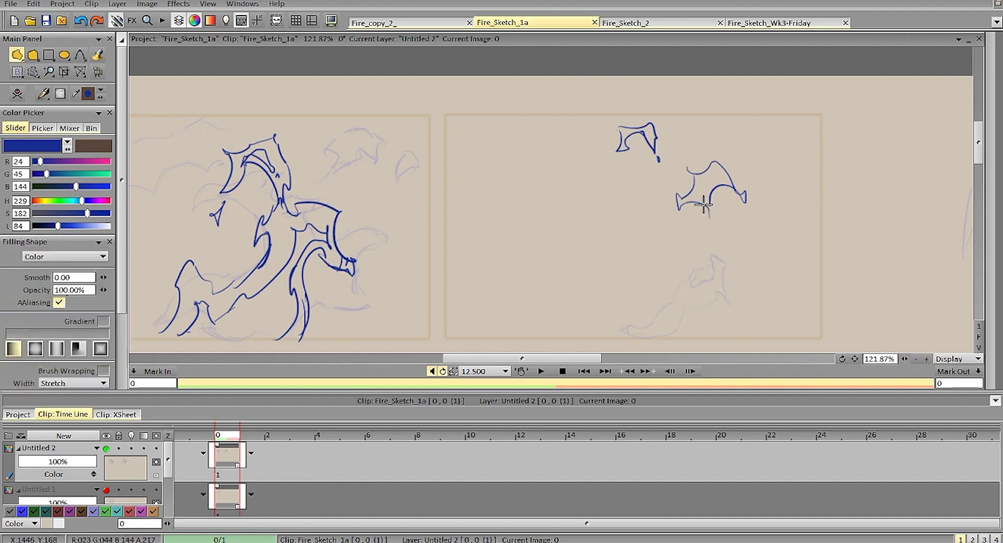
{"action": "key", "text": "shift+s"}
{"action": "mouse_move", "coordinate": [715, 197]}
{"action": "left_mouse_down"}
{"action": "mouse_move", "coordinate": [703, 205]}
{"action": "mouse_move", "coordinate": [723, 181]}
{"action": "mouse_move", "coordinate": [715, 197]}
{"action": "mouse_move", "coordinate": [735, 191]}
{"action": "left_mouse_up"}
{"action": "key", "text": "s"}
{"action": "key", "text": "shift+s"}
{"action": "key", "text": "s"}
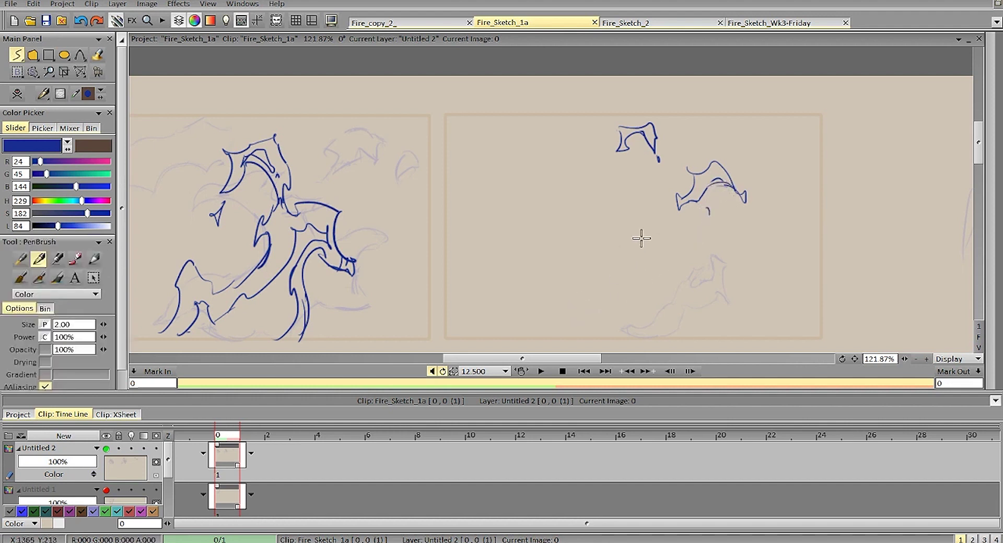
- Draw the third flame's main body outline with two curved sides, a pointed upper tip, and a stepped right shoulder
{"action": "mouse_move", "coordinate": [642, 217]}
{"action": "left_mouse_down"}
{"action": "mouse_move", "coordinate": [638, 262]}
{"action": "mouse_move", "coordinate": [599, 331]}
{"action": "left_mouse_up"}
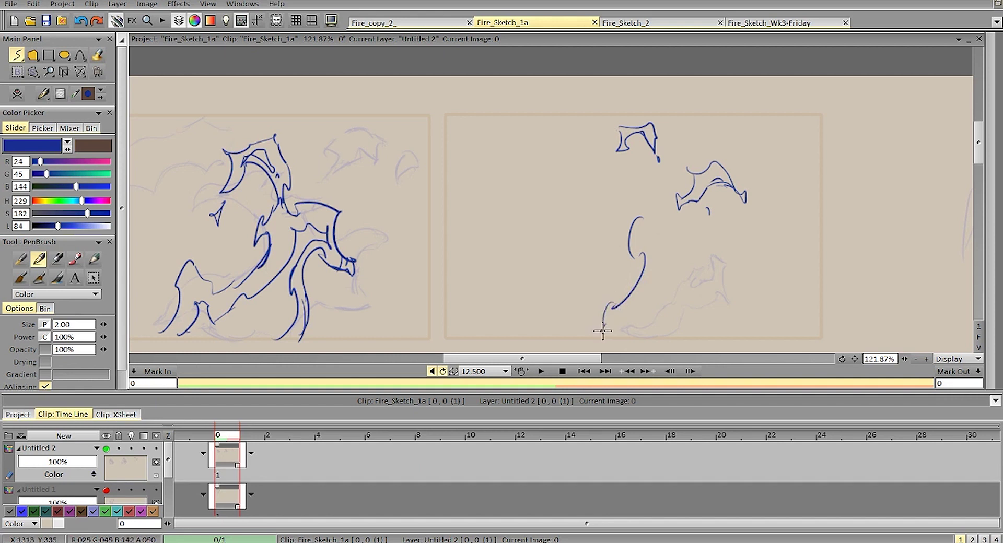
{"action": "mouse_move", "coordinate": [665, 333]}
{"action": "left_mouse_down"}
{"action": "mouse_move", "coordinate": [669, 271]}
{"action": "mouse_move", "coordinate": [690, 276]}
{"action": "mouse_move", "coordinate": [691, 234]}
{"action": "mouse_move", "coordinate": [655, 228]}
{"action": "mouse_move", "coordinate": [676, 226]}
{"action": "mouse_move", "coordinate": [689, 244]}
{"action": "left_mouse_up"}
{"action": "key", "text": "ctrl+z"}
{"action": "key", "text": "ctrl+z"}
{"action": "mouse_move", "coordinate": [645, 214]}
{"action": "left_mouse_down"}
{"action": "mouse_move", "coordinate": [664, 202]}
{"action": "mouse_move", "coordinate": [663, 231]}
{"action": "left_mouse_up"}
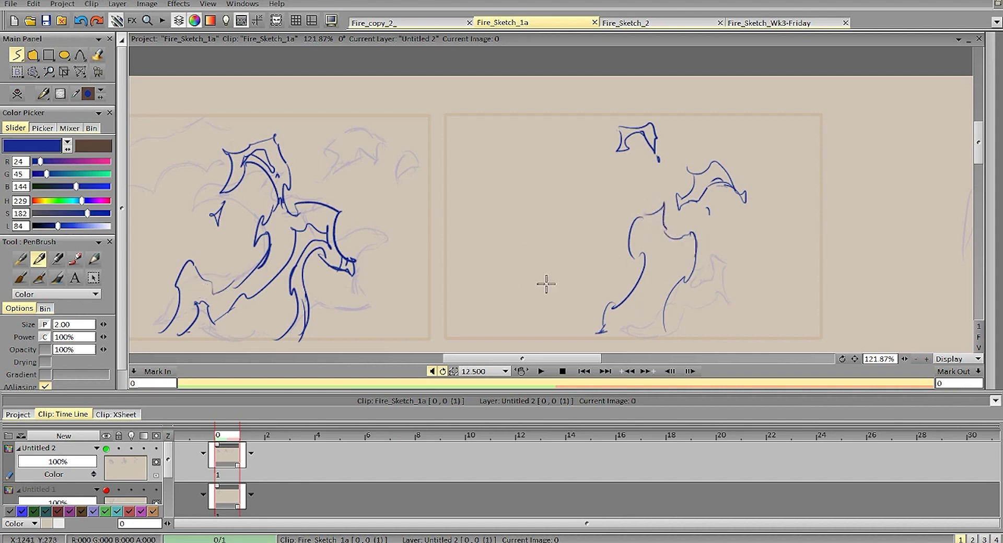
- Erase the third flame's right edge below the shoulder and rework the left base into a small forked tip
{"action": "mouse_move", "coordinate": [641, 245]}
{"action": "left_mouse_down"}
{"action": "mouse_move", "coordinate": [653, 237]}
{"action": "mouse_move", "coordinate": [662, 246]}
{"action": "left_mouse_up"}
{"action": "key", "text": "ctrl+z"}
{"action": "key", "text": "shift+d"}
{"action": "mouse_move", "coordinate": [601, 331]}
{"action": "left_mouse_down"}
{"action": "mouse_move", "coordinate": [604, 317]}
{"action": "mouse_move", "coordinate": [601, 329]}
{"action": "left_mouse_up"}
{"action": "key", "text": "d"}
{"action": "mouse_move", "coordinate": [598, 332]}
{"action": "left_mouse_down"}
{"action": "mouse_move", "coordinate": [601, 309]}
{"action": "mouse_move", "coordinate": [630, 297]}
{"action": "left_mouse_up"}
{"action": "key", "text": "ctrl+z"}
{"action": "mouse_move", "coordinate": [605, 331]}
{"action": "left_mouse_down"}
{"action": "mouse_move", "coordinate": [613, 306]}
{"action": "mouse_move", "coordinate": [657, 295]}
{"action": "mouse_move", "coordinate": [665, 325]}
{"action": "mouse_move", "coordinate": [672, 270]}
{"action": "mouse_move", "coordinate": [681, 282]}
{"action": "mouse_move", "coordinate": [686, 268]}
{"action": "mouse_move", "coordinate": [690, 299]}
{"action": "left_mouse_up"}
{"action": "key", "text": "shift+d"}
{"action": "key", "text": "d"}
{"action": "key", "text": "ctrl+z"}
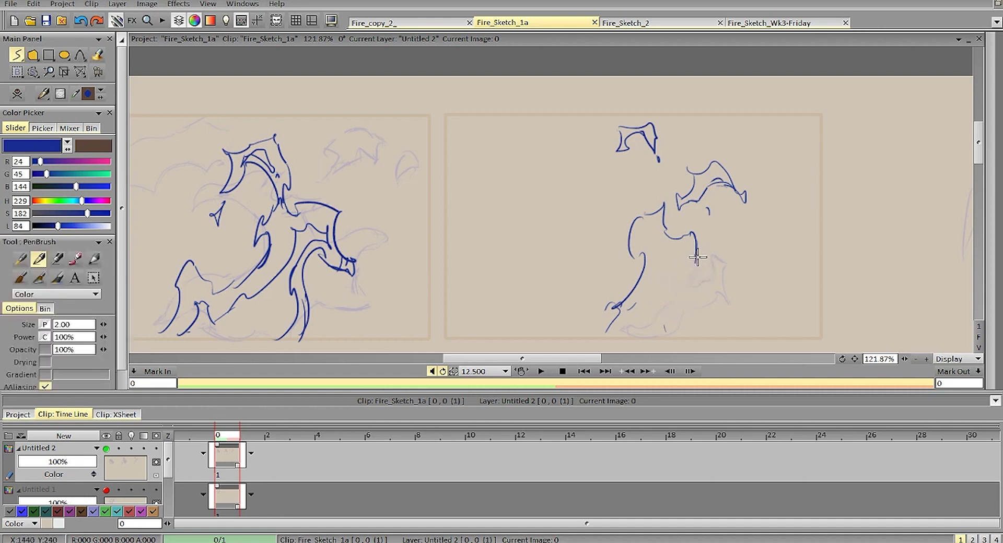
- Redraw the third flame's right edge as a fuller curve and sweep its lower left edge down to the base
{"action": "mouse_move", "coordinate": [696, 255]}
{"action": "left_mouse_down"}
{"action": "mouse_move", "coordinate": [689, 309]}
{"action": "mouse_move", "coordinate": [673, 330]}
{"action": "mouse_move", "coordinate": [694, 308]}
{"action": "left_mouse_up"}
{"action": "key", "text": "f"}
{"action": "key", "text": "d"}
{"action": "key", "text": "f"}
{"action": "key", "text": "d"}
{"action": "mouse_move", "coordinate": [609, 332]}
{"action": "left_mouse_down"}
{"action": "mouse_move", "coordinate": [658, 280]}
{"action": "mouse_move", "coordinate": [628, 298]}
{"action": "left_mouse_up"}
{"action": "key", "text": "f"}
{"action": "key", "text": "d"}
{"action": "key", "text": "f"}
{"action": "key", "text": "d"}
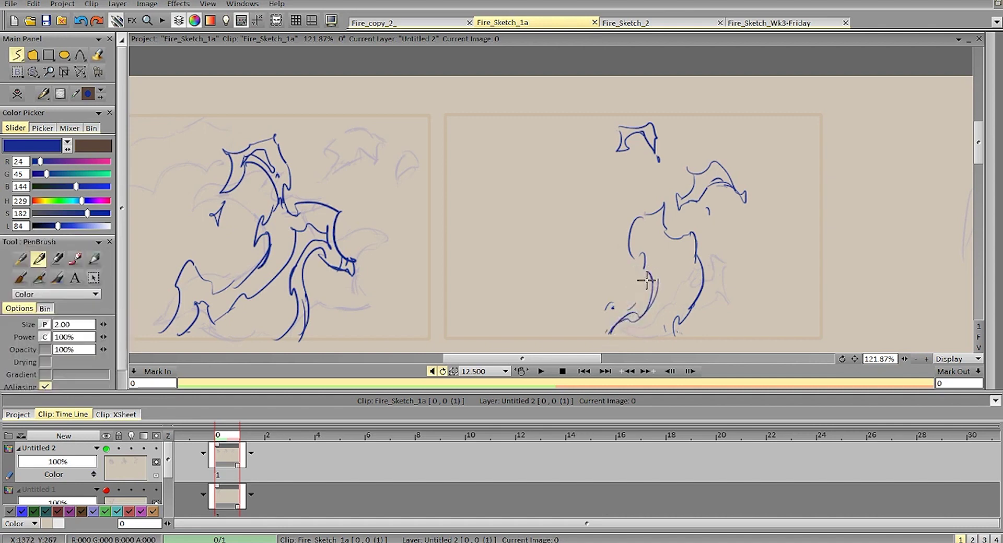
- Draw a pointed inner contour with wavy legs between the third flame's two edges
{"action": "key", "text": "f"}
{"action": "mouse_move", "coordinate": [645, 262]}
{"action": "left_mouse_down"}
{"action": "mouse_move", "coordinate": [656, 290]}
{"action": "mouse_move", "coordinate": [635, 320]}
{"action": "mouse_move", "coordinate": [660, 254]}
{"action": "mouse_move", "coordinate": [687, 286]}
{"action": "mouse_move", "coordinate": [675, 332]}
{"action": "left_mouse_up"}
{"action": "key", "text": "d"}
- Erase most of the third frame's uppermost detached piece, leaving only a small flame fragment
{"action": "left_click_drag", "start_coordinate": [586, 360], "coordinate": [619, 361]}
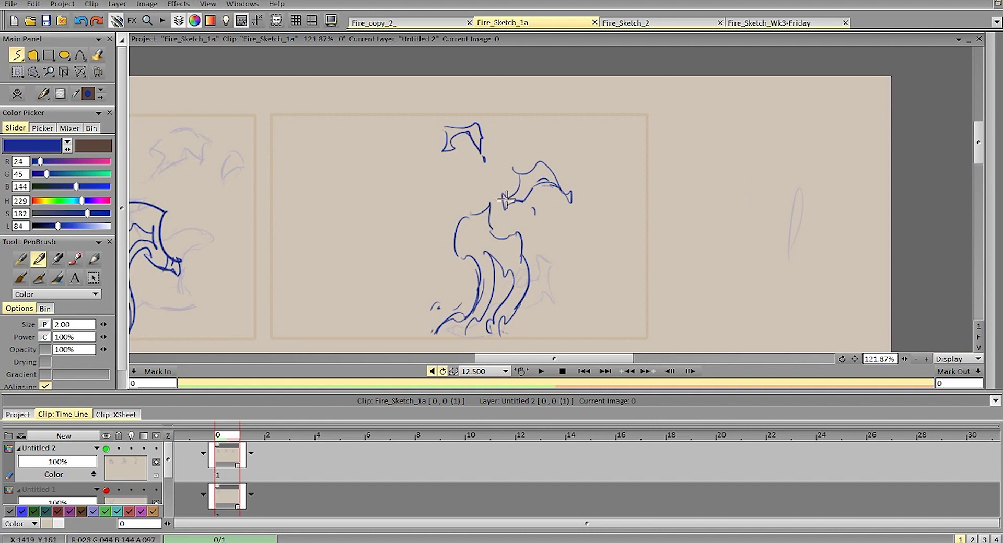
{"action": "left_click_drag", "start_coordinate": [531, 360], "coordinate": [504, 361]}
{"action": "key", "text": "shift+d"}
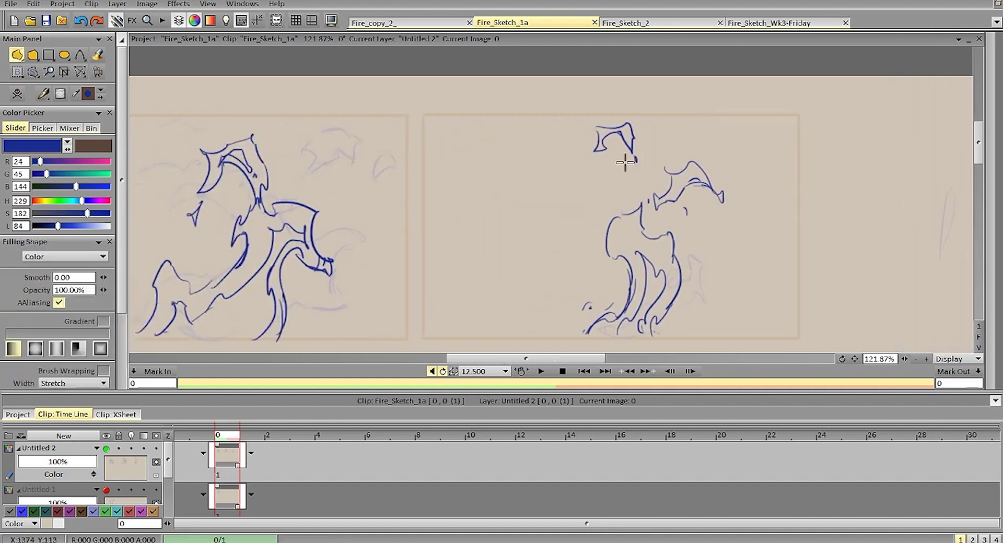
{"action": "mouse_move", "coordinate": [595, 173]}
{"action": "left_mouse_down"}
{"action": "mouse_move", "coordinate": [593, 152]}
{"action": "mouse_move", "coordinate": [626, 132]}
{"action": "mouse_move", "coordinate": [621, 144]}
{"action": "left_mouse_up"}
{"action": "key", "text": "d"}
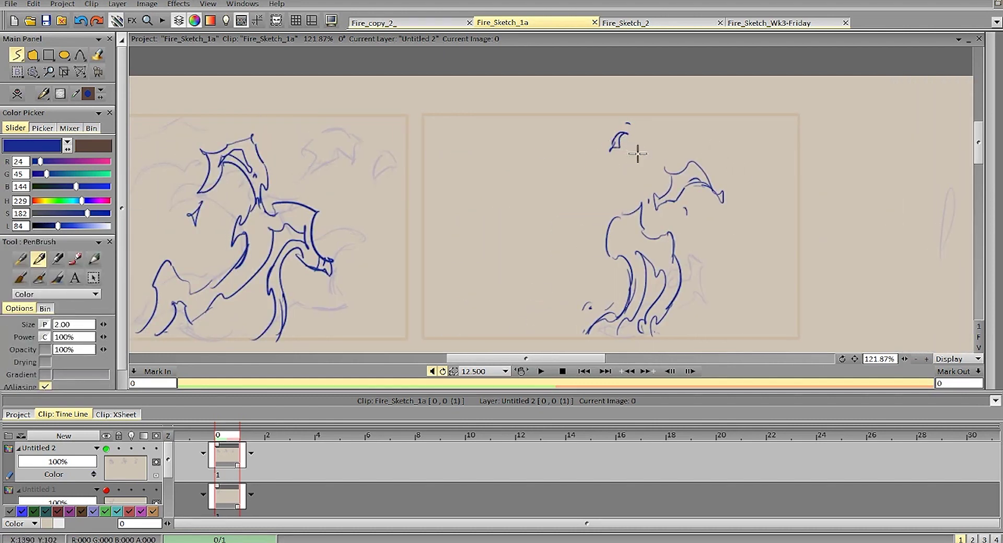
- Select the third frame's wing-shaped detached piece and shift it slightly up and left with the Warp tool
{"action": "left_click", "coordinate": [33, 71]}
{"action": "mouse_move", "coordinate": [656, 210]}
{"action": "left_mouse_down"}
{"action": "mouse_move", "coordinate": [645, 137]}
{"action": "mouse_move", "coordinate": [647, 206]}
{"action": "left_mouse_up"}
{"action": "left_click", "coordinate": [80, 72]}
{"action": "left_click_drag", "start_coordinate": [674, 162], "coordinate": [677, 157]}
{"action": "key", "text": "ctrl+d"}
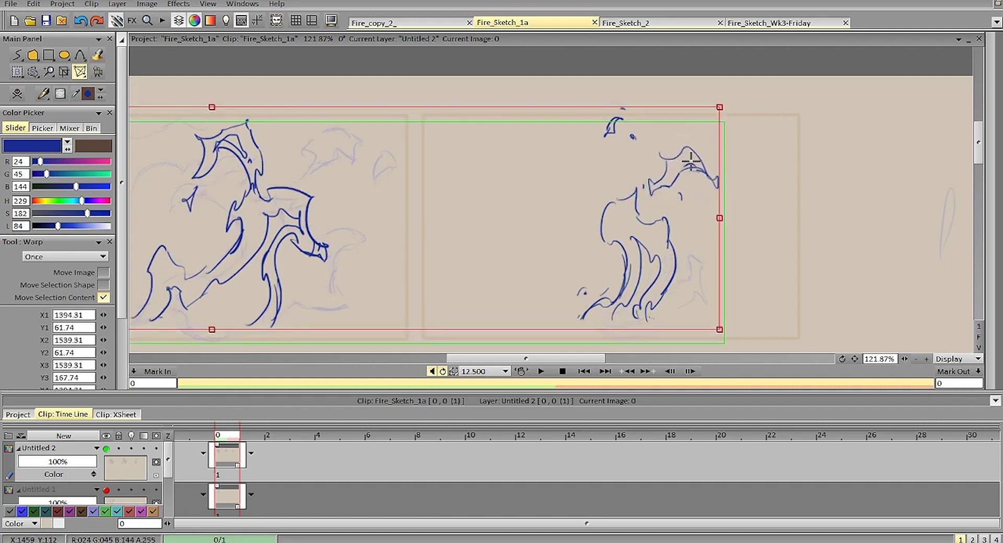
{"action": "key", "text": "ctrl+z"}
{"action": "key", "text": "ctrl+d"}
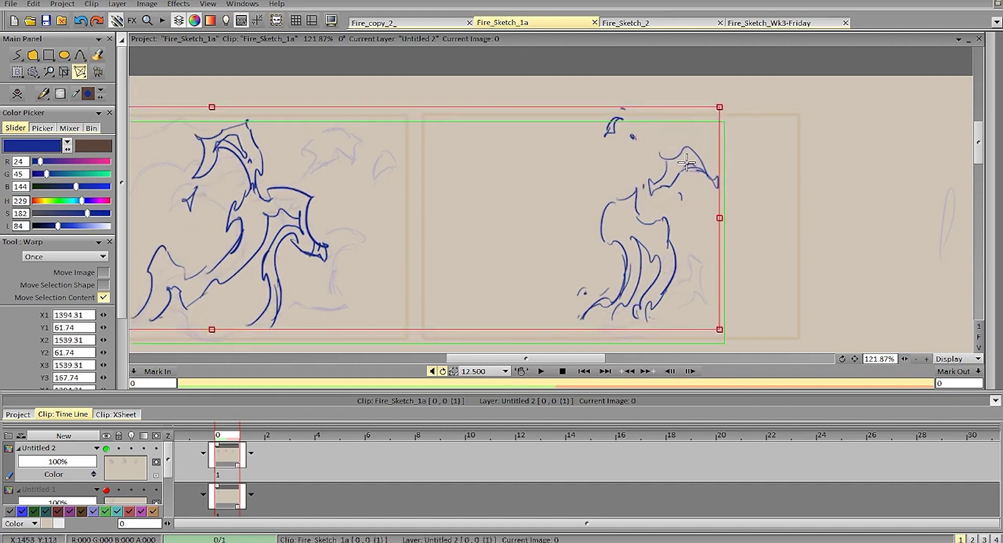
{"action": "key", "text": "ctrl+z"}
{"action": "left_click_drag", "start_coordinate": [688, 166], "coordinate": [682, 157]}
{"action": "key", "text": "Return"}
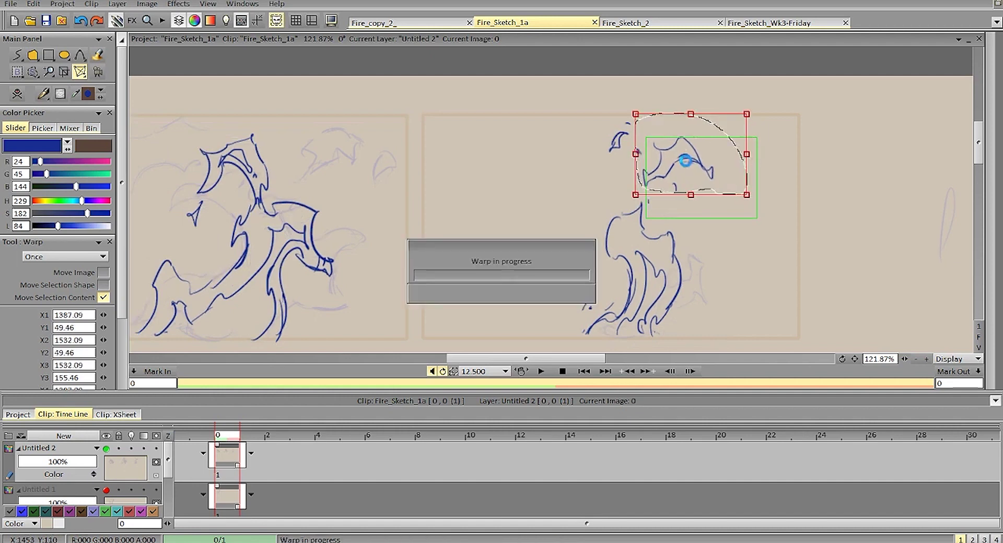
- Deselect the warped wing-shaped piece and draw a short connecting stroke just beneath its left tip
{"action": "key", "text": "f"}
{"action": "key", "text": "ctrl+d"}
{"action": "key", "text": "b"}
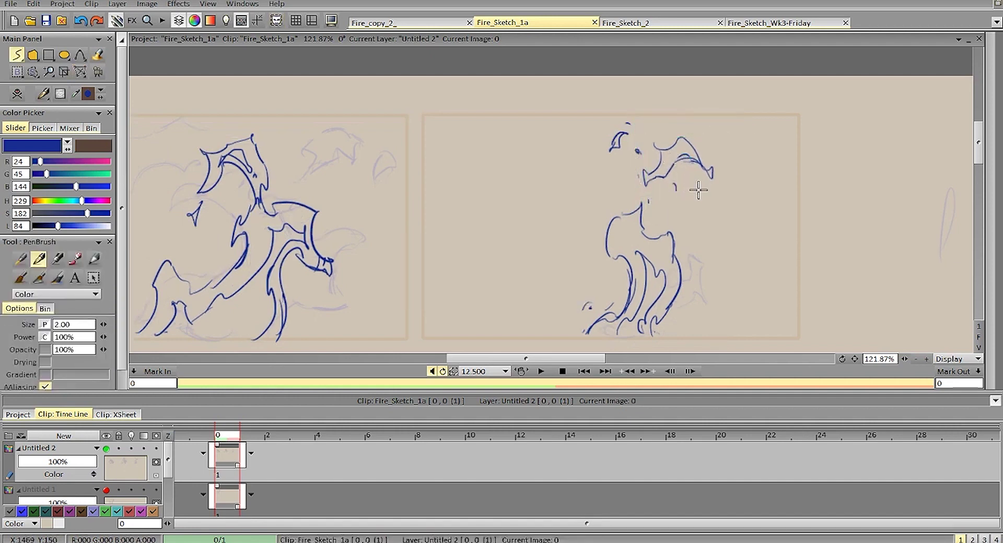
{"action": "left_click_drag", "start_coordinate": [648, 189], "coordinate": [644, 197]}
- Start the next flame in the blank area beside the third frame with a small pointed detached fragment and a dot
{"action": "left_click_drag", "start_coordinate": [541, 360], "coordinate": [574, 359]}
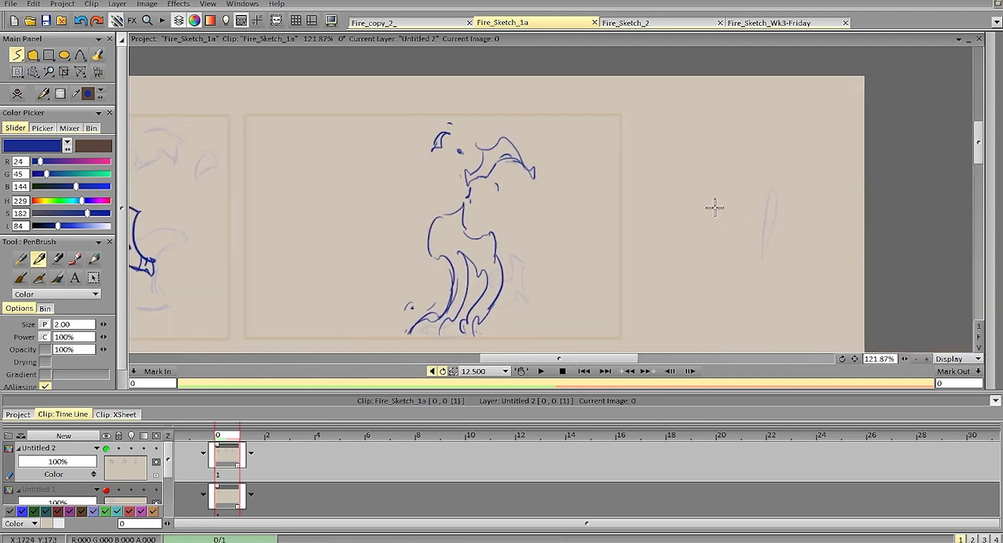
{"action": "mouse_move", "coordinate": [710, 181]}
{"action": "left_mouse_down"}
{"action": "mouse_move", "coordinate": [742, 217]}
{"action": "mouse_move", "coordinate": [727, 208]}
{"action": "left_mouse_up"}
{"action": "key", "text": "ctrl+z"}
{"action": "mouse_move", "coordinate": [711, 124]}
{"action": "left_mouse_down"}
{"action": "mouse_move", "coordinate": [715, 141]}
{"action": "mouse_move", "coordinate": [736, 126]}
{"action": "left_mouse_up"}
{"action": "left_click", "coordinate": [752, 132]}
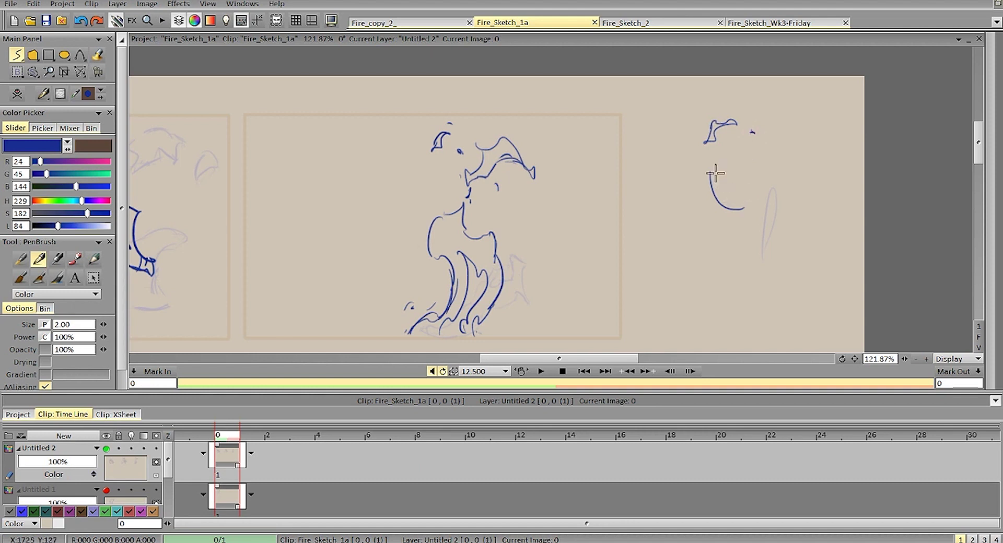
- Replace the large curve below the small fragment with a hooked inner curve and a wavy upper edge
{"action": "key", "text": "ctrl+z"}
{"action": "key", "text": "ctrl+z"}
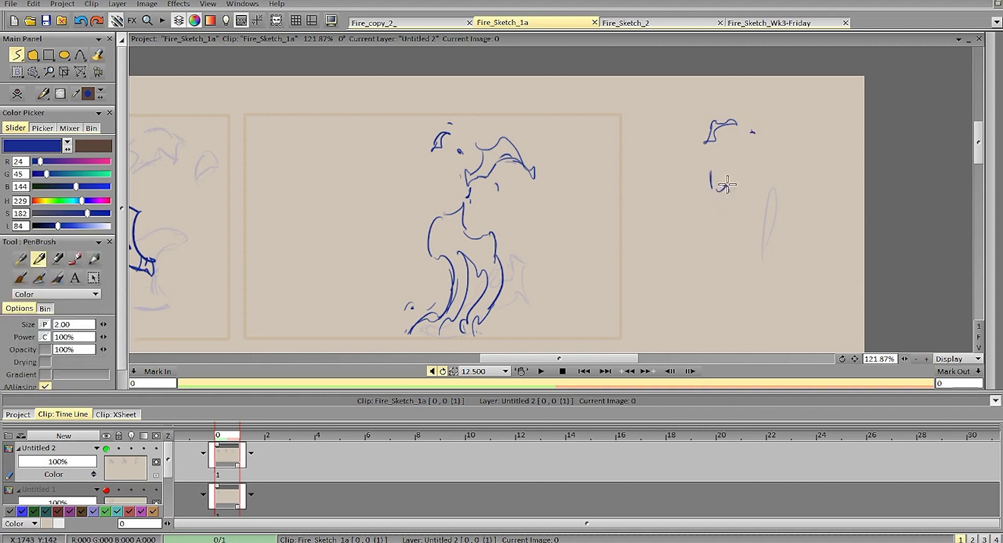
{"action": "left_click_drag", "start_coordinate": [728, 184], "coordinate": [728, 223]}
{"action": "mouse_move", "coordinate": [716, 162]}
{"action": "left_mouse_down"}
{"action": "mouse_move", "coordinate": [751, 181]}
{"action": "mouse_move", "coordinate": [766, 208]}
{"action": "left_mouse_up"}
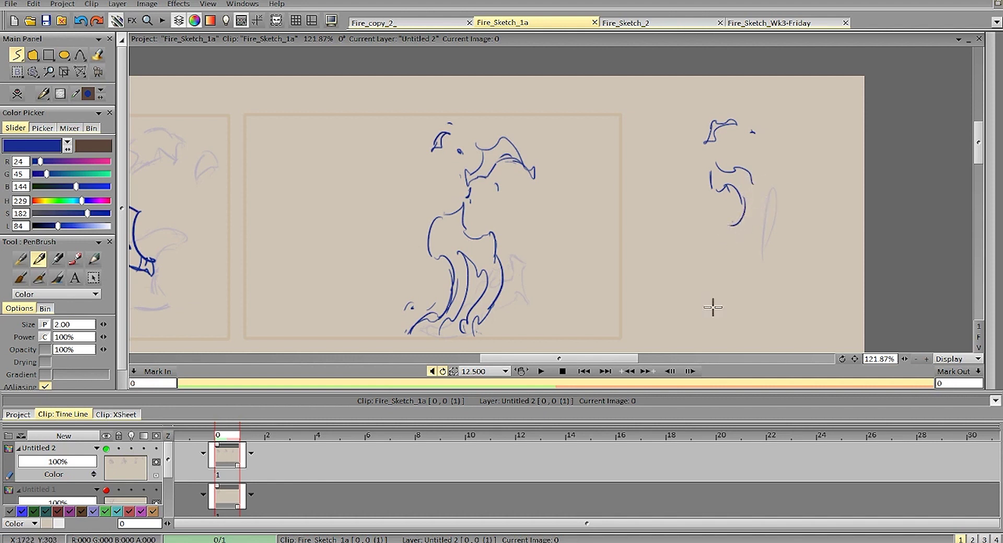
- Draw a small hooked flame remnant with a dot near the base and complete the outer edge of the crescent piece above
{"action": "mouse_move", "coordinate": [701, 323]}
{"action": "left_mouse_down"}
{"action": "mouse_move", "coordinate": [711, 286]}
{"action": "mouse_move", "coordinate": [729, 292]}
{"action": "mouse_move", "coordinate": [711, 317]}
{"action": "left_mouse_up"}
{"action": "key", "text": "ctrl+z"}
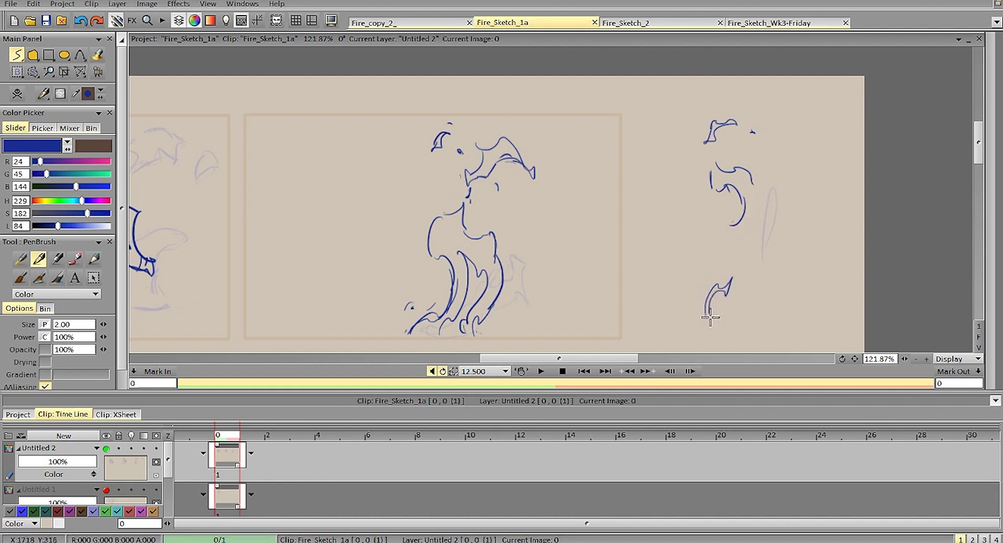
{"action": "key", "text": "ctrl+z"}
{"action": "left_click_drag", "start_coordinate": [717, 288], "coordinate": [708, 316]}
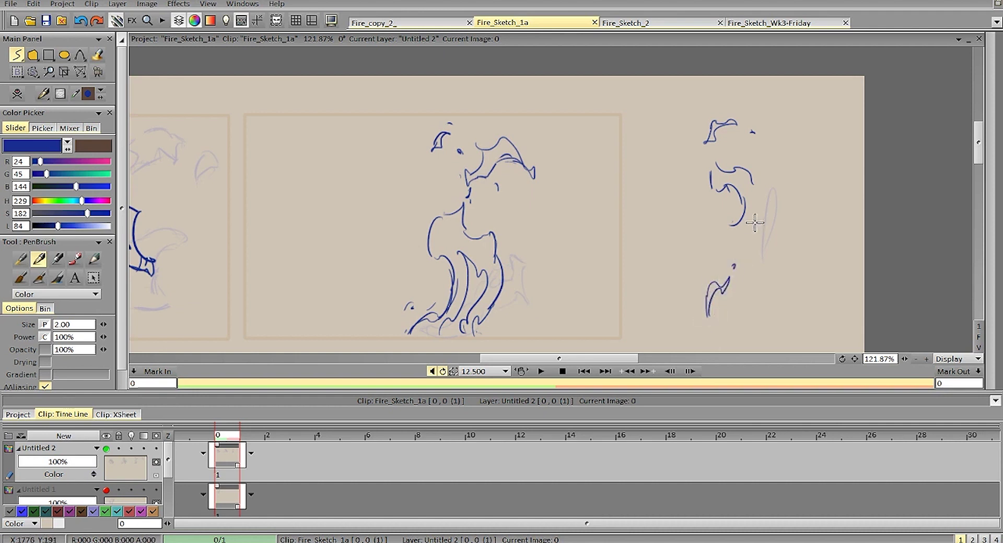
{"action": "left_click_drag", "start_coordinate": [737, 231], "coordinate": [757, 199]}
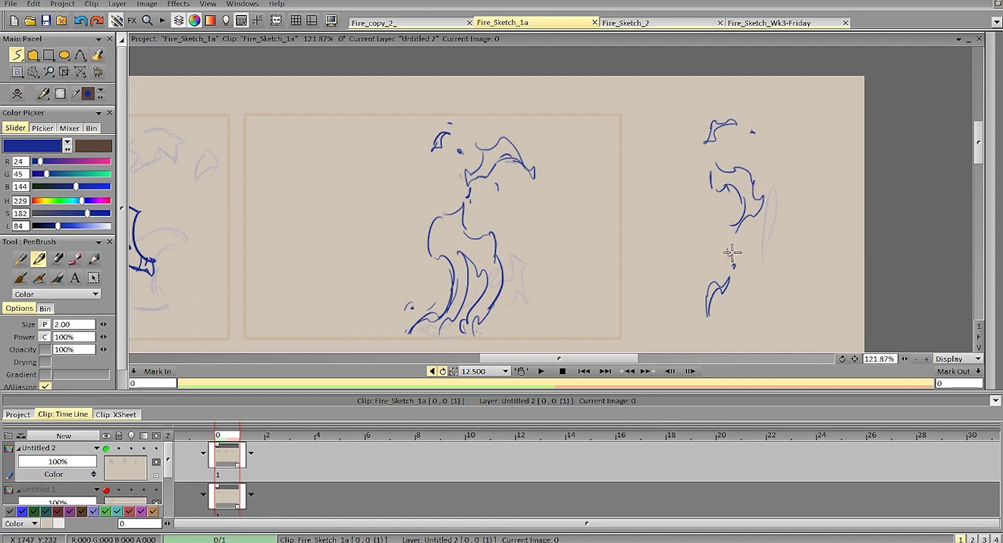
- Hide the Untitled 2 layer to expose the original rough sketches and add a new layer on top
{"action": "mouse_move", "coordinate": [575, 340]}
{"action": "left_mouse_down"}
{"action": "mouse_move", "coordinate": [397, 340]}
{"action": "mouse_move", "coordinate": [552, 365]}
{"action": "mouse_move", "coordinate": [436, 360]}
{"action": "left_mouse_up"}
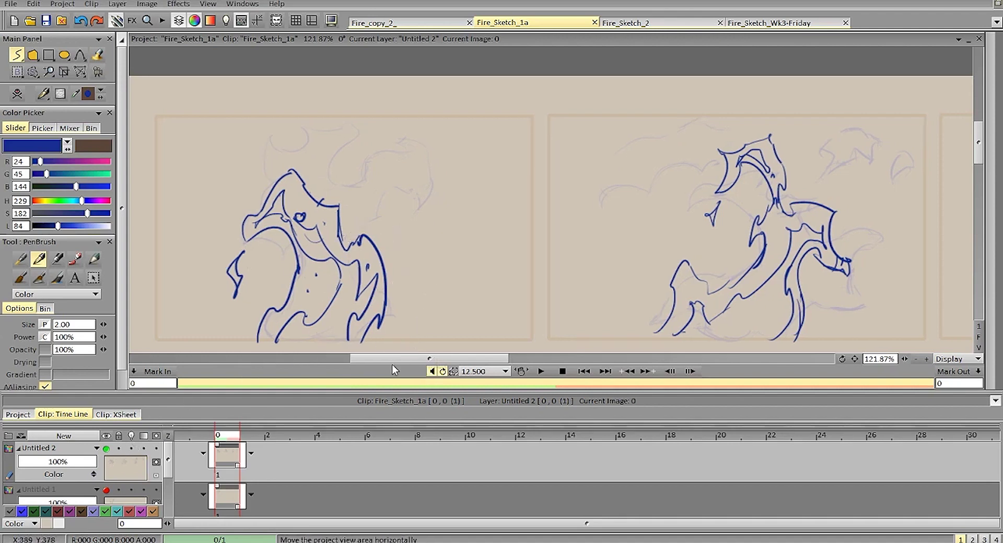
{"action": "mouse_move", "coordinate": [392, 359]}
{"action": "left_mouse_down"}
{"action": "mouse_move", "coordinate": [549, 352]}
{"action": "mouse_move", "coordinate": [430, 355]}
{"action": "left_mouse_up"}
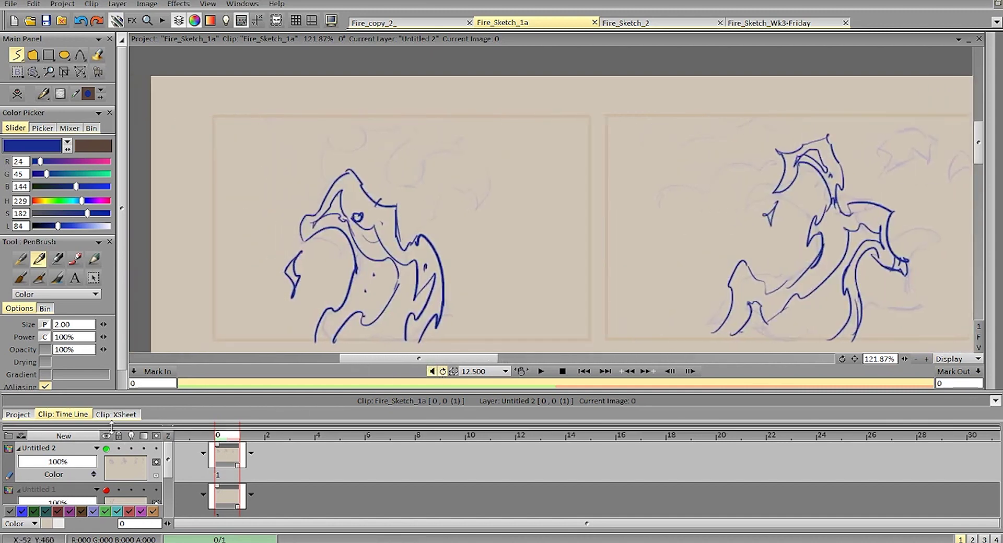
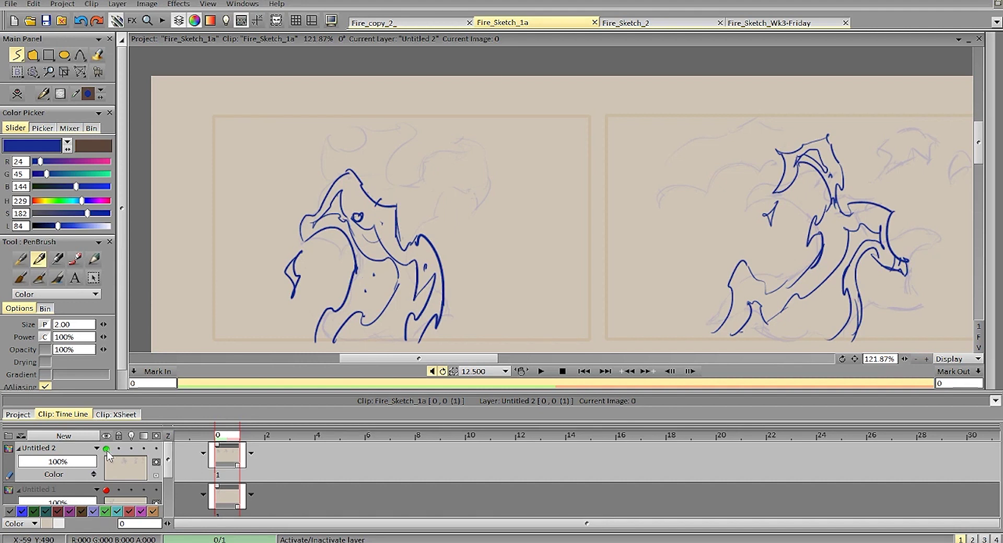
{"action": "left_click", "coordinate": [106, 450]}
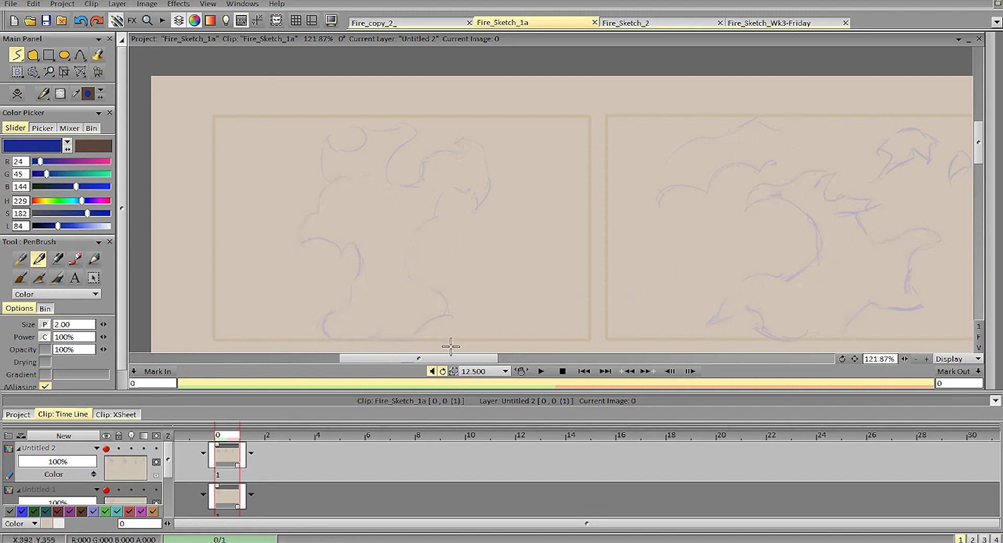
{"action": "left_click_drag", "start_coordinate": [452, 358], "coordinate": [525, 353]}
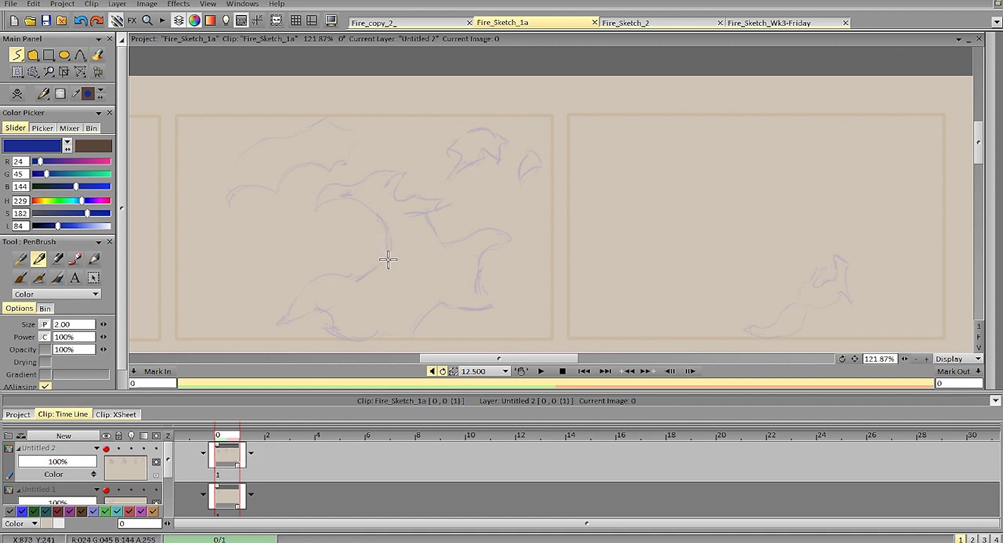
{"action": "key", "text": "ctrl+shift+n"}
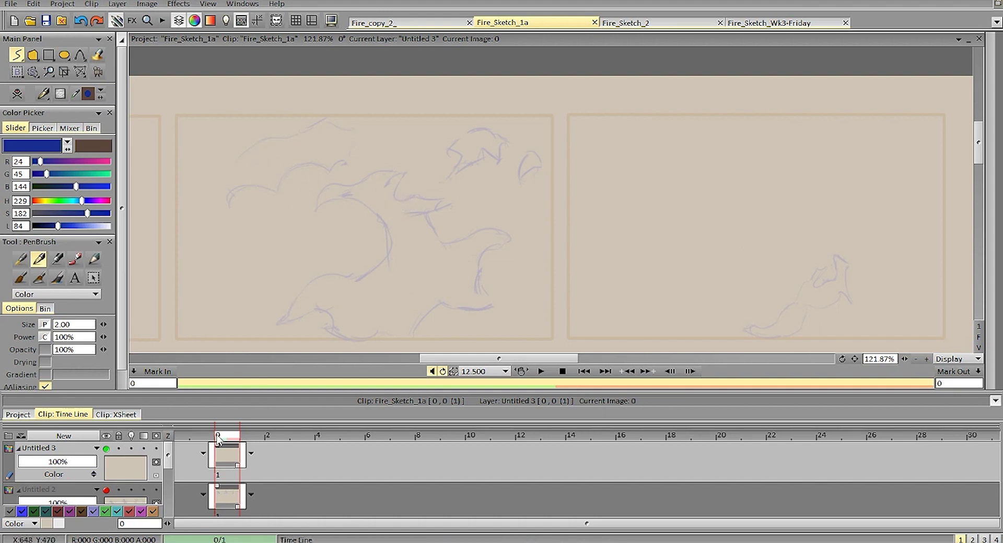
- Mark straight-sided boxes over the second frame's upper left cloud shape and its small upper right detached piece
{"action": "left_click_drag", "start_coordinate": [252, 140], "coordinate": [276, 193]}
{"action": "left_click_drag", "start_coordinate": [312, 123], "coordinate": [327, 184]}
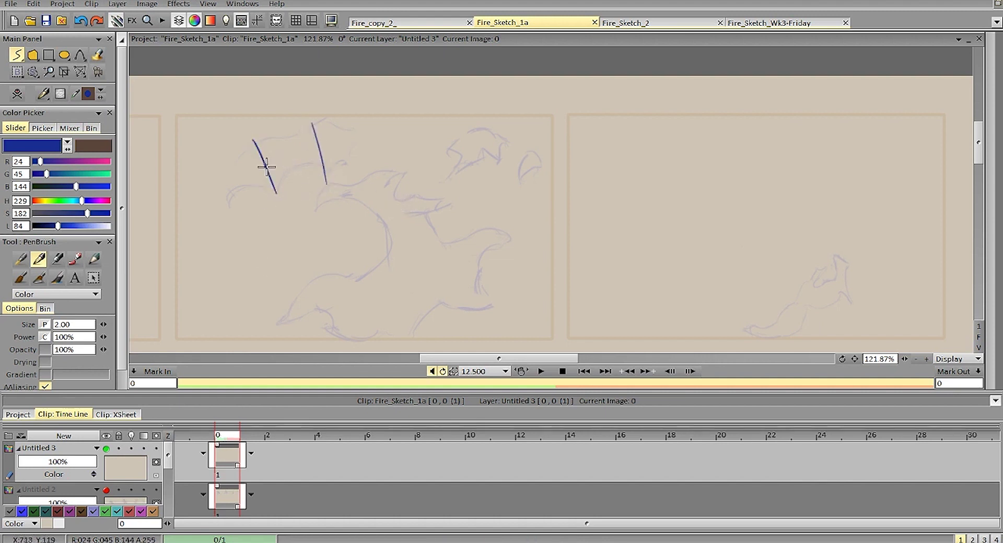
{"action": "mouse_move", "coordinate": [214, 171]}
{"action": "left_mouse_down"}
{"action": "mouse_move", "coordinate": [328, 116]}
{"action": "mouse_move", "coordinate": [227, 165]}
{"action": "mouse_move", "coordinate": [338, 158]}
{"action": "left_mouse_up"}
{"action": "left_click_drag", "start_coordinate": [332, 115], "coordinate": [344, 164]}
{"action": "mouse_move", "coordinate": [455, 142]}
{"action": "left_mouse_down"}
{"action": "mouse_move", "coordinate": [460, 157]}
{"action": "mouse_move", "coordinate": [502, 141]}
{"action": "left_mouse_up"}
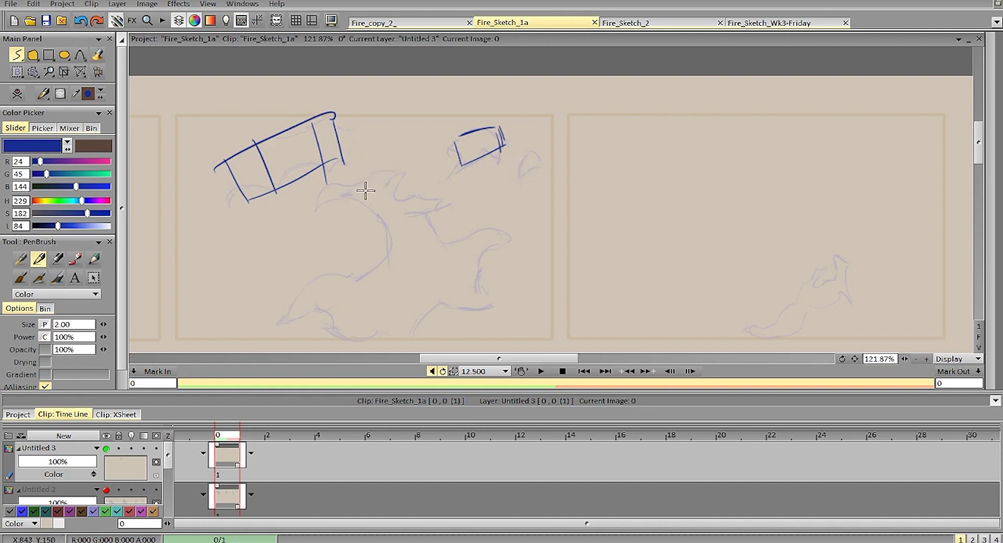
- Mark the even shapes on both sides of the second frame's middle curl and draw two parallel diagonals across its lower body
{"action": "left_click_drag", "start_coordinate": [360, 165], "coordinate": [375, 216]}
{"action": "mouse_move", "coordinate": [318, 195]}
{"action": "left_mouse_down"}
{"action": "mouse_move", "coordinate": [398, 167]}
{"action": "mouse_move", "coordinate": [402, 191]}
{"action": "mouse_move", "coordinate": [326, 204]}
{"action": "mouse_move", "coordinate": [404, 192]}
{"action": "left_mouse_up"}
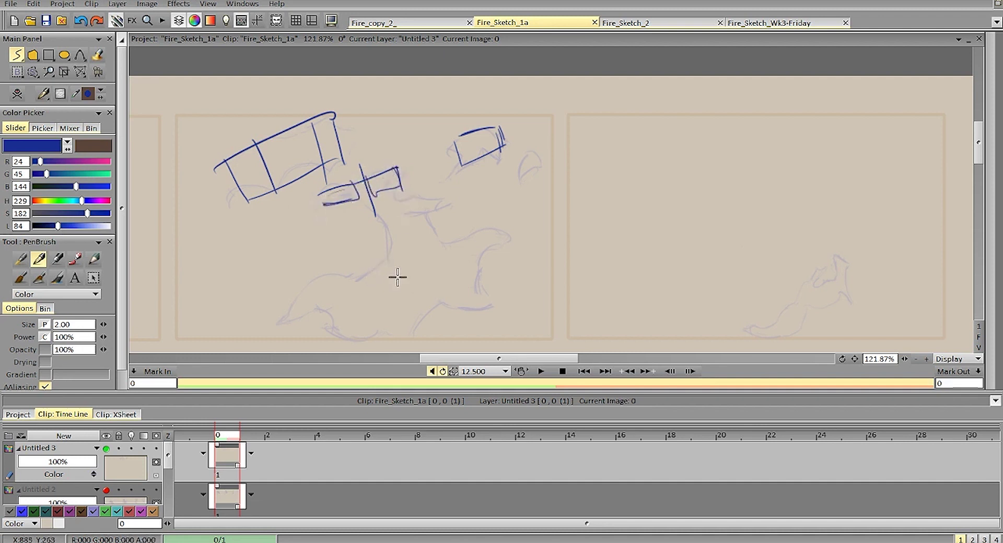
{"action": "left_click_drag", "start_coordinate": [353, 285], "coordinate": [409, 237]}
{"action": "left_click_drag", "start_coordinate": [406, 336], "coordinate": [453, 285]}
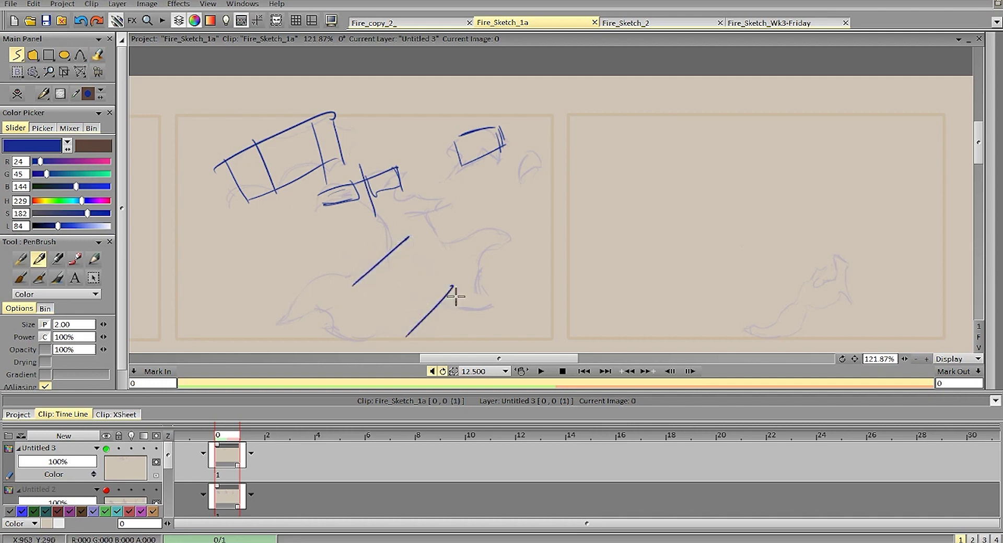
- Hide the Untitled 3 annotation layer, then show and activate Untitled 2 for drawing in the second row's first frame
{"action": "left_click_drag", "start_coordinate": [444, 359], "coordinate": [393, 361]}
{"action": "left_click", "coordinate": [106, 449]}
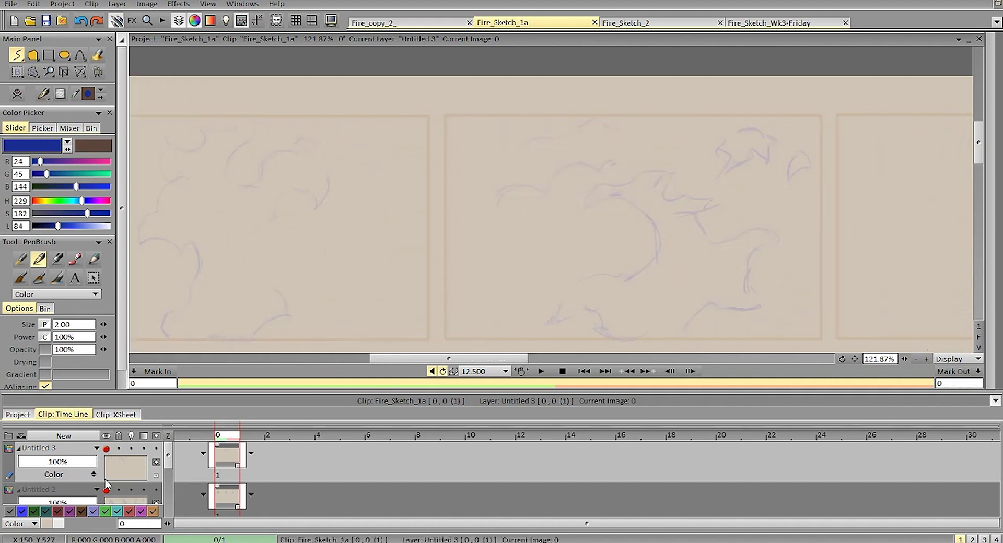
{"action": "left_click", "coordinate": [106, 490]}
{"action": "left_click_drag", "start_coordinate": [984, 165], "coordinate": [982, 189]}
{"action": "left_click_drag", "start_coordinate": [499, 358], "coordinate": [473, 358]}
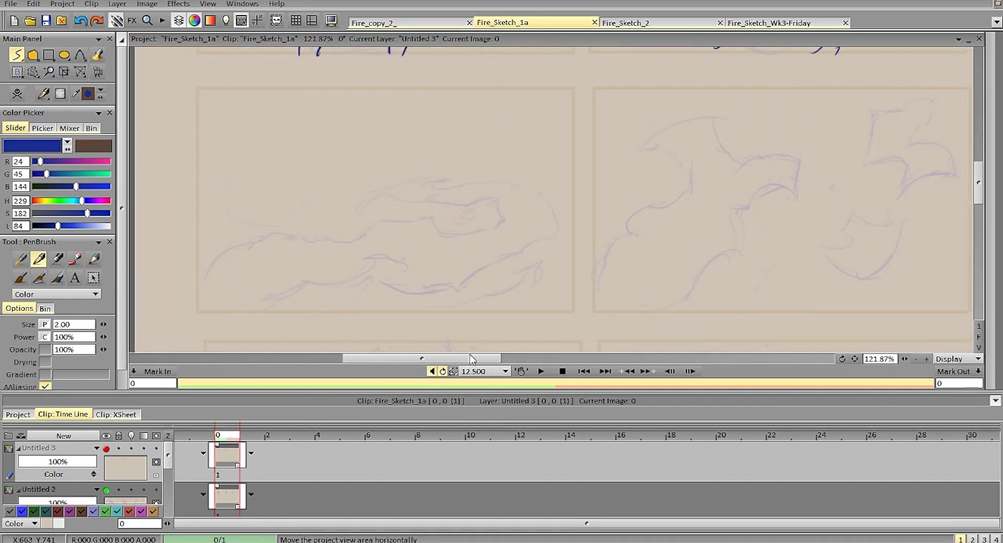
{"action": "left_click", "coordinate": [206, 286]}
{"action": "left_click", "coordinate": [231, 502]}
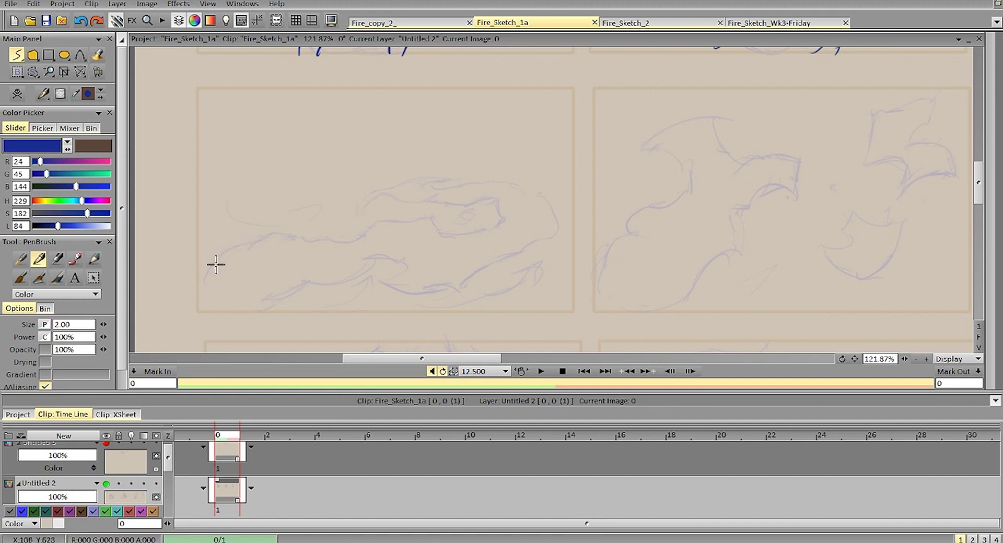
- Draw the second-row first flame's upper contour, dipping into a curled hook and ending in a pointed, backward-reaching tongue
{"action": "mouse_move", "coordinate": [202, 276]}
{"action": "left_mouse_down"}
{"action": "mouse_move", "coordinate": [318, 239]}
{"action": "mouse_move", "coordinate": [334, 261]}
{"action": "mouse_move", "coordinate": [330, 247]}
{"action": "mouse_move", "coordinate": [437, 217]}
{"action": "left_mouse_up"}
{"action": "key", "text": "ctrl+z"}
{"action": "key", "text": "ctrl+z"}
{"action": "mouse_move", "coordinate": [335, 255]}
{"action": "left_mouse_down"}
{"action": "mouse_move", "coordinate": [396, 223]}
{"action": "mouse_move", "coordinate": [429, 220]}
{"action": "mouse_move", "coordinate": [449, 236]}
{"action": "mouse_move", "coordinate": [458, 190]}
{"action": "mouse_move", "coordinate": [384, 188]}
{"action": "mouse_move", "coordinate": [348, 205]}
{"action": "mouse_move", "coordinate": [352, 196]}
{"action": "mouse_move", "coordinate": [432, 165]}
{"action": "mouse_move", "coordinate": [426, 187]}
{"action": "mouse_move", "coordinate": [464, 178]}
{"action": "left_mouse_up"}
{"action": "key", "text": "shift+d"}
{"action": "mouse_move", "coordinate": [359, 196]}
{"action": "left_mouse_down"}
{"action": "mouse_move", "coordinate": [340, 197]}
{"action": "mouse_move", "coordinate": [385, 200]}
{"action": "left_mouse_up"}
{"action": "key", "text": "d"}
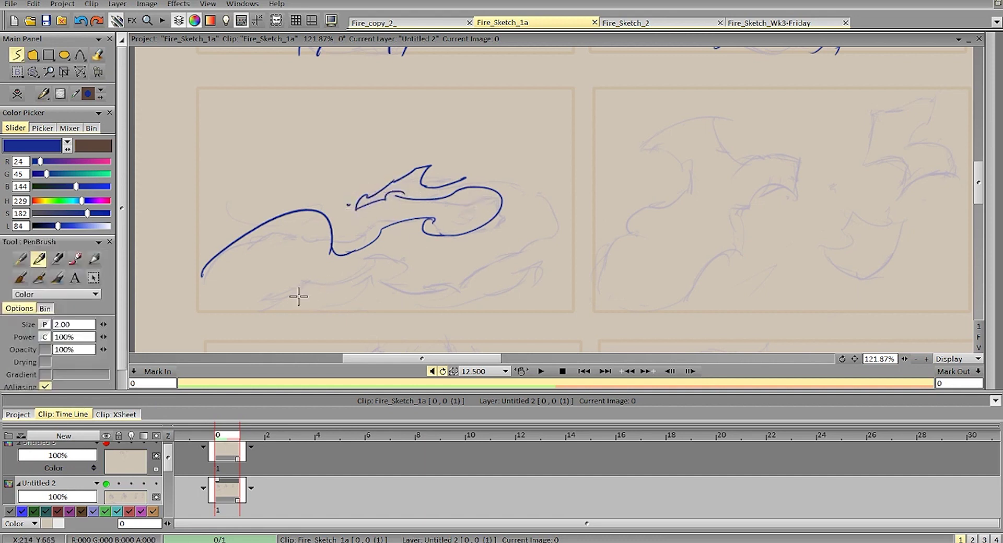
{"action": "mouse_move", "coordinate": [267, 314]}
{"action": "left_mouse_down"}
{"action": "mouse_move", "coordinate": [326, 277]}
{"action": "mouse_move", "coordinate": [297, 291]}
{"action": "mouse_move", "coordinate": [318, 268]}
{"action": "mouse_move", "coordinate": [324, 277]}
{"action": "mouse_move", "coordinate": [415, 262]}
{"action": "left_mouse_up"}
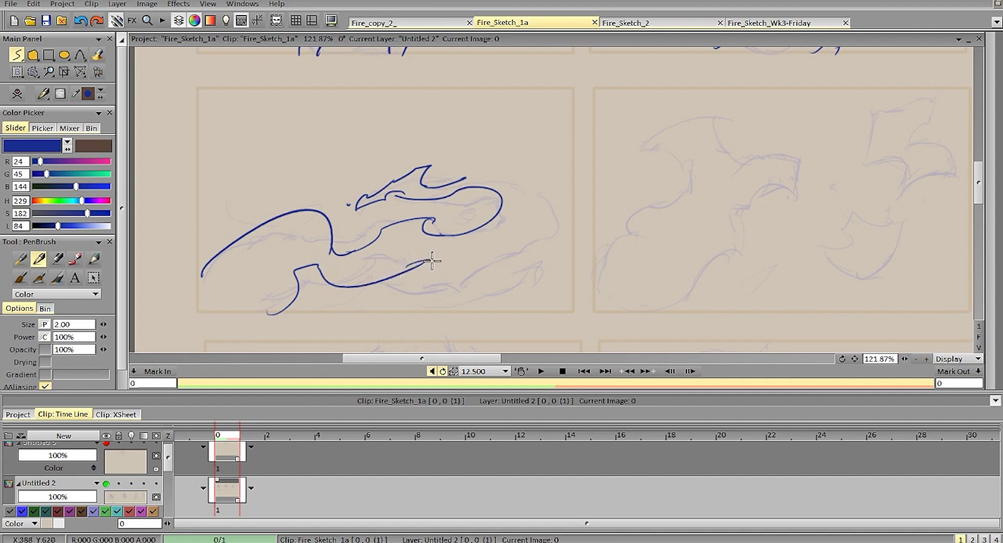
{"action": "key", "text": "ctrl+z"}
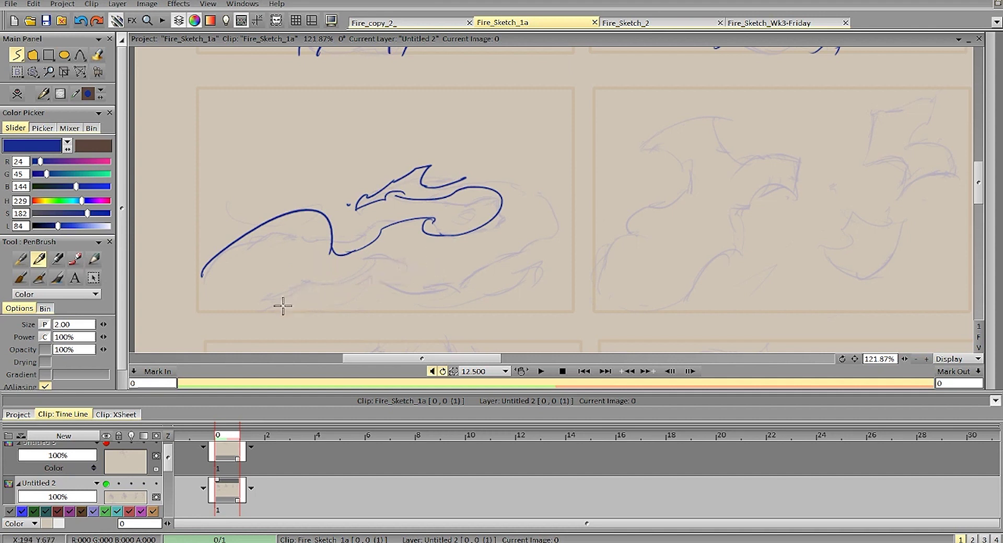
{"action": "left_click_drag", "start_coordinate": [279, 311], "coordinate": [337, 268]}
{"action": "key", "text": "ctrl+z"}
{"action": "left_click_drag", "start_coordinate": [294, 307], "coordinate": [333, 269]}
{"action": "key", "text": "ctrl+z"}
{"action": "mouse_move", "coordinate": [302, 312]}
{"action": "left_mouse_down"}
{"action": "mouse_move", "coordinate": [325, 270]}
{"action": "mouse_move", "coordinate": [326, 286]}
{"action": "mouse_move", "coordinate": [387, 264]}
{"action": "mouse_move", "coordinate": [395, 242]}
{"action": "mouse_move", "coordinate": [422, 233]}
{"action": "mouse_move", "coordinate": [477, 250]}
{"action": "left_mouse_up"}
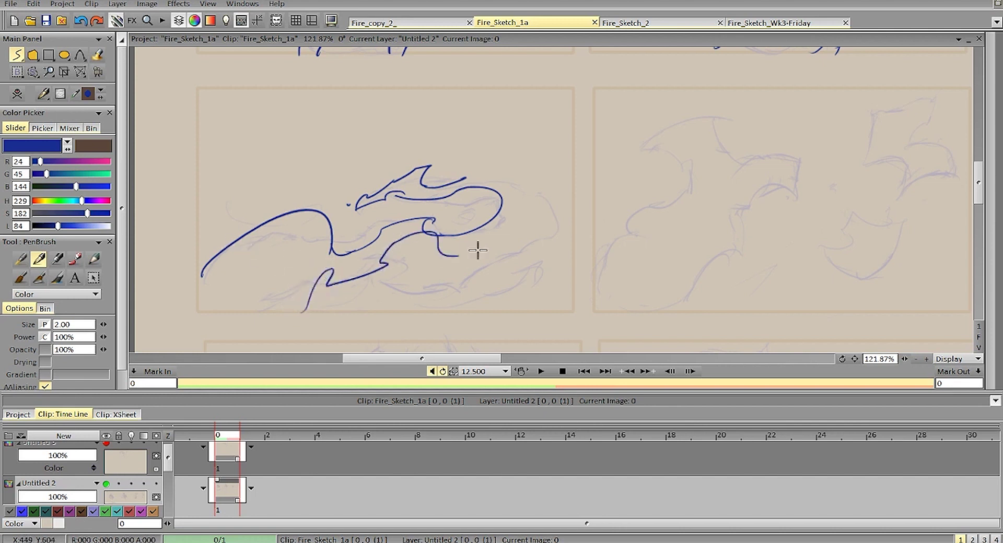
{"action": "key", "text": "ctrl+z"}
{"action": "left_click_drag", "start_coordinate": [302, 315], "coordinate": [363, 276]}
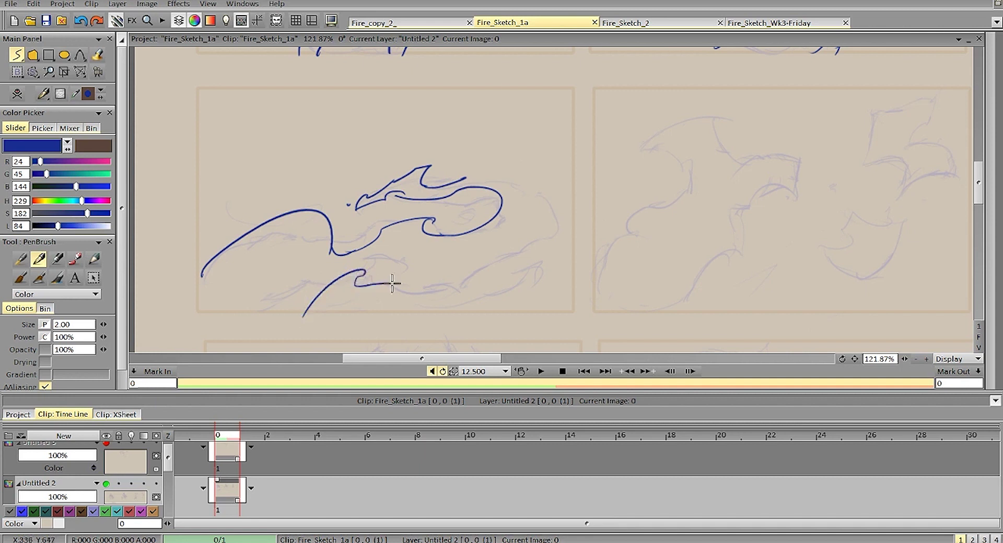
{"action": "key", "text": "ctrl+z"}
- Draw the flame's lower contour with a hooked notch and carry its right edge up to a point joining the upper tongue
{"action": "mouse_move", "coordinate": [296, 307]}
{"action": "left_mouse_down"}
{"action": "mouse_move", "coordinate": [412, 260]}
{"action": "mouse_move", "coordinate": [408, 286]}
{"action": "mouse_move", "coordinate": [514, 233]}
{"action": "left_mouse_up"}
{"action": "mouse_move", "coordinate": [467, 178]}
{"action": "left_mouse_down"}
{"action": "mouse_move", "coordinate": [517, 178]}
{"action": "mouse_move", "coordinate": [512, 237]}
{"action": "left_mouse_up"}
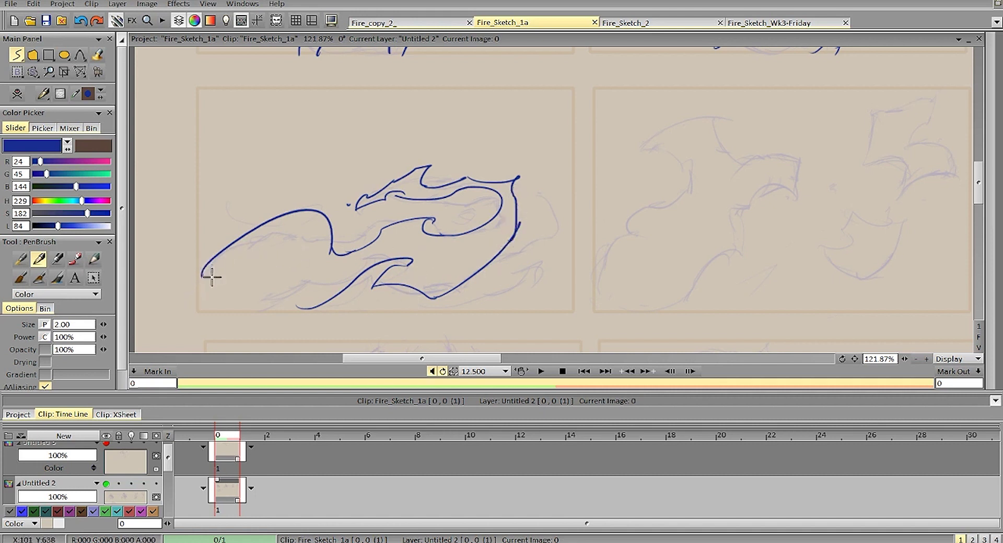
- Reshape the flame's left base with a small hook and lower tongue, and add flowing inner contours through the body
{"action": "key", "text": "shift+d"}
{"action": "key", "text": "ctrl+z"}
{"action": "key", "text": "d"}
{"action": "mouse_move", "coordinate": [233, 244]}
{"action": "left_mouse_down"}
{"action": "mouse_move", "coordinate": [202, 275]}
{"action": "mouse_move", "coordinate": [221, 243]}
{"action": "mouse_move", "coordinate": [208, 249]}
{"action": "mouse_move", "coordinate": [192, 285]}
{"action": "mouse_move", "coordinate": [202, 310]}
{"action": "mouse_move", "coordinate": [269, 250]}
{"action": "mouse_move", "coordinate": [313, 245]}
{"action": "mouse_move", "coordinate": [298, 307]}
{"action": "left_mouse_up"}
{"action": "key", "text": "ctrl+z"}
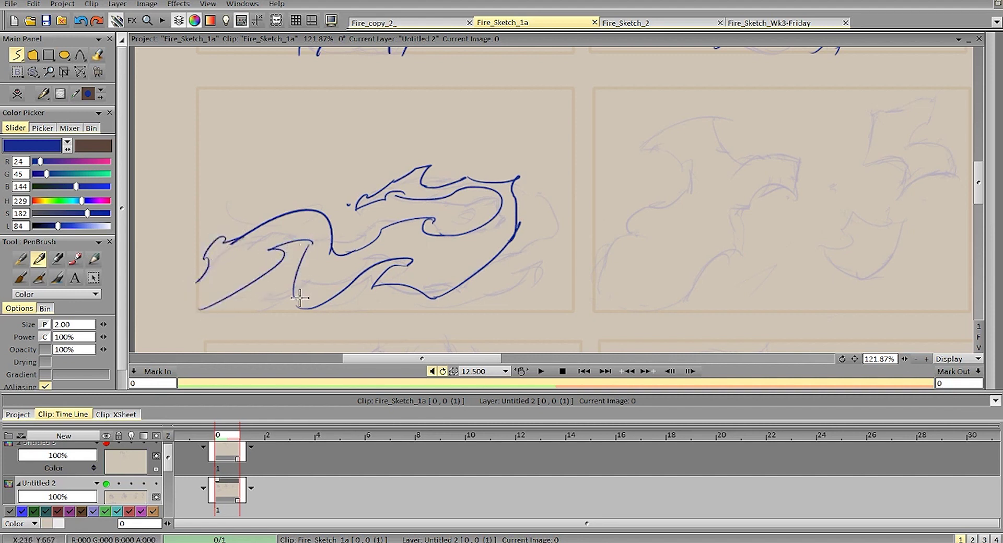
{"action": "key", "text": "ctrl+z"}
{"action": "mouse_move", "coordinate": [309, 242]}
{"action": "left_mouse_down"}
{"action": "mouse_move", "coordinate": [373, 252]}
{"action": "mouse_move", "coordinate": [390, 240]}
{"action": "mouse_move", "coordinate": [296, 313]}
{"action": "mouse_move", "coordinate": [430, 256]}
{"action": "mouse_move", "coordinate": [386, 247]}
{"action": "mouse_move", "coordinate": [437, 251]}
{"action": "mouse_move", "coordinate": [409, 274]}
{"action": "mouse_move", "coordinate": [450, 276]}
{"action": "mouse_move", "coordinate": [508, 219]}
{"action": "mouse_move", "coordinate": [388, 242]}
{"action": "left_mouse_up"}
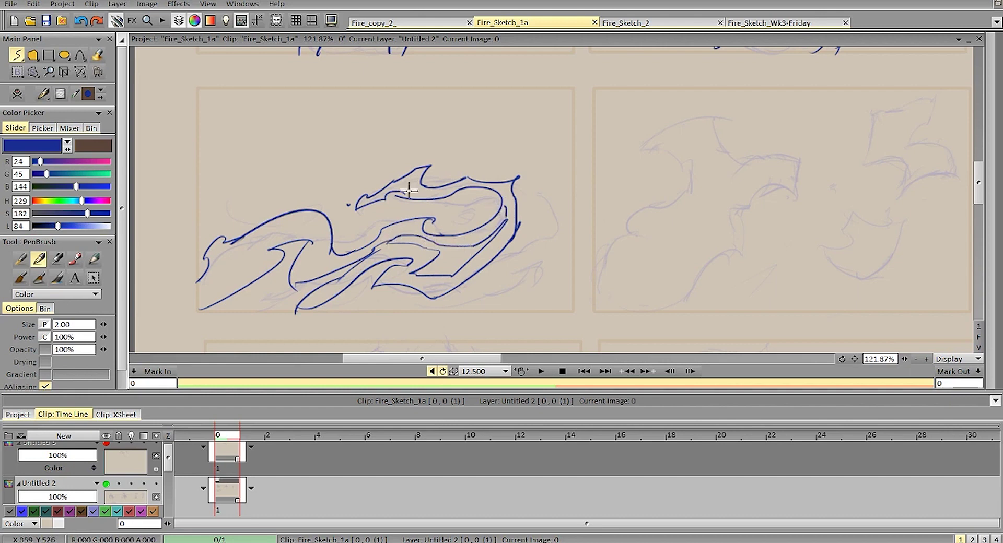
{"action": "mouse_move", "coordinate": [462, 359]}
{"action": "left_mouse_down"}
{"action": "mouse_move", "coordinate": [544, 358]}
{"action": "mouse_move", "coordinate": [454, 359]}
{"action": "mouse_move", "coordinate": [467, 351]}
{"action": "left_mouse_up"}
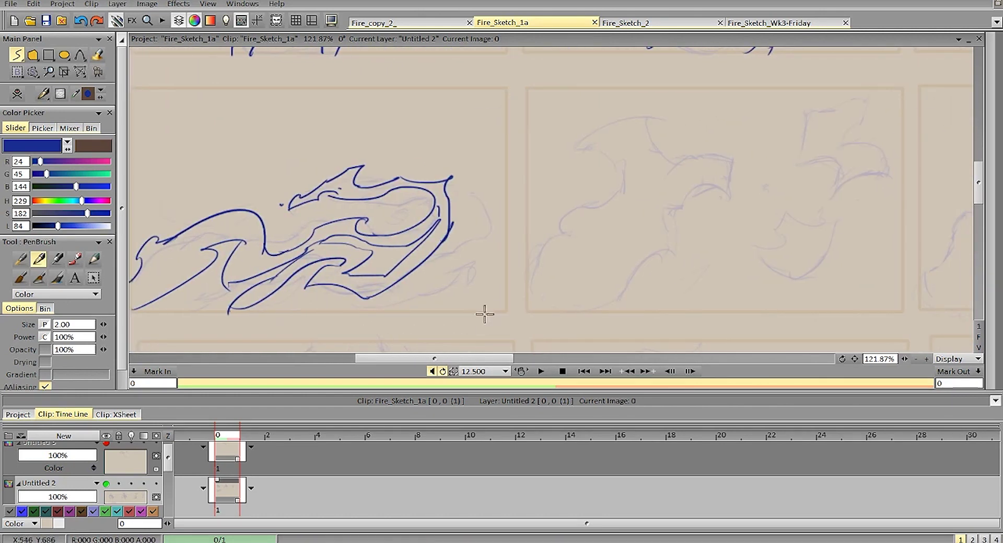
{"action": "left_click_drag", "start_coordinate": [253, 314], "coordinate": [461, 160]}
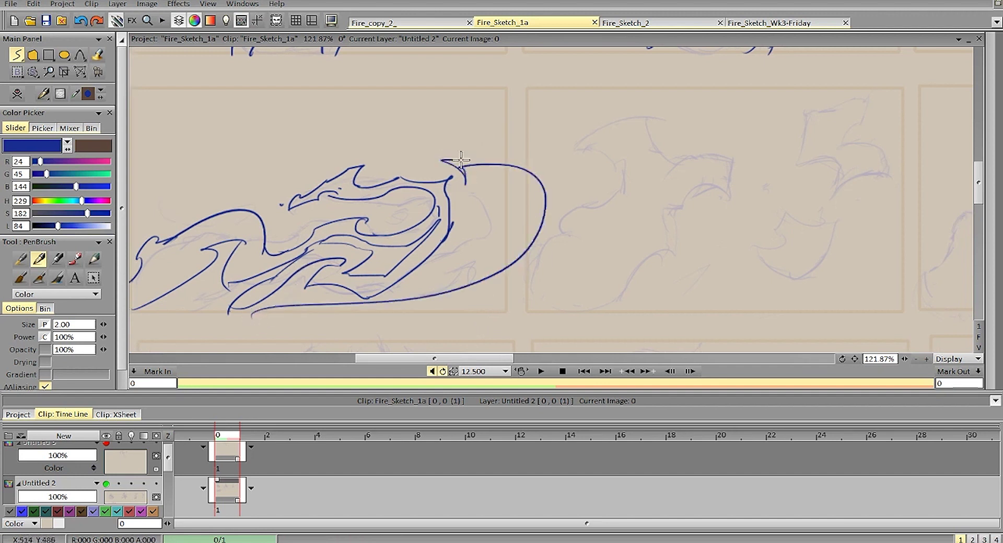
{"action": "key", "text": "ctrl+z"}
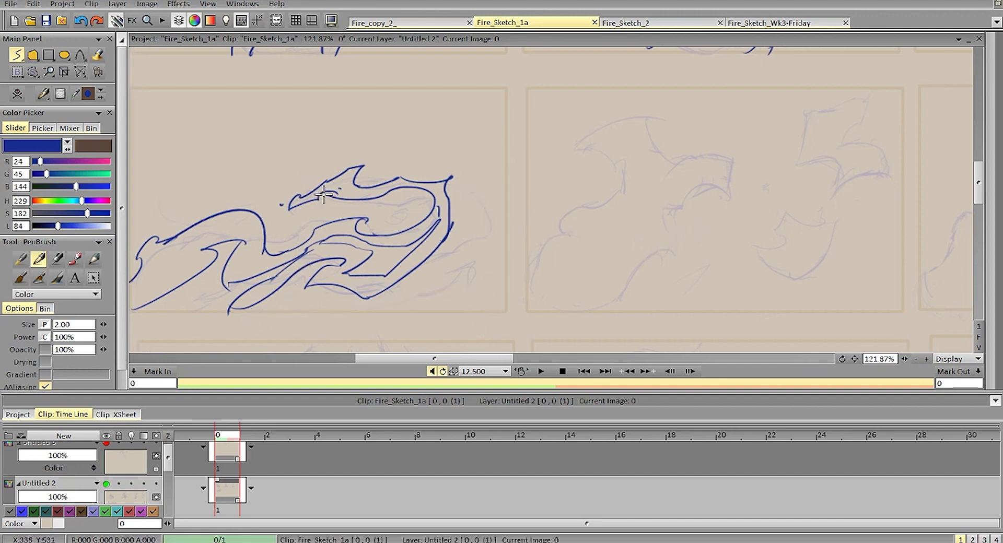
{"action": "left_click_drag", "start_coordinate": [308, 170], "coordinate": [266, 202]}
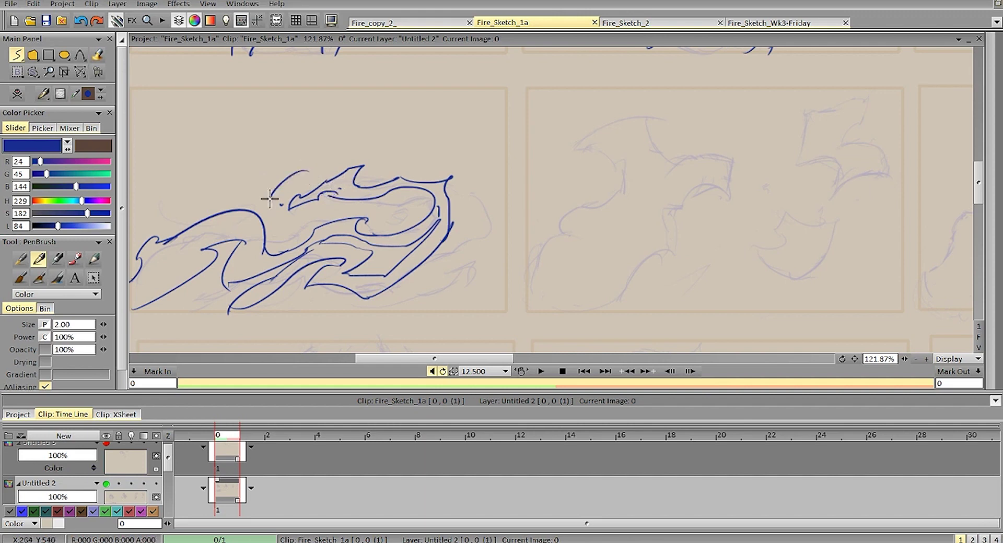
{"action": "key", "text": "ctrl+z"}
- Draw a small pointed detached flame fragment with a dot in the upper part of the second row's second frame
{"action": "mouse_move", "coordinate": [656, 152]}
{"action": "left_mouse_down"}
{"action": "mouse_move", "coordinate": [619, 187]}
{"action": "mouse_move", "coordinate": [628, 203]}
{"action": "mouse_move", "coordinate": [647, 199]}
{"action": "mouse_move", "coordinate": [638, 176]}
{"action": "mouse_move", "coordinate": [656, 157]}
{"action": "mouse_move", "coordinate": [633, 188]}
{"action": "mouse_move", "coordinate": [761, 173]}
{"action": "left_mouse_up"}
{"action": "key", "text": "shift+d"}
{"action": "key", "text": "d"}
{"action": "key", "text": "ctrl+z"}
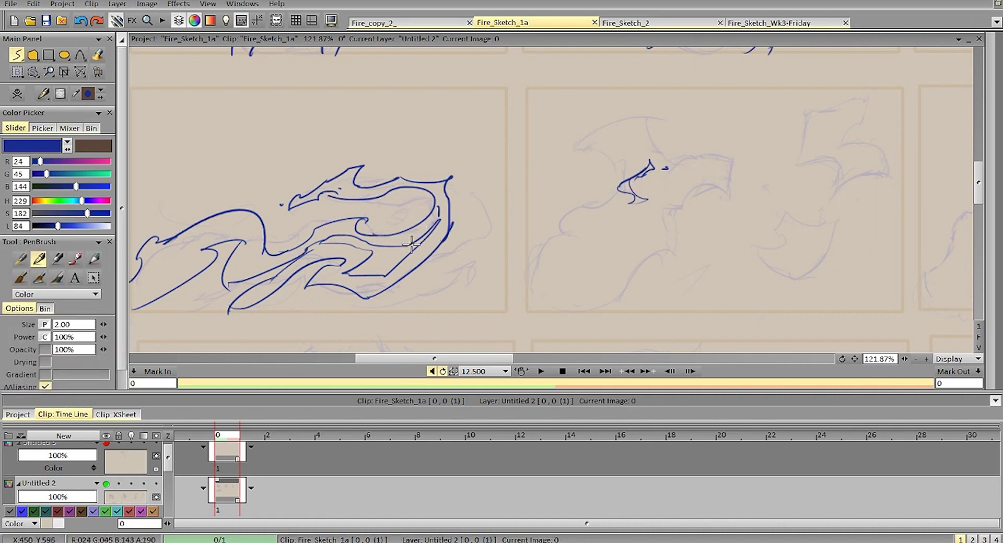
- Draw a long outer tongue sweeping up from the first flame's lower body and curling into a hook beyond its right edge
{"action": "left_click_drag", "start_coordinate": [356, 285], "coordinate": [463, 186]}
{"action": "key", "text": "ctrl+z"}
{"action": "mouse_move", "coordinate": [411, 274]}
{"action": "left_mouse_down"}
{"action": "mouse_move", "coordinate": [490, 220]}
{"action": "mouse_move", "coordinate": [474, 193]}
{"action": "left_mouse_up"}
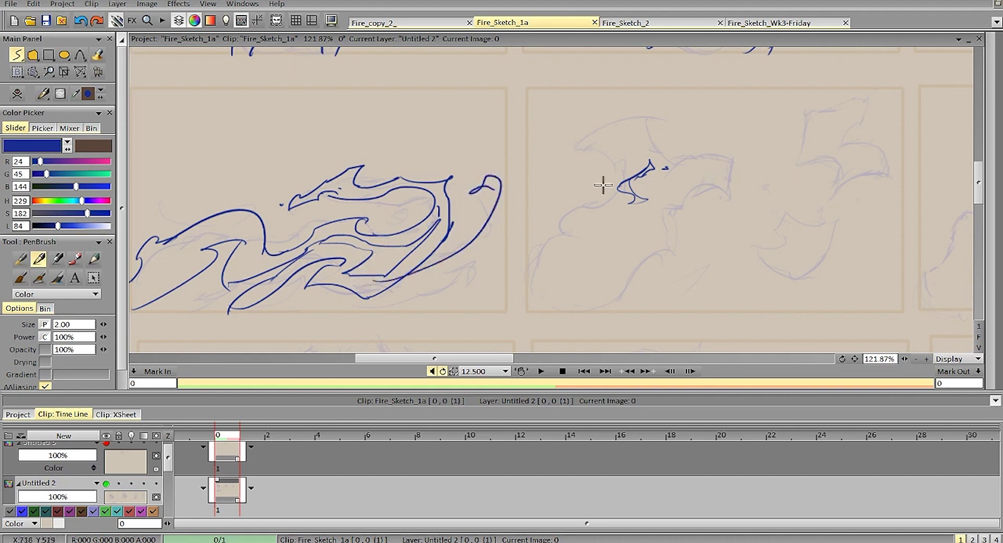
- Undo the first flame's outer tongue and outline a hooked, pointed tongue at the upper right of the second flame
{"action": "key", "text": "ctrl+z"}
{"action": "mouse_move", "coordinate": [759, 166]}
{"action": "left_mouse_down"}
{"action": "mouse_move", "coordinate": [797, 184]}
{"action": "mouse_move", "coordinate": [772, 242]}
{"action": "mouse_move", "coordinate": [853, 217]}
{"action": "mouse_move", "coordinate": [847, 176]}
{"action": "mouse_move", "coordinate": [778, 157]}
{"action": "left_mouse_up"}
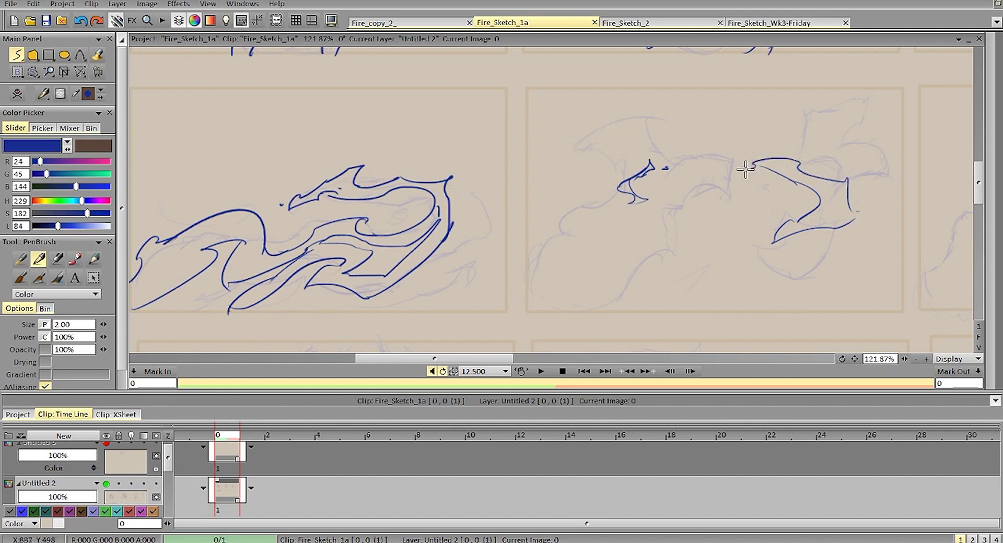
{"action": "left_click_drag", "start_coordinate": [714, 172], "coordinate": [750, 171]}
- Draw the second flame's body with a hooked left shoulder, a dip toward the right end and a sweeping lower edge
{"action": "mouse_move", "coordinate": [521, 298]}
{"action": "left_mouse_down"}
{"action": "mouse_move", "coordinate": [613, 243]}
{"action": "mouse_move", "coordinate": [674, 218]}
{"action": "mouse_move", "coordinate": [695, 247]}
{"action": "mouse_move", "coordinate": [775, 256]}
{"action": "left_mouse_up"}
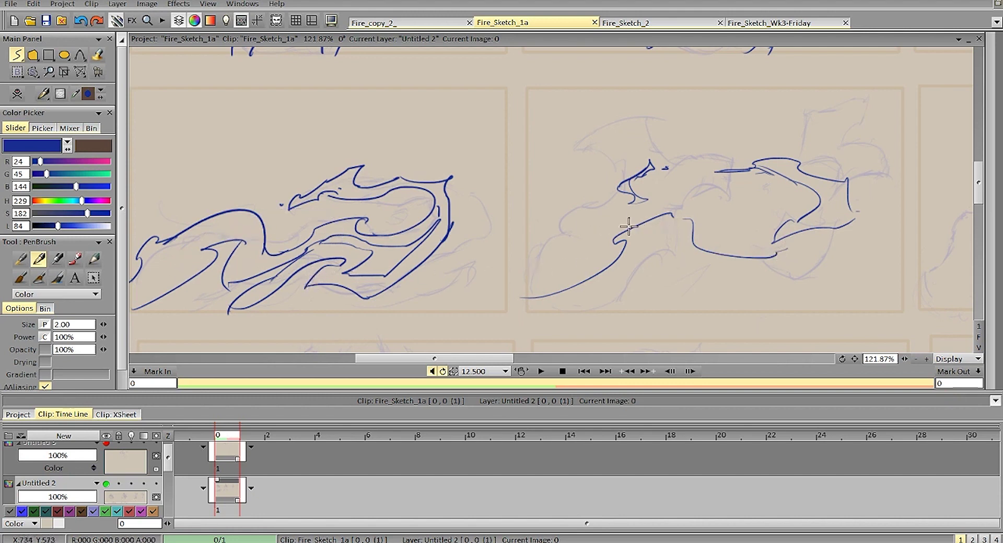
{"action": "left_click_drag", "start_coordinate": [629, 227], "coordinate": [697, 221]}
{"action": "key", "text": "ctrl+z"}
{"action": "mouse_move", "coordinate": [655, 310]}
{"action": "left_mouse_down"}
{"action": "mouse_move", "coordinate": [726, 269]}
{"action": "mouse_move", "coordinate": [783, 265]}
{"action": "mouse_move", "coordinate": [786, 245]}
{"action": "left_mouse_up"}
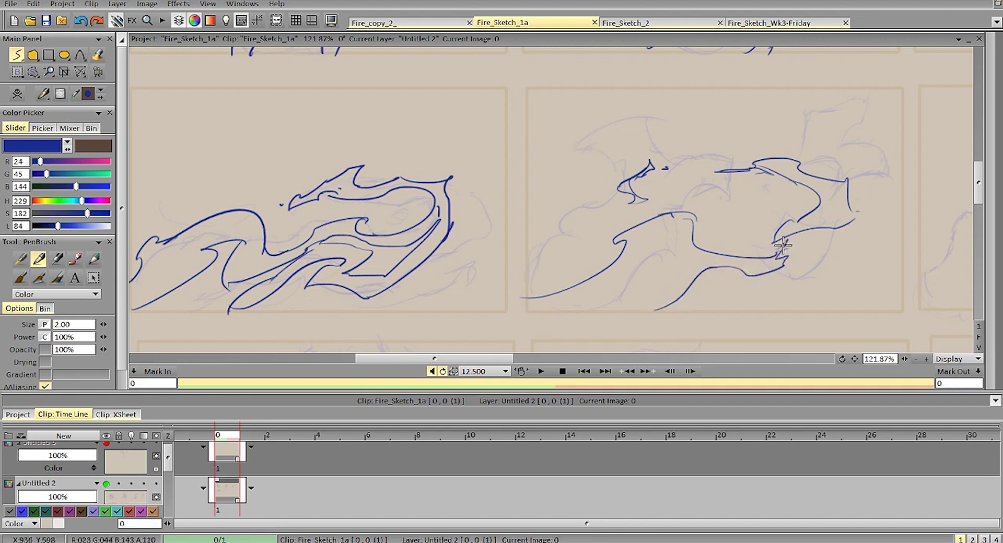
- Add flowing inner contours to the second flame's lower body and a small curled tongue at its left base
{"action": "mouse_move", "coordinate": [565, 306]}
{"action": "left_mouse_down"}
{"action": "mouse_move", "coordinate": [651, 253]}
{"action": "mouse_move", "coordinate": [687, 245]}
{"action": "mouse_move", "coordinate": [739, 263]}
{"action": "mouse_move", "coordinate": [690, 268]}
{"action": "left_mouse_up"}
{"action": "mouse_move", "coordinate": [698, 261]}
{"action": "left_mouse_down"}
{"action": "mouse_move", "coordinate": [635, 309]}
{"action": "mouse_move", "coordinate": [687, 254]}
{"action": "mouse_move", "coordinate": [720, 263]}
{"action": "mouse_move", "coordinate": [624, 313]}
{"action": "left_mouse_up"}
{"action": "key", "text": "ctrl+z"}
{"action": "key", "text": "ctrl+z"}
{"action": "key", "text": "ctrl+z"}
{"action": "key", "text": "ctrl+z"}
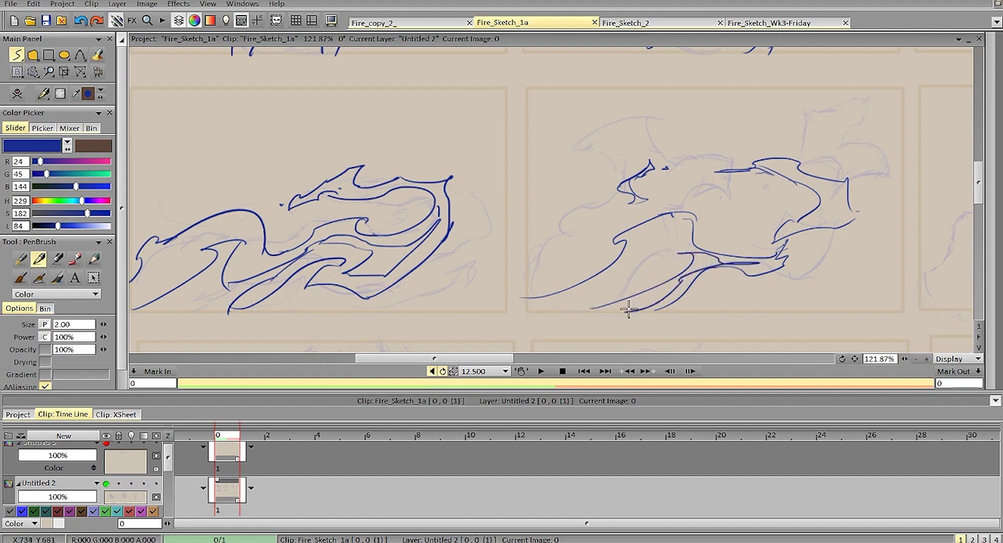
{"action": "left_click_drag", "start_coordinate": [706, 242], "coordinate": [717, 255]}
{"action": "left_click_drag", "start_coordinate": [575, 290], "coordinate": [530, 307]}
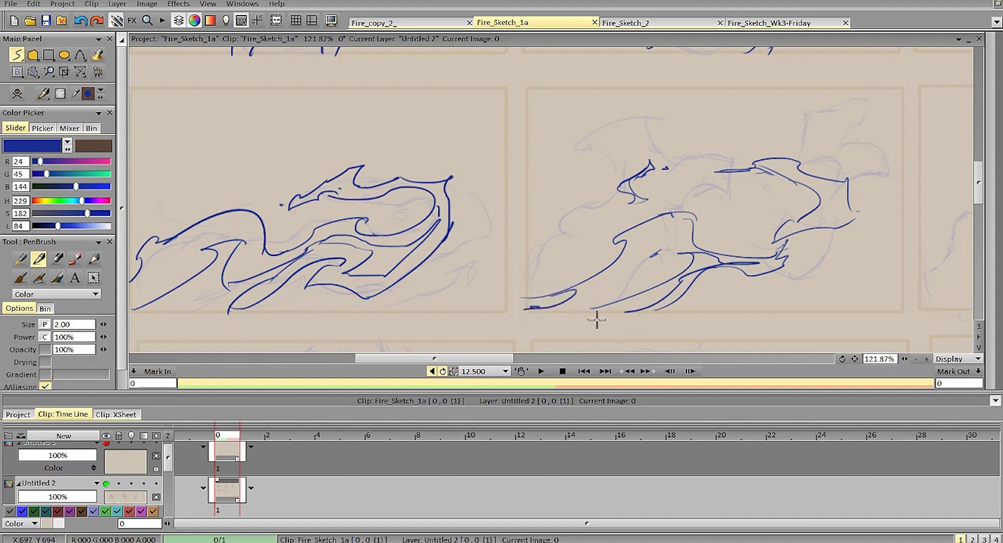
- Erase the hooked contours at the second flame's upper right end, keeping the lower body
{"action": "key", "text": "shift+d"}
{"action": "mouse_move", "coordinate": [751, 230]}
{"action": "left_mouse_down"}
{"action": "mouse_move", "coordinate": [829, 191]}
{"action": "mouse_move", "coordinate": [757, 230]}
{"action": "mouse_move", "coordinate": [765, 245]}
{"action": "left_mouse_up"}
{"action": "mouse_move", "coordinate": [762, 248]}
{"action": "left_mouse_down"}
{"action": "mouse_move", "coordinate": [774, 256]}
{"action": "mouse_move", "coordinate": [754, 197]}
{"action": "left_mouse_up"}
{"action": "key", "text": "b"}
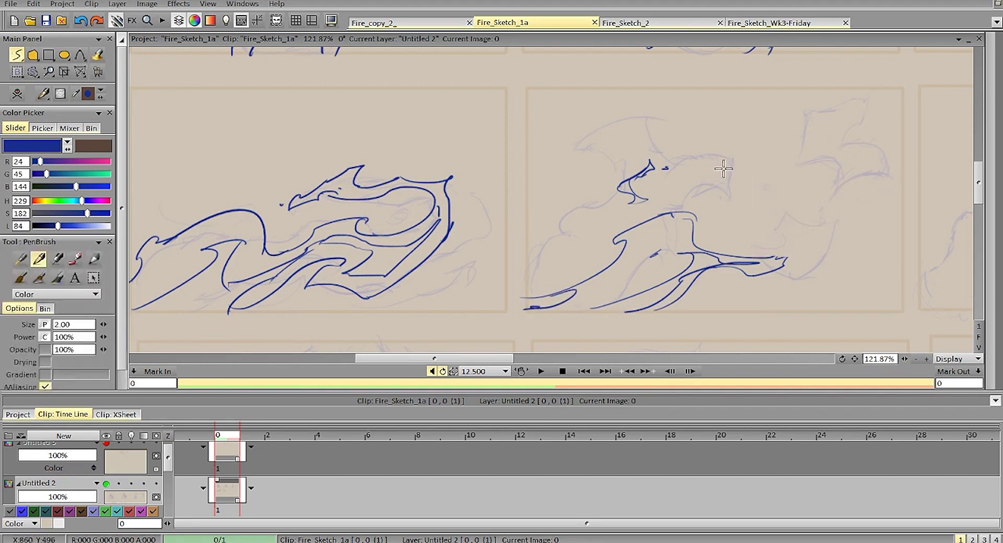
- Redraw the second flame's right end as a wide curl opening left, and replace the detached fragment with pointed pieces near the curl's opening
{"action": "mouse_move", "coordinate": [718, 165]}
{"action": "left_mouse_down"}
{"action": "mouse_move", "coordinate": [763, 187]}
{"action": "mouse_move", "coordinate": [797, 216]}
{"action": "left_mouse_up"}
{"action": "key", "text": "ctrl+z"}
{"action": "mouse_move", "coordinate": [783, 256]}
{"action": "left_mouse_down"}
{"action": "mouse_move", "coordinate": [832, 217]}
{"action": "mouse_move", "coordinate": [789, 177]}
{"action": "mouse_move", "coordinate": [720, 183]}
{"action": "left_mouse_up"}
{"action": "mouse_move", "coordinate": [773, 163]}
{"action": "left_mouse_down"}
{"action": "mouse_move", "coordinate": [838, 164]}
{"action": "mouse_move", "coordinate": [857, 196]}
{"action": "mouse_move", "coordinate": [847, 229]}
{"action": "mouse_move", "coordinate": [773, 271]}
{"action": "left_mouse_up"}
{"action": "key", "text": "ctrl+z"}
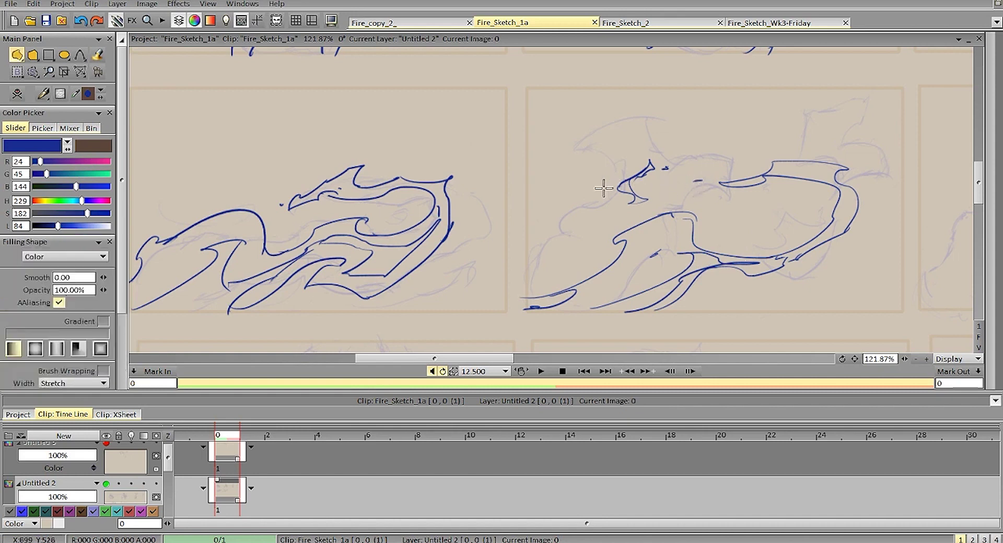
{"action": "mouse_move", "coordinate": [700, 180]}
{"action": "left_mouse_down"}
{"action": "mouse_move", "coordinate": [709, 205]}
{"action": "mouse_move", "coordinate": [728, 211]}
{"action": "left_mouse_up"}
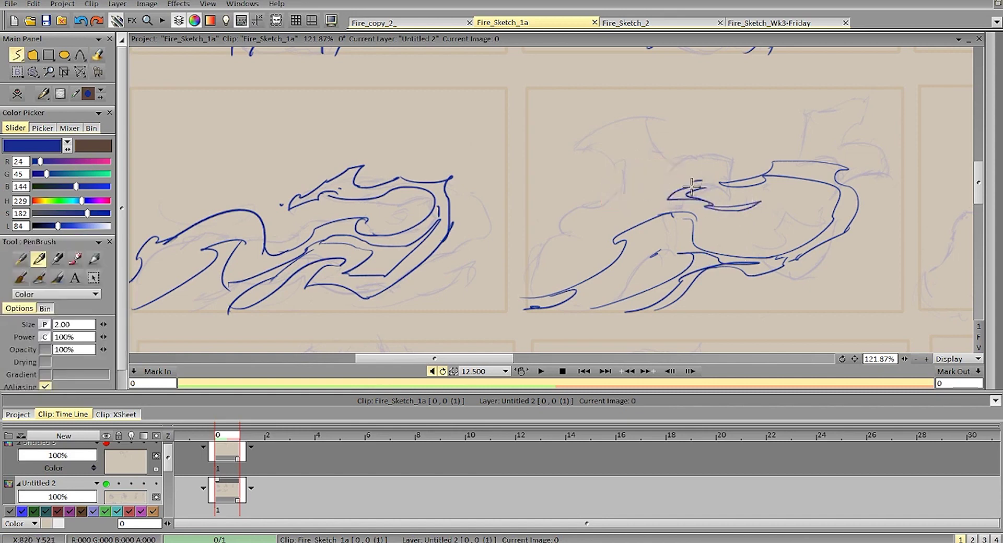
- Mark the first flame's upper left tip with a vertical stroke, and try a loop around the tip and an outer right tongue
{"action": "mouse_move", "coordinate": [452, 360]}
{"action": "left_mouse_down"}
{"action": "mouse_move", "coordinate": [467, 364]}
{"action": "mouse_move", "coordinate": [457, 360]}
{"action": "left_mouse_up"}
{"action": "mouse_move", "coordinate": [277, 221]}
{"action": "left_mouse_down"}
{"action": "mouse_move", "coordinate": [278, 165]}
{"action": "mouse_move", "coordinate": [311, 217]}
{"action": "mouse_move", "coordinate": [230, 209]}
{"action": "mouse_move", "coordinate": [309, 218]}
{"action": "left_mouse_up"}
{"action": "key", "text": "ctrl+z"}
{"action": "left_click_drag", "start_coordinate": [296, 210], "coordinate": [313, 213]}
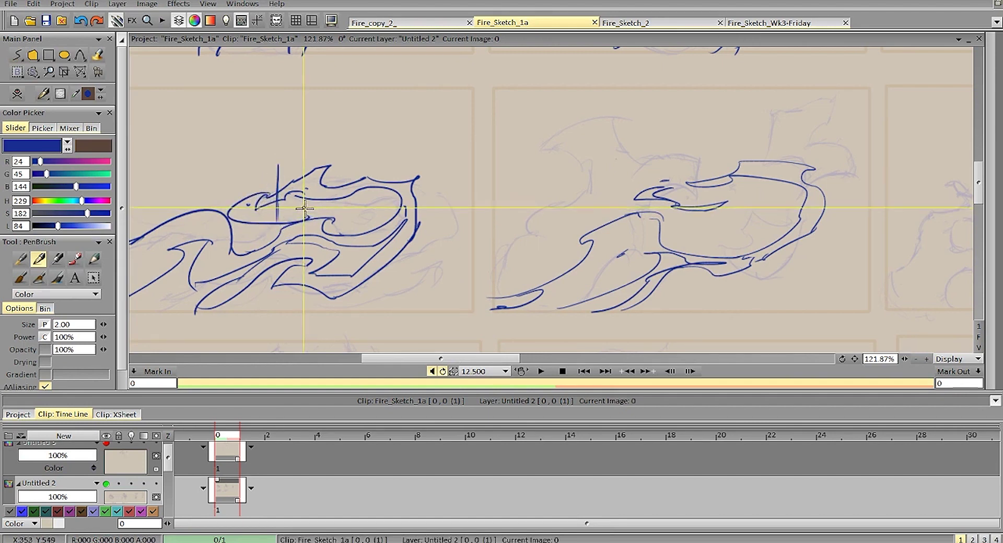
{"action": "key", "text": "ctrl+z"}
{"action": "left_click_drag", "start_coordinate": [403, 250], "coordinate": [439, 195]}
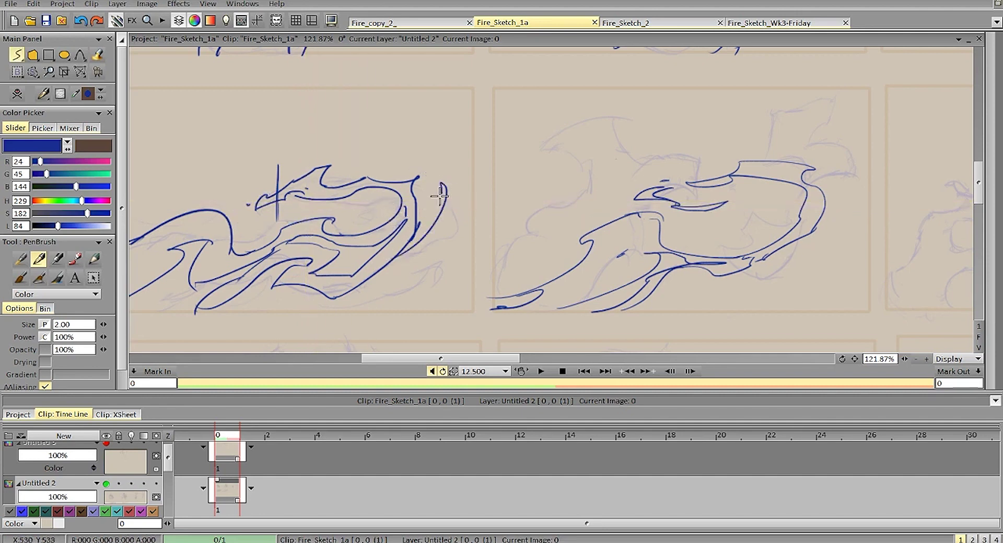
{"action": "key", "text": "ctrl+z"}
- Rework the second flame's outer right edge into a pointed, hooked piece with inner contour lines
{"action": "left_click_drag", "start_coordinate": [500, 359], "coordinate": [523, 358]}
{"action": "key", "text": "shift+d"}
{"action": "mouse_move", "coordinate": [675, 236]}
{"action": "left_mouse_down"}
{"action": "mouse_move", "coordinate": [710, 197]}
{"action": "mouse_move", "coordinate": [701, 243]}
{"action": "mouse_move", "coordinate": [659, 250]}
{"action": "mouse_move", "coordinate": [691, 250]}
{"action": "mouse_move", "coordinate": [723, 206]}
{"action": "mouse_move", "coordinate": [668, 237]}
{"action": "mouse_move", "coordinate": [708, 199]}
{"action": "left_mouse_up"}
{"action": "key", "text": "d"}
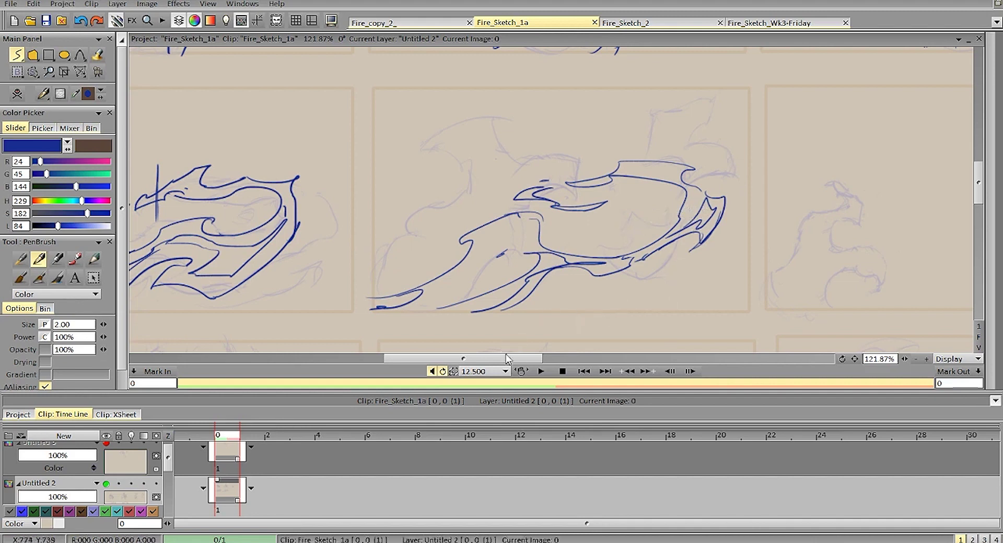
- Draw the third flame's upper arc with a forked left tip, a small pointed fragment below it and a jagged right end
{"action": "left_click_drag", "start_coordinate": [505, 358], "coordinate": [555, 358]}
{"action": "mouse_move", "coordinate": [704, 193]}
{"action": "left_mouse_down"}
{"action": "mouse_move", "coordinate": [682, 193]}
{"action": "mouse_move", "coordinate": [720, 182]}
{"action": "mouse_move", "coordinate": [672, 169]}
{"action": "left_mouse_up"}
{"action": "left_click_drag", "start_coordinate": [674, 173], "coordinate": [789, 175]}
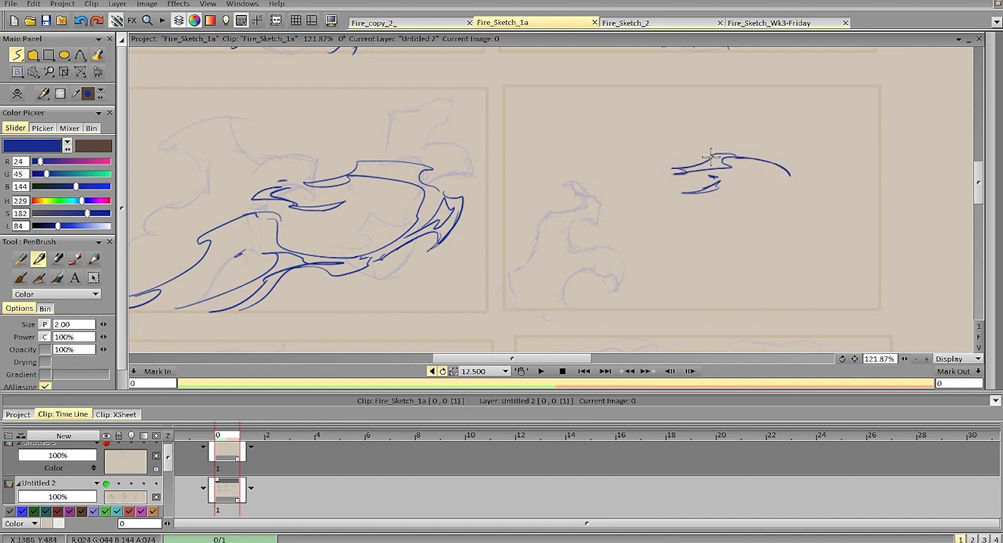
{"action": "mouse_move", "coordinate": [712, 156]}
{"action": "left_mouse_down"}
{"action": "mouse_move", "coordinate": [787, 169]}
{"action": "mouse_move", "coordinate": [795, 192]}
{"action": "left_mouse_up"}
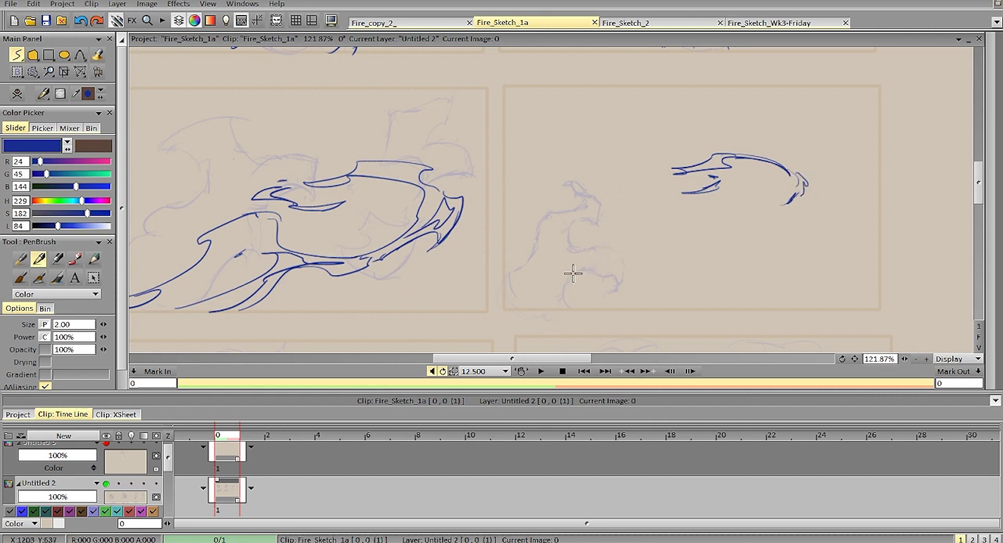
- Draw the third flame's lower body with sweeping contours, a hooked right edge joining the upper arc and flowing inner lines
{"action": "mouse_move", "coordinate": [603, 226]}
{"action": "left_mouse_down"}
{"action": "mouse_move", "coordinate": [705, 213]}
{"action": "mouse_move", "coordinate": [680, 212]}
{"action": "mouse_move", "coordinate": [698, 243]}
{"action": "mouse_move", "coordinate": [528, 295]}
{"action": "left_mouse_up"}
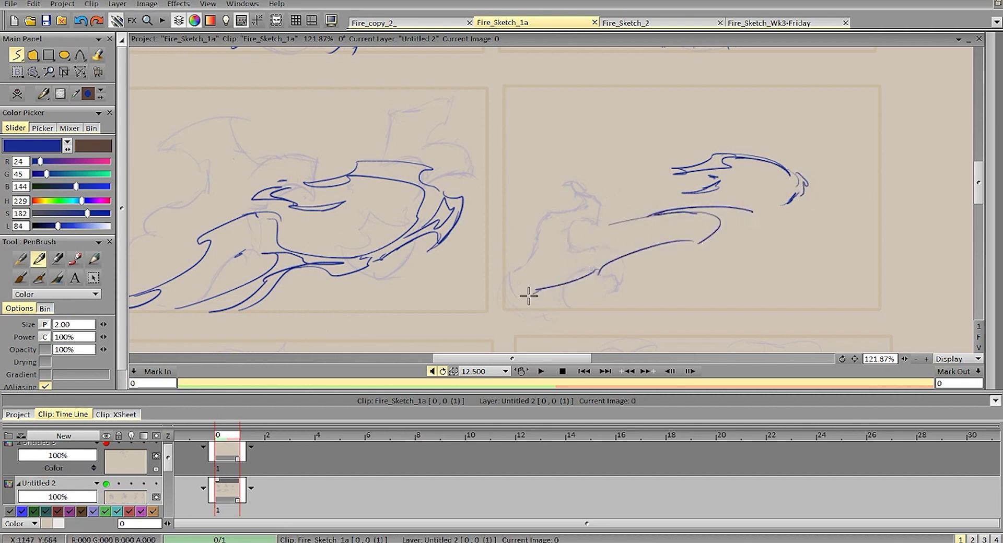
{"action": "mouse_move", "coordinate": [587, 310]}
{"action": "left_mouse_down"}
{"action": "mouse_move", "coordinate": [677, 255]}
{"action": "mouse_move", "coordinate": [715, 271]}
{"action": "mouse_move", "coordinate": [782, 213]}
{"action": "left_mouse_up"}
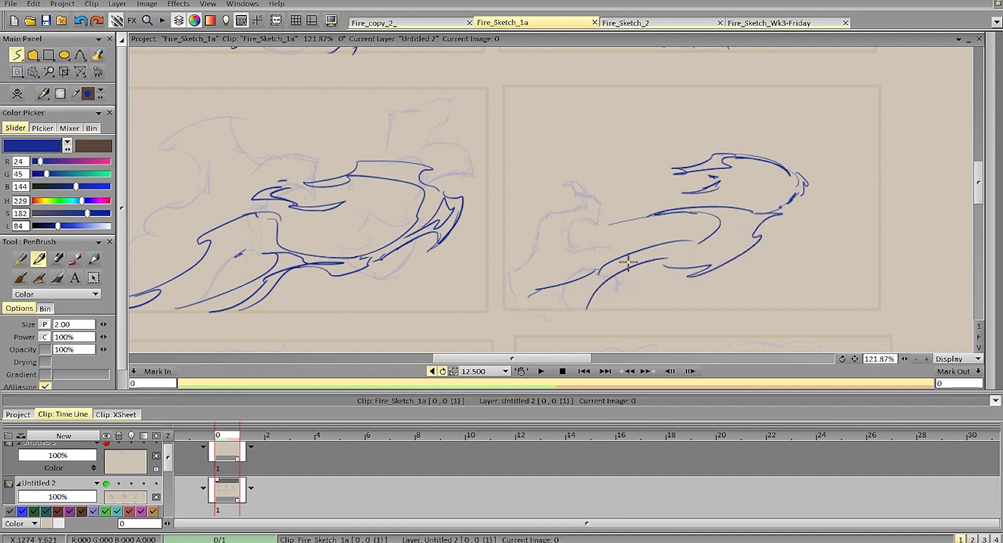
{"action": "left_click_drag", "start_coordinate": [604, 280], "coordinate": [657, 255]}
{"action": "mouse_move", "coordinate": [681, 255]}
{"action": "left_mouse_down"}
{"action": "mouse_move", "coordinate": [750, 224]}
{"action": "mouse_move", "coordinate": [719, 250]}
{"action": "left_mouse_up"}
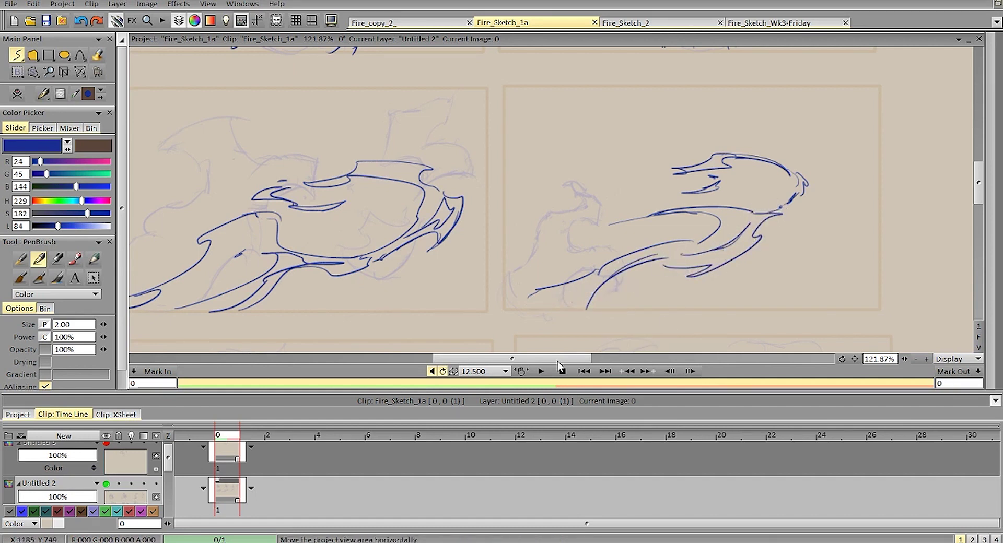
- Draw a small curved flame fragment with an inner contour and a tiny oval above it, in the space right of the third frame
{"action": "left_click_drag", "start_coordinate": [562, 359], "coordinate": [604, 345]}
{"action": "left_click_drag", "start_coordinate": [733, 166], "coordinate": [781, 189]}
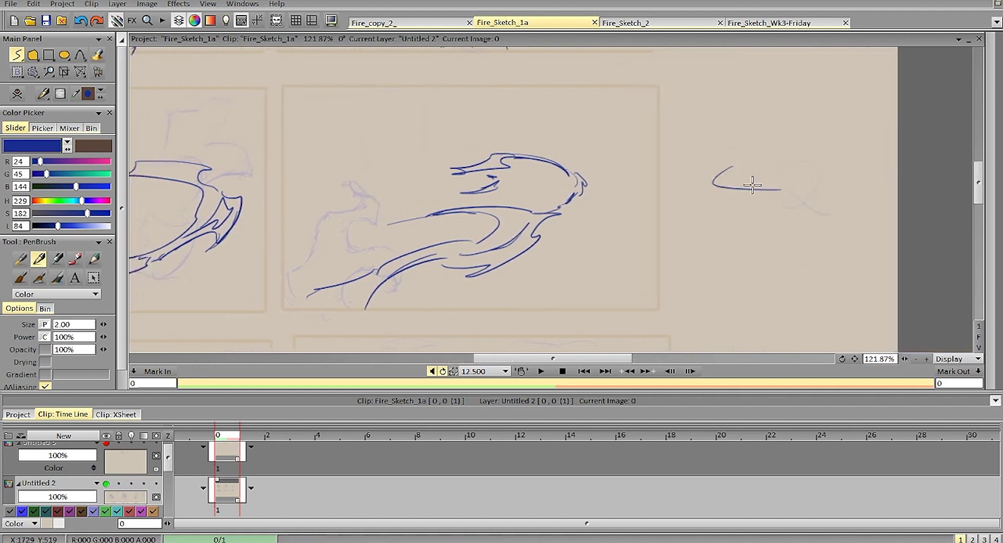
{"action": "left_click_drag", "start_coordinate": [737, 165], "coordinate": [783, 181]}
{"action": "mouse_move", "coordinate": [775, 175]}
{"action": "left_mouse_down"}
{"action": "mouse_move", "coordinate": [789, 172]}
{"action": "mouse_move", "coordinate": [771, 188]}
{"action": "left_mouse_up"}
{"action": "left_click_drag", "start_coordinate": [783, 151], "coordinate": [766, 159]}
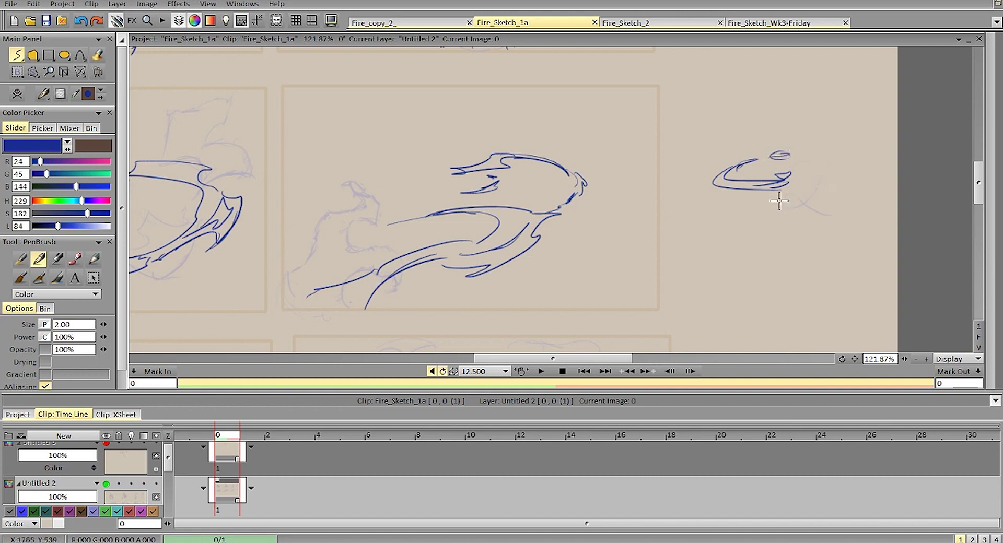
- Ink the tapering, pointed flame tail and its inner strokes outside the third frame of the middle row
{"action": "left_click_drag", "start_coordinate": [830, 175], "coordinate": [785, 207]}
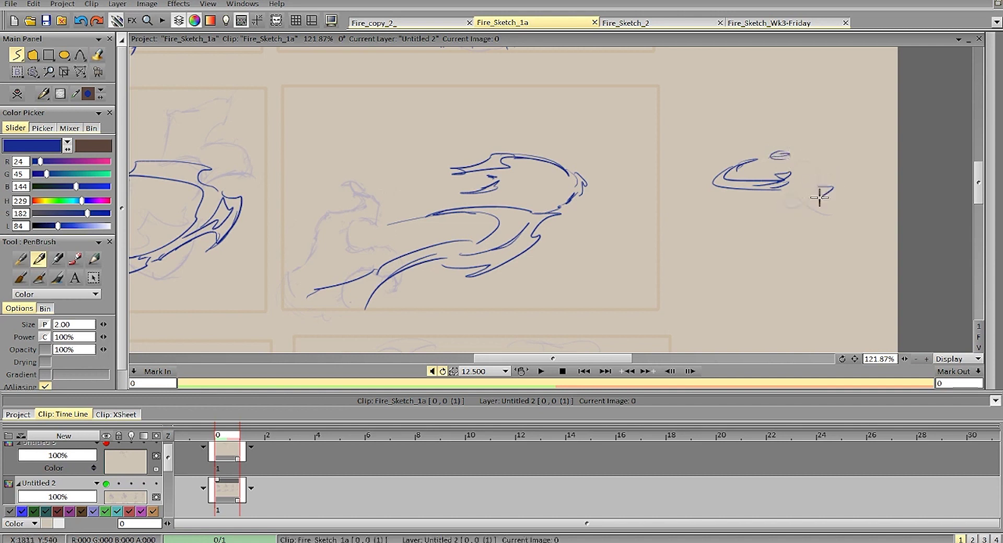
{"action": "mouse_move", "coordinate": [845, 184]}
{"action": "left_mouse_down"}
{"action": "mouse_move", "coordinate": [783, 229]}
{"action": "mouse_move", "coordinate": [718, 248]}
{"action": "left_mouse_up"}
{"action": "mouse_move", "coordinate": [679, 277]}
{"action": "left_mouse_down"}
{"action": "mouse_move", "coordinate": [739, 250]}
{"action": "mouse_move", "coordinate": [719, 265]}
{"action": "left_mouse_up"}
{"action": "key", "text": "ctrl+z"}
{"action": "mouse_move", "coordinate": [723, 262]}
{"action": "left_mouse_down"}
{"action": "mouse_move", "coordinate": [691, 270]}
{"action": "mouse_move", "coordinate": [740, 242]}
{"action": "left_mouse_up"}
{"action": "left_click_drag", "start_coordinate": [679, 286], "coordinate": [680, 288]}
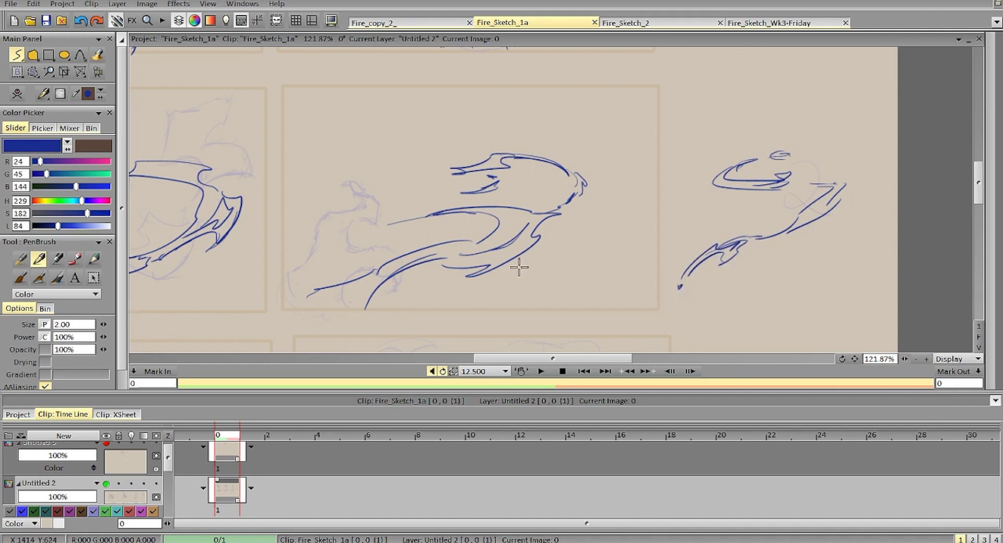
{"action": "left_click_drag", "start_coordinate": [350, 293], "coordinate": [349, 303]}
{"action": "key", "text": "ctrl+z"}
{"action": "left_click_drag", "start_coordinate": [827, 170], "coordinate": [836, 171]}
{"action": "scroll", "coordinate": [698, 331], "scroll_direction": "left", "scroll_amount": 8}
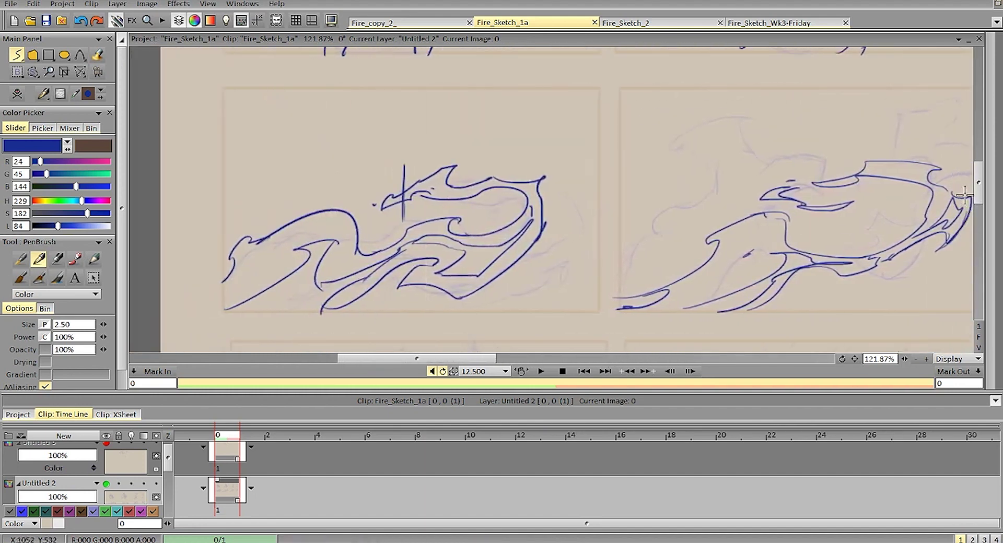
{"action": "mouse_move", "coordinate": [978, 194]}
{"action": "left_mouse_down"}
{"action": "mouse_move", "coordinate": [979, 248]}
{"action": "mouse_move", "coordinate": [978, 227]}
{"action": "left_mouse_up"}
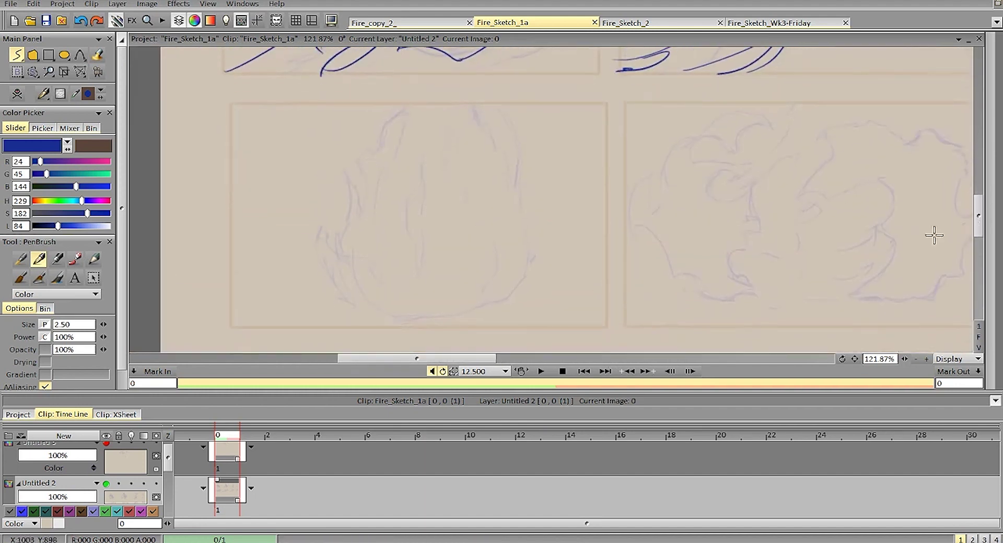
{"action": "left_click_drag", "start_coordinate": [428, 93], "coordinate": [434, 277]}
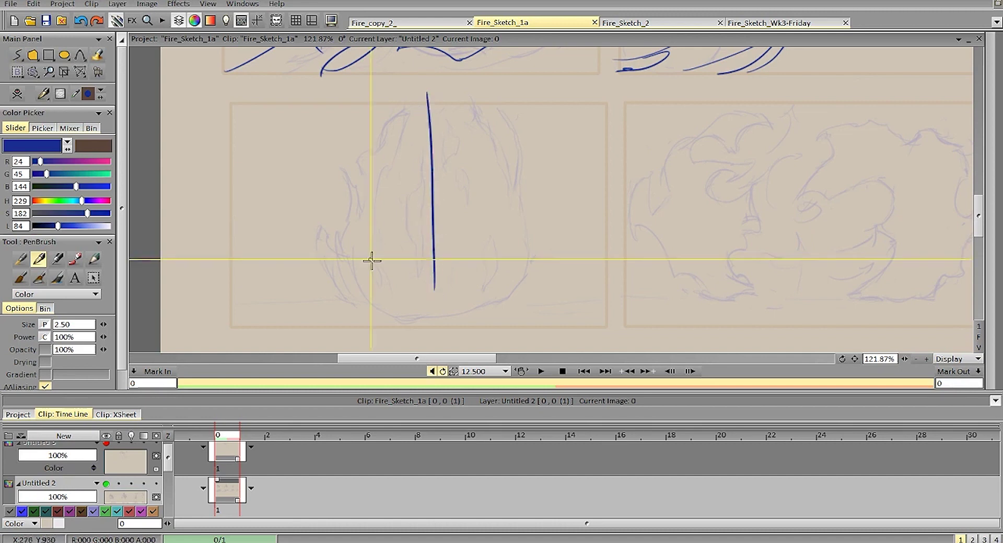
{"action": "key", "text": "ctrl+z"}
{"action": "mouse_move", "coordinate": [372, 317]}
{"action": "left_mouse_down"}
{"action": "mouse_move", "coordinate": [344, 303]}
{"action": "mouse_move", "coordinate": [320, 224]}
{"action": "left_mouse_up"}
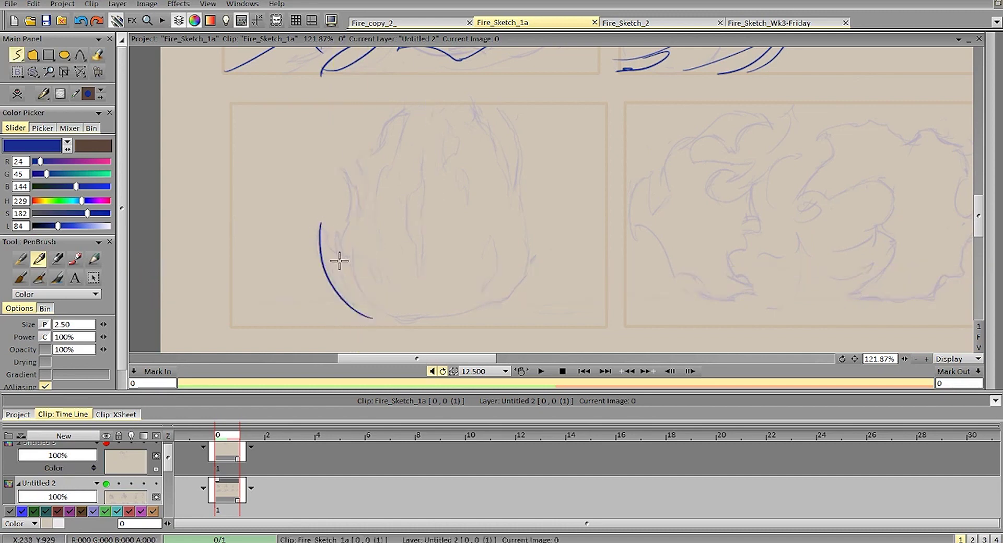
{"action": "mouse_move", "coordinate": [416, 359]}
{"action": "left_mouse_down"}
{"action": "mouse_move", "coordinate": [562, 356]}
{"action": "mouse_move", "coordinate": [403, 359]}
{"action": "left_mouse_up"}
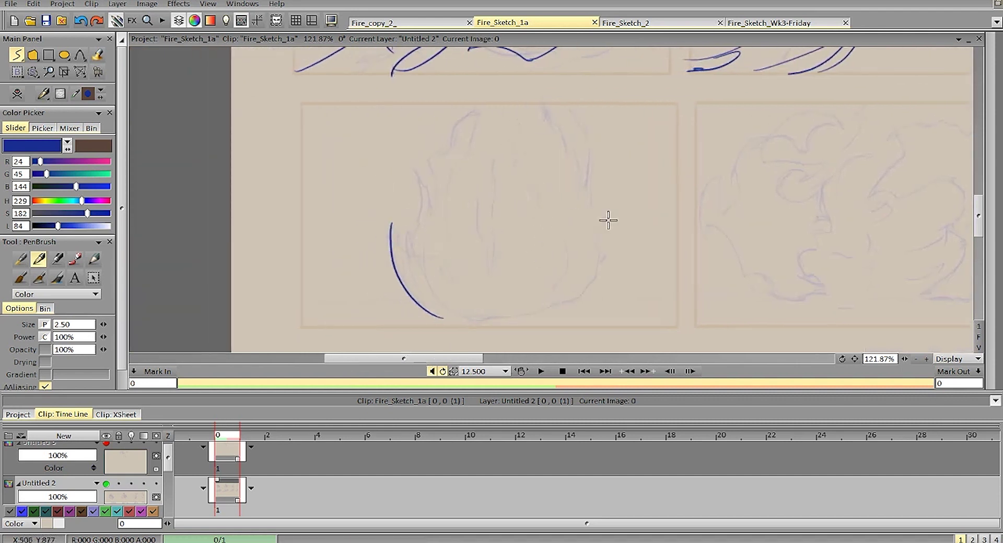
{"action": "scroll", "coordinate": [554, 340], "scroll_direction": "right", "scroll_amount": 5}
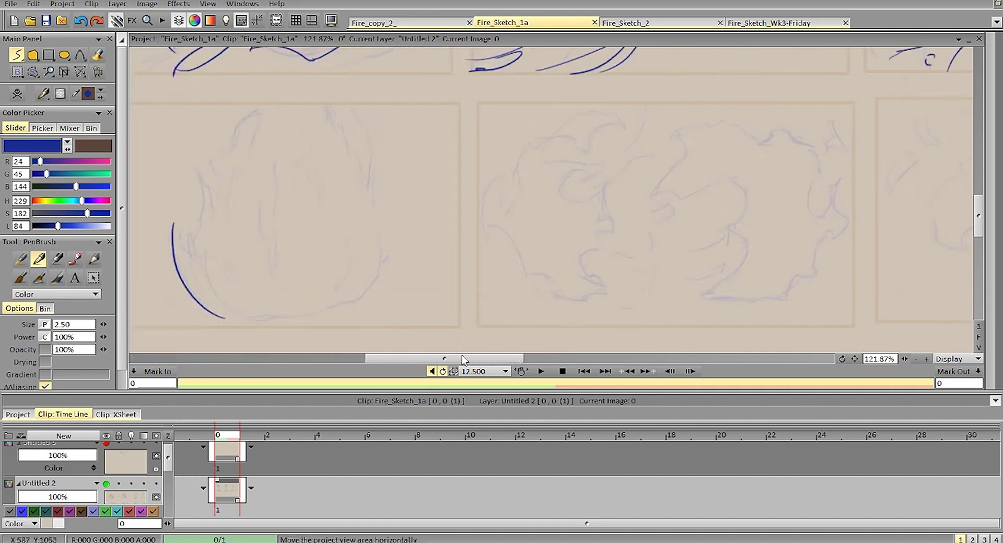
{"action": "left_click_drag", "start_coordinate": [455, 358], "coordinate": [432, 342]}
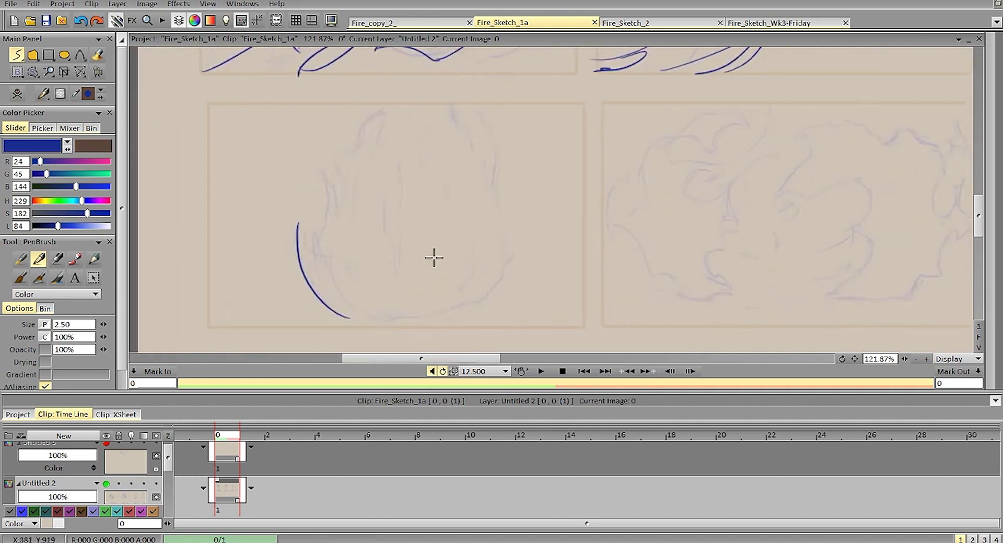
{"action": "mouse_move", "coordinate": [298, 221]}
{"action": "left_mouse_down"}
{"action": "mouse_move", "coordinate": [321, 246]}
{"action": "mouse_move", "coordinate": [329, 154]}
{"action": "mouse_move", "coordinate": [318, 228]}
{"action": "mouse_move", "coordinate": [331, 264]}
{"action": "left_mouse_up"}
{"action": "key", "text": "ctrl+z"}
{"action": "key", "text": "ctrl+z"}
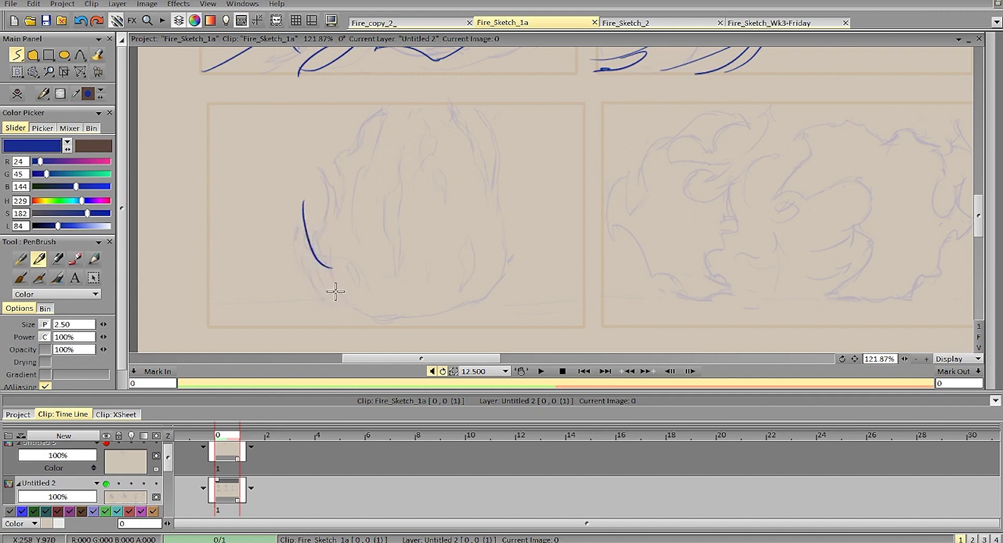
{"action": "key", "text": "ctrl+z"}
- Sketch a wavy left contour and a curving right contour for the flame in the first frame of the lower row
{"action": "left_click_drag", "start_coordinate": [339, 326], "coordinate": [300, 217]}
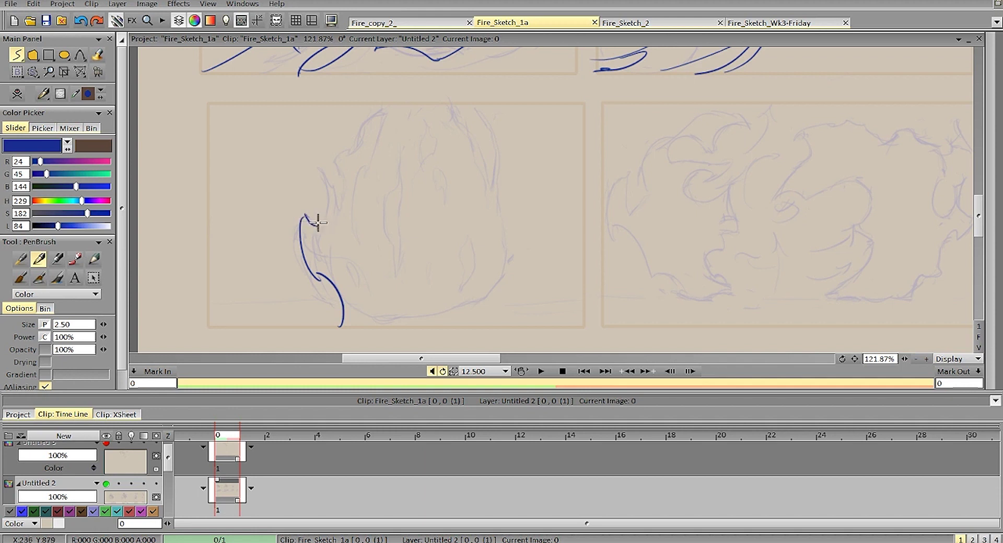
{"action": "mouse_move", "coordinate": [316, 226]}
{"action": "left_mouse_down"}
{"action": "mouse_move", "coordinate": [343, 154]}
{"action": "mouse_move", "coordinate": [338, 175]}
{"action": "left_mouse_up"}
{"action": "left_click_drag", "start_coordinate": [457, 324], "coordinate": [446, 151]}
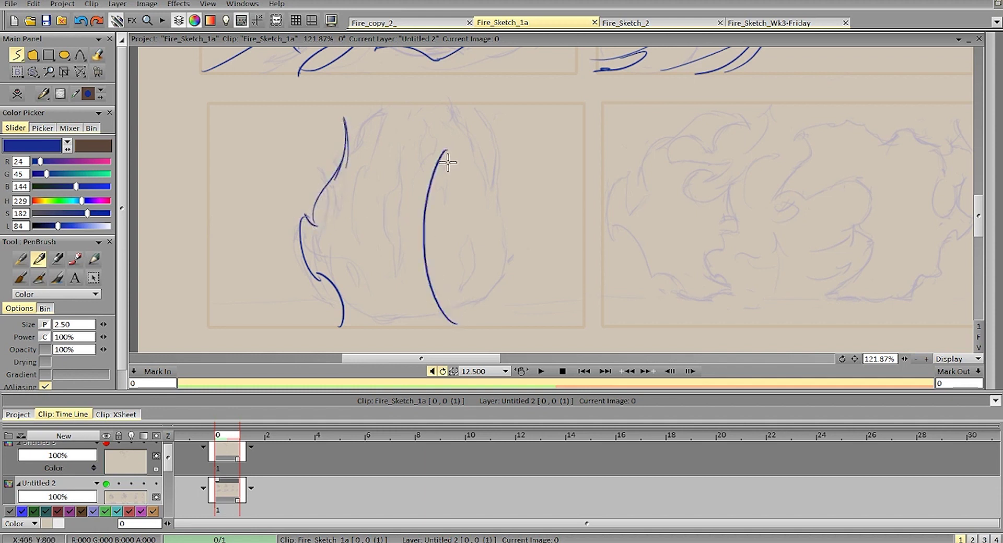
{"action": "key", "text": "ctrl+z"}
{"action": "left_click_drag", "start_coordinate": [476, 118], "coordinate": [470, 187]}
{"action": "mouse_move", "coordinate": [470, 175]}
{"action": "left_mouse_down"}
{"action": "mouse_move", "coordinate": [448, 250]}
{"action": "mouse_move", "coordinate": [478, 183]}
{"action": "mouse_move", "coordinate": [459, 143]}
{"action": "mouse_move", "coordinate": [479, 121]}
{"action": "left_mouse_up"}
{"action": "key", "text": "ctrl+z"}
{"action": "key", "text": "ctrl+z"}
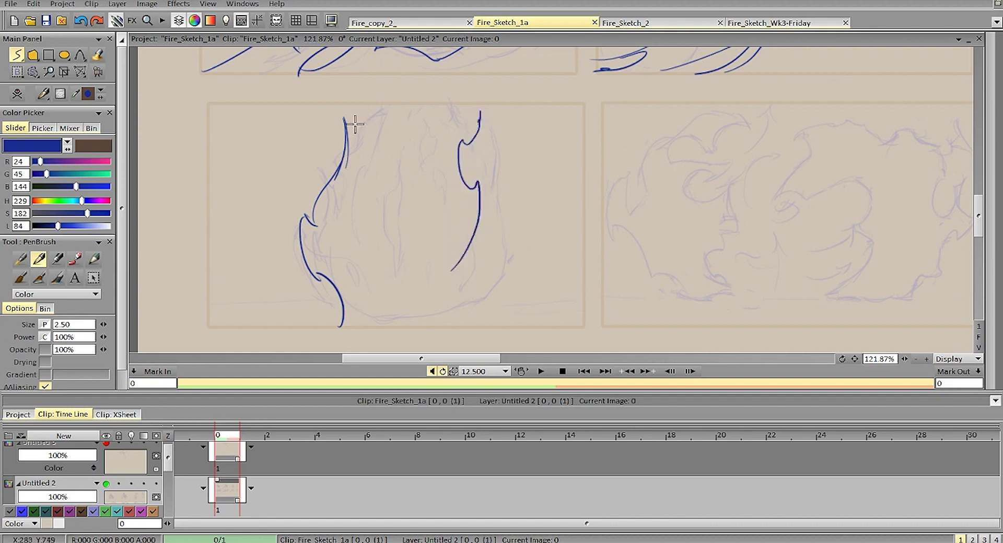
- Connect the flame's left contour to a rising top tongue and draw its lower right base edge
{"action": "left_click_drag", "start_coordinate": [345, 116], "coordinate": [386, 152]}
{"action": "key", "text": "ctrl+z"}
{"action": "mouse_move", "coordinate": [345, 116]}
{"action": "left_mouse_down"}
{"action": "mouse_move", "coordinate": [383, 181]}
{"action": "mouse_move", "coordinate": [401, 97]}
{"action": "mouse_move", "coordinate": [423, 82]}
{"action": "left_mouse_up"}
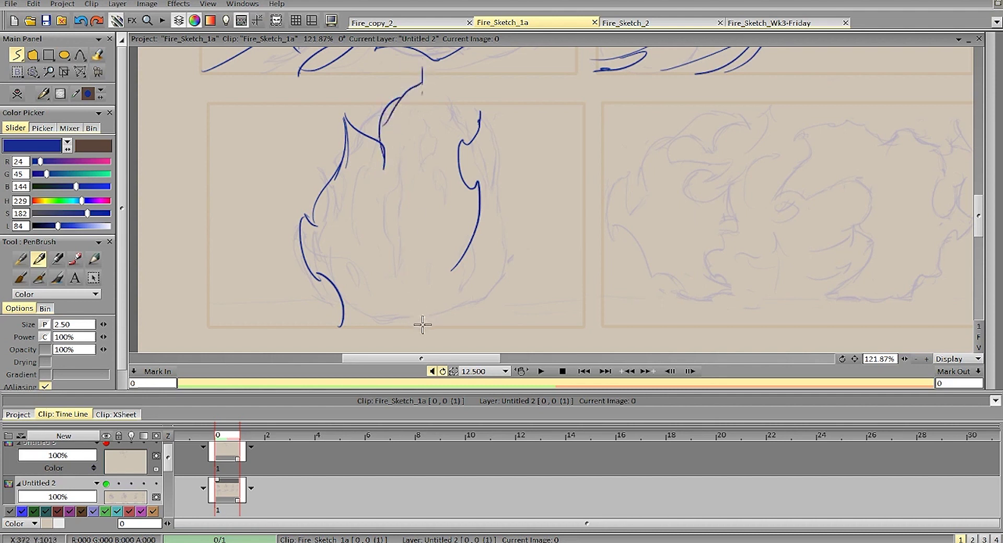
{"action": "left_click_drag", "start_coordinate": [423, 327], "coordinate": [453, 253]}
{"action": "key", "text": "ctrl+z"}
{"action": "mouse_move", "coordinate": [423, 328]}
{"action": "left_mouse_down"}
{"action": "mouse_move", "coordinate": [452, 246]}
{"action": "mouse_move", "coordinate": [451, 269]}
{"action": "left_mouse_up"}
{"action": "mouse_move", "coordinate": [451, 269]}
{"action": "left_mouse_down"}
{"action": "mouse_move", "coordinate": [484, 216]}
{"action": "mouse_move", "coordinate": [486, 186]}
{"action": "left_mouse_up"}
- Erase the whole blue flame outline in the first frame of the lower row
{"action": "key", "text": "shift+d"}
{"action": "mouse_move", "coordinate": [315, 290]}
{"action": "left_mouse_down"}
{"action": "mouse_move", "coordinate": [373, 178]}
{"action": "mouse_move", "coordinate": [361, 179]}
{"action": "left_mouse_up"}
{"action": "mouse_move", "coordinate": [311, 195]}
{"action": "left_mouse_down"}
{"action": "mouse_move", "coordinate": [459, 87]}
{"action": "mouse_move", "coordinate": [376, 86]}
{"action": "left_mouse_up"}
{"action": "mouse_move", "coordinate": [291, 141]}
{"action": "left_mouse_down"}
{"action": "mouse_move", "coordinate": [472, 180]}
{"action": "mouse_move", "coordinate": [428, 79]}
{"action": "left_mouse_up"}
{"action": "key", "text": "d"}
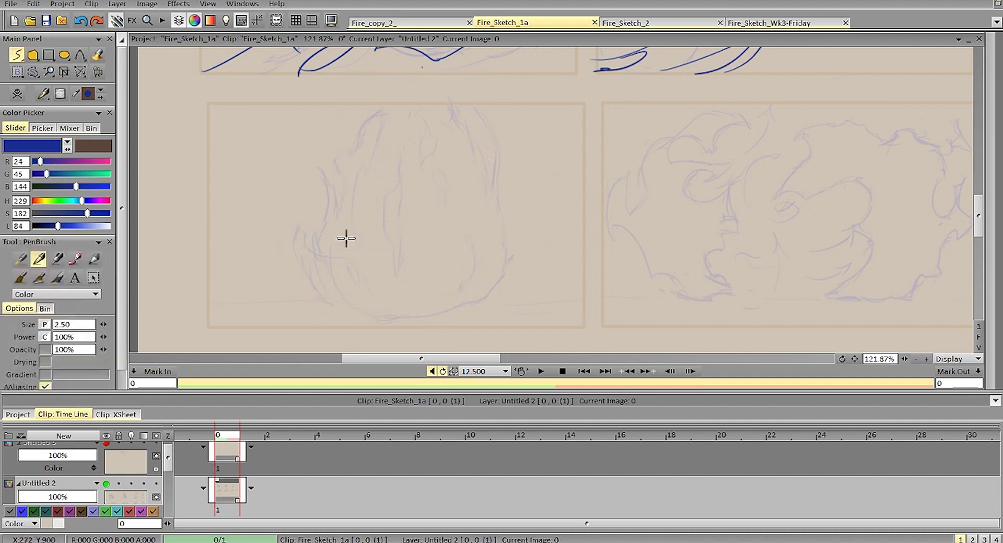
- Redraw the flame's left side from the rounded base through a small side tongue to a rising top tip
{"action": "left_click_drag", "start_coordinate": [329, 245], "coordinate": [467, 282]}
{"action": "key", "text": "ctrl+z"}
{"action": "key", "text": "ctrl+z"}
{"action": "left_click_drag", "start_coordinate": [343, 246], "coordinate": [400, 307]}
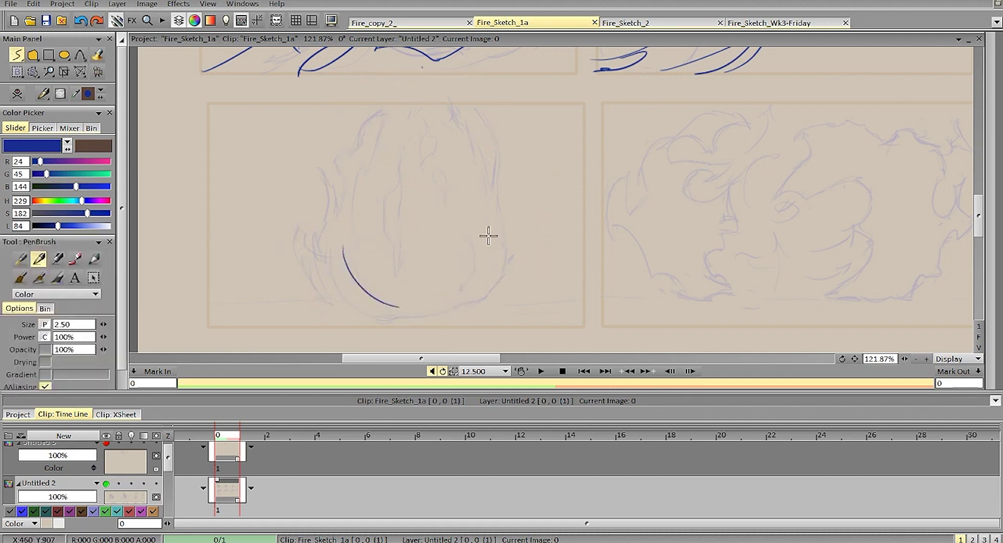
{"action": "left_click_drag", "start_coordinate": [489, 239], "coordinate": [478, 287]}
{"action": "mouse_move", "coordinate": [318, 224]}
{"action": "left_mouse_down"}
{"action": "mouse_move", "coordinate": [359, 292]}
{"action": "mouse_move", "coordinate": [402, 316]}
{"action": "mouse_move", "coordinate": [342, 191]}
{"action": "mouse_move", "coordinate": [346, 152]}
{"action": "mouse_move", "coordinate": [368, 186]}
{"action": "left_mouse_up"}
{"action": "key", "text": "ctrl+z"}
{"action": "key", "text": "ctrl+z"}
{"action": "mouse_move", "coordinate": [345, 150]}
{"action": "left_mouse_down"}
{"action": "mouse_move", "coordinate": [340, 134]}
{"action": "mouse_move", "coordinate": [365, 172]}
{"action": "mouse_move", "coordinate": [388, 115]}
{"action": "mouse_move", "coordinate": [364, 206]}
{"action": "mouse_move", "coordinate": [389, 110]}
{"action": "mouse_move", "coordinate": [435, 62]}
{"action": "left_mouse_up"}
{"action": "key", "text": "ctrl+z"}
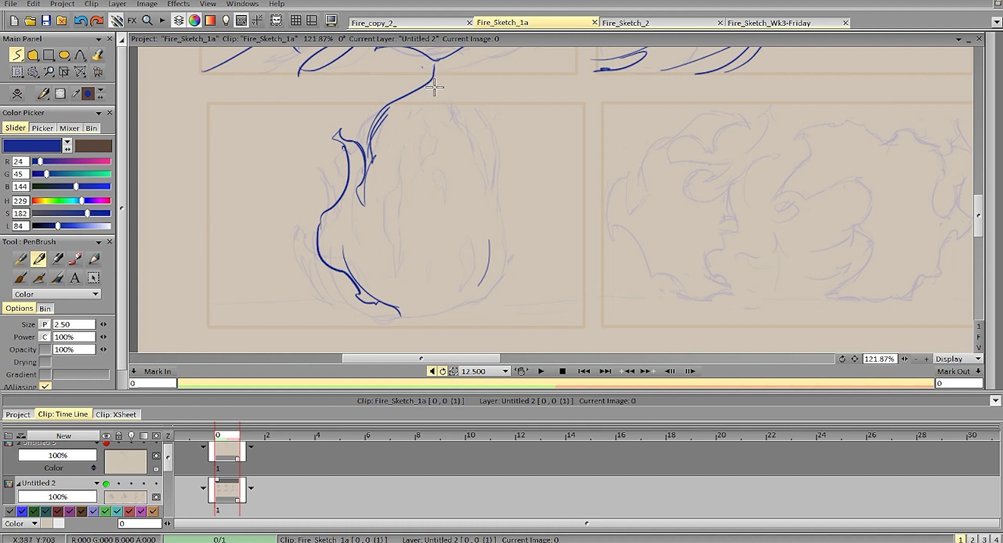
- Extend the flame's top into a longer pointed tip and begin the right contour beneath it
{"action": "mouse_move", "coordinate": [413, 105]}
{"action": "left_mouse_down"}
{"action": "mouse_move", "coordinate": [444, 84]}
{"action": "mouse_move", "coordinate": [447, 111]}
{"action": "mouse_move", "coordinate": [432, 135]}
{"action": "left_mouse_up"}
{"action": "key", "text": "ctrl+z"}
{"action": "key", "text": "ctrl+z"}
{"action": "mouse_move", "coordinate": [389, 108]}
{"action": "left_mouse_down"}
{"action": "mouse_move", "coordinate": [475, 63]}
{"action": "mouse_move", "coordinate": [458, 121]}
{"action": "mouse_move", "coordinate": [461, 218]}
{"action": "left_mouse_up"}
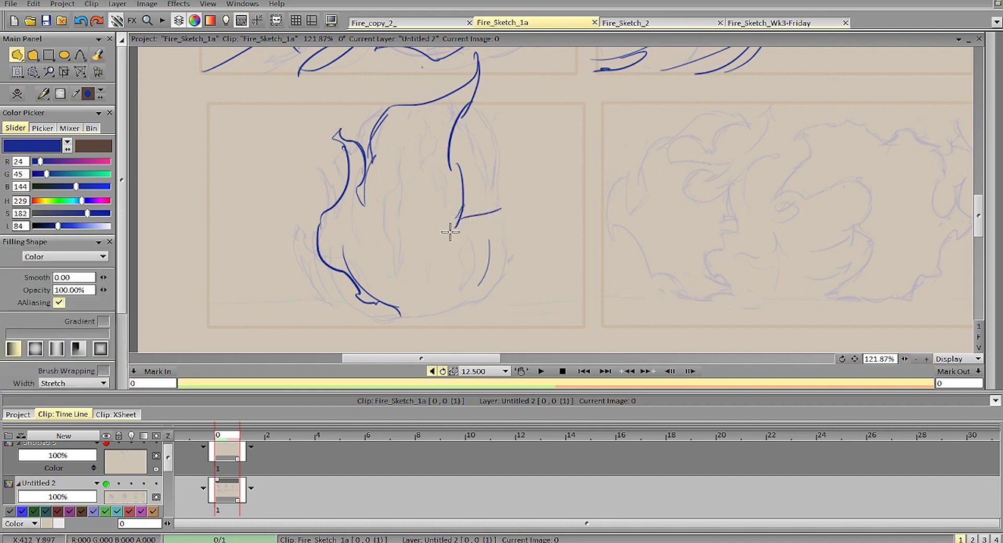
{"action": "key", "text": "ctrl+z"}
- Draw the flame's base edge rising to a pointed tongue on the lower right, and clean up the right contour
{"action": "mouse_move", "coordinate": [413, 312]}
{"action": "left_mouse_down"}
{"action": "mouse_move", "coordinate": [484, 288]}
{"action": "mouse_move", "coordinate": [501, 236]}
{"action": "left_mouse_up"}
{"action": "key", "text": "ctrl+z"}
{"action": "mouse_move", "coordinate": [419, 324]}
{"action": "left_mouse_down"}
{"action": "mouse_move", "coordinate": [509, 267]}
{"action": "mouse_move", "coordinate": [511, 228]}
{"action": "mouse_move", "coordinate": [492, 240]}
{"action": "mouse_move", "coordinate": [456, 170]}
{"action": "mouse_move", "coordinate": [458, 111]}
{"action": "left_mouse_up"}
{"action": "key", "text": "e"}
{"action": "key", "text": "e"}
{"action": "key", "text": "ctrl+z"}
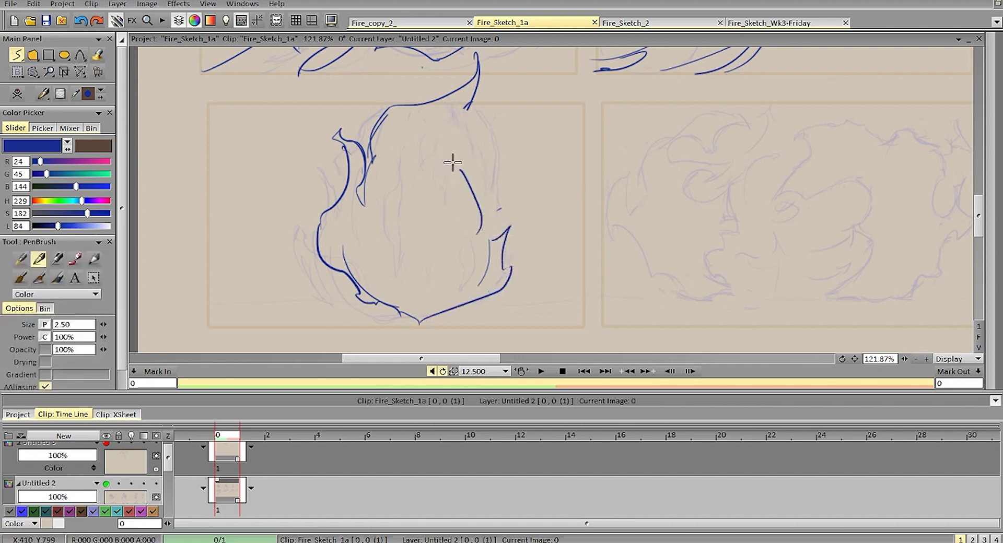
- Reshape the upper right contour with a hooked notch leading into the flame's top tip
{"action": "left_click_drag", "start_coordinate": [453, 163], "coordinate": [478, 78]}
{"action": "key", "text": "e"}
{"action": "mouse_move", "coordinate": [465, 112]}
{"action": "left_mouse_down"}
{"action": "mouse_move", "coordinate": [491, 67]}
{"action": "mouse_move", "coordinate": [474, 65]}
{"action": "left_mouse_up"}
{"action": "key", "text": "e"}
{"action": "mouse_move", "coordinate": [459, 108]}
{"action": "left_mouse_down"}
{"action": "mouse_move", "coordinate": [486, 121]}
{"action": "mouse_move", "coordinate": [459, 91]}
{"action": "left_mouse_up"}
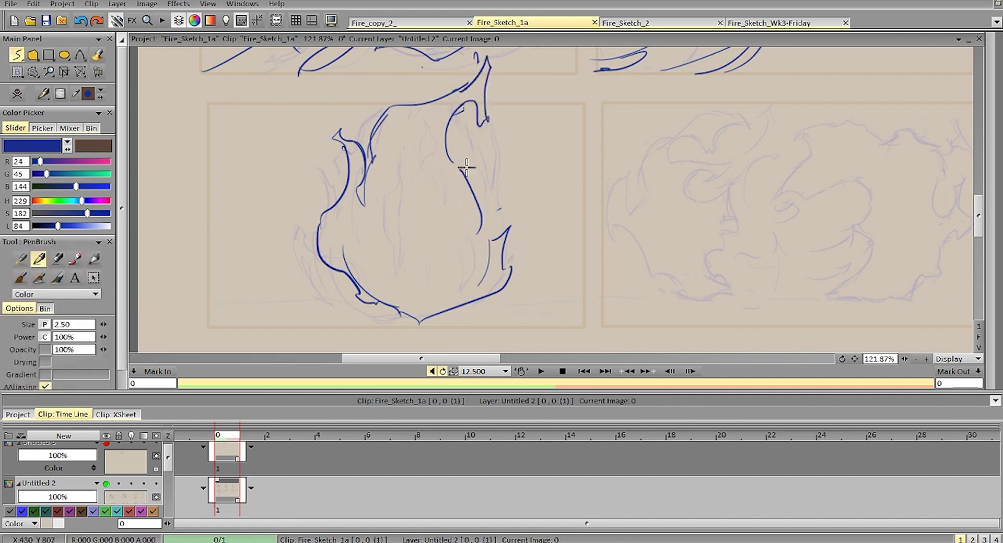
- Refine the lower right contour, the small side tongue and the base edge, erasing overlapping lines
{"action": "left_click_drag", "start_coordinate": [466, 168], "coordinate": [482, 218]}
{"action": "key", "text": "e"}
{"action": "left_click_drag", "start_coordinate": [461, 273], "coordinate": [505, 243]}
{"action": "key", "text": "e"}
{"action": "left_click_drag", "start_coordinate": [509, 227], "coordinate": [504, 268]}
{"action": "left_click_drag", "start_coordinate": [509, 269], "coordinate": [502, 288]}
{"action": "key", "text": "e"}
{"action": "mouse_move", "coordinate": [400, 307]}
{"action": "left_mouse_down"}
{"action": "mouse_move", "coordinate": [442, 315]}
{"action": "mouse_move", "coordinate": [387, 316]}
{"action": "mouse_move", "coordinate": [417, 298]}
{"action": "mouse_move", "coordinate": [441, 293]}
{"action": "mouse_move", "coordinate": [418, 301]}
{"action": "mouse_move", "coordinate": [434, 313]}
{"action": "mouse_move", "coordinate": [489, 291]}
{"action": "left_mouse_up"}
{"action": "key", "text": "e"}
{"action": "key", "text": "ctrl+z"}
- Draw the inner flame tongues along the left part of the flame
{"action": "mouse_move", "coordinate": [342, 194]}
{"action": "left_mouse_down"}
{"action": "mouse_move", "coordinate": [385, 268]}
{"action": "mouse_move", "coordinate": [412, 184]}
{"action": "left_mouse_up"}
{"action": "key", "text": "ctrl+z"}
{"action": "key", "text": "ctrl+z"}
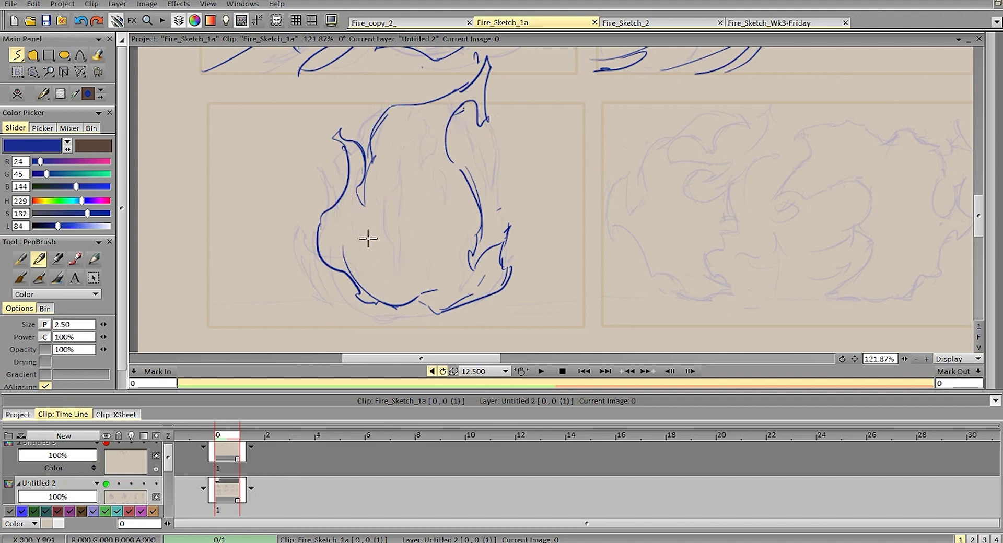
{"action": "mouse_move", "coordinate": [353, 239]}
{"action": "left_mouse_down"}
{"action": "mouse_move", "coordinate": [401, 271]}
{"action": "mouse_move", "coordinate": [412, 266]}
{"action": "left_mouse_up"}
{"action": "key", "text": "ctrl+z"}
{"action": "left_click_drag", "start_coordinate": [349, 198], "coordinate": [359, 218]}
{"action": "mouse_move", "coordinate": [357, 223]}
{"action": "left_mouse_down"}
{"action": "mouse_move", "coordinate": [377, 247]}
{"action": "mouse_move", "coordinate": [377, 218]}
{"action": "mouse_move", "coordinate": [407, 178]}
{"action": "mouse_move", "coordinate": [420, 137]}
{"action": "left_mouse_up"}
- Add a curled inner tongue, a long central line and small licking tongues at the flame's lower right, cleaning up strays
{"action": "mouse_move", "coordinate": [398, 182]}
{"action": "left_mouse_down"}
{"action": "mouse_move", "coordinate": [408, 170]}
{"action": "mouse_move", "coordinate": [404, 131]}
{"action": "left_mouse_up"}
{"action": "mouse_move", "coordinate": [400, 149]}
{"action": "left_mouse_down"}
{"action": "mouse_move", "coordinate": [417, 124]}
{"action": "mouse_move", "coordinate": [433, 229]}
{"action": "mouse_move", "coordinate": [399, 274]}
{"action": "mouse_move", "coordinate": [449, 249]}
{"action": "left_mouse_up"}
{"action": "mouse_move", "coordinate": [464, 215]}
{"action": "left_mouse_down"}
{"action": "mouse_move", "coordinate": [458, 280]}
{"action": "mouse_move", "coordinate": [492, 261]}
{"action": "mouse_move", "coordinate": [465, 274]}
{"action": "mouse_move", "coordinate": [468, 214]}
{"action": "mouse_move", "coordinate": [454, 261]}
{"action": "mouse_move", "coordinate": [449, 238]}
{"action": "mouse_move", "coordinate": [470, 216]}
{"action": "left_mouse_up"}
{"action": "key", "text": "shift+d"}
{"action": "key", "text": "d"}
{"action": "key", "text": "ctrl+z"}
{"action": "key", "text": "shift+d"}
{"action": "key", "text": "d"}
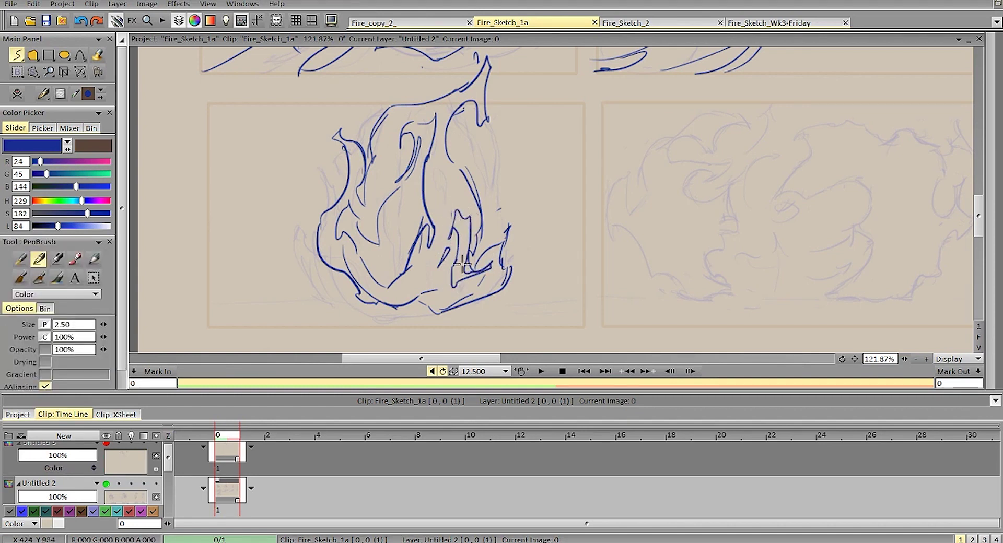
{"action": "key", "text": "ctrl+z"}
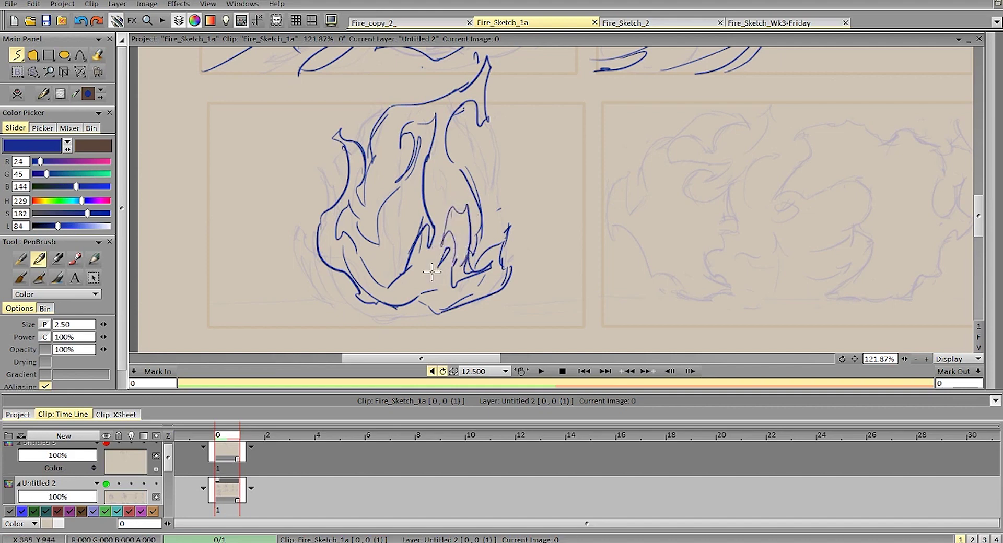
{"action": "left_click_drag", "start_coordinate": [485, 359], "coordinate": [510, 359]}
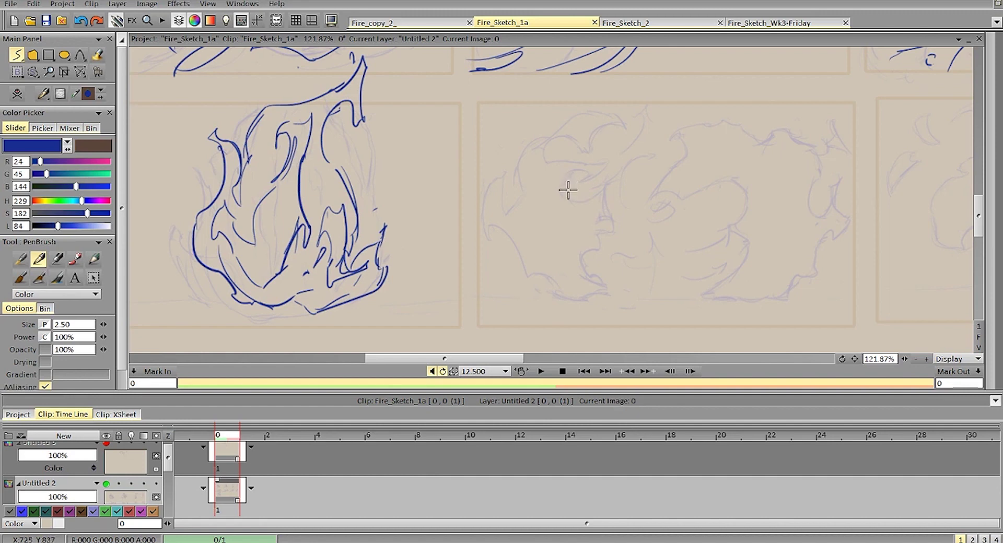
{"action": "left_click_drag", "start_coordinate": [567, 155], "coordinate": [567, 214]}
{"action": "key", "text": "ctrl+z"}
{"action": "left_click_drag", "start_coordinate": [560, 157], "coordinate": [549, 207]}
{"action": "key", "text": "ctrl+z"}
{"action": "key", "text": "ctrl+z"}
{"action": "mouse_move", "coordinate": [559, 157]}
{"action": "left_mouse_down"}
{"action": "mouse_move", "coordinate": [552, 192]}
{"action": "mouse_move", "coordinate": [571, 200]}
{"action": "left_mouse_up"}
{"action": "key", "text": "ctrl+z"}
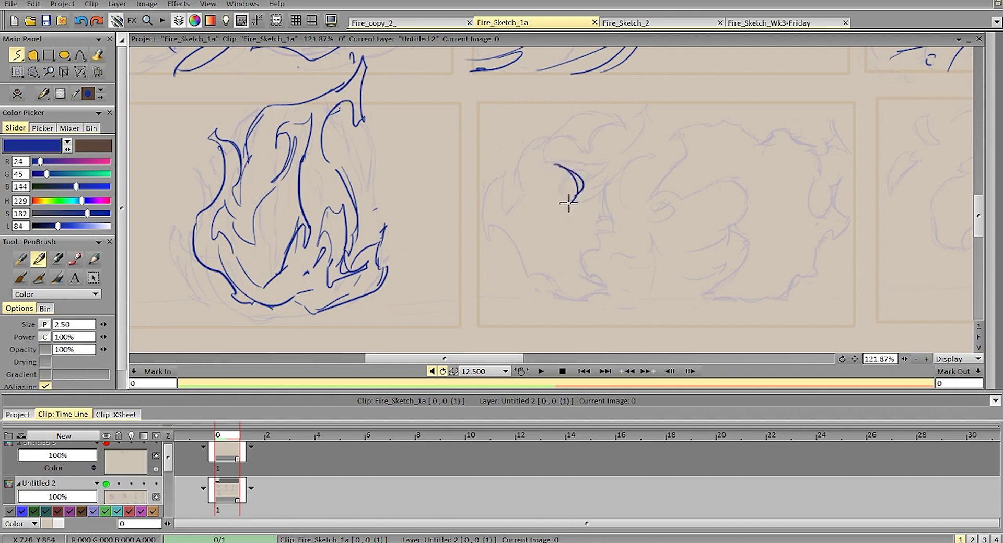
{"action": "key", "text": "ctrl+z"}
{"action": "key", "text": "ctrl+z"}
- Draw the left contour and curved lower edge of the flame in the second frame of the lower row
{"action": "mouse_move", "coordinate": [559, 165]}
{"action": "left_mouse_down"}
{"action": "mouse_move", "coordinate": [577, 198]}
{"action": "mouse_move", "coordinate": [542, 237]}
{"action": "left_mouse_up"}
{"action": "key", "text": "ctrl+z"}
{"action": "left_click_drag", "start_coordinate": [577, 192], "coordinate": [547, 238]}
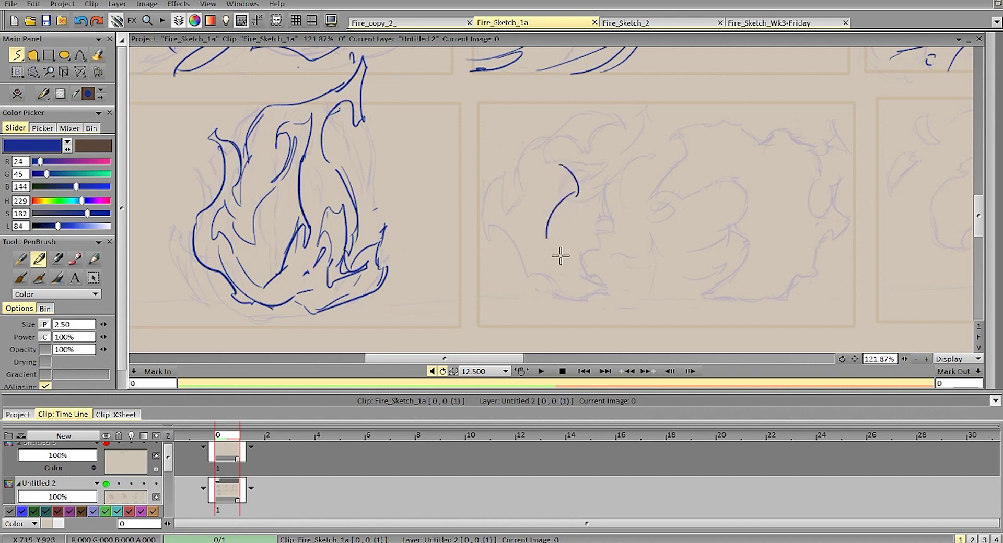
{"action": "left_click_drag", "start_coordinate": [557, 205], "coordinate": [605, 306]}
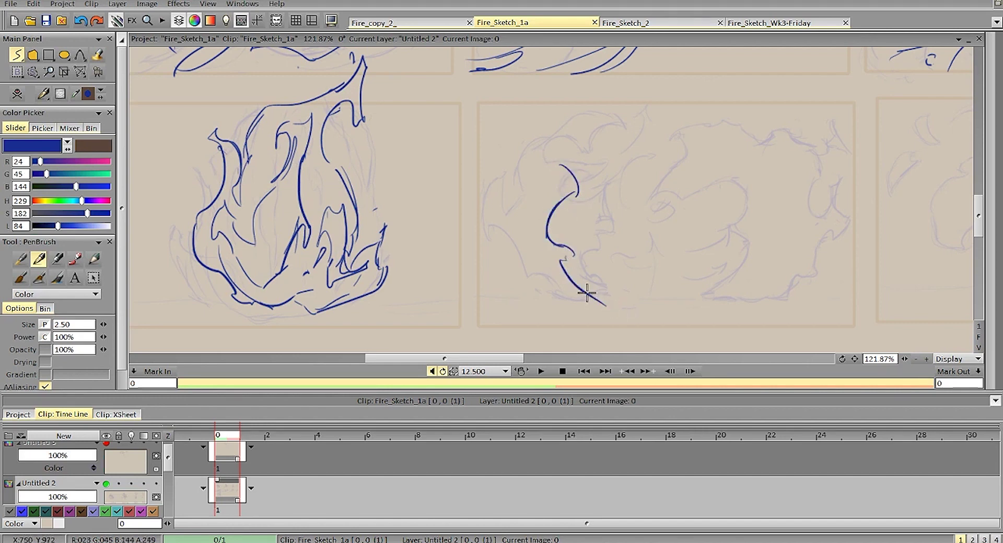
{"action": "key", "text": "ctrl+z"}
{"action": "mouse_move", "coordinate": [567, 267]}
{"action": "left_mouse_down"}
{"action": "mouse_move", "coordinate": [617, 301]}
{"action": "mouse_move", "coordinate": [641, 293]}
{"action": "left_mouse_up"}
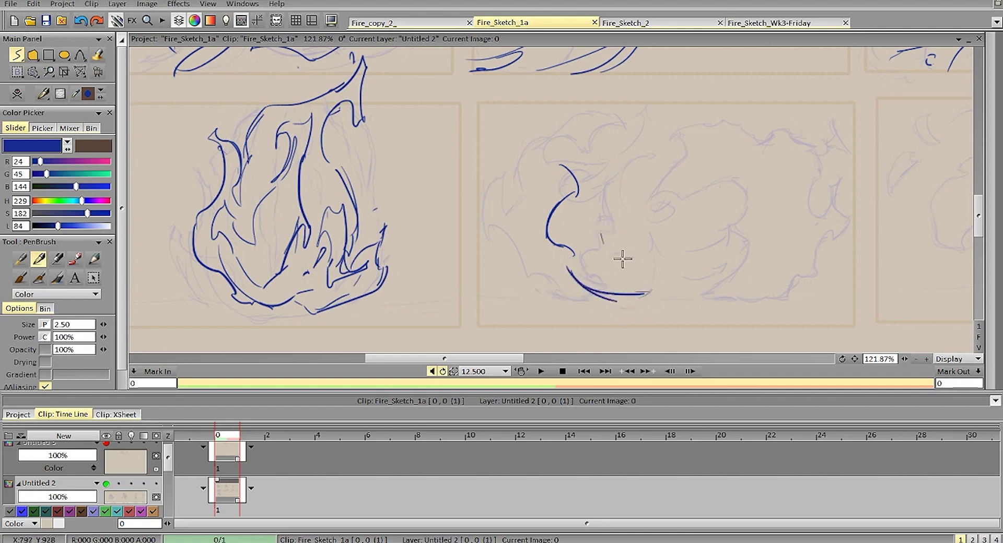
- Add inner curves following the lower left edge of the second frame's flame
{"action": "mouse_move", "coordinate": [592, 238]}
{"action": "left_mouse_down"}
{"action": "mouse_move", "coordinate": [639, 270]}
{"action": "mouse_move", "coordinate": [592, 253]}
{"action": "mouse_move", "coordinate": [629, 268]}
{"action": "left_mouse_up"}
{"action": "key", "text": "ctrl+z"}
{"action": "left_click_drag", "start_coordinate": [598, 261], "coordinate": [645, 273]}
{"action": "left_click_drag", "start_coordinate": [590, 240], "coordinate": [580, 198]}
{"action": "key", "text": "ctrl+z"}
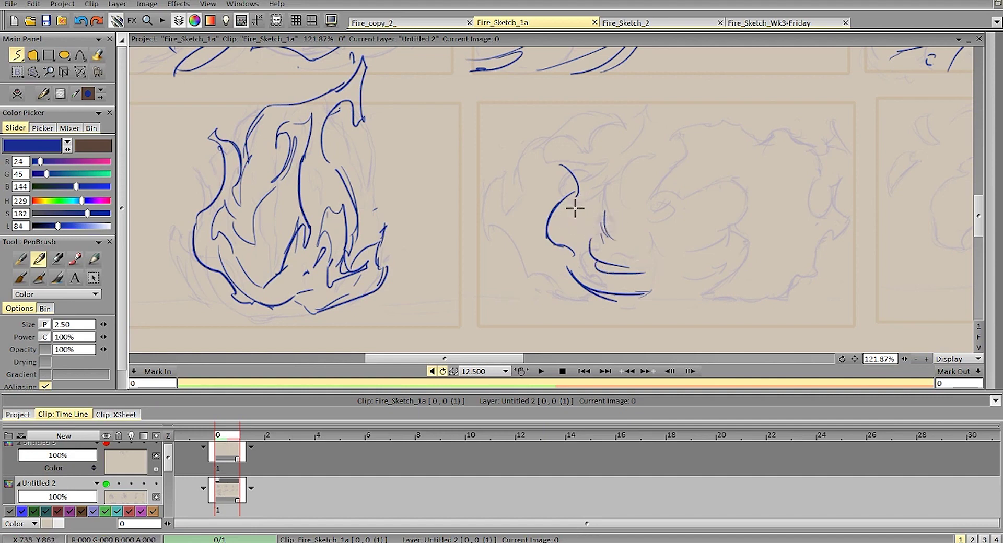
- Draw small curls inside the left contour and try a sweeping arc on the flame's right side
{"action": "mouse_move", "coordinate": [575, 220]}
{"action": "left_mouse_down"}
{"action": "mouse_move", "coordinate": [579, 231]}
{"action": "mouse_move", "coordinate": [550, 196]}
{"action": "left_mouse_up"}
{"action": "key", "text": "ctrl+z"}
{"action": "key", "text": "ctrl+z"}
{"action": "left_click_drag", "start_coordinate": [722, 255], "coordinate": [785, 229]}
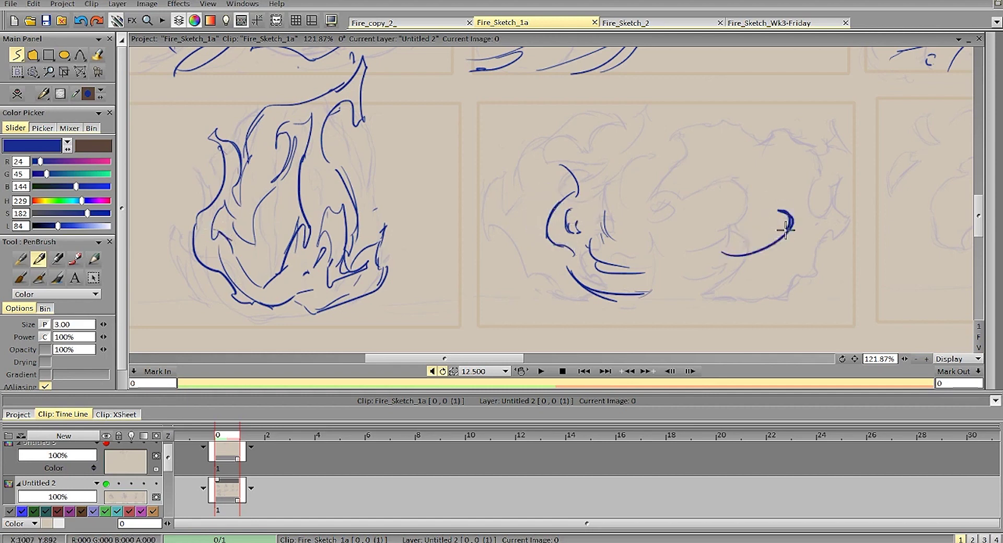
{"action": "key", "text": "ctrl+z"}
- Refine the small inner tongues near the left contour and add a detached wisp above the flame
{"action": "key", "text": "e"}
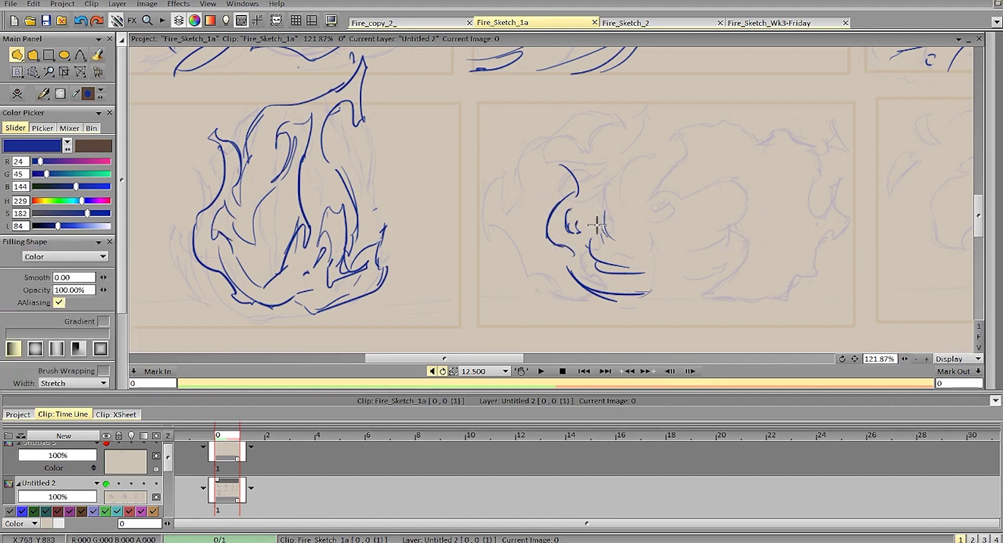
{"action": "mouse_move", "coordinate": [604, 214]}
{"action": "left_mouse_down"}
{"action": "mouse_move", "coordinate": [599, 245]}
{"action": "mouse_move", "coordinate": [573, 207]}
{"action": "mouse_move", "coordinate": [597, 197]}
{"action": "left_mouse_up"}
{"action": "key", "text": "e"}
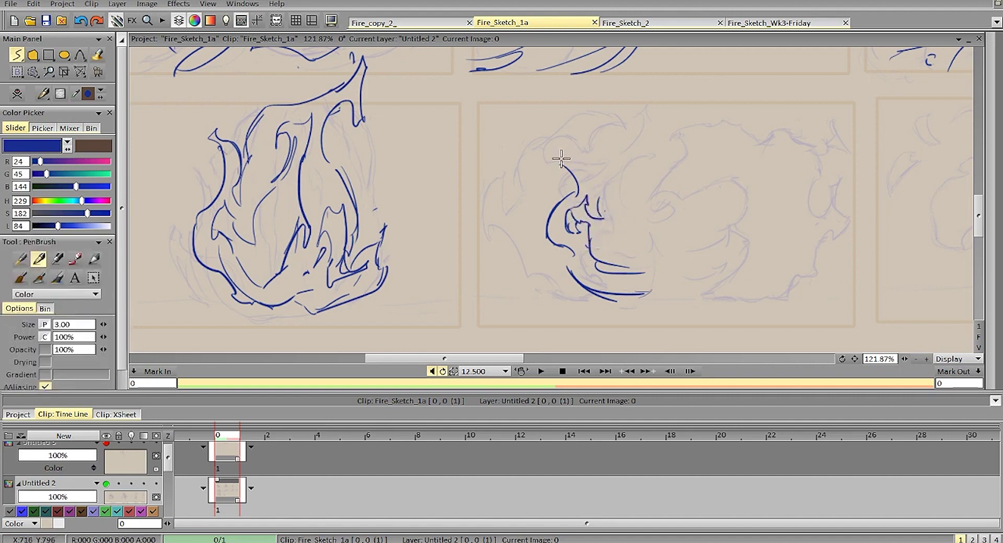
{"action": "left_click_drag", "start_coordinate": [543, 120], "coordinate": [552, 140]}
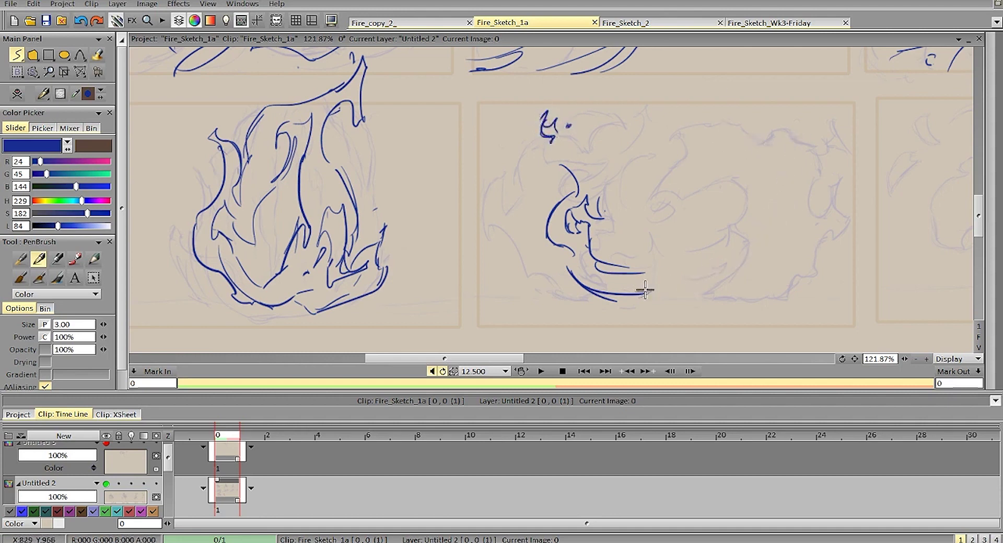
- Extend the flame's lower edge rightward into a pointed tongue and lengthen the inner lower curve
{"action": "mouse_move", "coordinate": [645, 290]}
{"action": "left_mouse_down"}
{"action": "mouse_move", "coordinate": [669, 280]}
{"action": "mouse_move", "coordinate": [744, 286]}
{"action": "mouse_move", "coordinate": [794, 243]}
{"action": "mouse_move", "coordinate": [802, 214]}
{"action": "mouse_move", "coordinate": [742, 255]}
{"action": "mouse_move", "coordinate": [775, 215]}
{"action": "left_mouse_up"}
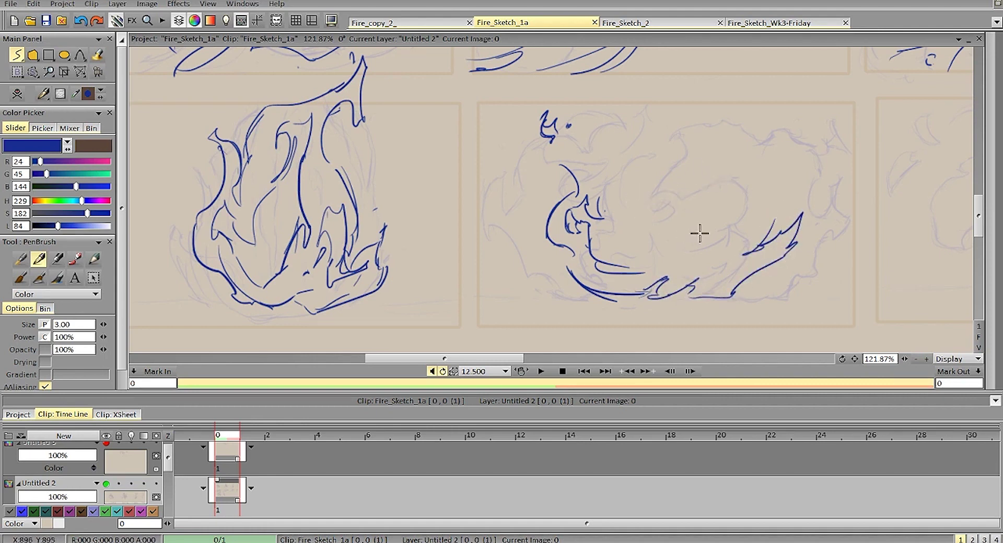
{"action": "key", "text": "ctrl+z"}
{"action": "left_click_drag", "start_coordinate": [647, 269], "coordinate": [684, 252]}
- Draw a curling tongue rising from the second flame's upper left and a small pointed tongue inside the flame
{"action": "mouse_move", "coordinate": [629, 204]}
{"action": "left_mouse_down"}
{"action": "mouse_move", "coordinate": [644, 243]}
{"action": "mouse_move", "coordinate": [607, 160]}
{"action": "mouse_move", "coordinate": [625, 134]}
{"action": "mouse_move", "coordinate": [614, 123]}
{"action": "left_mouse_up"}
{"action": "key", "text": "ctrl+z"}
{"action": "left_click_drag", "start_coordinate": [585, 84], "coordinate": [609, 127]}
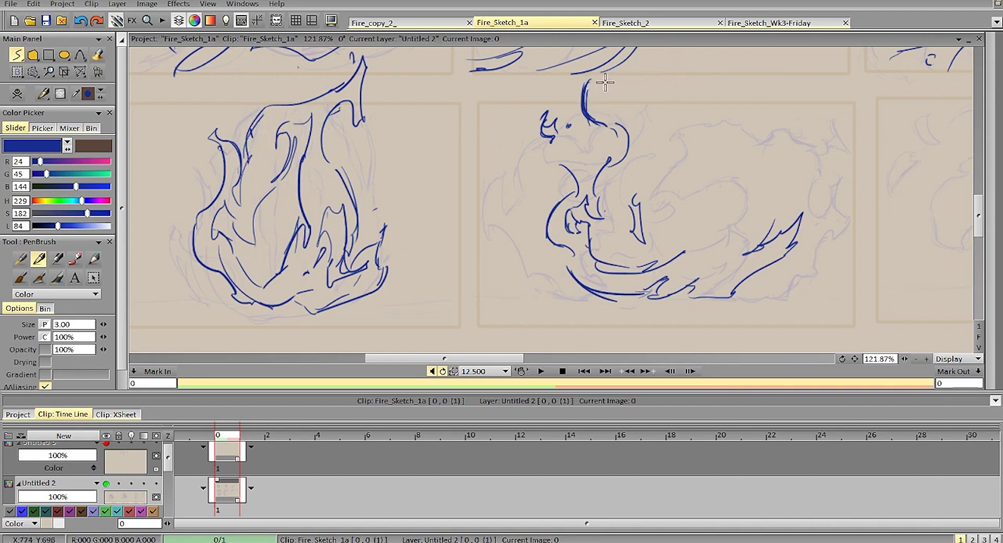
- Draw a tall curled tip above the second frame and the curved outer contour on the flame's upper right
{"action": "mouse_move", "coordinate": [601, 72]}
{"action": "left_mouse_down"}
{"action": "mouse_move", "coordinate": [691, 49]}
{"action": "mouse_move", "coordinate": [692, 67]}
{"action": "mouse_move", "coordinate": [651, 88]}
{"action": "mouse_move", "coordinate": [672, 112]}
{"action": "mouse_move", "coordinate": [695, 181]}
{"action": "left_mouse_up"}
{"action": "key", "text": "ctrl+z"}
{"action": "key", "text": "ctrl+z"}
{"action": "left_click_drag", "start_coordinate": [680, 114], "coordinate": [724, 188]}
{"action": "left_click_drag", "start_coordinate": [729, 153], "coordinate": [716, 204]}
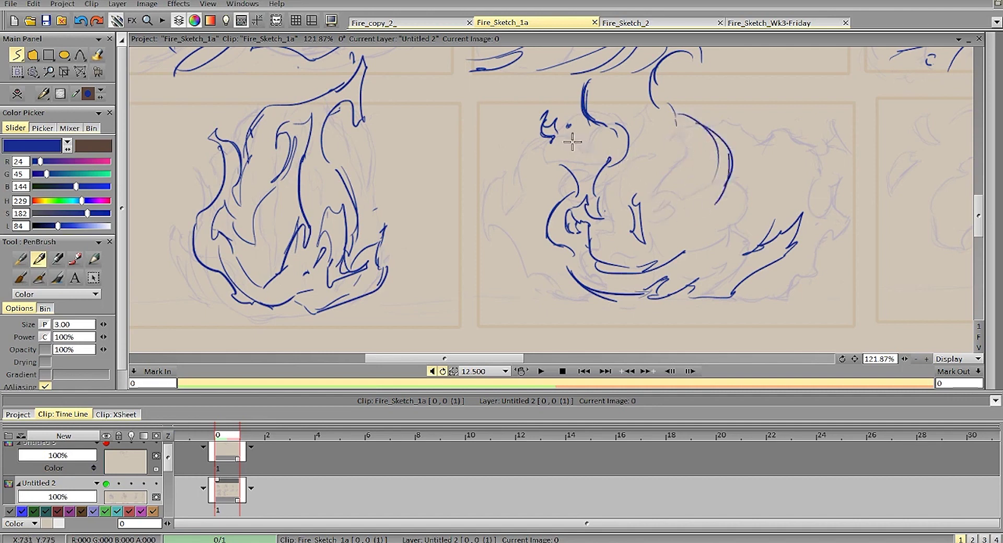
- Add a thick, pointed inner tongue joining the second flame's left contour below the upper curl
{"action": "left_click_drag", "start_coordinate": [557, 151], "coordinate": [588, 185]}
{"action": "key", "text": "ctrl+z"}
{"action": "left_click_drag", "start_coordinate": [558, 152], "coordinate": [597, 186]}
{"action": "mouse_move", "coordinate": [577, 151]}
{"action": "left_mouse_down"}
{"action": "mouse_move", "coordinate": [596, 186]}
{"action": "mouse_move", "coordinate": [564, 205]}
{"action": "left_mouse_up"}
{"action": "left_click_drag", "start_coordinate": [575, 230], "coordinate": [582, 239]}
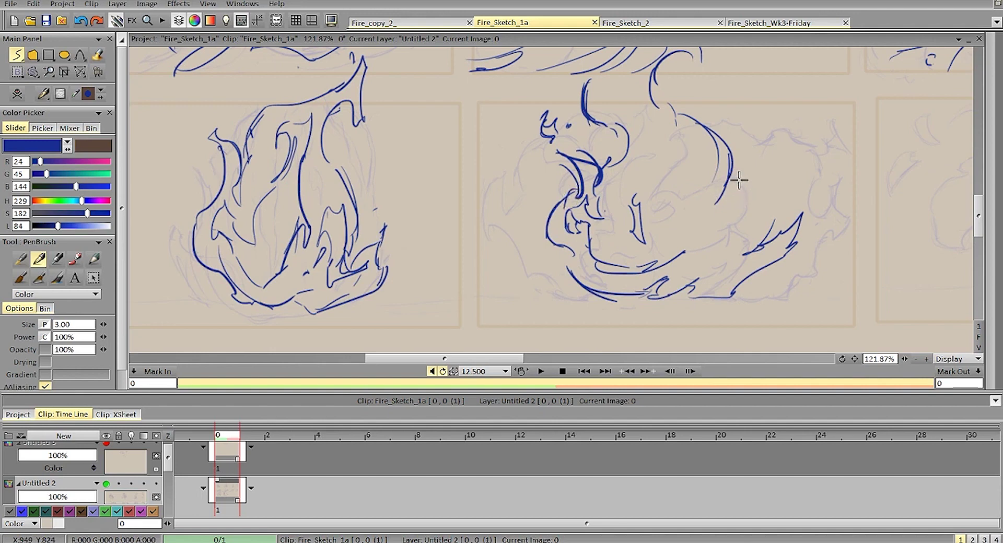
- Rework the second flame's right contour into a notched edge with a second tongue curving down to the lower tip
{"action": "left_click_drag", "start_coordinate": [725, 197], "coordinate": [731, 158]}
{"action": "left_click_drag", "start_coordinate": [746, 194], "coordinate": [759, 214]}
{"action": "key", "text": "f"}
{"action": "left_click_drag", "start_coordinate": [748, 177], "coordinate": [764, 201]}
{"action": "mouse_move", "coordinate": [722, 156]}
{"action": "left_mouse_down"}
{"action": "mouse_move", "coordinate": [712, 183]}
{"action": "mouse_move", "coordinate": [766, 180]}
{"action": "left_mouse_up"}
{"action": "mouse_move", "coordinate": [711, 196]}
{"action": "left_mouse_down"}
{"action": "mouse_move", "coordinate": [747, 209]}
{"action": "mouse_move", "coordinate": [744, 200]}
{"action": "left_mouse_up"}
{"action": "key", "text": "d"}
{"action": "mouse_move", "coordinate": [720, 140]}
{"action": "left_mouse_down"}
{"action": "mouse_move", "coordinate": [719, 183]}
{"action": "mouse_move", "coordinate": [728, 171]}
{"action": "mouse_move", "coordinate": [757, 174]}
{"action": "mouse_move", "coordinate": [755, 243]}
{"action": "left_mouse_up"}
{"action": "key", "text": "shift+d"}
{"action": "key", "text": "b"}
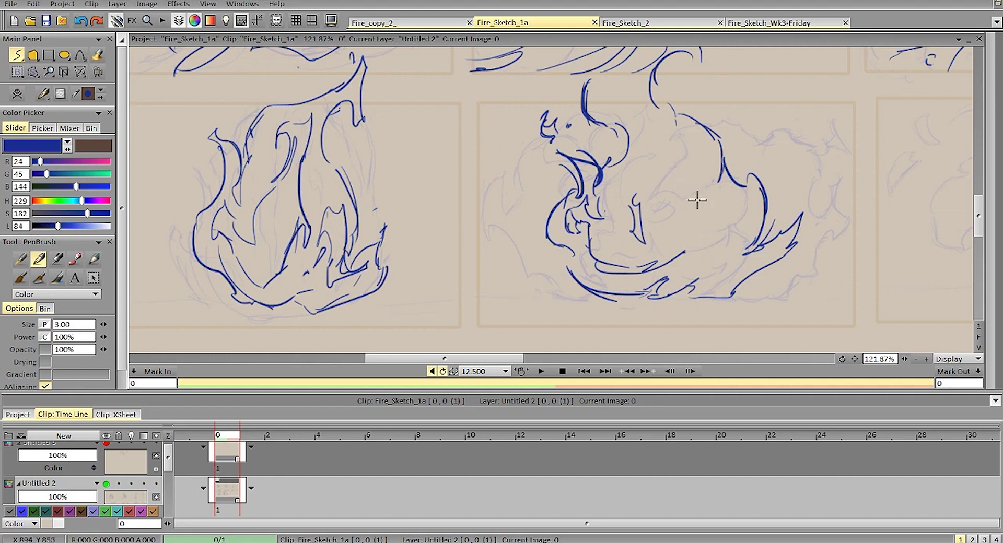
- Draw the second flame's inner right contour, a forked central tongue, and a small teardrop beside the right edge
{"action": "mouse_move", "coordinate": [664, 266]}
{"action": "left_mouse_down"}
{"action": "mouse_move", "coordinate": [705, 204]}
{"action": "mouse_move", "coordinate": [697, 152]}
{"action": "left_mouse_up"}
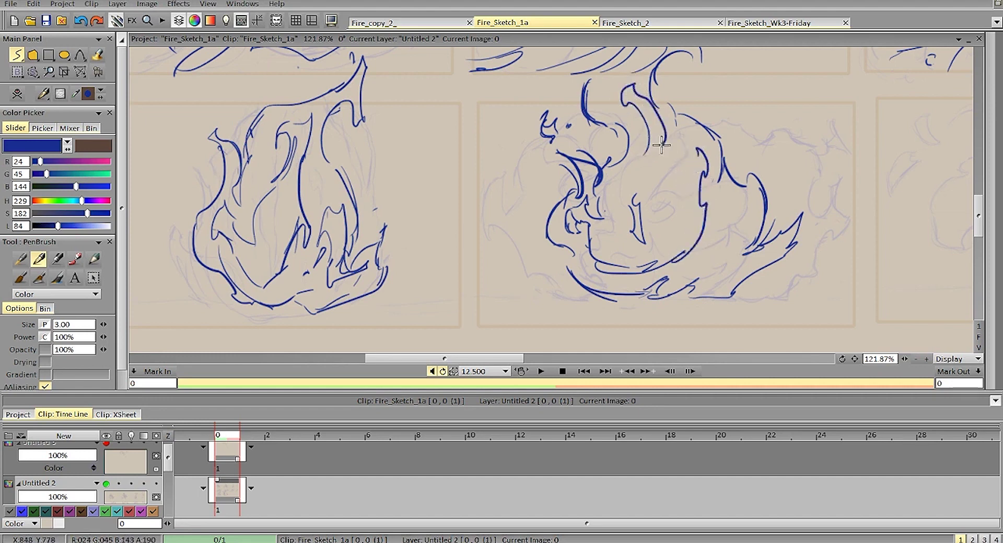
{"action": "left_click_drag", "start_coordinate": [612, 86], "coordinate": [650, 137]}
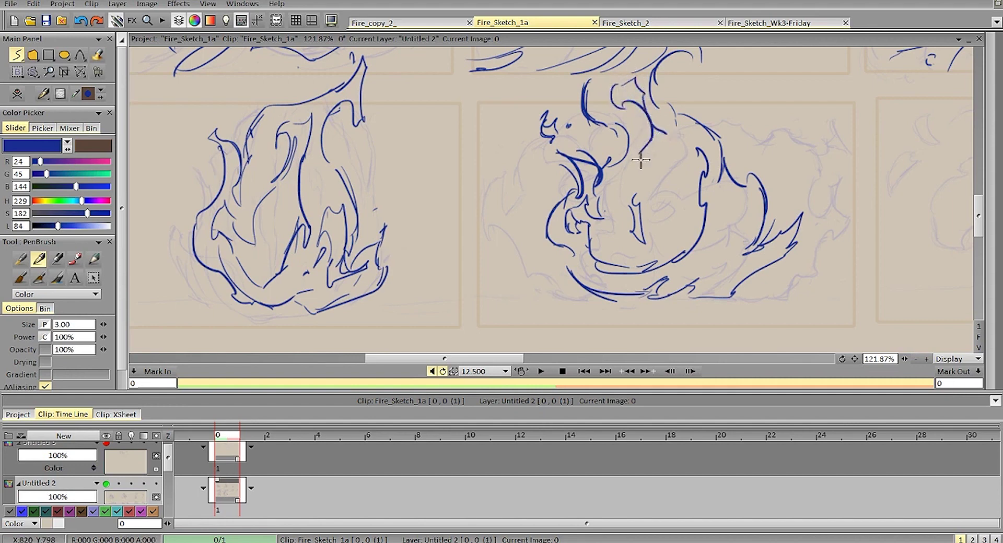
{"action": "left_click_drag", "start_coordinate": [651, 137], "coordinate": [633, 201]}
{"action": "left_click_drag", "start_coordinate": [677, 139], "coordinate": [703, 166]}
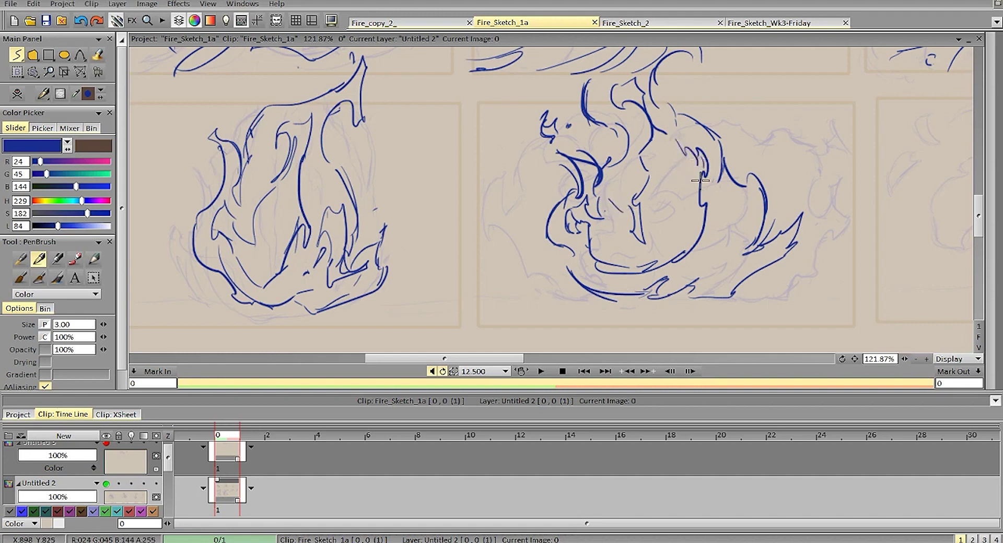
{"action": "left_click_drag", "start_coordinate": [724, 220], "coordinate": [708, 255]}
- Start the third frame's flame with a pointed lower-left contour, an inner curve and a long bottom edge
{"action": "mouse_move", "coordinate": [709, 254]}
{"action": "left_mouse_down"}
{"action": "mouse_move", "coordinate": [723, 220]}
{"action": "mouse_move", "coordinate": [731, 251]}
{"action": "mouse_move", "coordinate": [727, 240]}
{"action": "mouse_move", "coordinate": [775, 259]}
{"action": "left_mouse_up"}
{"action": "scroll", "coordinate": [723, 221], "scroll_direction": "right", "scroll_amount": 5}
{"action": "key", "text": "ctrl+z"}
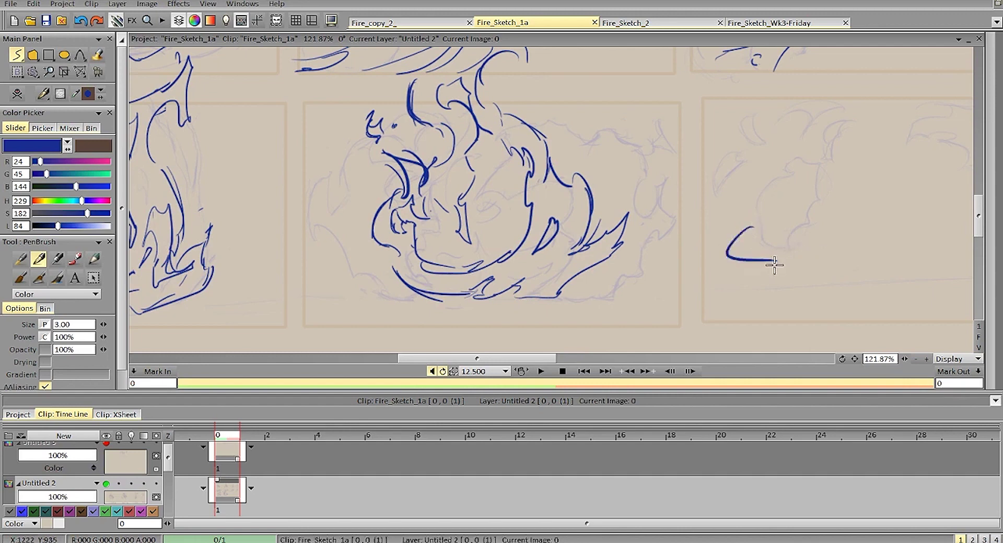
{"action": "mouse_move", "coordinate": [733, 233]}
{"action": "left_mouse_down"}
{"action": "mouse_move", "coordinate": [768, 212]}
{"action": "mouse_move", "coordinate": [752, 242]}
{"action": "mouse_move", "coordinate": [810, 245]}
{"action": "left_mouse_up"}
{"action": "left_click_drag", "start_coordinate": [793, 283], "coordinate": [876, 285]}
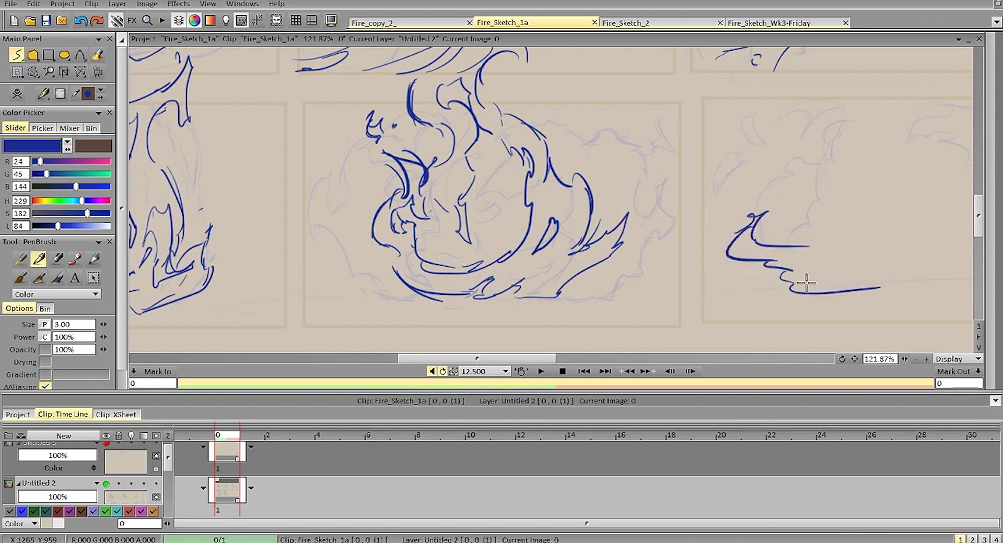
{"action": "key", "text": "ctrl+z"}
{"action": "mouse_move", "coordinate": [761, 258]}
{"action": "left_mouse_down"}
{"action": "mouse_move", "coordinate": [836, 276]}
{"action": "mouse_move", "coordinate": [828, 284]}
{"action": "mouse_move", "coordinate": [879, 272]}
{"action": "left_mouse_up"}
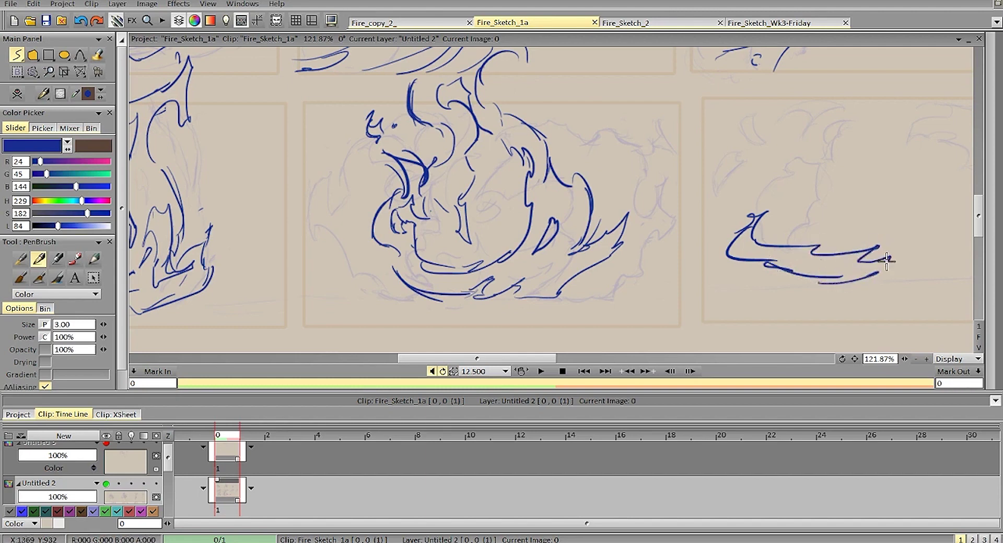
- Redraw the third flame's inner edge with a small peak and extend it into a tongue sweeping up to the right
{"action": "key", "text": "ctrl+z"}
{"action": "mouse_move", "coordinate": [801, 243]}
{"action": "left_mouse_down"}
{"action": "mouse_move", "coordinate": [840, 242]}
{"action": "mouse_move", "coordinate": [829, 256]}
{"action": "mouse_move", "coordinate": [886, 260]}
{"action": "mouse_move", "coordinate": [908, 252]}
{"action": "mouse_move", "coordinate": [847, 230]}
{"action": "mouse_move", "coordinate": [855, 256]}
{"action": "mouse_move", "coordinate": [887, 251]}
{"action": "left_mouse_up"}
{"action": "key", "text": "ctrl+z"}
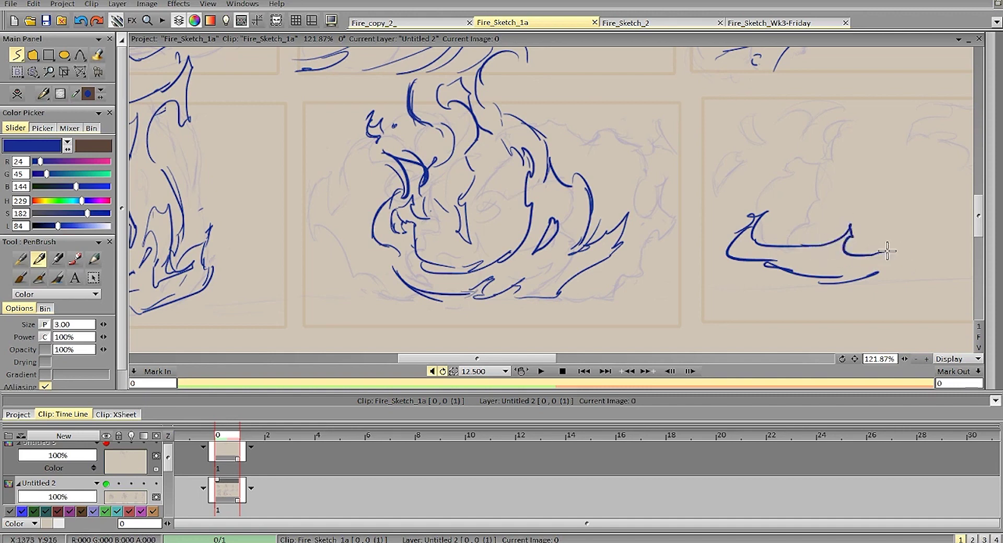
{"action": "key", "text": "ctrl+z"}
{"action": "key", "text": "ctrl+z"}
{"action": "mouse_move", "coordinate": [796, 244]}
{"action": "left_mouse_down"}
{"action": "mouse_move", "coordinate": [828, 223]}
{"action": "mouse_move", "coordinate": [833, 241]}
{"action": "mouse_move", "coordinate": [819, 248]}
{"action": "mouse_move", "coordinate": [847, 256]}
{"action": "mouse_move", "coordinate": [900, 230]}
{"action": "left_mouse_up"}
{"action": "left_click_drag", "start_coordinate": [900, 230], "coordinate": [861, 285]}
{"action": "left_click_drag", "start_coordinate": [476, 358], "coordinate": [502, 359]}
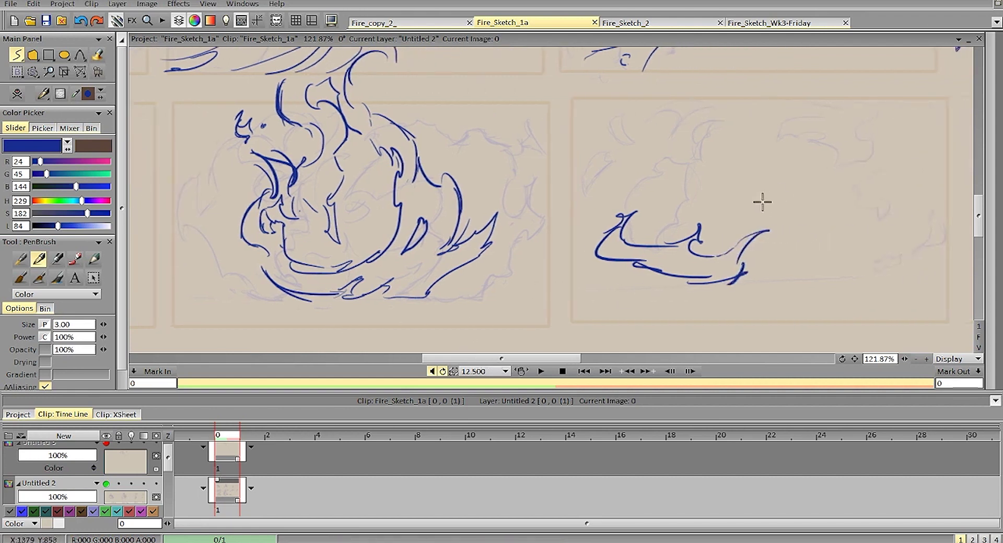
- Replace the third flame's sweeping tongue with short jagged ones and close the upper contour of its left part
{"action": "key", "text": "shift+d"}
{"action": "mouse_move", "coordinate": [735, 233]}
{"action": "left_mouse_down"}
{"action": "mouse_move", "coordinate": [692, 264]}
{"action": "mouse_move", "coordinate": [675, 245]}
{"action": "mouse_move", "coordinate": [692, 219]}
{"action": "mouse_move", "coordinate": [700, 293]}
{"action": "mouse_move", "coordinate": [679, 276]}
{"action": "mouse_move", "coordinate": [692, 282]}
{"action": "mouse_move", "coordinate": [684, 277]}
{"action": "mouse_move", "coordinate": [690, 295]}
{"action": "mouse_move", "coordinate": [746, 270]}
{"action": "left_mouse_up"}
{"action": "key", "text": "b"}
{"action": "key", "text": "shift+f"}
{"action": "key", "text": "b"}
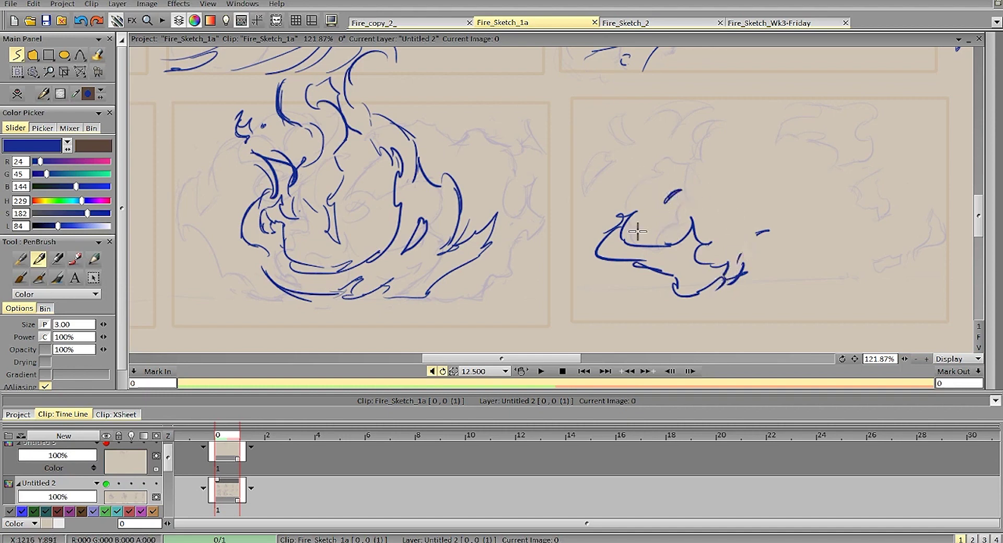
{"action": "mouse_move", "coordinate": [634, 244]}
{"action": "left_mouse_down"}
{"action": "mouse_move", "coordinate": [638, 220]}
{"action": "mouse_move", "coordinate": [668, 191]}
{"action": "left_mouse_up"}
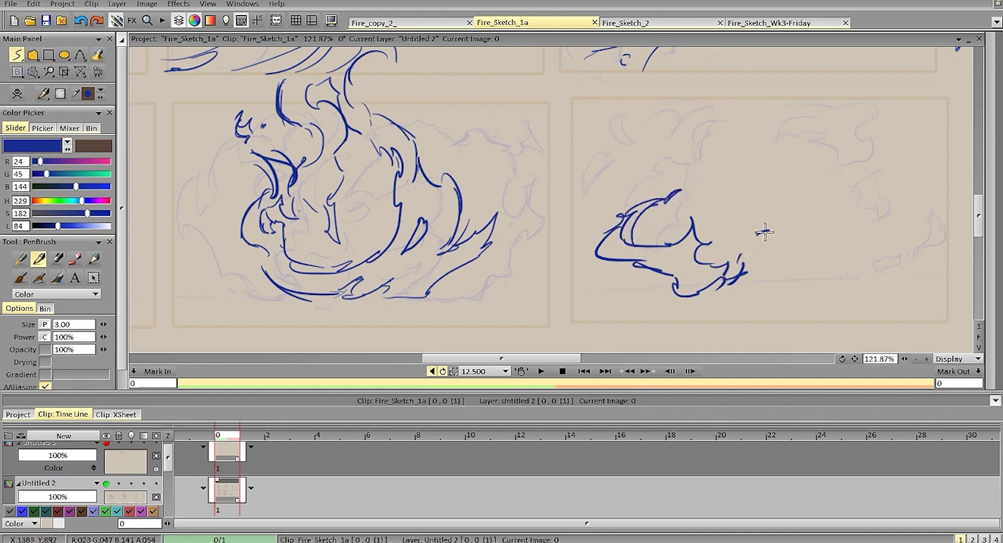
- Draw a long tongue with a forked tip on the third flame's right side and small fragments beneath it
{"action": "mouse_move", "coordinate": [760, 241]}
{"action": "left_mouse_down"}
{"action": "mouse_move", "coordinate": [846, 208]}
{"action": "mouse_move", "coordinate": [867, 179]}
{"action": "mouse_move", "coordinate": [843, 186]}
{"action": "mouse_move", "coordinate": [853, 168]}
{"action": "mouse_move", "coordinate": [892, 149]}
{"action": "mouse_move", "coordinate": [857, 234]}
{"action": "mouse_move", "coordinate": [836, 263]}
{"action": "left_mouse_up"}
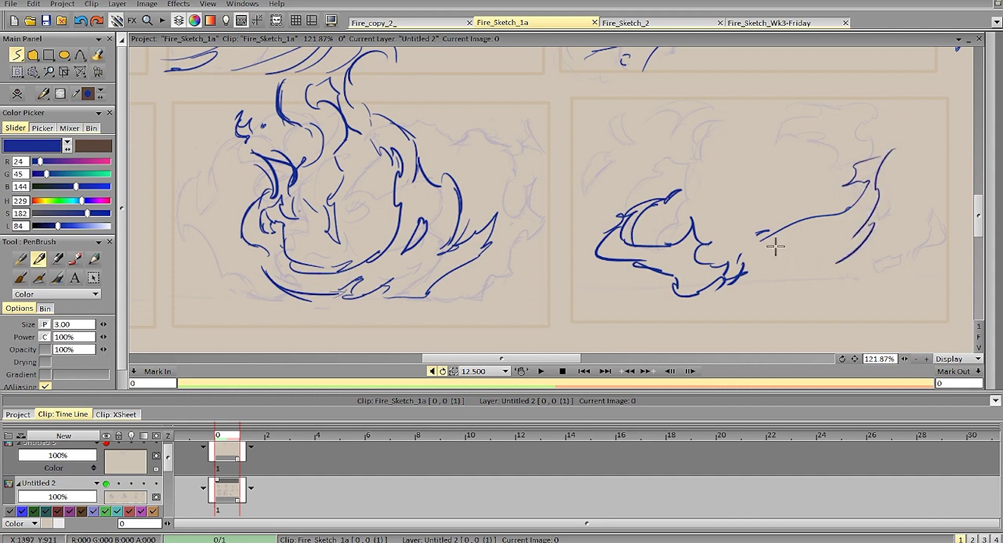
{"action": "mouse_move", "coordinate": [754, 252]}
{"action": "left_mouse_down"}
{"action": "mouse_move", "coordinate": [839, 256]}
{"action": "mouse_move", "coordinate": [855, 243]}
{"action": "left_mouse_up"}
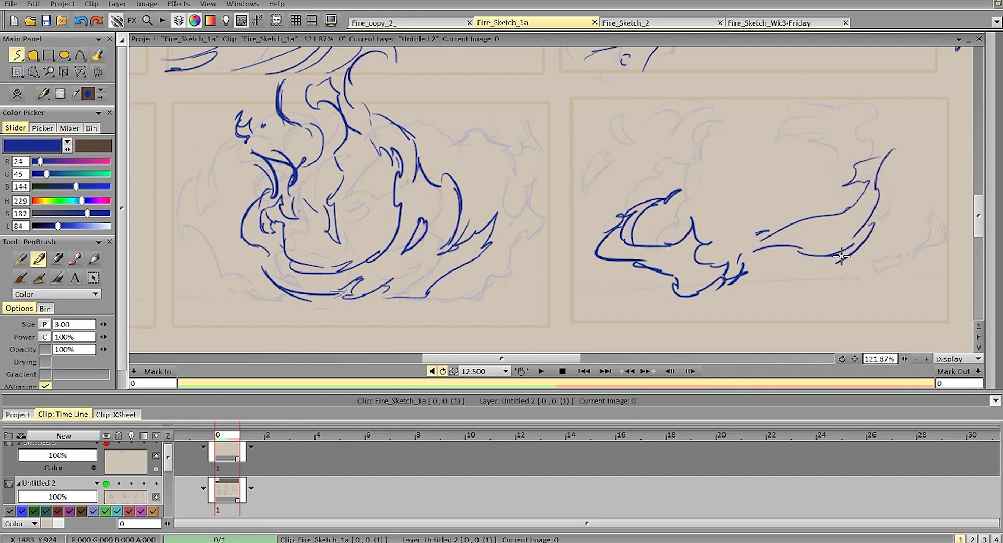
{"action": "mouse_move", "coordinate": [810, 273]}
{"action": "left_mouse_down"}
{"action": "mouse_move", "coordinate": [832, 267]}
{"action": "mouse_move", "coordinate": [854, 279]}
{"action": "left_mouse_up"}
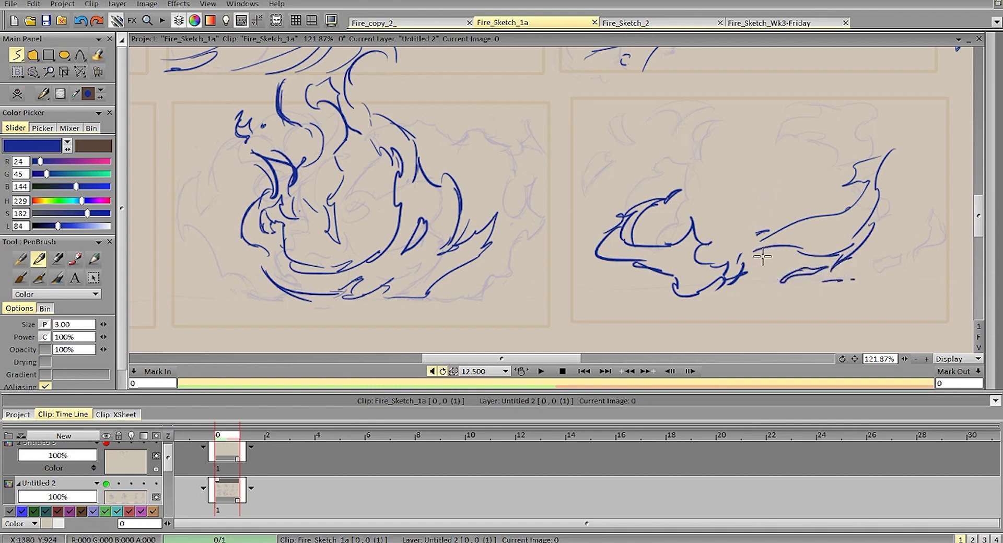
- Erase the ragged middle edges of the third flame and bridge its left and right parts with flowing tongues
{"action": "key", "text": "shift+d"}
{"action": "mouse_move", "coordinate": [726, 266]}
{"action": "left_mouse_down"}
{"action": "mouse_move", "coordinate": [736, 275]}
{"action": "mouse_move", "coordinate": [782, 267]}
{"action": "mouse_move", "coordinate": [727, 270]}
{"action": "mouse_move", "coordinate": [707, 288]}
{"action": "mouse_move", "coordinate": [729, 291]}
{"action": "mouse_move", "coordinate": [776, 263]}
{"action": "left_mouse_up"}
{"action": "key", "text": "n"}
{"action": "key", "text": "d"}
{"action": "left_click_drag", "start_coordinate": [757, 263], "coordinate": [770, 240]}
{"action": "mouse_move", "coordinate": [713, 264]}
{"action": "left_mouse_down"}
{"action": "mouse_move", "coordinate": [735, 242]}
{"action": "mouse_move", "coordinate": [785, 229]}
{"action": "mouse_move", "coordinate": [768, 224]}
{"action": "mouse_move", "coordinate": [783, 235]}
{"action": "mouse_move", "coordinate": [732, 261]}
{"action": "left_mouse_up"}
{"action": "key", "text": "n"}
{"action": "key", "text": "d"}
{"action": "left_click_drag", "start_coordinate": [723, 269], "coordinate": [812, 226]}
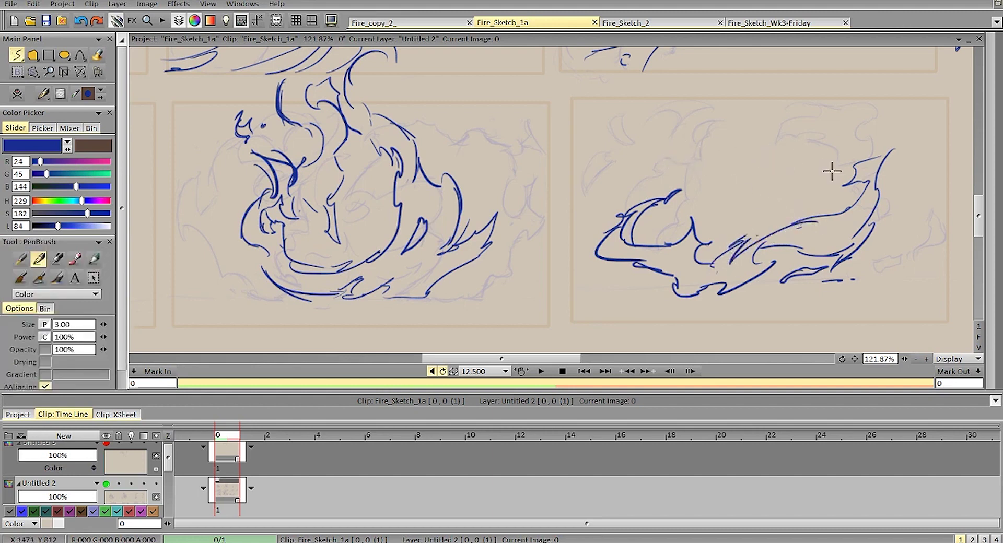
- Draw a small S-shaped curl, a large crescent tongue and tiny detached wisps above the third flame
{"action": "mouse_move", "coordinate": [831, 171]}
{"action": "left_mouse_down"}
{"action": "mouse_move", "coordinate": [805, 149]}
{"action": "mouse_move", "coordinate": [823, 151]}
{"action": "mouse_move", "coordinate": [832, 170]}
{"action": "mouse_move", "coordinate": [802, 183]}
{"action": "left_mouse_up"}
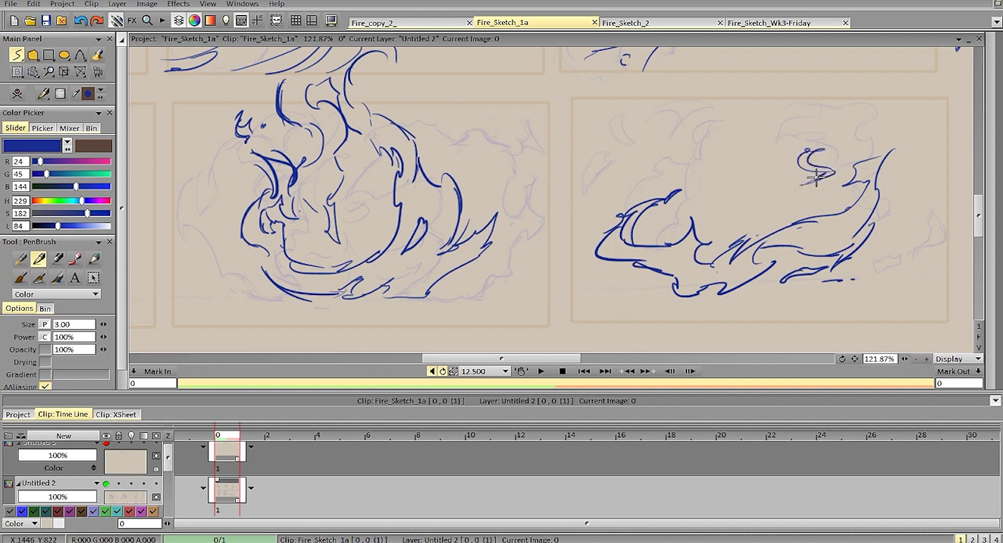
{"action": "mouse_move", "coordinate": [708, 97]}
{"action": "left_mouse_down"}
{"action": "mouse_move", "coordinate": [680, 139]}
{"action": "mouse_move", "coordinate": [747, 184]}
{"action": "mouse_move", "coordinate": [710, 152]}
{"action": "mouse_move", "coordinate": [706, 131]}
{"action": "left_mouse_up"}
{"action": "mouse_move", "coordinate": [725, 147]}
{"action": "left_mouse_down"}
{"action": "mouse_move", "coordinate": [710, 132]}
{"action": "mouse_move", "coordinate": [731, 144]}
{"action": "left_mouse_up"}
{"action": "mouse_move", "coordinate": [731, 144]}
{"action": "left_mouse_down"}
{"action": "mouse_move", "coordinate": [742, 92]}
{"action": "mouse_move", "coordinate": [734, 91]}
{"action": "mouse_move", "coordinate": [756, 104]}
{"action": "mouse_move", "coordinate": [709, 86]}
{"action": "left_mouse_up"}
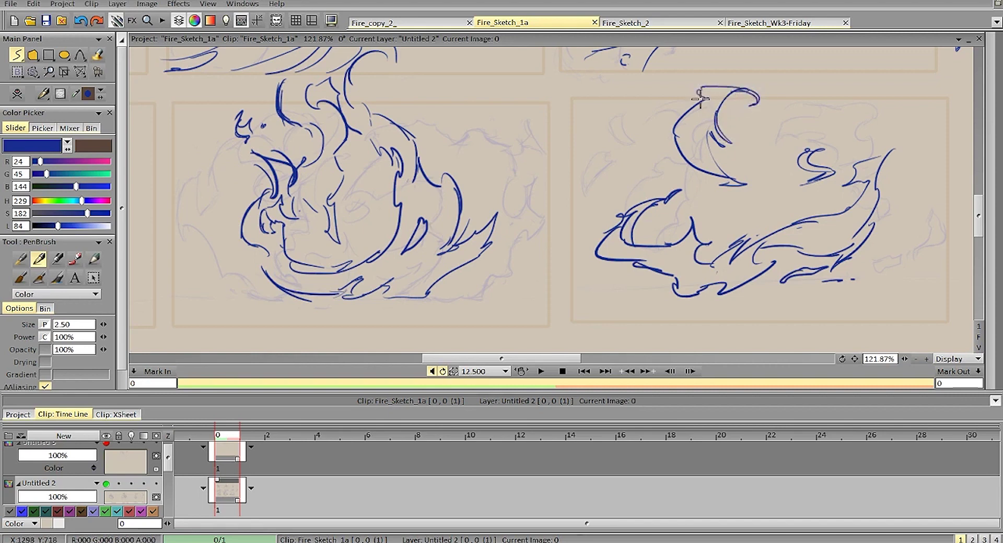
{"action": "left_click_drag", "start_coordinate": [800, 134], "coordinate": [784, 151]}
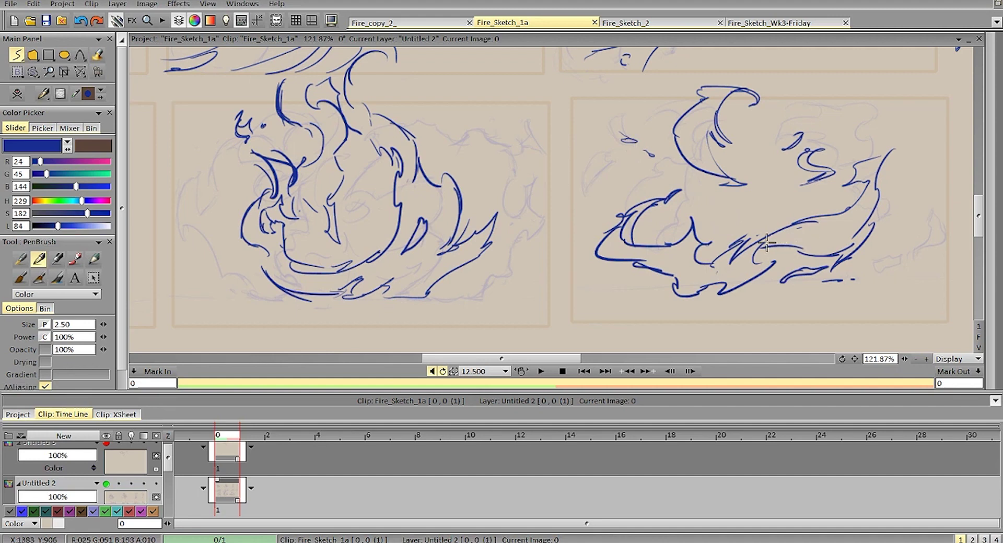
- Erase the bridge across the third flame and redraw the middle as a pointed tongue with small separate flame pieces
{"action": "key", "text": "shift+d"}
{"action": "left_click_drag", "start_coordinate": [722, 270], "coordinate": [784, 233]}
{"action": "mouse_move", "coordinate": [697, 250]}
{"action": "left_mouse_down"}
{"action": "mouse_move", "coordinate": [763, 271]}
{"action": "mouse_move", "coordinate": [695, 222]}
{"action": "left_mouse_up"}
{"action": "key", "text": "d"}
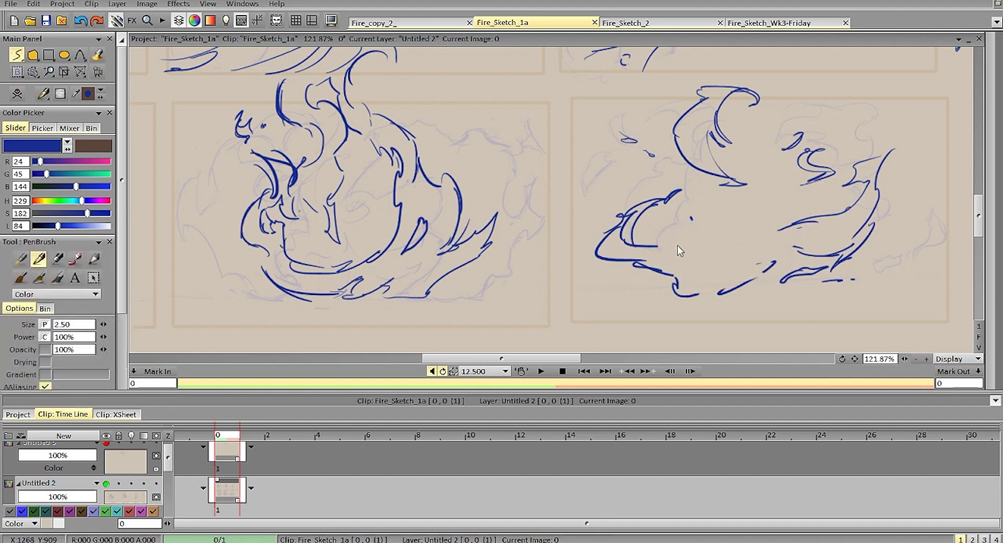
{"action": "mouse_move", "coordinate": [648, 246]}
{"action": "left_mouse_down"}
{"action": "mouse_move", "coordinate": [670, 255]}
{"action": "mouse_move", "coordinate": [724, 252]}
{"action": "mouse_move", "coordinate": [712, 287]}
{"action": "left_mouse_up"}
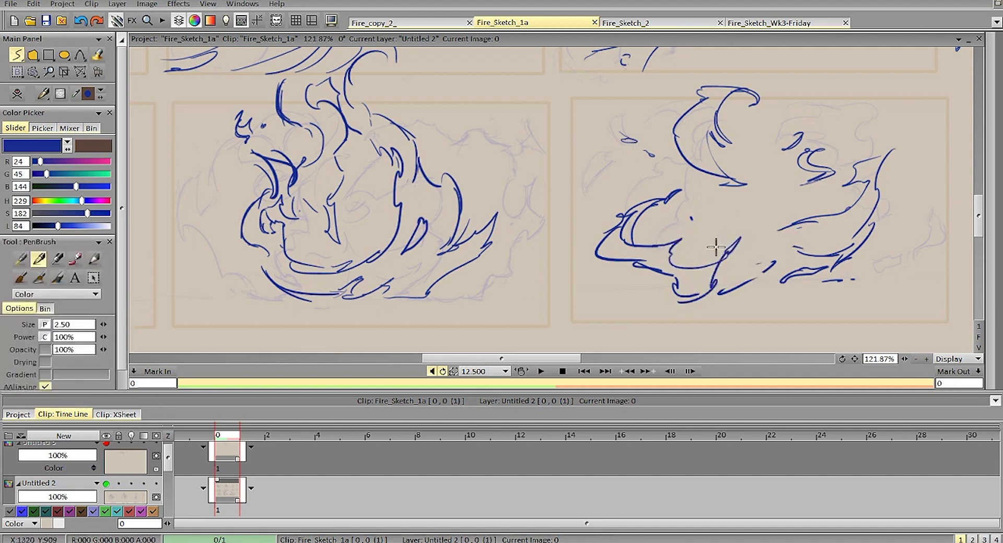
{"action": "key", "text": "ctrl+z"}
{"action": "key", "text": "ctrl+z"}
{"action": "mouse_move", "coordinate": [659, 249]}
{"action": "left_mouse_down"}
{"action": "mouse_move", "coordinate": [712, 203]}
{"action": "mouse_move", "coordinate": [702, 233]}
{"action": "mouse_move", "coordinate": [722, 217]}
{"action": "mouse_move", "coordinate": [671, 274]}
{"action": "mouse_move", "coordinate": [690, 275]}
{"action": "mouse_move", "coordinate": [697, 295]}
{"action": "left_mouse_up"}
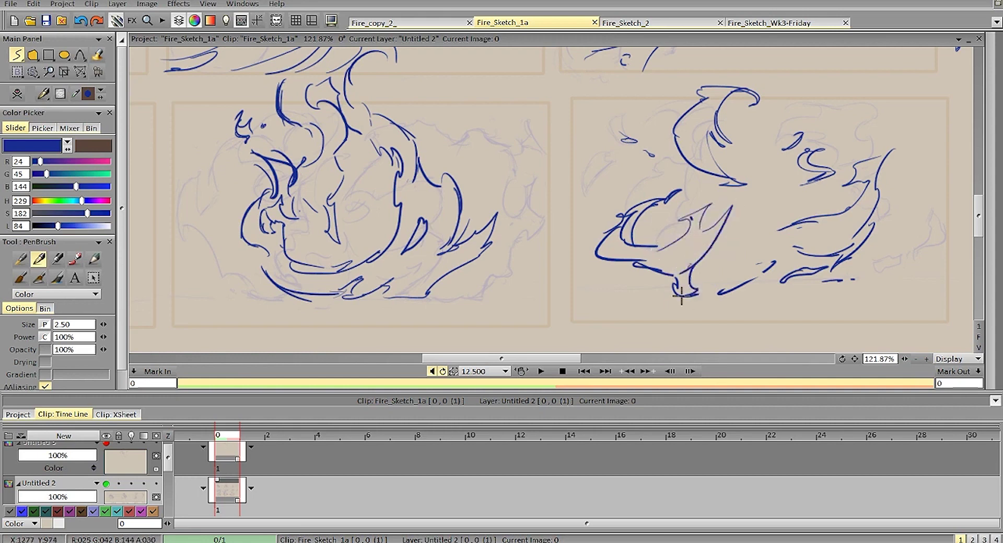
{"action": "left_click_drag", "start_coordinate": [736, 245], "coordinate": [720, 265]}
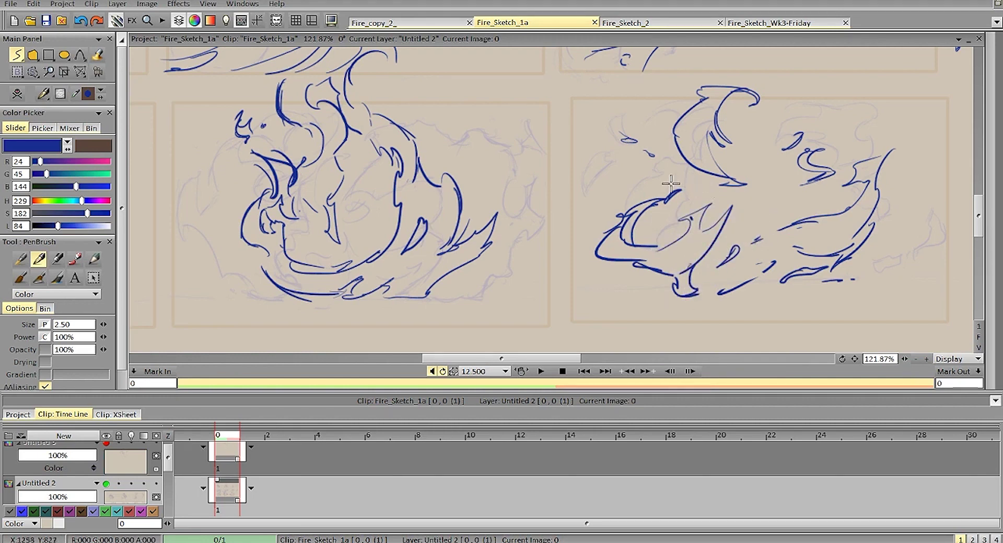
- Export the finished sketch sheet in PNG format as Fire_Sketch_1434a.png
{"action": "left_click_drag", "start_coordinate": [905, 359], "coordinate": [868, 358]}
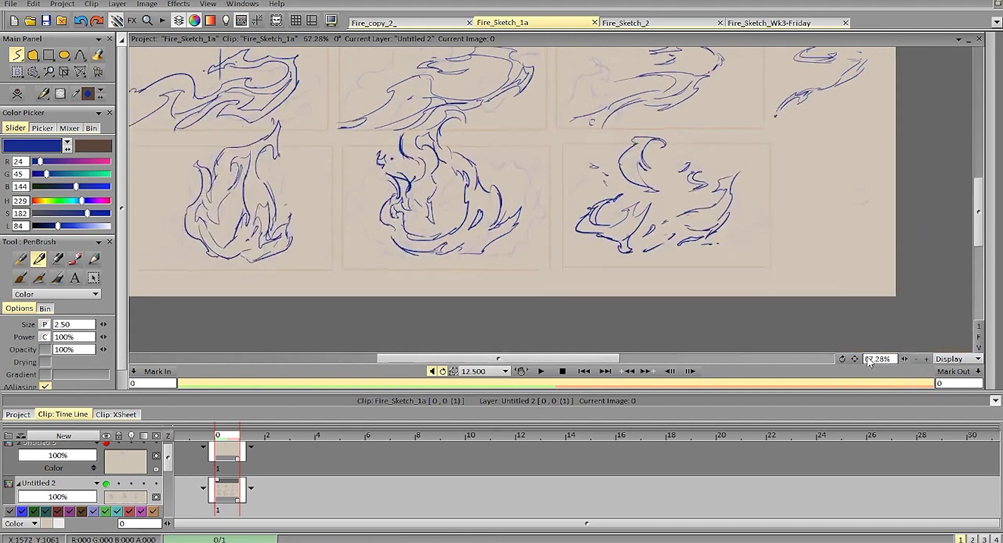
{"action": "left_click_drag", "start_coordinate": [978, 211], "coordinate": [976, 186]}
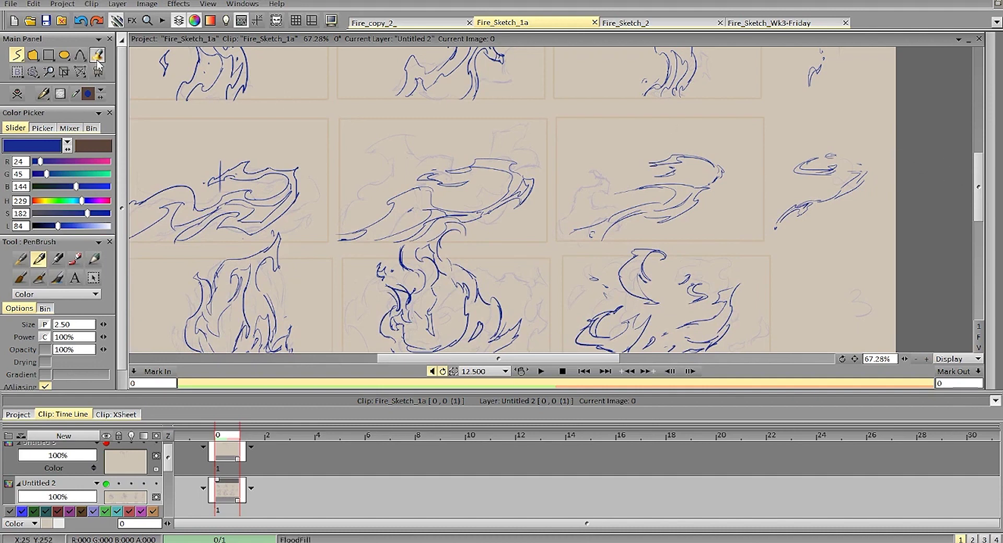
{"action": "left_click", "coordinate": [11, 4]}
{"action": "left_click", "coordinate": [56, 101]}
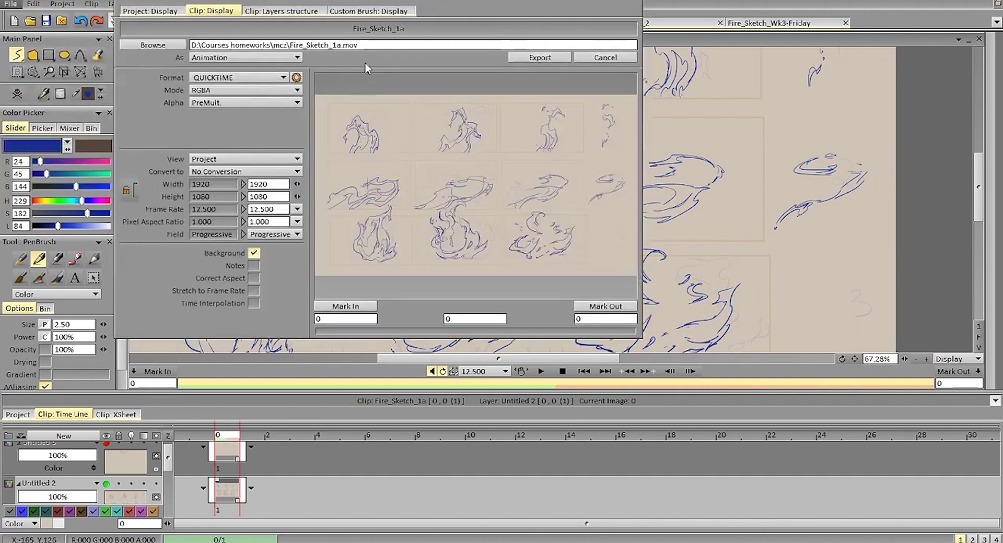
{"action": "left_click", "coordinate": [323, 46]}
{"action": "left_click", "coordinate": [339, 48]}
{"action": "left_click", "coordinate": [283, 77]}
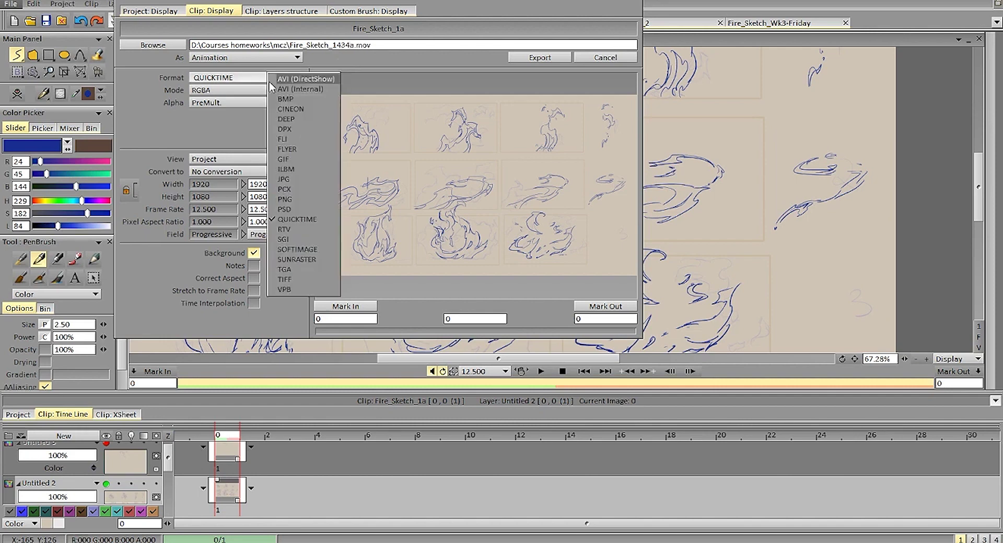
{"action": "left_click", "coordinate": [298, 190]}
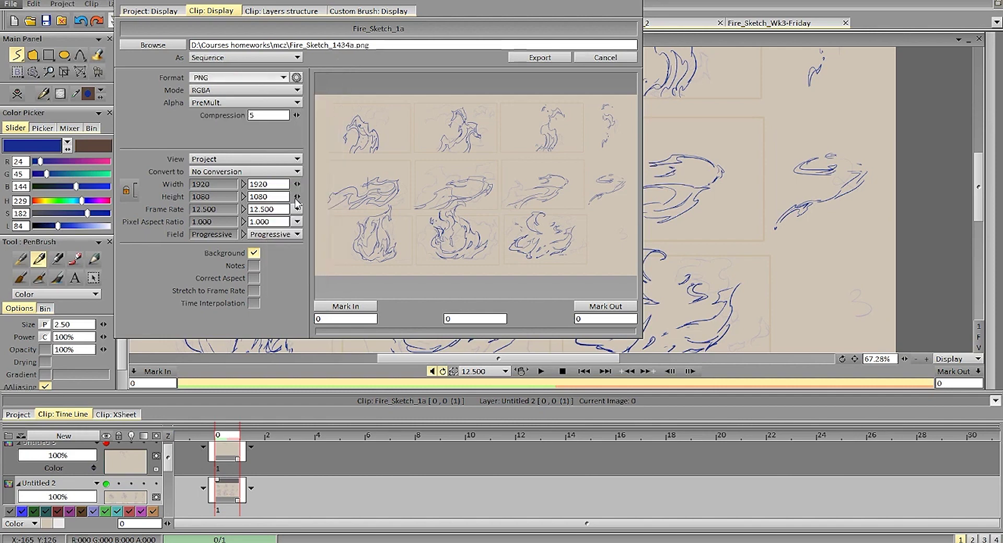
{"action": "left_click", "coordinate": [543, 59]}
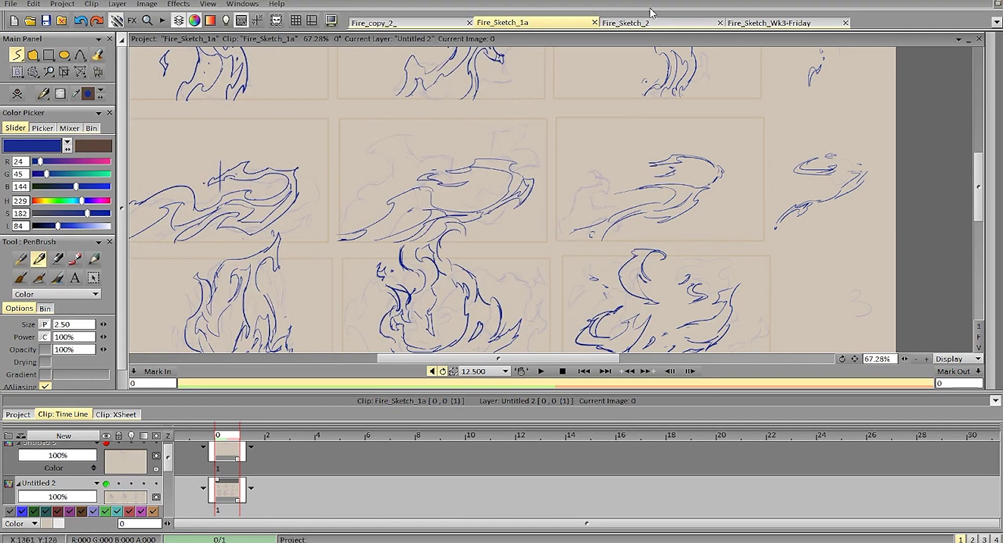
- Switch to the Fire_Sketch_2 sheet and bring its first row of flame thumbnails into close view
{"action": "left_click", "coordinate": [674, 23]}
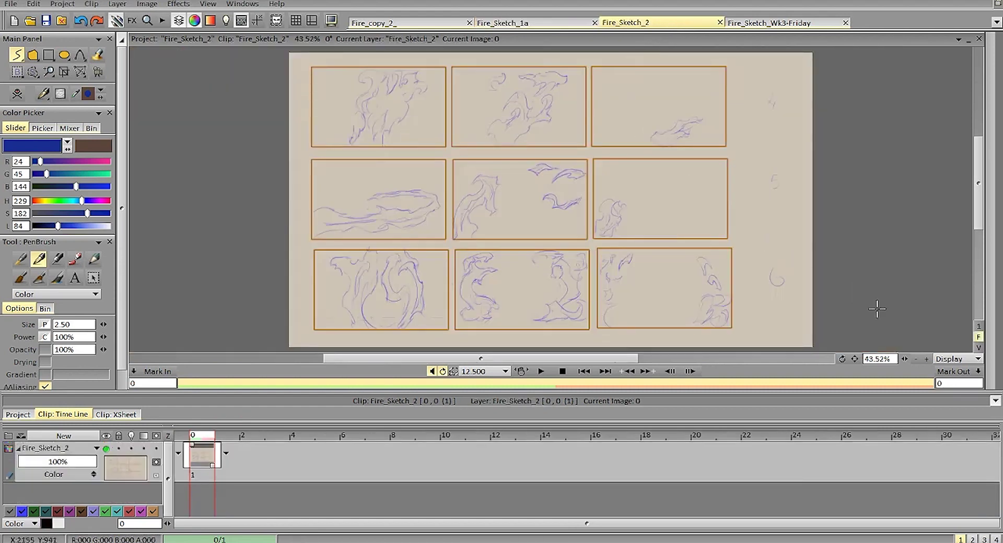
{"action": "left_click_drag", "start_coordinate": [904, 359], "coordinate": [958, 354]}
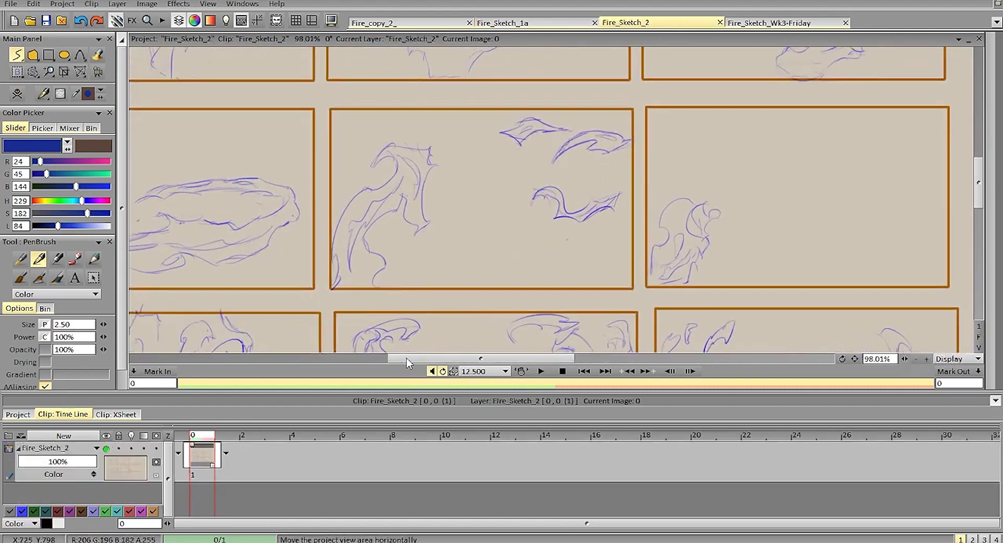
{"action": "left_click_drag", "start_coordinate": [403, 359], "coordinate": [360, 359]}
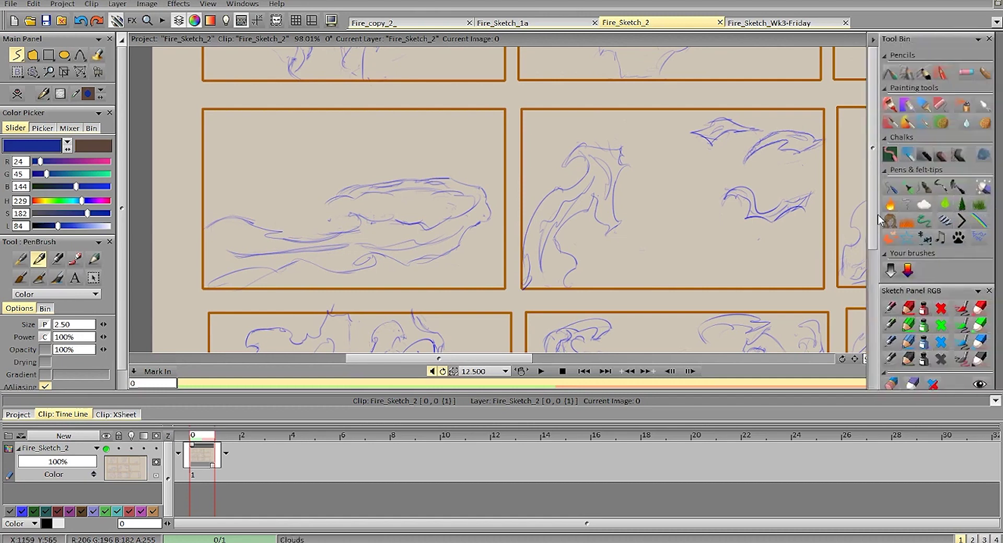
{"action": "left_click_drag", "start_coordinate": [989, 191], "coordinate": [989, 157]}
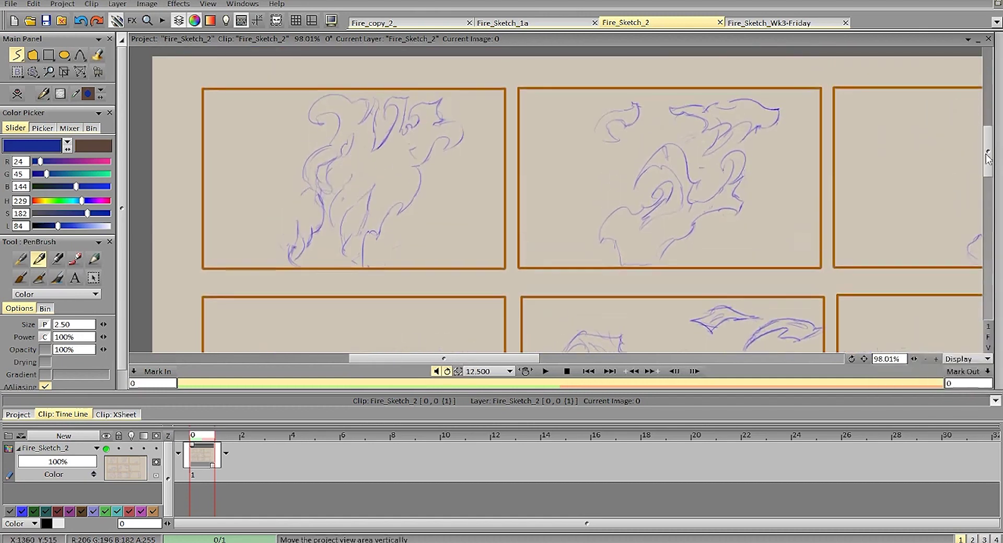
- Add a new layer above Fire_Sketch_2 for drawing over the first-row flame thumbnails
{"action": "mouse_move", "coordinate": [496, 359]}
{"action": "left_mouse_down"}
{"action": "mouse_move", "coordinate": [523, 361]}
{"action": "mouse_move", "coordinate": [509, 359]}
{"action": "left_mouse_up"}
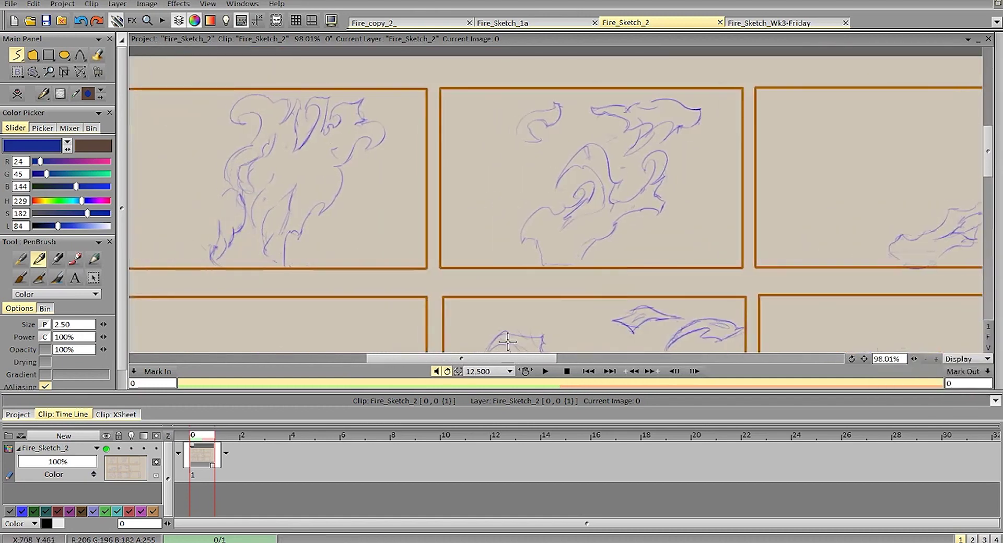
{"action": "key", "text": "ctrl+shift+n"}
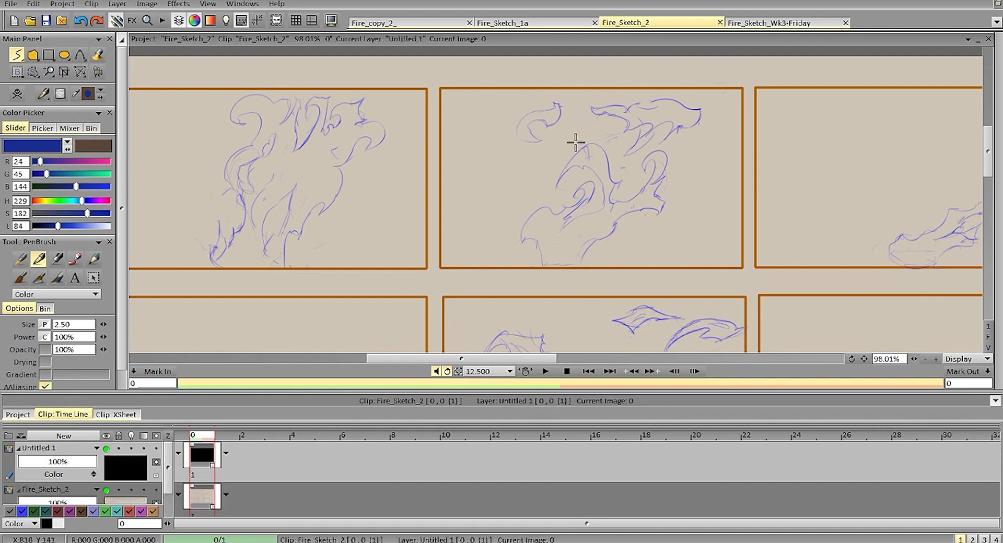
- Sketch a slanted axis line with two curved cross contours through the first flame in the first row
{"action": "left_click_drag", "start_coordinate": [323, 96], "coordinate": [249, 267]}
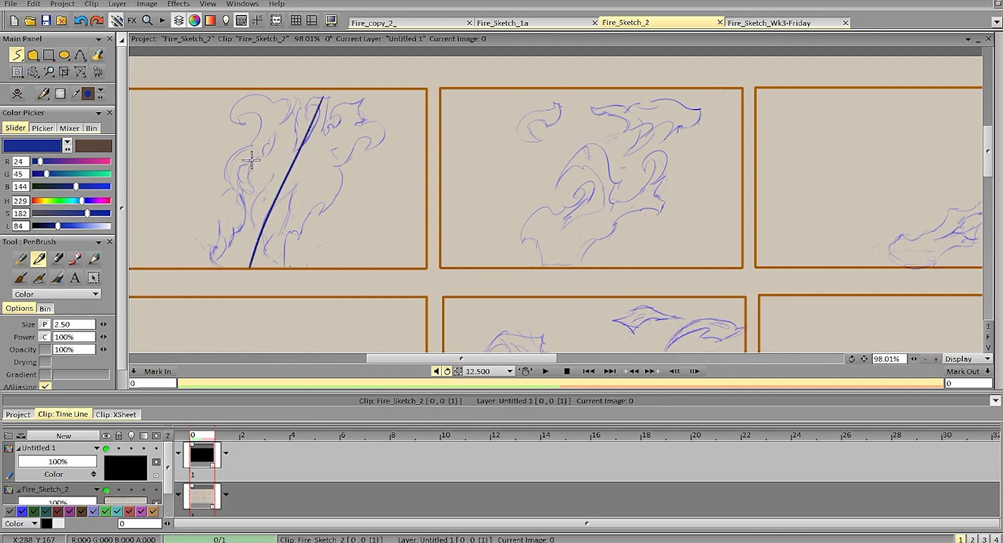
{"action": "left_click_drag", "start_coordinate": [230, 154], "coordinate": [347, 206]}
{"action": "key", "text": "ctrl+z"}
{"action": "left_click_drag", "start_coordinate": [232, 180], "coordinate": [334, 216]}
{"action": "left_click_drag", "start_coordinate": [249, 136], "coordinate": [355, 181]}
{"action": "left_click_drag", "start_coordinate": [248, 139], "coordinate": [237, 189]}
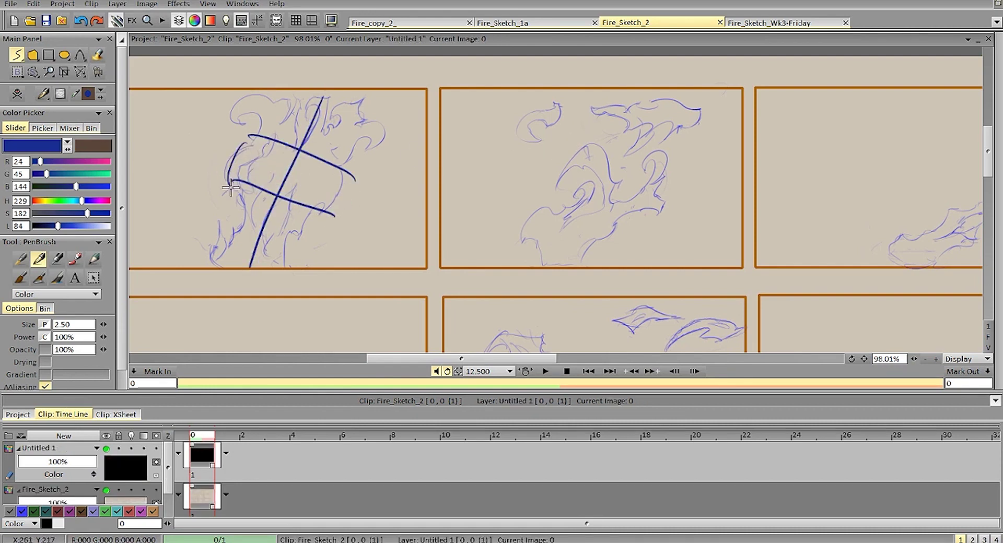
- Close the cross contours into a tilted box, add a tapered stem below, and try a circle over the flame's upper curl
{"action": "left_click_drag", "start_coordinate": [343, 165], "coordinate": [329, 229]}
{"action": "mouse_move", "coordinate": [248, 140]}
{"action": "left_mouse_down"}
{"action": "mouse_move", "coordinate": [238, 181]}
{"action": "mouse_move", "coordinate": [337, 172]}
{"action": "left_mouse_up"}
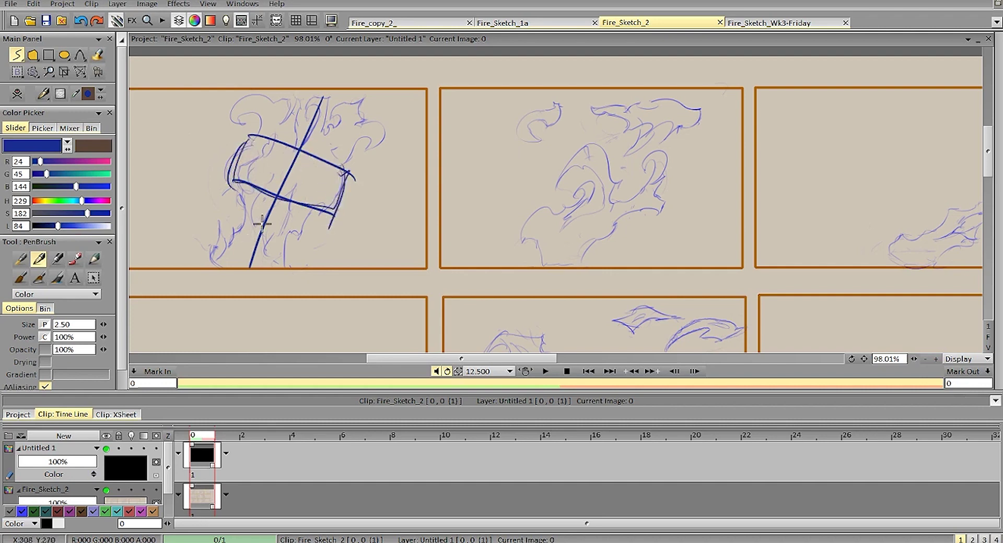
{"action": "mouse_move", "coordinate": [248, 202]}
{"action": "left_mouse_down"}
{"action": "mouse_move", "coordinate": [224, 265]}
{"action": "mouse_move", "coordinate": [277, 269]}
{"action": "left_mouse_up"}
{"action": "left_click_drag", "start_coordinate": [298, 211], "coordinate": [285, 267]}
{"action": "left_click_drag", "start_coordinate": [254, 121], "coordinate": [249, 119]}
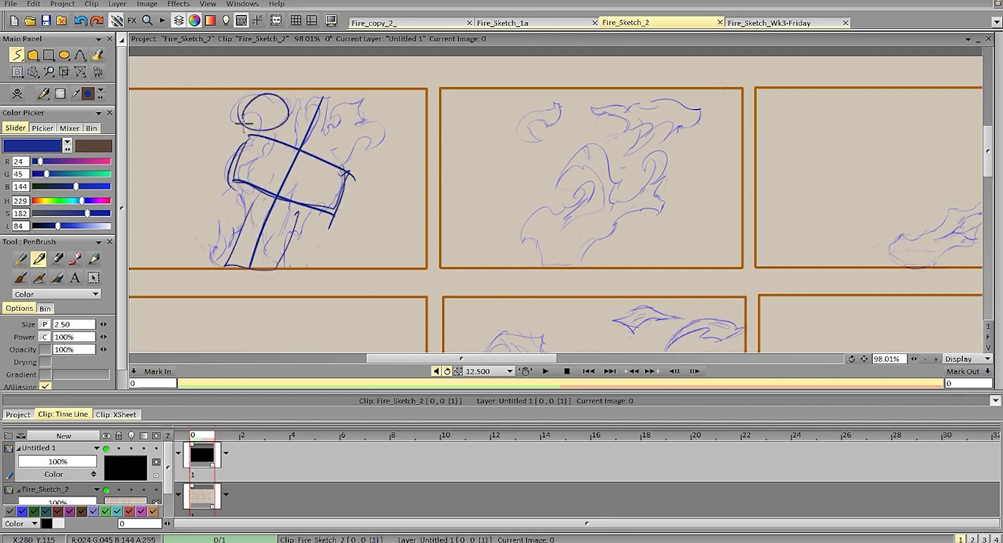
{"action": "key", "text": "ctrl+z"}
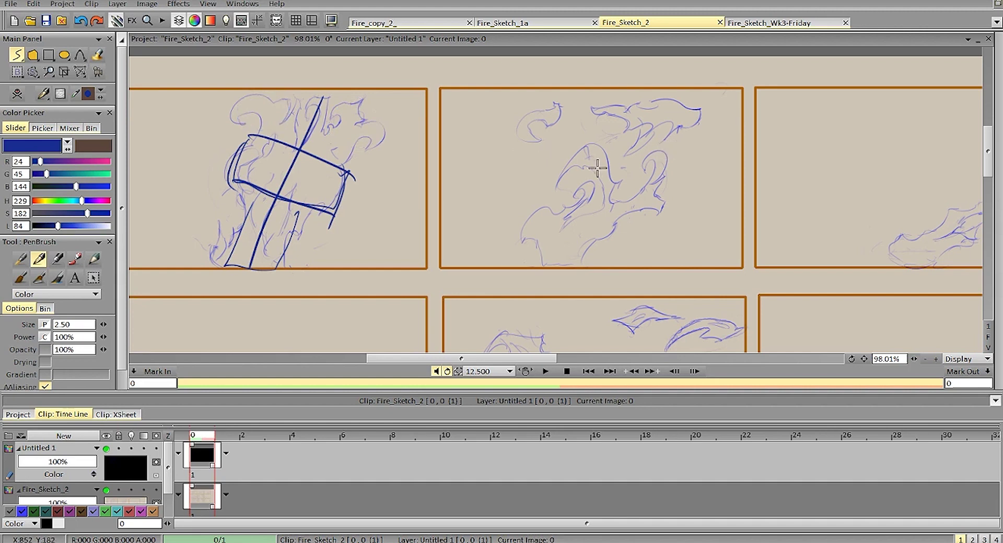
- Try two rounded box shapes on the second flame, replacing them with a diagonal axis line from the base
{"action": "mouse_move", "coordinate": [570, 144]}
{"action": "left_mouse_down"}
{"action": "mouse_move", "coordinate": [594, 190]}
{"action": "mouse_move", "coordinate": [616, 152]}
{"action": "left_mouse_up"}
{"action": "mouse_move", "coordinate": [641, 154]}
{"action": "left_mouse_down"}
{"action": "mouse_move", "coordinate": [629, 201]}
{"action": "mouse_move", "coordinate": [665, 162]}
{"action": "left_mouse_up"}
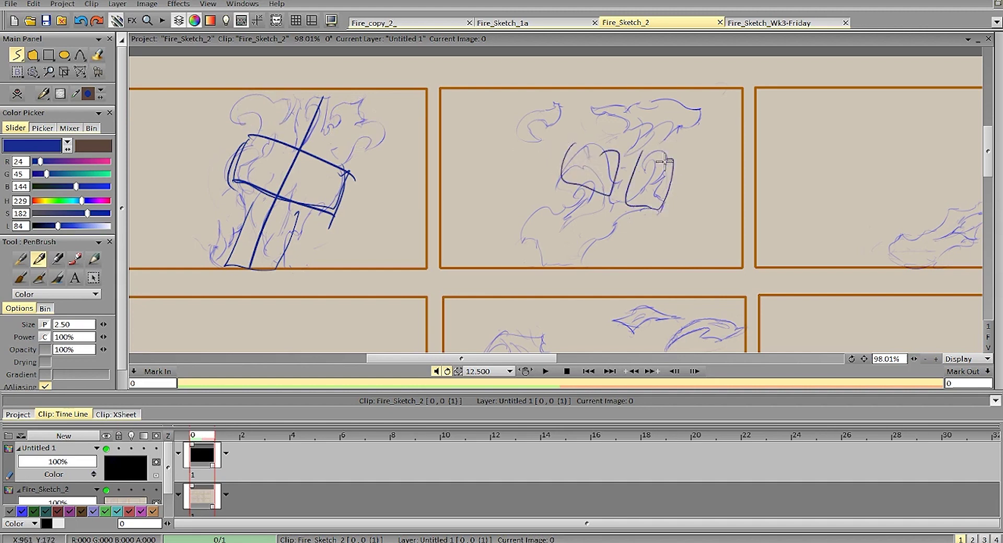
{"action": "key", "text": "ctrl+z"}
{"action": "key", "text": "ctrl+z"}
{"action": "left_click_drag", "start_coordinate": [543, 267], "coordinate": [661, 142]}
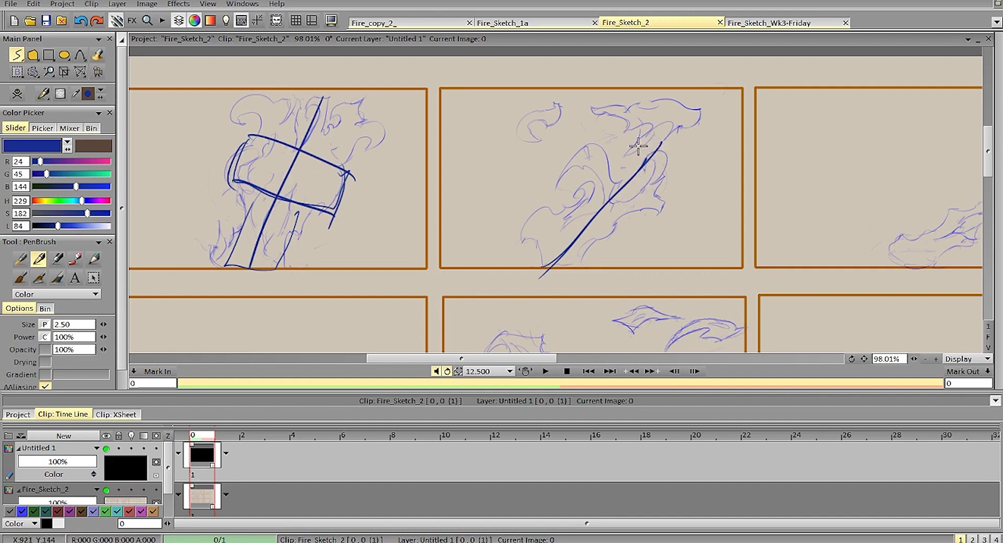
- Undo the axis line on the second flame and the box and stem strokes on the first flame
{"action": "key", "text": "ctrl+z"}
{"action": "key", "text": "ctrl+z"}
{"action": "key", "text": "ctrl+z"}
{"action": "key", "text": "ctrl+z"}
{"action": "key", "text": "ctrl+z"}
{"action": "key", "text": "ctrl+z"}
{"action": "key", "text": "ctrl+z"}
{"action": "key", "text": "ctrl+z"}
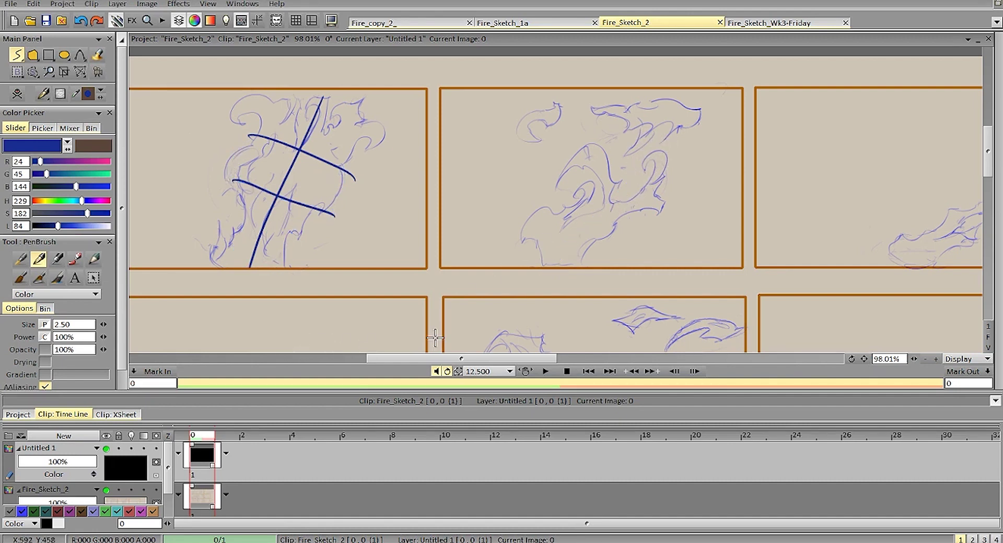
- Try guide strokes on the detached flame pieces in the second row's middle thumbnail and undo the remaining guide strokes
{"action": "left_click_drag", "start_coordinate": [440, 359], "coordinate": [486, 360]}
{"action": "left_click_drag", "start_coordinate": [988, 167], "coordinate": [988, 209]}
{"action": "left_click_drag", "start_coordinate": [553, 359], "coordinate": [516, 359]}
{"action": "left_click_drag", "start_coordinate": [651, 90], "coordinate": [653, 110]}
{"action": "mouse_move", "coordinate": [638, 150]}
{"action": "left_mouse_down"}
{"action": "mouse_move", "coordinate": [632, 172]}
{"action": "mouse_move", "coordinate": [648, 160]}
{"action": "left_mouse_up"}
{"action": "key", "text": "ctrl+z"}
{"action": "key", "text": "ctrl+z"}
{"action": "key", "text": "ctrl+z"}
{"action": "key", "text": "ctrl+z"}
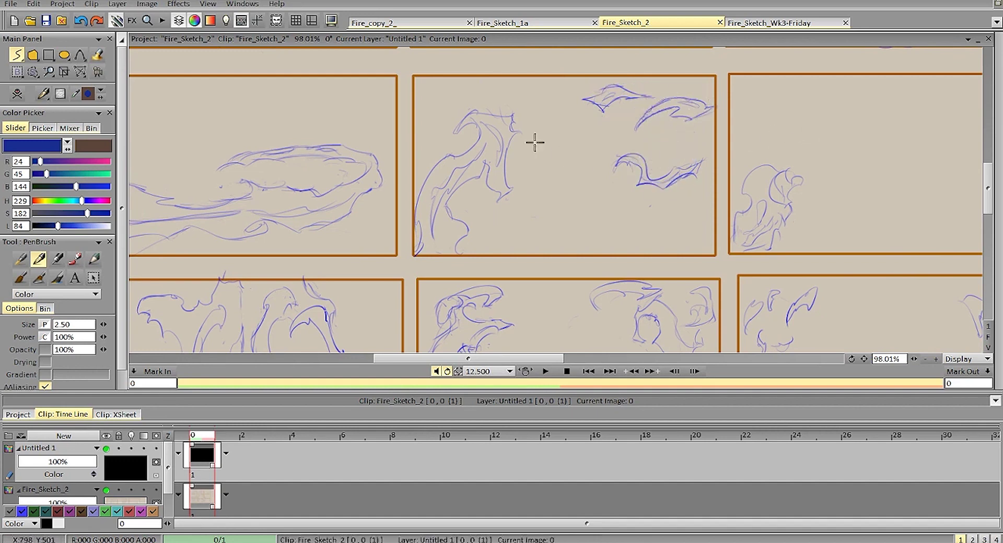
- Try sweeping guide strokes over the third row's flames and undo them
{"action": "left_click_drag", "start_coordinate": [988, 203], "coordinate": [988, 224]}
{"action": "mouse_move", "coordinate": [492, 359]}
{"action": "left_mouse_down"}
{"action": "mouse_move", "coordinate": [470, 360]}
{"action": "mouse_move", "coordinate": [521, 359]}
{"action": "mouse_move", "coordinate": [475, 360]}
{"action": "left_mouse_up"}
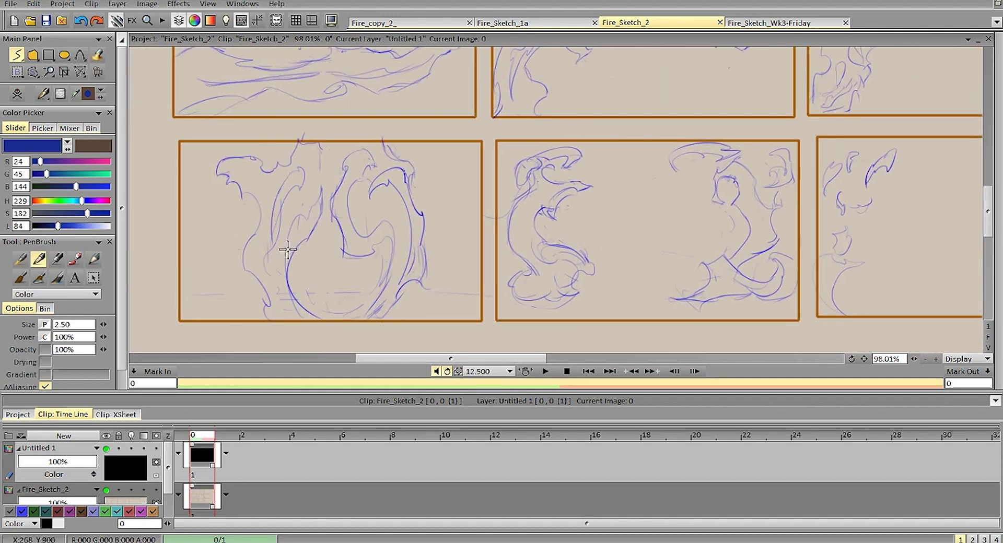
{"action": "left_click_drag", "start_coordinate": [276, 245], "coordinate": [387, 260]}
{"action": "key", "text": "ctrl+z"}
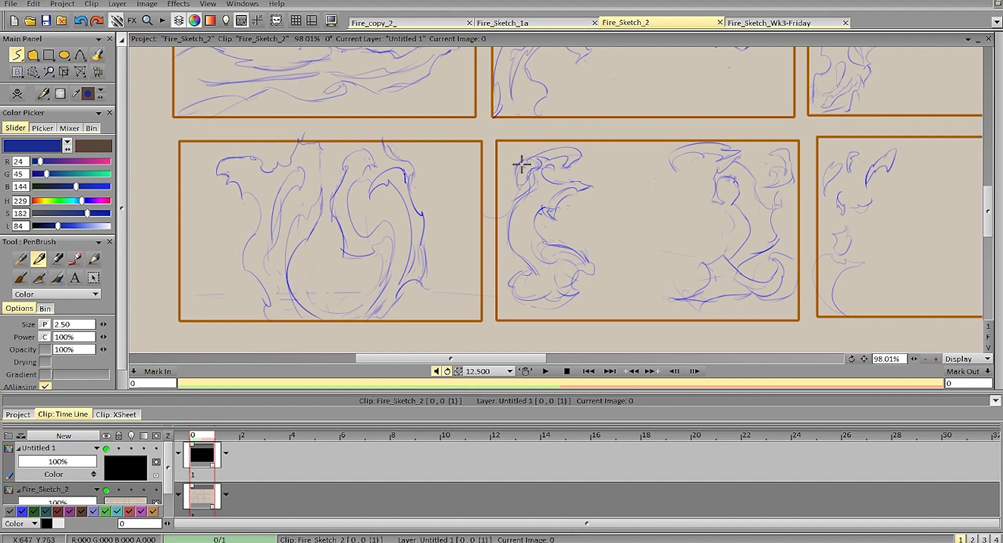
{"action": "mouse_move", "coordinate": [444, 192]}
{"action": "left_mouse_down"}
{"action": "mouse_move", "coordinate": [567, 209]}
{"action": "mouse_move", "coordinate": [574, 230]}
{"action": "left_mouse_up"}
{"action": "key", "text": "ctrl+z"}
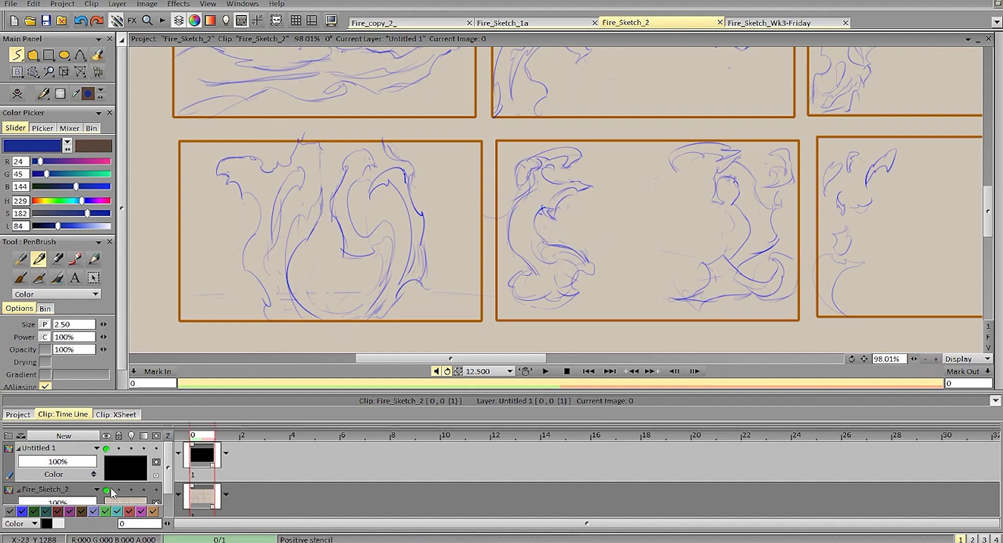
- Lower the Fire_Sketch_2 layer's opacity to 35% and sample the paper's beige as the clip background color
{"action": "scroll", "coordinate": [148, 481], "scroll_direction": "down", "scroll_amount": 1}
{"action": "left_click", "coordinate": [57, 482]}
{"action": "left_click_drag", "start_coordinate": [56, 478], "coordinate": [99, 480]}
{"action": "left_click_drag", "start_coordinate": [47, 523], "coordinate": [197, 292]}
{"action": "left_click_drag", "start_coordinate": [68, 479], "coordinate": [46, 479]}
{"action": "left_click_drag", "start_coordinate": [167, 470], "coordinate": [167, 449]}
{"action": "left_click", "coordinate": [97, 449]}
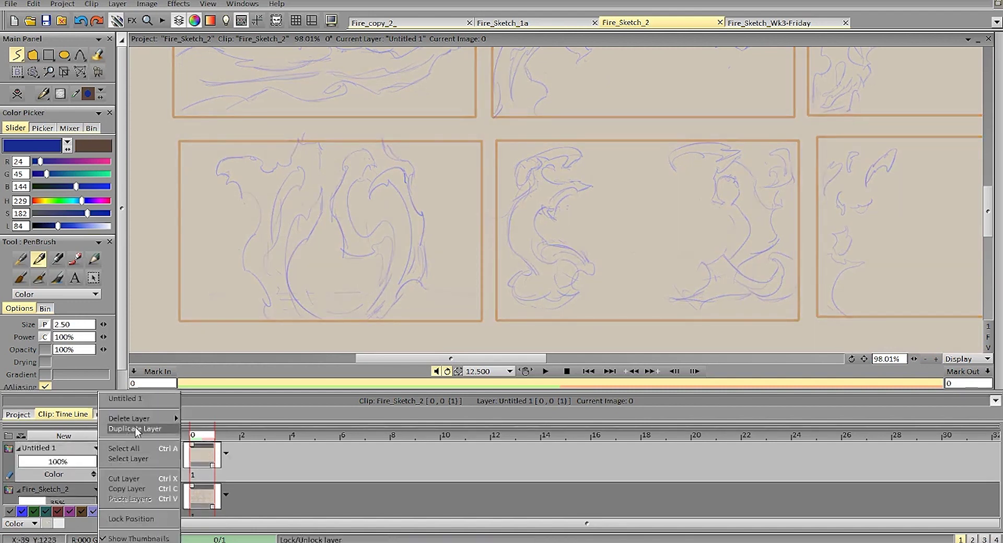
{"action": "mouse_move", "coordinate": [137, 419]}
{"action": "left_click", "coordinate": [205, 420]}
{"action": "left_click_drag", "start_coordinate": [994, 217], "coordinate": [988, 158]}
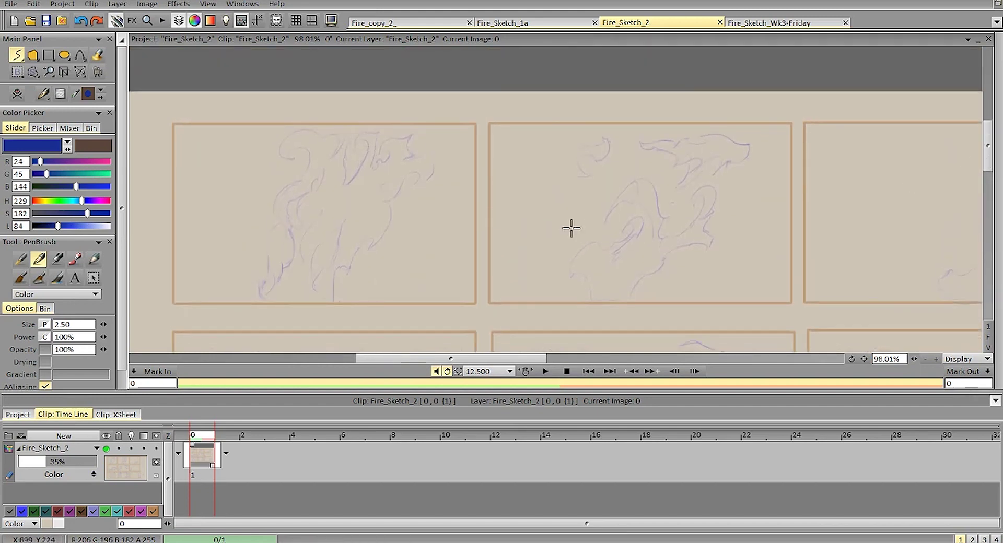
{"action": "left_click_drag", "start_coordinate": [269, 298], "coordinate": [264, 235]}
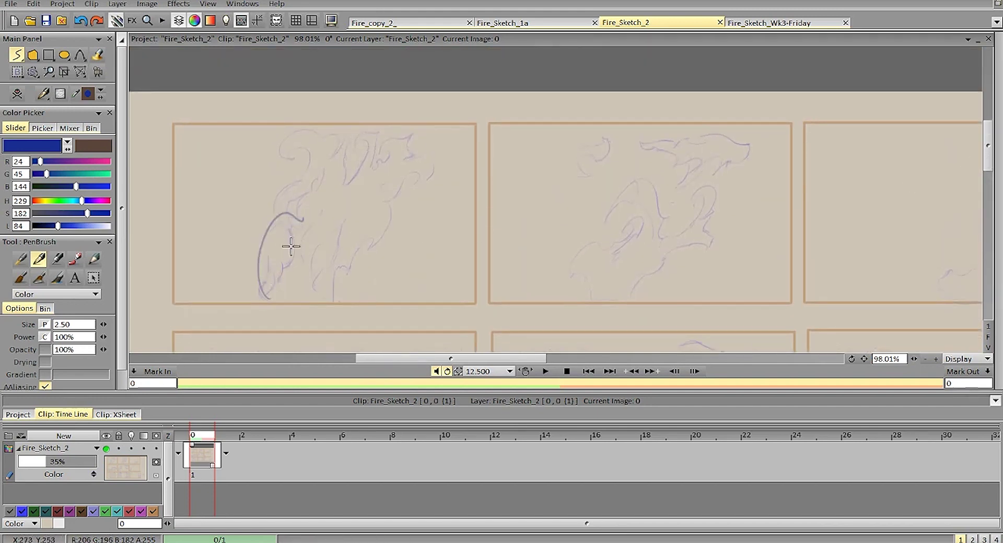
{"action": "key", "text": "ctrl+z"}
{"action": "key", "text": "ctrl+z"}
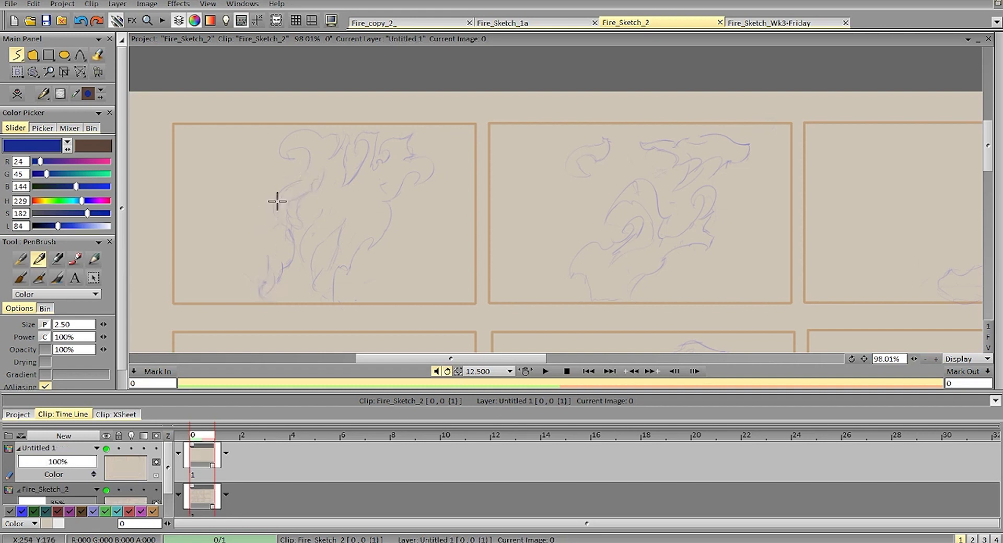
- Ink the first flame's wavy left edge, curled top, pointed right tip and inner right edge over the faint sketch
{"action": "mouse_move", "coordinate": [314, 175]}
{"action": "left_mouse_down"}
{"action": "mouse_move", "coordinate": [262, 217]}
{"action": "mouse_move", "coordinate": [271, 251]}
{"action": "mouse_move", "coordinate": [253, 299]}
{"action": "left_mouse_up"}
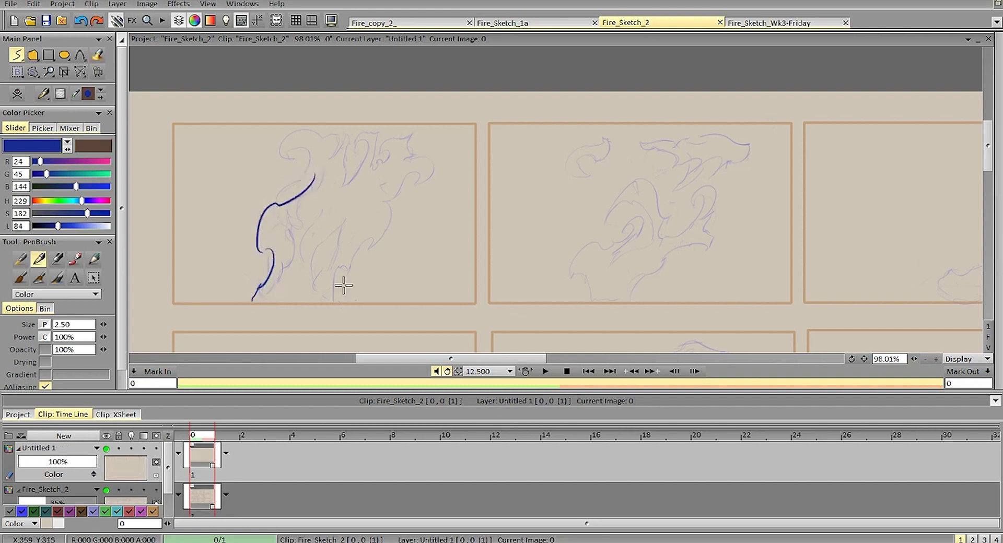
{"action": "left_click_drag", "start_coordinate": [335, 303], "coordinate": [373, 192]}
{"action": "key", "text": "ctrl+z"}
{"action": "mouse_move", "coordinate": [328, 302]}
{"action": "left_mouse_down"}
{"action": "mouse_move", "coordinate": [334, 268]}
{"action": "mouse_move", "coordinate": [381, 194]}
{"action": "mouse_move", "coordinate": [377, 234]}
{"action": "mouse_move", "coordinate": [415, 162]}
{"action": "mouse_move", "coordinate": [274, 169]}
{"action": "mouse_move", "coordinate": [331, 164]}
{"action": "mouse_move", "coordinate": [328, 145]}
{"action": "mouse_move", "coordinate": [346, 146]}
{"action": "mouse_move", "coordinate": [280, 160]}
{"action": "mouse_move", "coordinate": [294, 171]}
{"action": "left_mouse_up"}
{"action": "key", "text": "shift+d"}
{"action": "key", "text": "ctrl+z"}
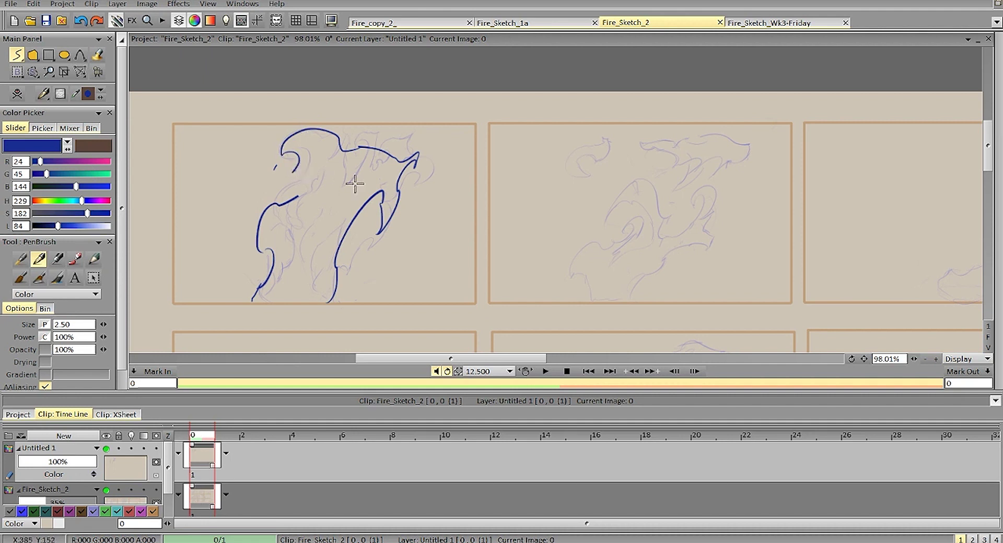
- Erase the first flame's notched right edge and redraw it as a smooth curve rising to the pointed tip
{"action": "key", "text": "shift+d"}
{"action": "mouse_move", "coordinate": [358, 188]}
{"action": "left_mouse_down"}
{"action": "mouse_move", "coordinate": [349, 230]}
{"action": "mouse_move", "coordinate": [370, 215]}
{"action": "mouse_move", "coordinate": [351, 211]}
{"action": "left_mouse_up"}
{"action": "mouse_move", "coordinate": [339, 251]}
{"action": "left_mouse_down"}
{"action": "mouse_move", "coordinate": [353, 211]}
{"action": "mouse_move", "coordinate": [350, 252]}
{"action": "left_mouse_up"}
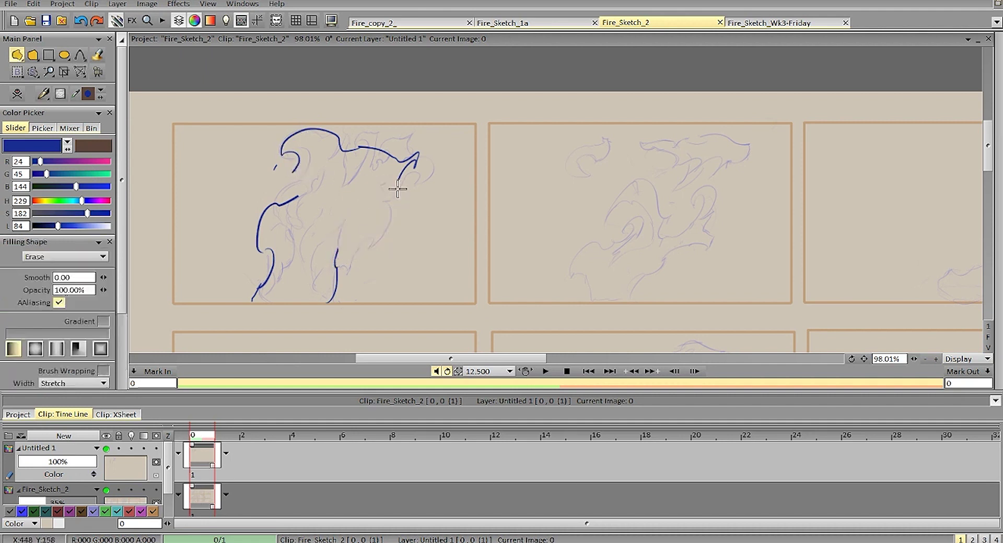
{"action": "mouse_move", "coordinate": [361, 209]}
{"action": "left_mouse_down"}
{"action": "mouse_move", "coordinate": [349, 260]}
{"action": "mouse_move", "coordinate": [353, 216]}
{"action": "mouse_move", "coordinate": [400, 178]}
{"action": "left_mouse_up"}
{"action": "key", "text": "d"}
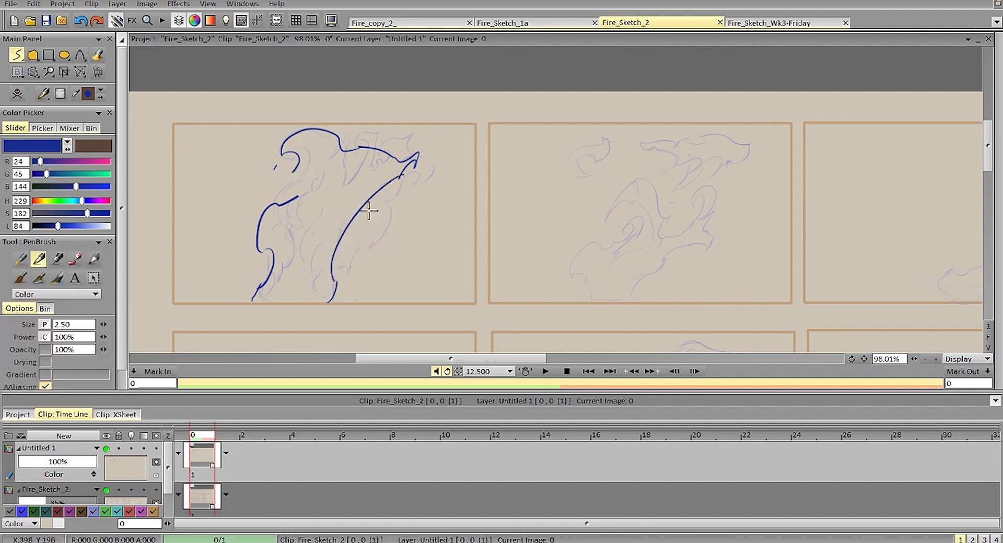
{"action": "key", "text": "ctrl+z"}
{"action": "mouse_move", "coordinate": [340, 265]}
{"action": "left_mouse_down"}
{"action": "mouse_move", "coordinate": [397, 167]}
{"action": "mouse_move", "coordinate": [415, 155]}
{"action": "left_mouse_up"}
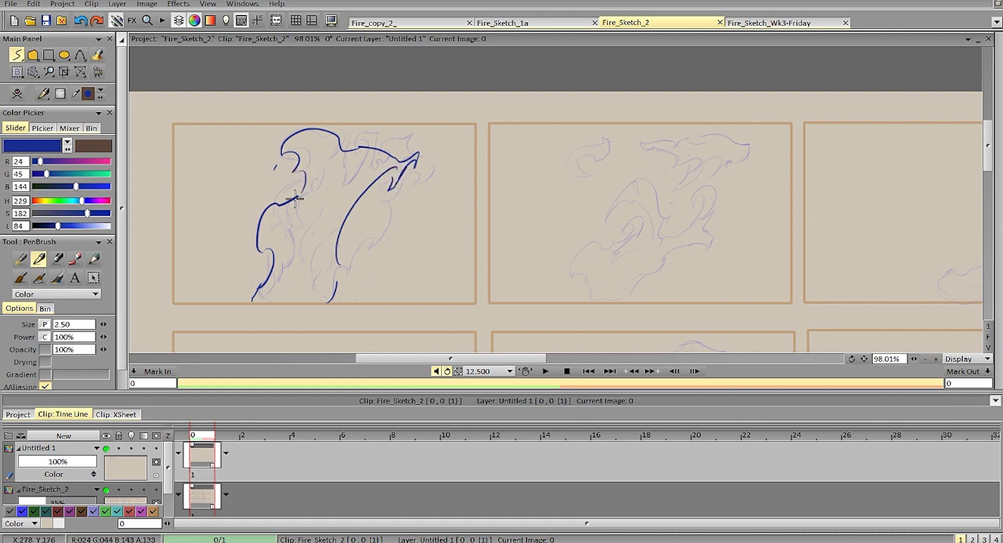
- Reshape the join between the first flame's upper curl and left edge into a small hook, and clear the old right base line
{"action": "key", "text": "shift+d"}
{"action": "left_click_drag", "start_coordinate": [302, 175], "coordinate": [309, 186]}
{"action": "key", "text": "d"}
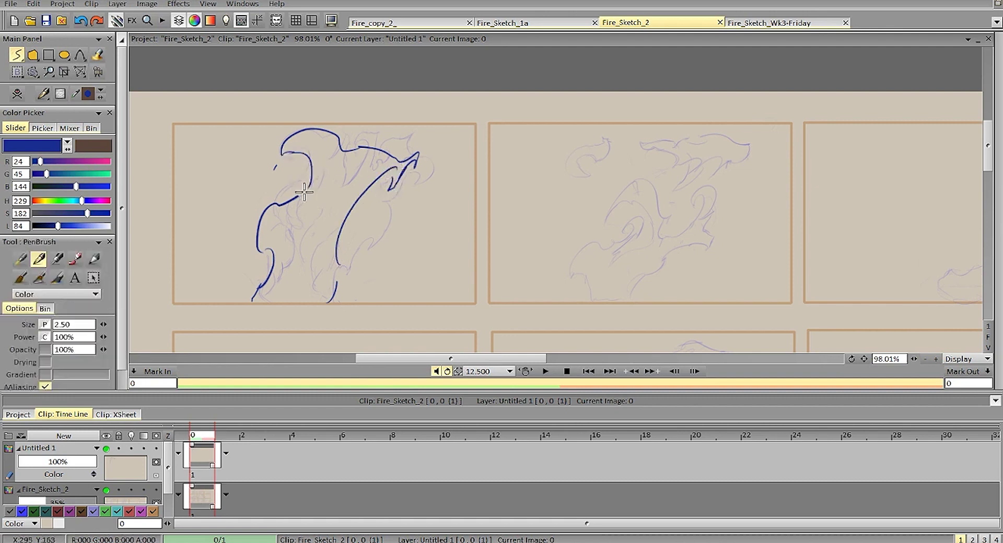
{"action": "key", "text": "shift"}
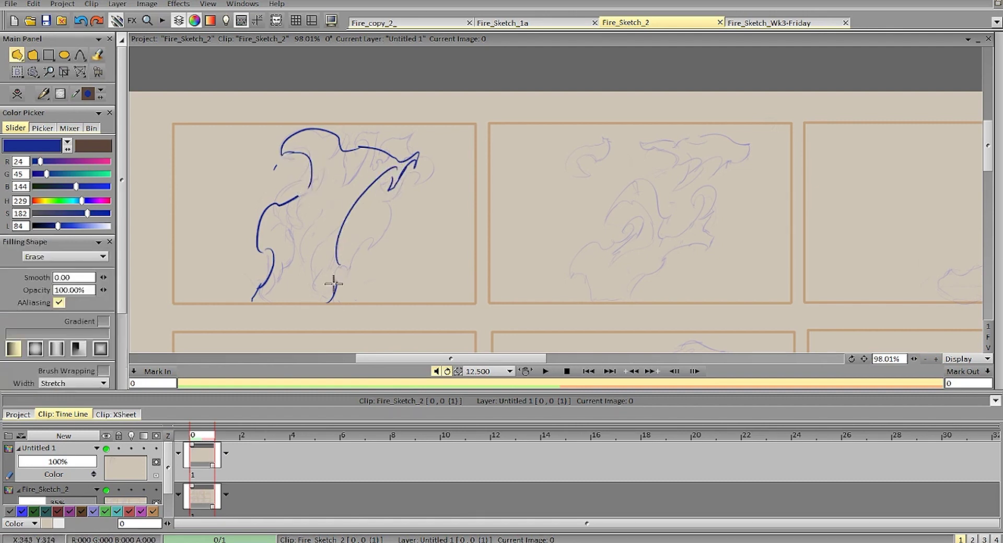
{"action": "key", "text": "d"}
{"action": "mouse_move", "coordinate": [334, 305]}
{"action": "left_mouse_down"}
{"action": "mouse_move", "coordinate": [350, 270]}
{"action": "mouse_move", "coordinate": [345, 213]}
{"action": "left_mouse_up"}
{"action": "key", "text": "ctrl+z"}
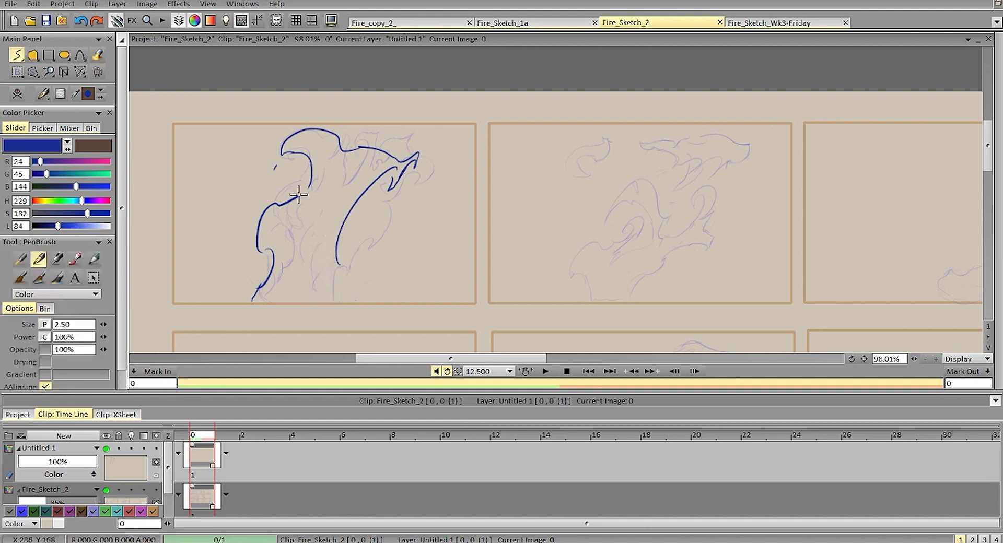
{"action": "mouse_move", "coordinate": [299, 196]}
{"action": "left_mouse_down"}
{"action": "mouse_move", "coordinate": [318, 173]}
{"action": "mouse_move", "coordinate": [300, 207]}
{"action": "mouse_move", "coordinate": [319, 173]}
{"action": "left_mouse_up"}
{"action": "key", "text": "ctrl+z"}
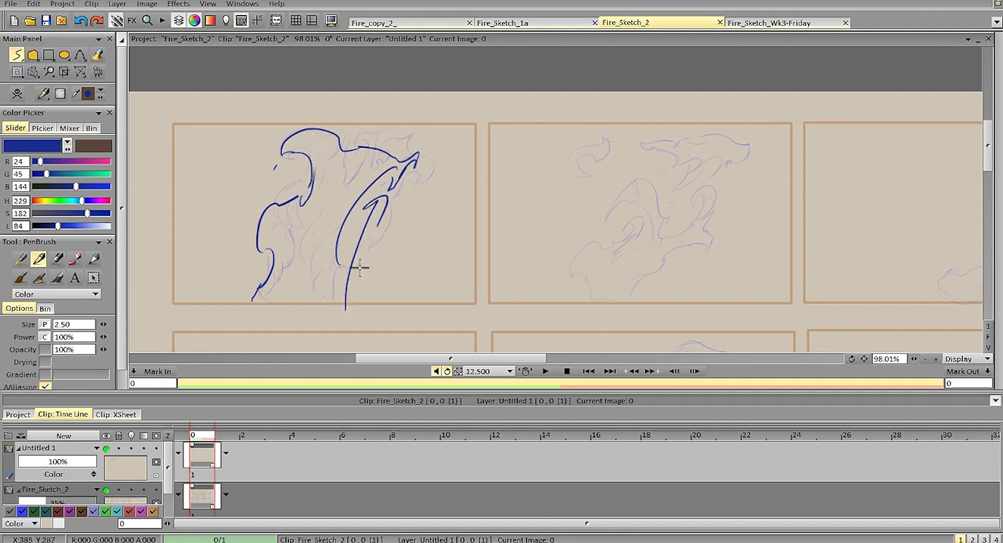
- Remove the first flame's extra lower-right strand and redraw the right edge as a pointed stem reaching the panel's base
{"action": "key", "text": "shift+s"}
{"action": "mouse_move", "coordinate": [343, 299]}
{"action": "left_mouse_down"}
{"action": "mouse_move", "coordinate": [355, 205]}
{"action": "mouse_move", "coordinate": [325, 272]}
{"action": "left_mouse_up"}
{"action": "key", "text": "s"}
{"action": "mouse_move", "coordinate": [324, 300]}
{"action": "left_mouse_down"}
{"action": "mouse_move", "coordinate": [322, 278]}
{"action": "mouse_move", "coordinate": [354, 204]}
{"action": "left_mouse_up"}
{"action": "key", "text": "ctrl+z"}
{"action": "mouse_move", "coordinate": [344, 243]}
{"action": "left_mouse_down"}
{"action": "mouse_move", "coordinate": [367, 194]}
{"action": "mouse_move", "coordinate": [325, 269]}
{"action": "left_mouse_up"}
{"action": "key", "text": "ctrl+z"}
{"action": "key", "text": "ctrl+z"}
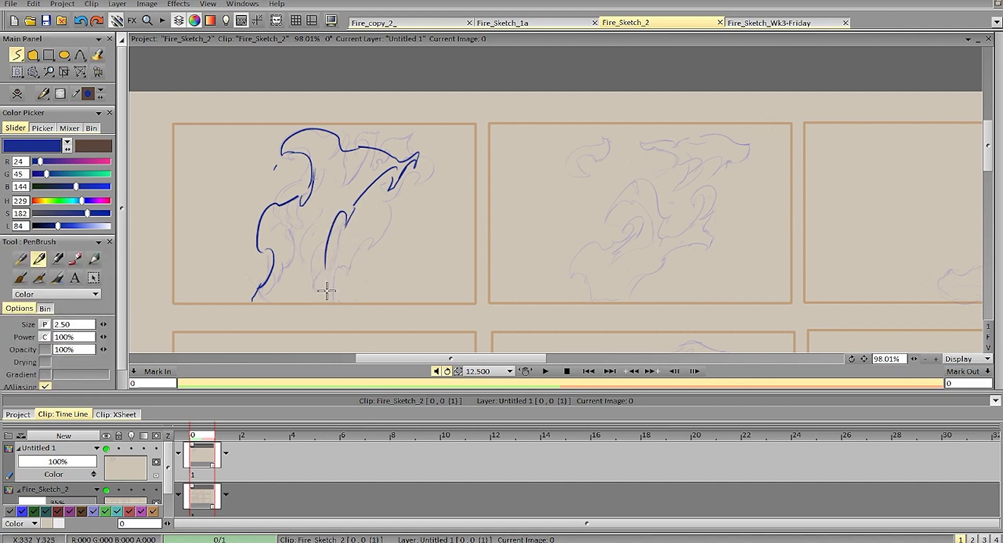
{"action": "left_click_drag", "start_coordinate": [327, 304], "coordinate": [351, 203]}
{"action": "key", "text": "ctrl+z"}
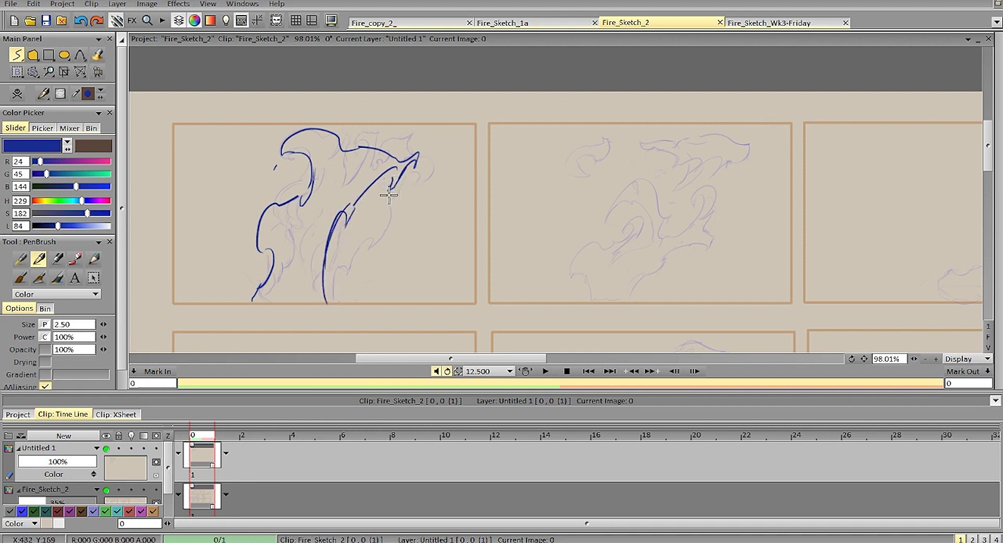
- Erase the stem's lowest part and the upper curl's end, and redraw the curl as a pointed, forked tongue
{"action": "key", "text": "shift+d"}
{"action": "left_click_drag", "start_coordinate": [319, 275], "coordinate": [319, 303]}
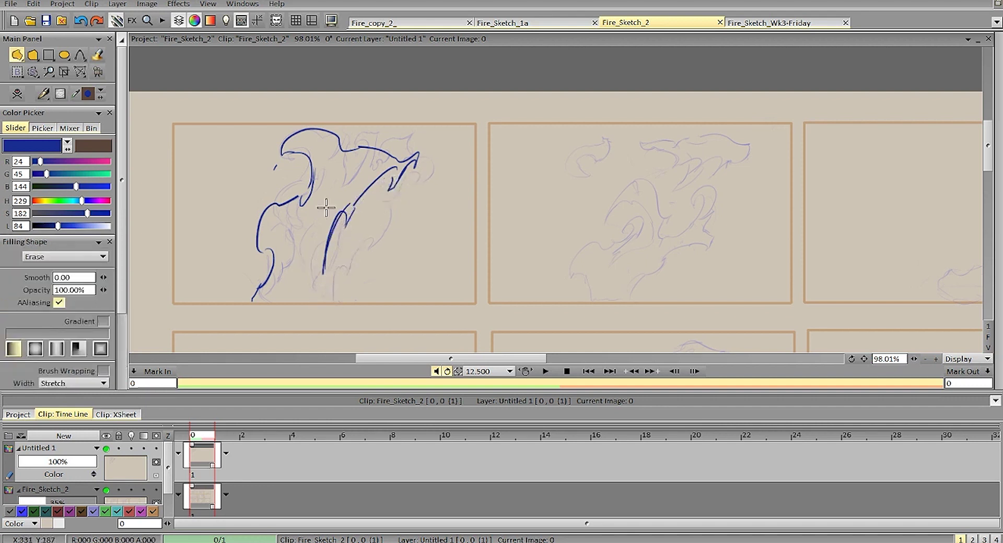
{"action": "left_click_drag", "start_coordinate": [285, 161], "coordinate": [275, 168]}
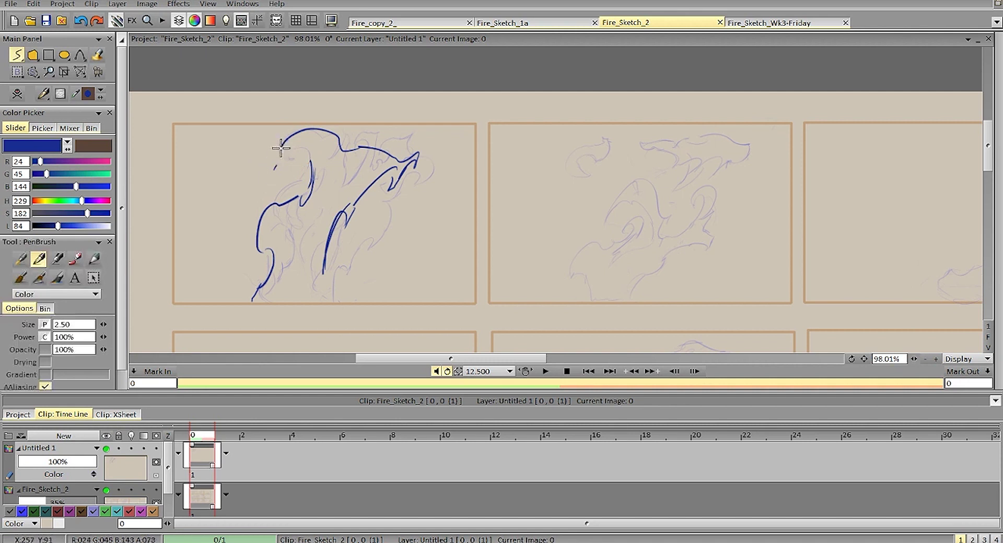
{"action": "mouse_move", "coordinate": [282, 148]}
{"action": "left_mouse_down"}
{"action": "mouse_move", "coordinate": [257, 172]}
{"action": "mouse_move", "coordinate": [298, 166]}
{"action": "mouse_move", "coordinate": [306, 196]}
{"action": "mouse_move", "coordinate": [311, 183]}
{"action": "mouse_move", "coordinate": [297, 209]}
{"action": "left_mouse_up"}
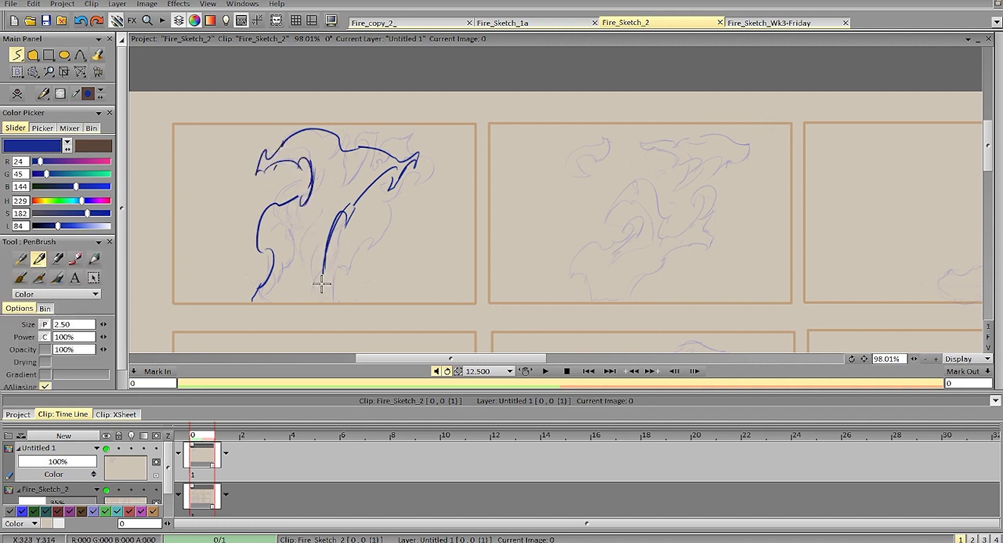
- Erase the straight edge between the first flame's stem and right tip and redraw it as an S-shaped curve
{"action": "key", "text": "shift+d"}
{"action": "mouse_move", "coordinate": [389, 173]}
{"action": "left_mouse_down"}
{"action": "mouse_move", "coordinate": [358, 187]}
{"action": "mouse_move", "coordinate": [361, 175]}
{"action": "mouse_move", "coordinate": [351, 198]}
{"action": "left_mouse_up"}
{"action": "mouse_move", "coordinate": [344, 217]}
{"action": "left_mouse_down"}
{"action": "mouse_move", "coordinate": [375, 181]}
{"action": "mouse_move", "coordinate": [342, 203]}
{"action": "mouse_move", "coordinate": [384, 183]}
{"action": "left_mouse_up"}
{"action": "key", "text": "d"}
{"action": "key", "text": "ctrl+z"}
{"action": "key", "text": "ctrl+z"}
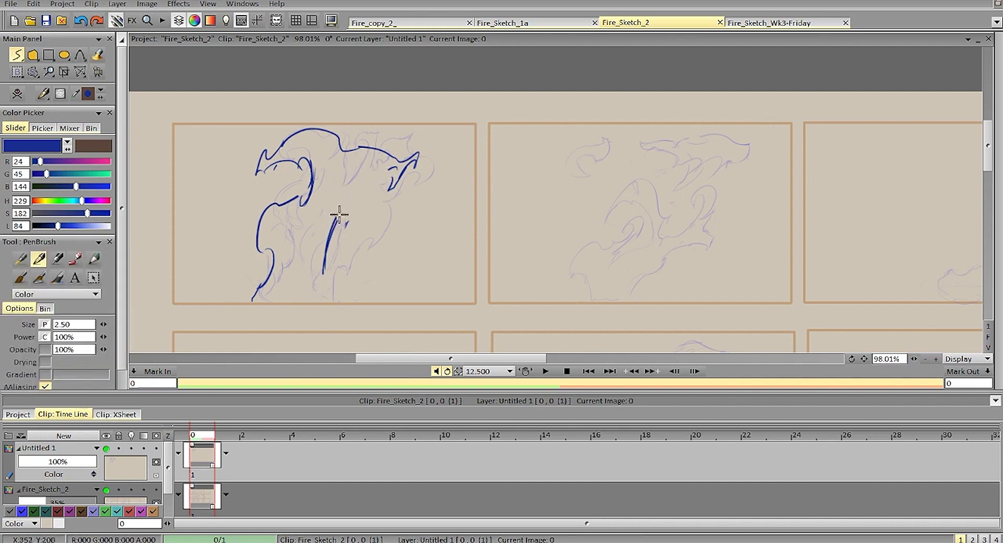
{"action": "left_click_drag", "start_coordinate": [336, 217], "coordinate": [389, 173]}
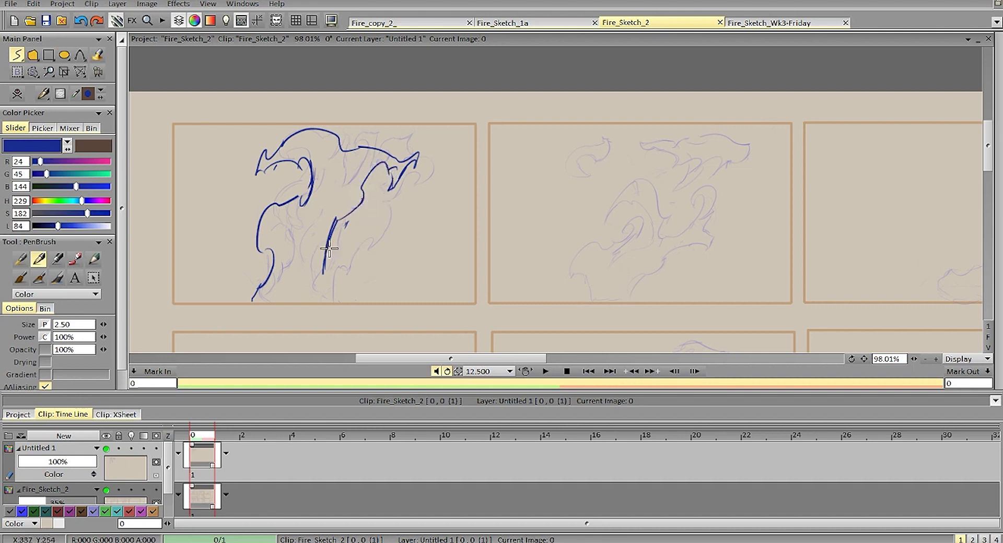
- Redraw the first flame's right stem as a curved line reaching the panel's base, and trim the old strand beside it
{"action": "key", "text": "ctrl+z"}
{"action": "mouse_move", "coordinate": [317, 273]}
{"action": "left_mouse_down"}
{"action": "mouse_move", "coordinate": [322, 298]}
{"action": "mouse_move", "coordinate": [337, 216]}
{"action": "left_mouse_up"}
{"action": "key", "text": "shift+d"}
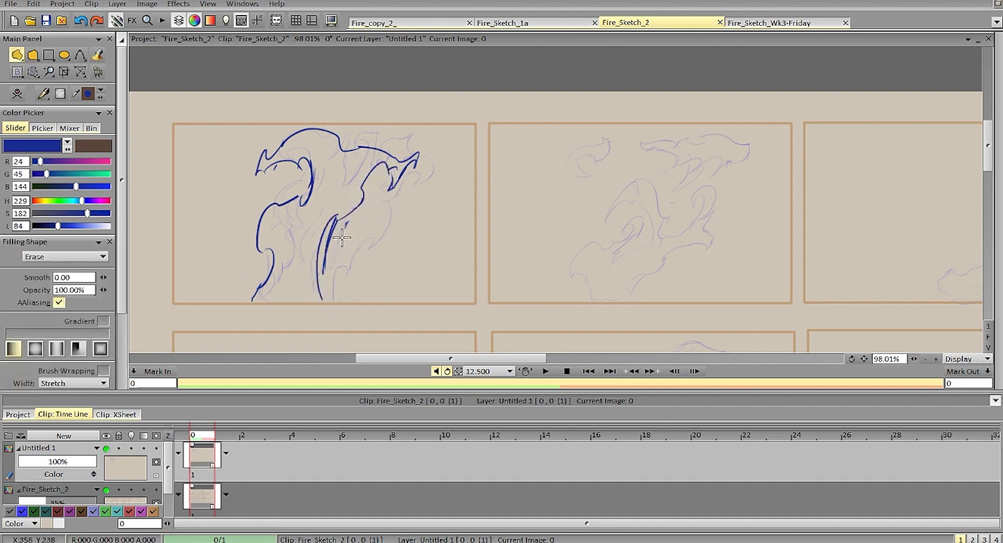
{"action": "left_click_drag", "start_coordinate": [325, 262], "coordinate": [332, 258]}
{"action": "key", "text": "b"}
{"action": "left_click_drag", "start_coordinate": [336, 217], "coordinate": [328, 295]}
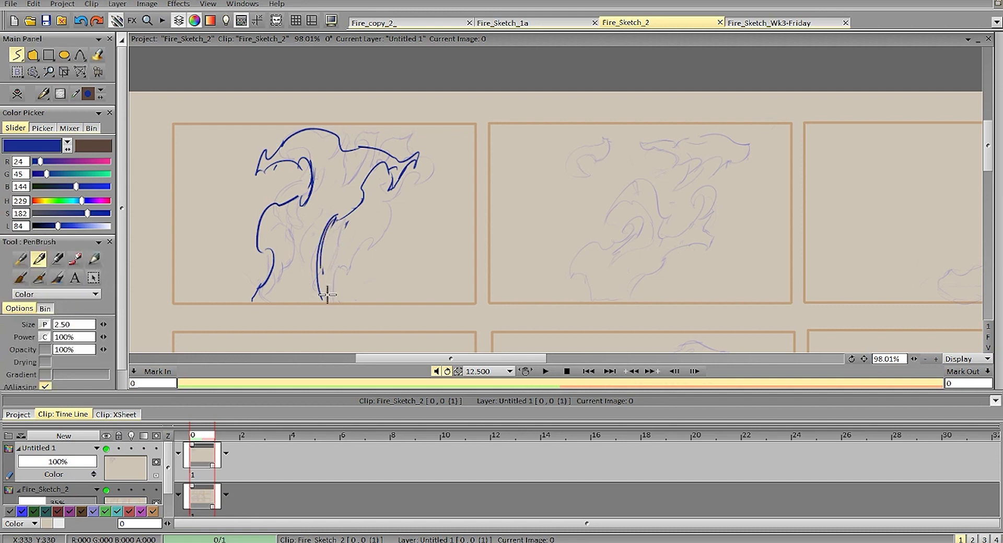
- Erase the first flame's right stem down to the panel's base
{"action": "left_click_drag", "start_coordinate": [463, 359], "coordinate": [476, 360]}
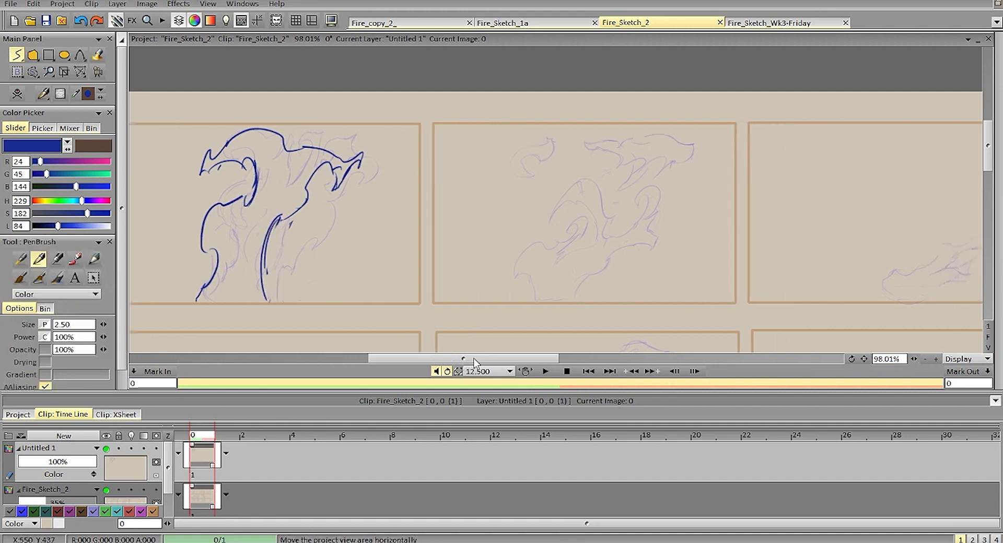
{"action": "key", "text": "shift+d"}
{"action": "mouse_move", "coordinate": [269, 242]}
{"action": "left_mouse_down"}
{"action": "mouse_move", "coordinate": [272, 291]}
{"action": "mouse_move", "coordinate": [264, 268]}
{"action": "left_mouse_up"}
{"action": "key", "text": "b"}
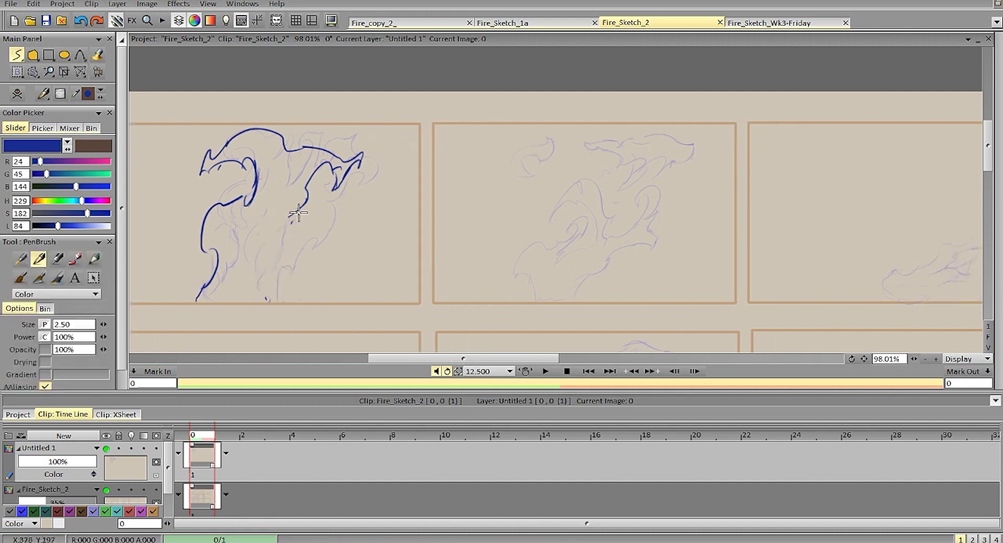
- Try new strokes for the first flame's right edge below its tip, and undo the attempts
{"action": "mouse_move", "coordinate": [298, 211]}
{"action": "left_mouse_down"}
{"action": "mouse_move", "coordinate": [279, 267]}
{"action": "mouse_move", "coordinate": [257, 258]}
{"action": "mouse_move", "coordinate": [259, 305]}
{"action": "mouse_move", "coordinate": [274, 273]}
{"action": "mouse_move", "coordinate": [268, 231]}
{"action": "mouse_move", "coordinate": [260, 297]}
{"action": "mouse_move", "coordinate": [287, 210]}
{"action": "mouse_move", "coordinate": [297, 212]}
{"action": "mouse_move", "coordinate": [287, 194]}
{"action": "mouse_move", "coordinate": [365, 190]}
{"action": "mouse_move", "coordinate": [335, 145]}
{"action": "mouse_move", "coordinate": [333, 185]}
{"action": "mouse_move", "coordinate": [289, 258]}
{"action": "mouse_move", "coordinate": [286, 241]}
{"action": "mouse_move", "coordinate": [328, 184]}
{"action": "left_mouse_up"}
{"action": "key", "text": "ctrl+z"}
{"action": "key", "text": "ctrl+z"}
{"action": "key", "text": "ctrl+z"}
{"action": "key", "text": "ctrl+z"}
{"action": "key", "text": "ctrl+z"}
{"action": "key", "text": "shift+d"}
{"action": "key", "text": "d"}
{"action": "key", "text": "ctrl+z"}
- Erase the first flame's right tip and redraw it shorter and forked, with the right edge curving down into a hook
{"action": "key", "text": "shift+d"}
{"action": "mouse_move", "coordinate": [288, 252]}
{"action": "left_mouse_down"}
{"action": "mouse_move", "coordinate": [314, 218]}
{"action": "mouse_move", "coordinate": [292, 210]}
{"action": "left_mouse_up"}
{"action": "key", "text": "d"}
{"action": "mouse_move", "coordinate": [333, 180]}
{"action": "left_mouse_down"}
{"action": "mouse_move", "coordinate": [301, 196]}
{"action": "mouse_move", "coordinate": [278, 313]}
{"action": "mouse_move", "coordinate": [274, 236]}
{"action": "left_mouse_up"}
{"action": "key", "text": "f"}
{"action": "key", "text": "b"}
{"action": "mouse_move", "coordinate": [271, 282]}
{"action": "left_mouse_down"}
{"action": "mouse_move", "coordinate": [305, 259]}
{"action": "mouse_move", "coordinate": [301, 206]}
{"action": "left_mouse_up"}
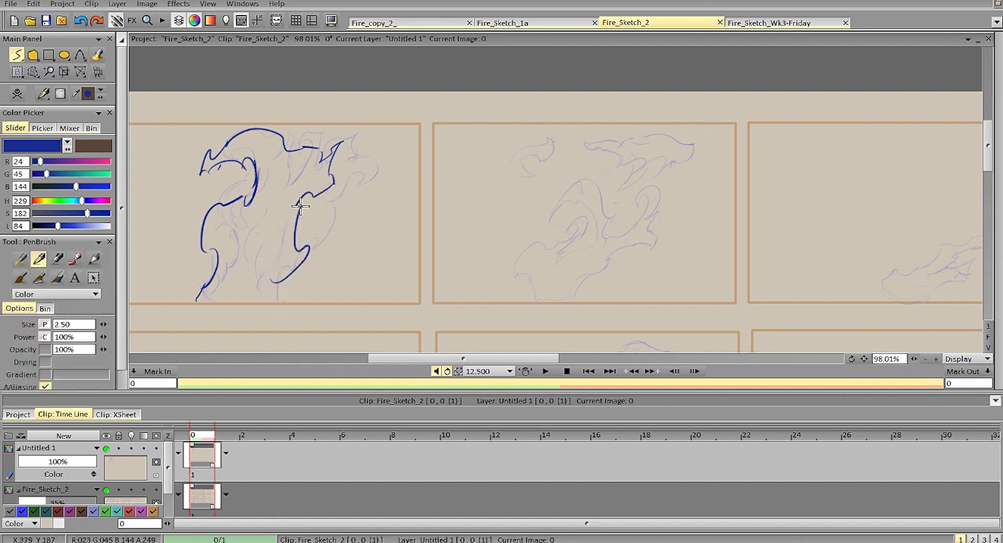
- Try a longer right edge and an S-shaped stem on the first flame, undoing and redoing the strokes to compare them
{"action": "key", "text": "ctrl+z"}
{"action": "key", "text": "ctrl+z"}
{"action": "key", "text": "ctrl+z"}
{"action": "key", "text": "ctrl+z"}
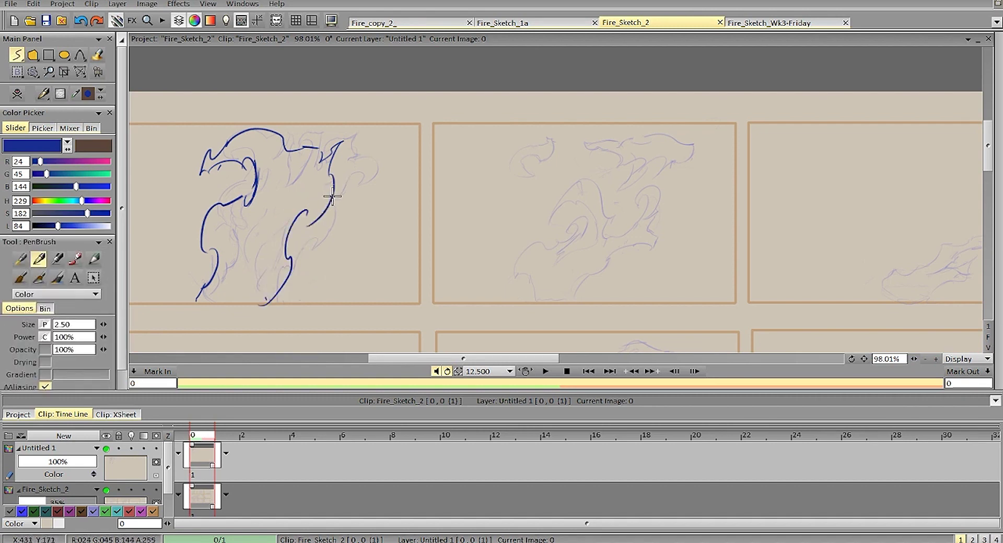
{"action": "key", "text": "ctrl+z"}
{"action": "key", "text": "ctrl+z"}
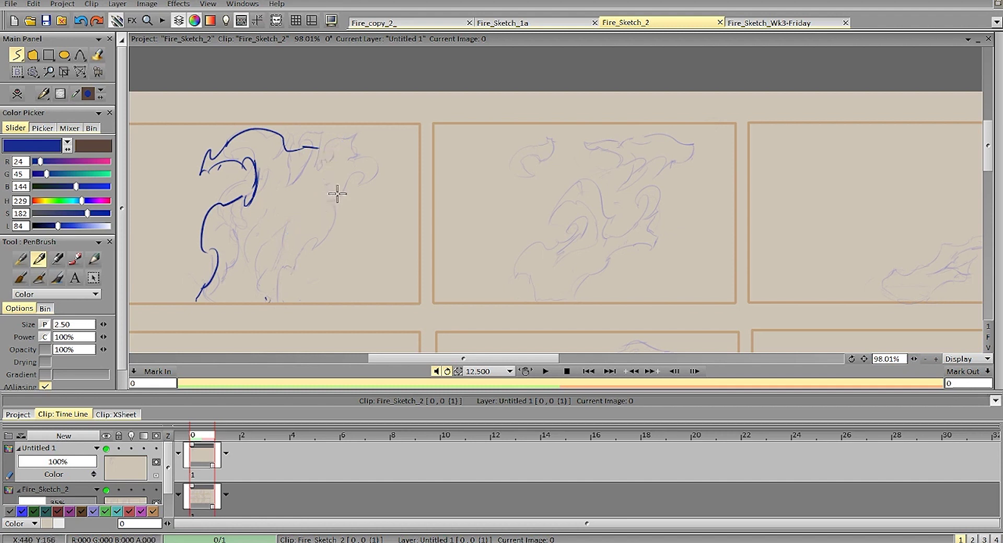
{"action": "key", "text": "ctrl+shift+z"}
{"action": "key", "text": "ctrl+shift+z"}
{"action": "key", "text": "ctrl+shift+z"}
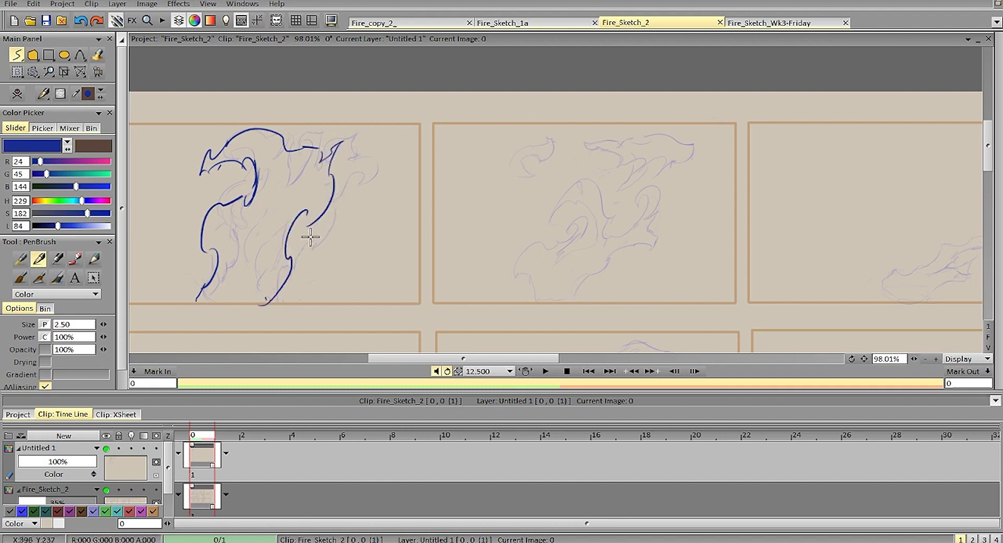
{"action": "key", "text": "ctrl+z"}
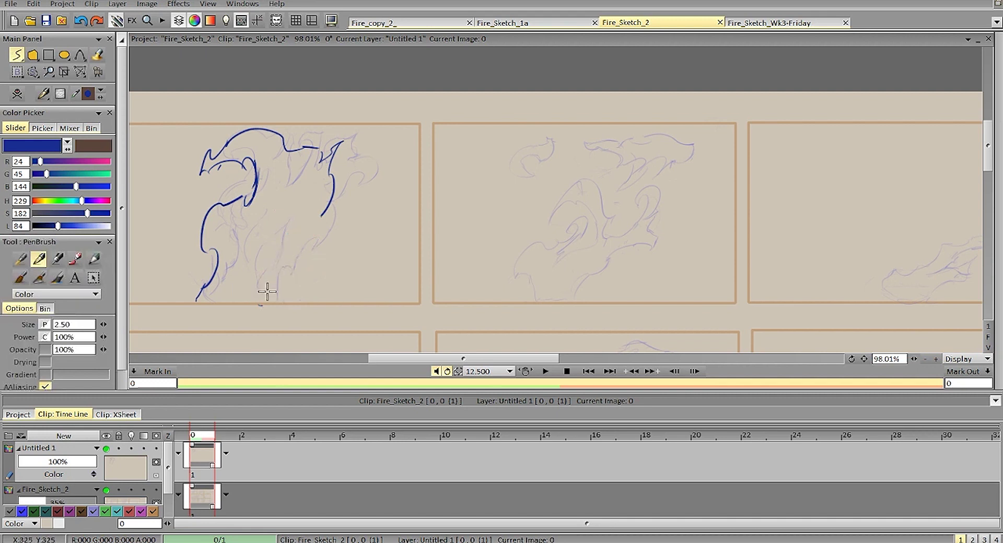
{"action": "key", "text": "ctrl+z"}
- Redraw the first flame's right edge from the upper line down to a low point, and continue it as a curved stem reaching the base
{"action": "mouse_move", "coordinate": [267, 296]}
{"action": "left_mouse_down"}
{"action": "mouse_move", "coordinate": [318, 189]}
{"action": "mouse_move", "coordinate": [320, 221]}
{"action": "mouse_move", "coordinate": [349, 143]}
{"action": "mouse_move", "coordinate": [317, 167]}
{"action": "mouse_move", "coordinate": [310, 152]}
{"action": "mouse_move", "coordinate": [308, 235]}
{"action": "mouse_move", "coordinate": [291, 228]}
{"action": "mouse_move", "coordinate": [267, 290]}
{"action": "mouse_move", "coordinate": [295, 207]}
{"action": "mouse_move", "coordinate": [274, 265]}
{"action": "left_mouse_up"}
{"action": "key", "text": "shift+f"}
{"action": "key", "text": "b"}
{"action": "key", "text": "ctrl+z"}
{"action": "key", "text": "shift+f"}
{"action": "key", "text": "b"}
{"action": "key", "text": "ctrl+z"}
{"action": "key", "text": "shift+f"}
{"action": "key", "text": "b"}
{"action": "key", "text": "ctrl+z"}
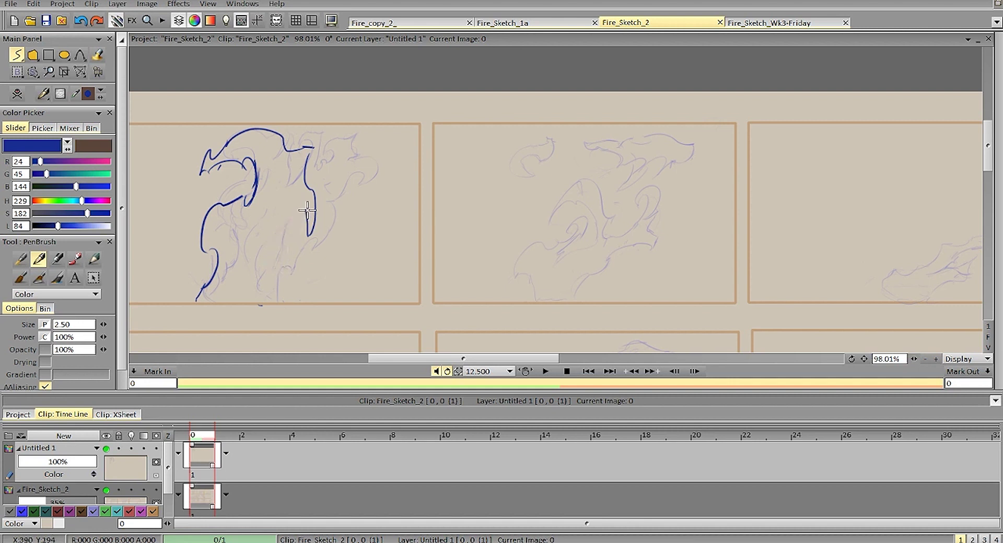
{"action": "left_click_drag", "start_coordinate": [306, 212], "coordinate": [255, 304]}
{"action": "left_click_drag", "start_coordinate": [274, 236], "coordinate": [255, 308]}
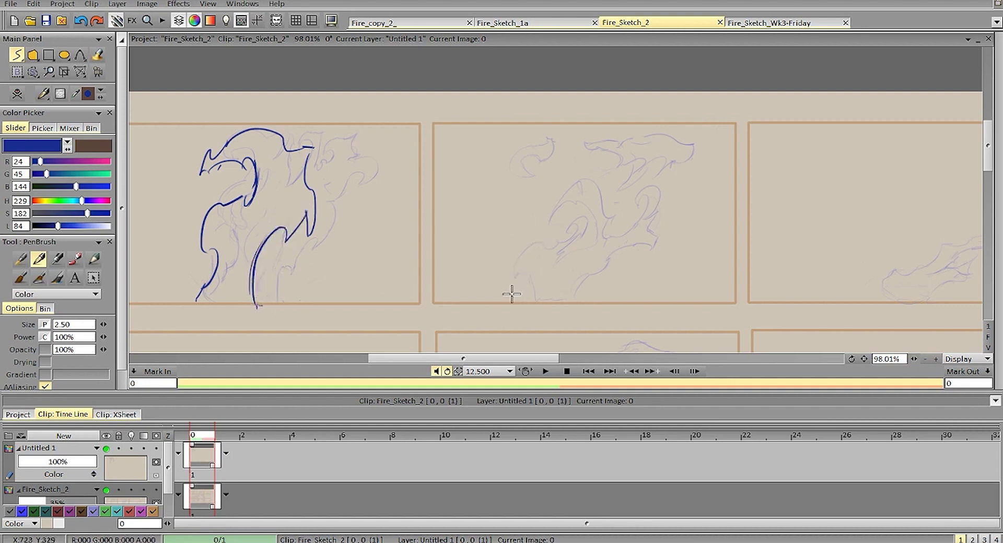
- Ink the lower body of the second panel's flame with a hooked left edge and a right edge rising from the base
{"action": "mouse_move", "coordinate": [516, 302]}
{"action": "left_mouse_down"}
{"action": "mouse_move", "coordinate": [543, 239]}
{"action": "mouse_move", "coordinate": [592, 192]}
{"action": "left_mouse_up"}
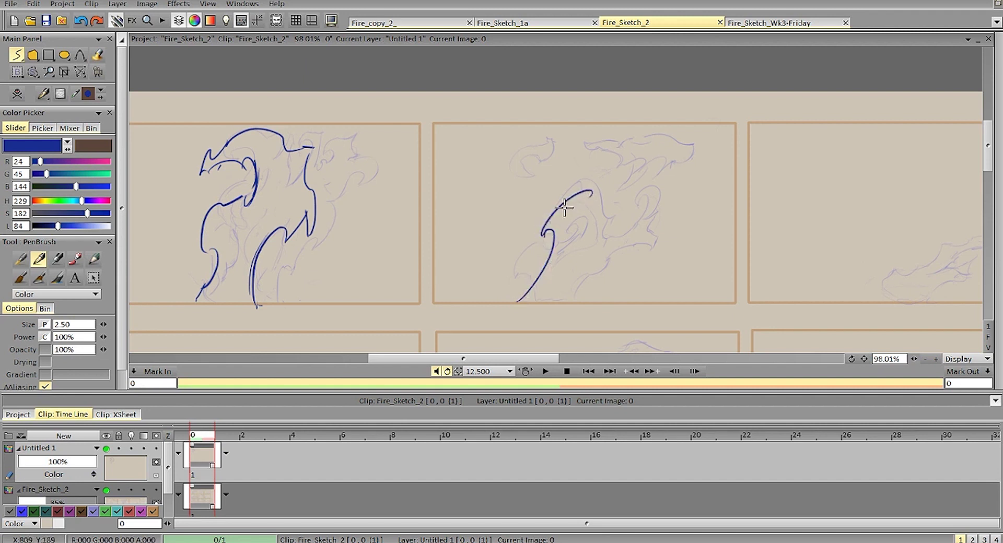
{"action": "mouse_move", "coordinate": [549, 222]}
{"action": "left_mouse_down"}
{"action": "mouse_move", "coordinate": [592, 201]}
{"action": "mouse_move", "coordinate": [601, 212]}
{"action": "mouse_move", "coordinate": [616, 205]}
{"action": "left_mouse_up"}
{"action": "mouse_move", "coordinate": [577, 303]}
{"action": "left_mouse_down"}
{"action": "mouse_move", "coordinate": [633, 207]}
{"action": "mouse_move", "coordinate": [612, 229]}
{"action": "mouse_move", "coordinate": [644, 204]}
{"action": "left_mouse_up"}
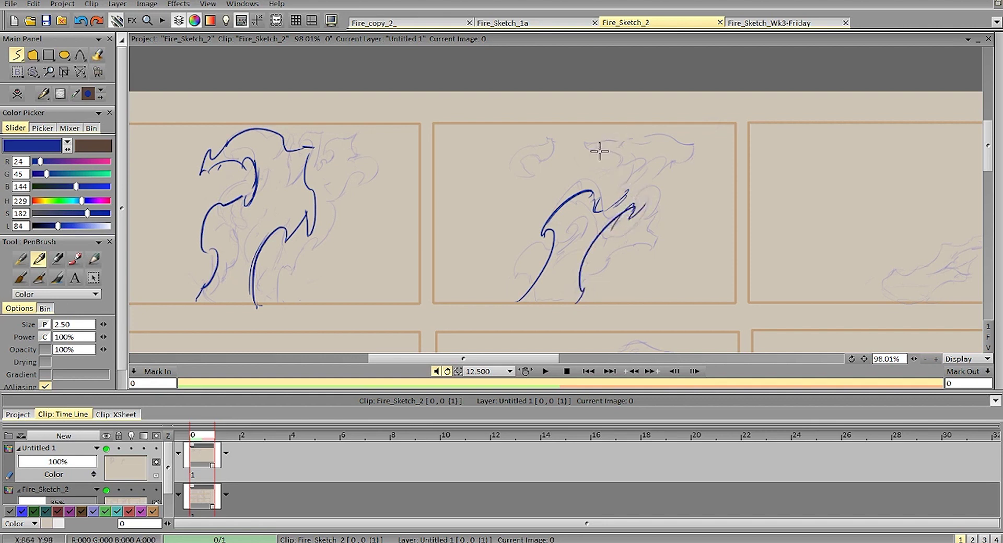
- Draw the second flame's upper curl and its jagged right edge with pointed tips
{"action": "mouse_move", "coordinate": [574, 156]}
{"action": "left_mouse_down"}
{"action": "mouse_move", "coordinate": [605, 140]}
{"action": "mouse_move", "coordinate": [596, 129]}
{"action": "mouse_move", "coordinate": [634, 136]}
{"action": "mouse_move", "coordinate": [646, 156]}
{"action": "mouse_move", "coordinate": [626, 166]}
{"action": "left_mouse_up"}
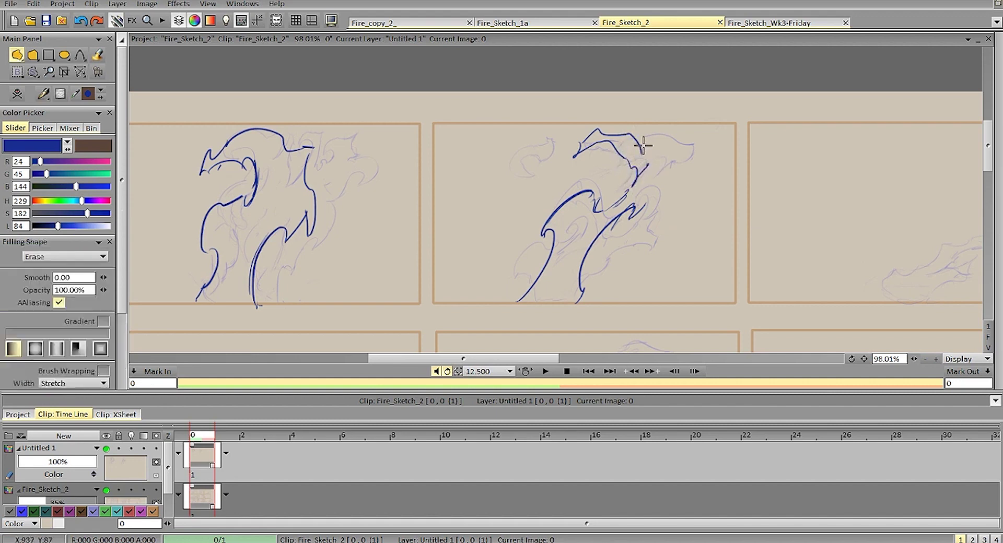
{"action": "mouse_move", "coordinate": [644, 140]}
{"action": "left_mouse_down"}
{"action": "mouse_move", "coordinate": [656, 157]}
{"action": "mouse_move", "coordinate": [660, 144]}
{"action": "mouse_move", "coordinate": [650, 230]}
{"action": "mouse_move", "coordinate": [642, 183]}
{"action": "mouse_move", "coordinate": [612, 210]}
{"action": "mouse_move", "coordinate": [644, 170]}
{"action": "mouse_move", "coordinate": [656, 201]}
{"action": "left_mouse_up"}
{"action": "key", "text": "ctrl+z"}
{"action": "key", "text": "ctrl+z"}
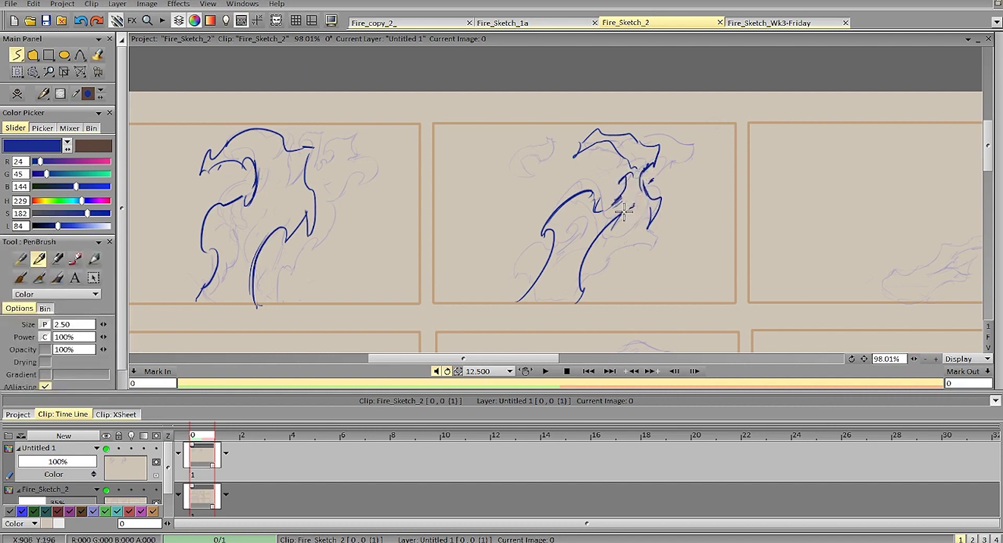
{"action": "mouse_move", "coordinate": [641, 213]}
{"action": "left_mouse_down"}
{"action": "mouse_move", "coordinate": [646, 236]}
{"action": "mouse_move", "coordinate": [659, 201]}
{"action": "left_mouse_up"}
- Erase the front of the second flame's upper curl and redraw it as a rounded hood ending in a point
{"action": "key", "text": "shift+d"}
{"action": "mouse_move", "coordinate": [628, 168]}
{"action": "left_mouse_down"}
{"action": "mouse_move", "coordinate": [632, 149]}
{"action": "mouse_move", "coordinate": [619, 152]}
{"action": "mouse_move", "coordinate": [638, 178]}
{"action": "mouse_move", "coordinate": [580, 168]}
{"action": "left_mouse_up"}
{"action": "key", "text": "d"}
{"action": "key", "text": "shift+d"}
{"action": "key", "text": "d"}
{"action": "mouse_move", "coordinate": [593, 135]}
{"action": "left_mouse_down"}
{"action": "mouse_move", "coordinate": [579, 152]}
{"action": "mouse_move", "coordinate": [634, 162]}
{"action": "mouse_move", "coordinate": [614, 153]}
{"action": "mouse_move", "coordinate": [620, 145]}
{"action": "mouse_move", "coordinate": [627, 162]}
{"action": "mouse_move", "coordinate": [582, 160]}
{"action": "left_mouse_up"}
{"action": "key", "text": "ctrl+z"}
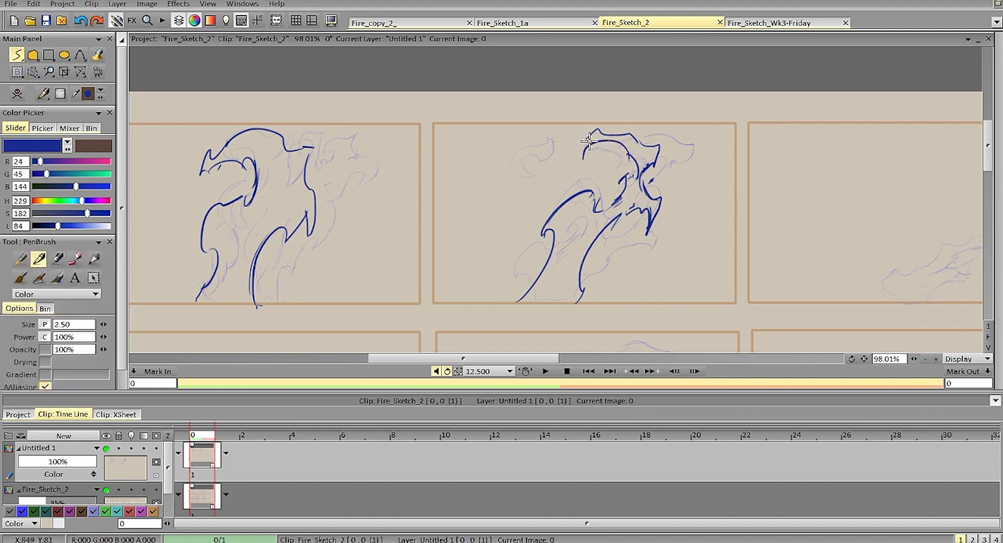
{"action": "key", "text": "ctrl+z"}
{"action": "key", "text": "shift+d"}
{"action": "key", "text": "d"}
{"action": "mouse_move", "coordinate": [637, 140]}
{"action": "left_mouse_down"}
{"action": "mouse_move", "coordinate": [586, 153]}
{"action": "mouse_move", "coordinate": [604, 146]}
{"action": "mouse_move", "coordinate": [636, 163]}
{"action": "left_mouse_up"}
{"action": "left_click_drag", "start_coordinate": [568, 161], "coordinate": [582, 155]}
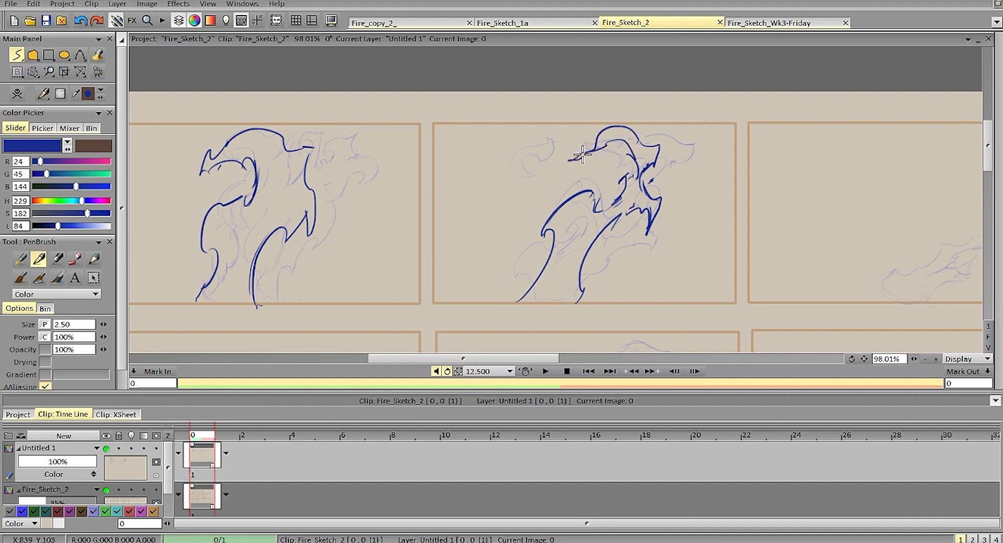
- Touch up the join below the second flame's curl and add thin flowing lines inside its stem
{"action": "key", "text": "shift+d"}
{"action": "mouse_move", "coordinate": [632, 177]}
{"action": "left_mouse_down"}
{"action": "mouse_move", "coordinate": [637, 154]}
{"action": "mouse_move", "coordinate": [614, 139]}
{"action": "mouse_move", "coordinate": [637, 168]}
{"action": "mouse_move", "coordinate": [616, 138]}
{"action": "mouse_move", "coordinate": [637, 153]}
{"action": "mouse_move", "coordinate": [632, 180]}
{"action": "mouse_move", "coordinate": [656, 158]}
{"action": "mouse_move", "coordinate": [647, 197]}
{"action": "left_mouse_up"}
{"action": "key", "text": "d"}
{"action": "key", "text": "shift+d"}
{"action": "key", "text": "d"}
{"action": "key", "text": "ctrl+z"}
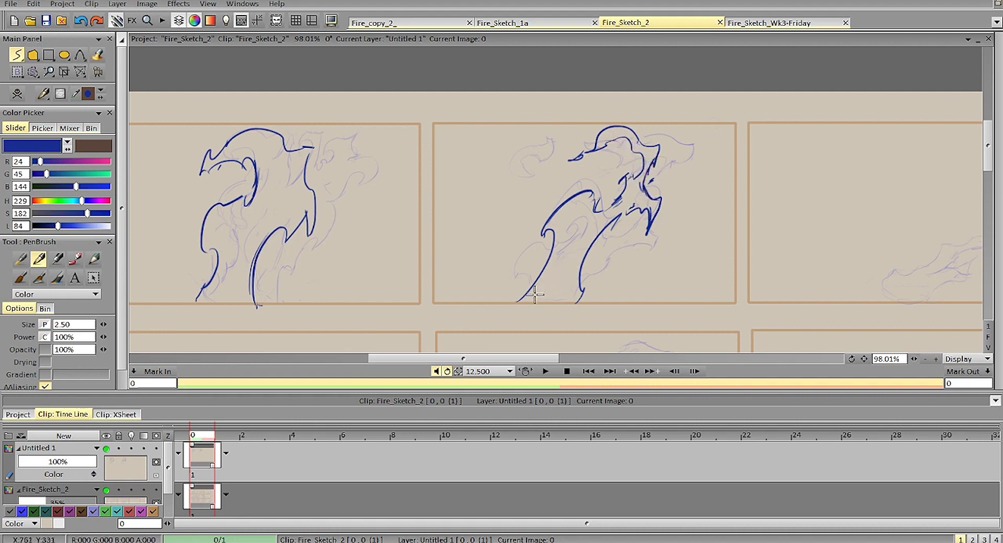
{"action": "left_click_drag", "start_coordinate": [529, 302], "coordinate": [578, 244]}
{"action": "mouse_move", "coordinate": [528, 293]}
{"action": "left_mouse_down"}
{"action": "mouse_move", "coordinate": [571, 218]}
{"action": "mouse_move", "coordinate": [590, 215]}
{"action": "mouse_move", "coordinate": [557, 290]}
{"action": "left_mouse_up"}
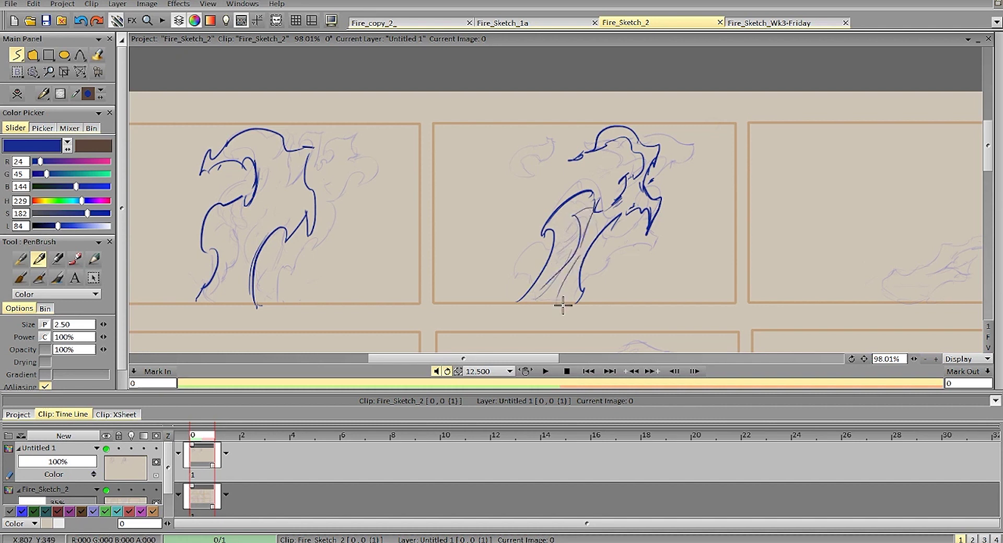
- Sketch broken upper licks and a narrow twisting stem reaching the base in the third panel
{"action": "left_click_drag", "start_coordinate": [549, 358], "coordinate": [587, 357]}
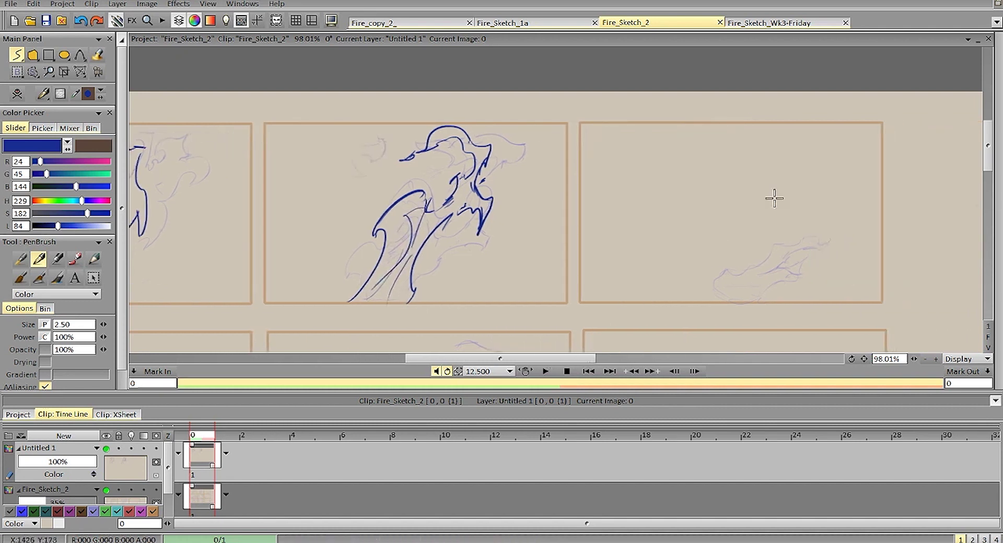
{"action": "left_click_drag", "start_coordinate": [805, 167], "coordinate": [773, 196]}
{"action": "mouse_move", "coordinate": [769, 145]}
{"action": "left_mouse_down"}
{"action": "mouse_move", "coordinate": [806, 134]}
{"action": "mouse_move", "coordinate": [802, 143]}
{"action": "mouse_move", "coordinate": [835, 177]}
{"action": "mouse_move", "coordinate": [843, 155]}
{"action": "mouse_move", "coordinate": [821, 153]}
{"action": "mouse_move", "coordinate": [839, 154]}
{"action": "mouse_move", "coordinate": [844, 177]}
{"action": "left_mouse_up"}
{"action": "left_click", "coordinate": [821, 141]}
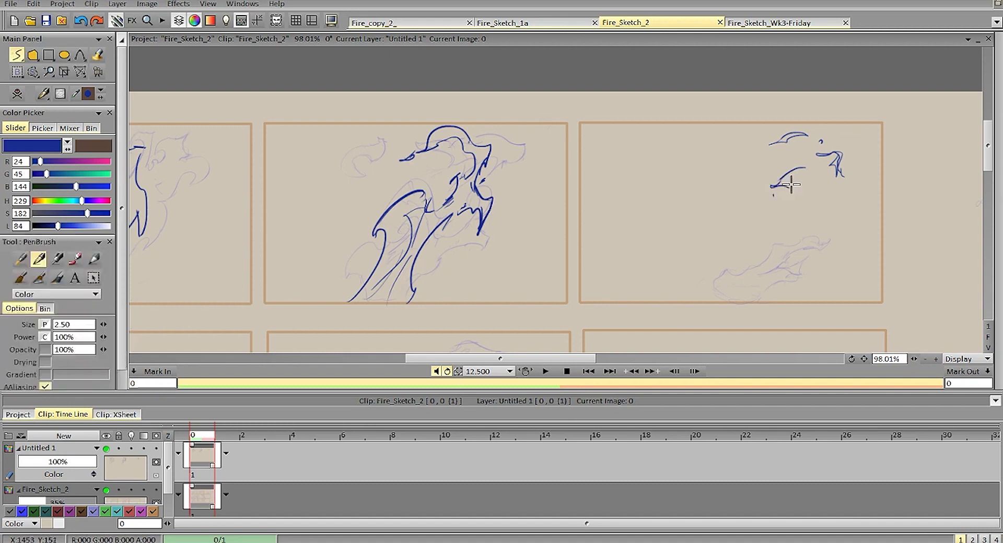
{"action": "left_click_drag", "start_coordinate": [786, 184], "coordinate": [779, 225]}
{"action": "mouse_move", "coordinate": [719, 307]}
{"action": "left_mouse_down"}
{"action": "mouse_move", "coordinate": [814, 186]}
{"action": "mouse_move", "coordinate": [810, 170]}
{"action": "mouse_move", "coordinate": [819, 186]}
{"action": "mouse_move", "coordinate": [800, 196]}
{"action": "mouse_move", "coordinate": [788, 273]}
{"action": "mouse_move", "coordinate": [766, 302]}
{"action": "left_mouse_up"}
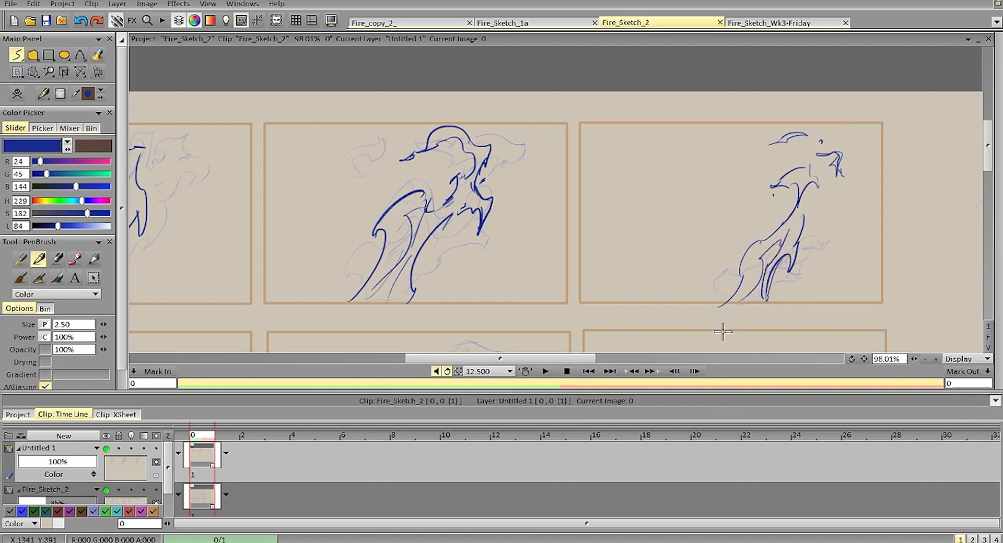
- Erase the first flame's left edge and redraw it as a sweep from the upper curl through a pointed notch to the base
{"action": "left_click_drag", "start_coordinate": [582, 359], "coordinate": [494, 348]}
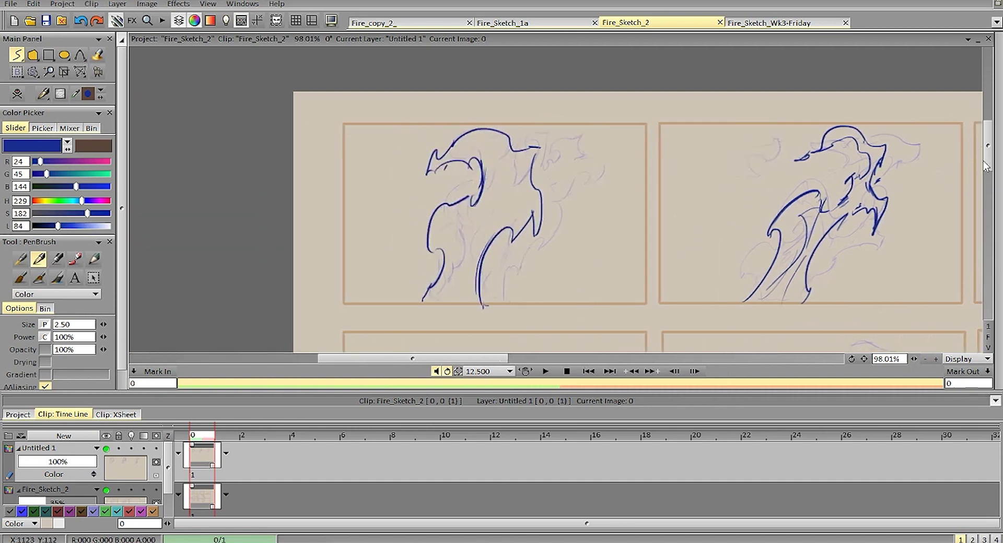
{"action": "left_click_drag", "start_coordinate": [985, 162], "coordinate": [985, 171]}
{"action": "key", "text": "shift+d"}
{"action": "mouse_move", "coordinate": [496, 114]}
{"action": "left_mouse_down"}
{"action": "mouse_move", "coordinate": [471, 138]}
{"action": "mouse_move", "coordinate": [405, 160]}
{"action": "left_mouse_up"}
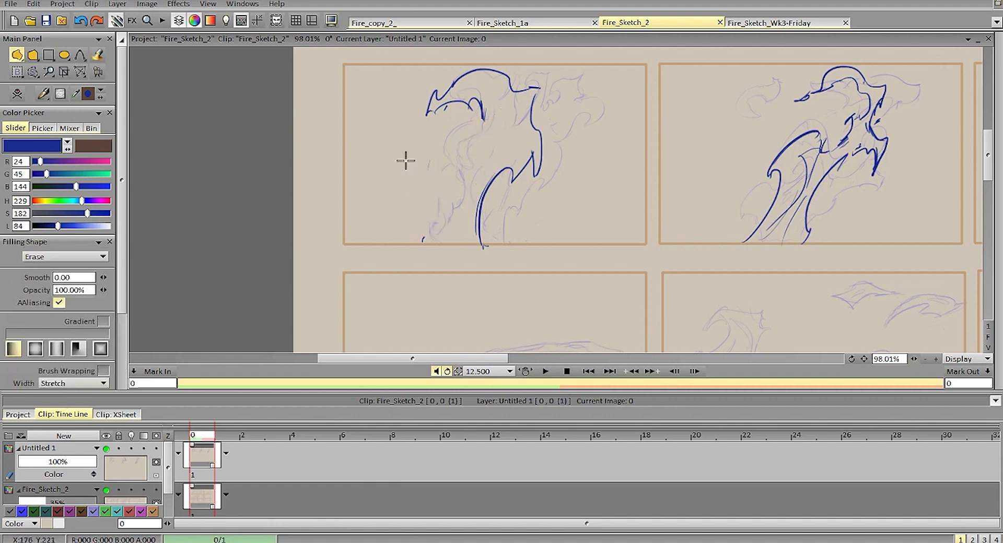
{"action": "key", "text": "d"}
{"action": "left_click_drag", "start_coordinate": [404, 242], "coordinate": [433, 176]}
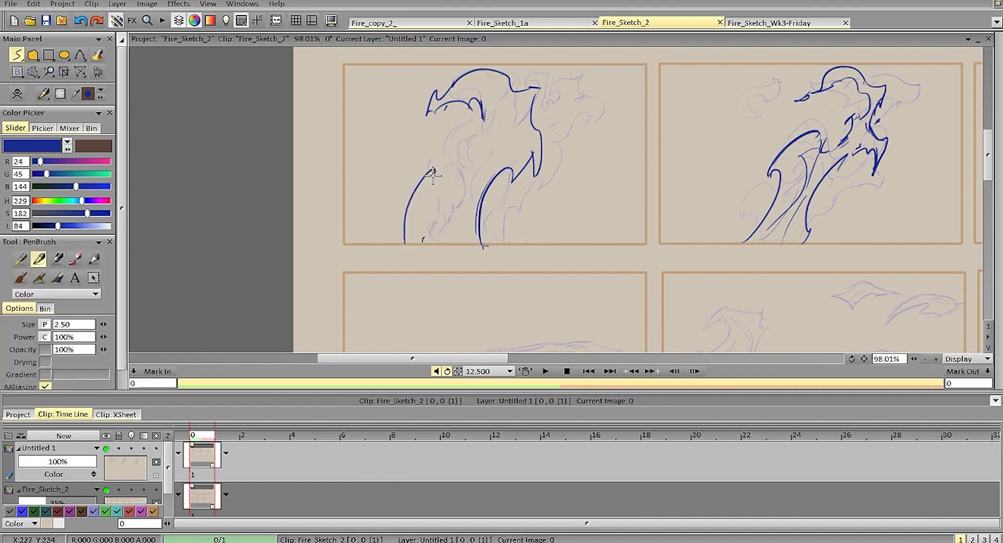
{"action": "key", "text": "ctrl+z"}
{"action": "left_click_drag", "start_coordinate": [393, 242], "coordinate": [477, 126]}
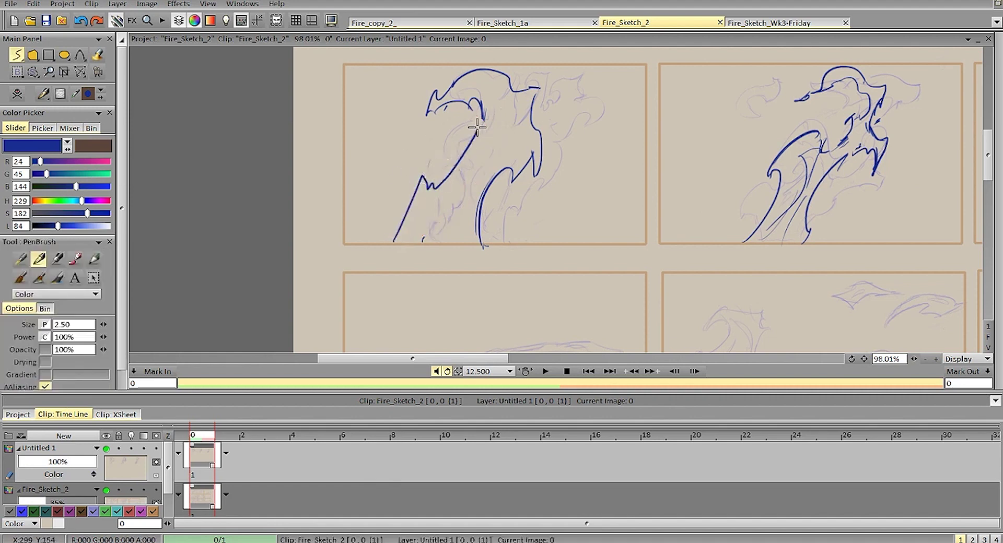
{"action": "key", "text": "ctrl+z"}
{"action": "left_click_drag", "start_coordinate": [408, 245], "coordinate": [481, 124]}
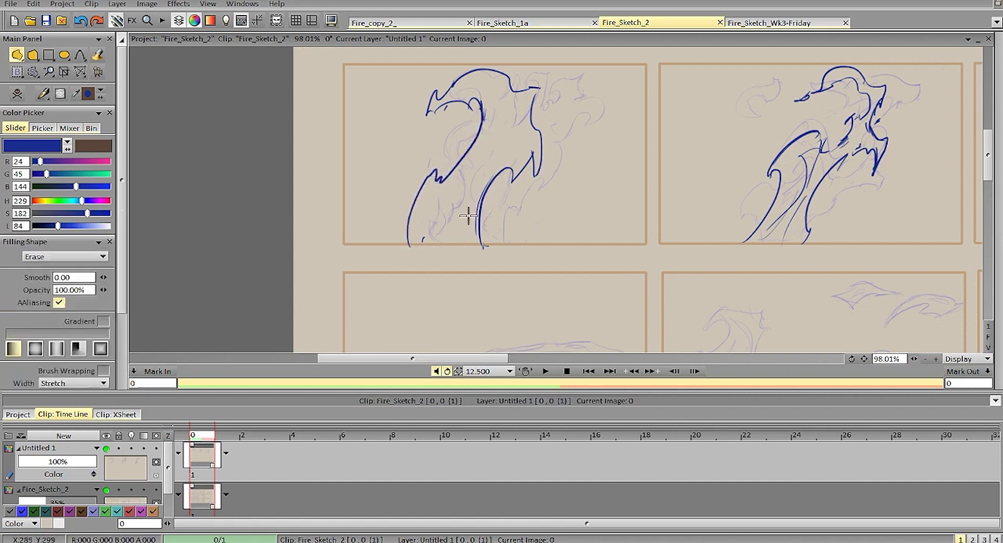
- Replace the first flame's right stem with a curve rising to a sharp inner peak, and rework its lower end to the base
{"action": "mouse_move", "coordinate": [469, 216]}
{"action": "left_mouse_down"}
{"action": "mouse_move", "coordinate": [485, 216]}
{"action": "mouse_move", "coordinate": [482, 173]}
{"action": "mouse_move", "coordinate": [486, 186]}
{"action": "mouse_move", "coordinate": [505, 146]}
{"action": "left_mouse_up"}
{"action": "left_click_drag", "start_coordinate": [509, 185], "coordinate": [522, 168]}
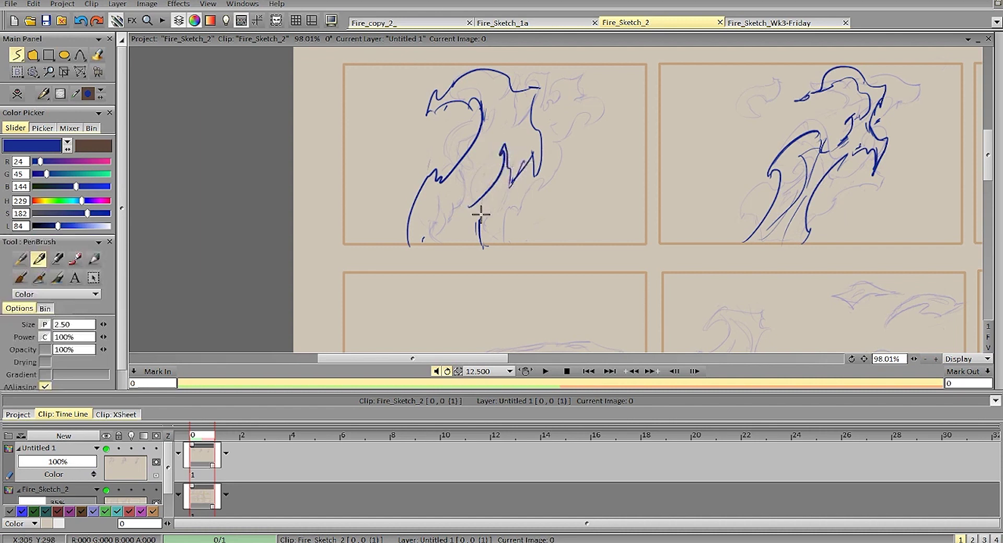
{"action": "mouse_move", "coordinate": [477, 215]}
{"action": "left_mouse_down"}
{"action": "mouse_move", "coordinate": [490, 212]}
{"action": "mouse_move", "coordinate": [478, 211]}
{"action": "left_mouse_up"}
{"action": "left_click_drag", "start_coordinate": [466, 244], "coordinate": [479, 208]}
{"action": "key", "text": "ctrl+z"}
{"action": "left_click_drag", "start_coordinate": [467, 250], "coordinate": [483, 212]}
{"action": "key", "text": "ctrl+z"}
- Erase part of the first flame's lower left edge and reshape it into a small outward hook
{"action": "key", "text": "shift+d"}
{"action": "mouse_move", "coordinate": [413, 211]}
{"action": "left_mouse_down"}
{"action": "mouse_move", "coordinate": [422, 197]}
{"action": "mouse_move", "coordinate": [401, 215]}
{"action": "left_mouse_up"}
{"action": "key", "text": "d"}
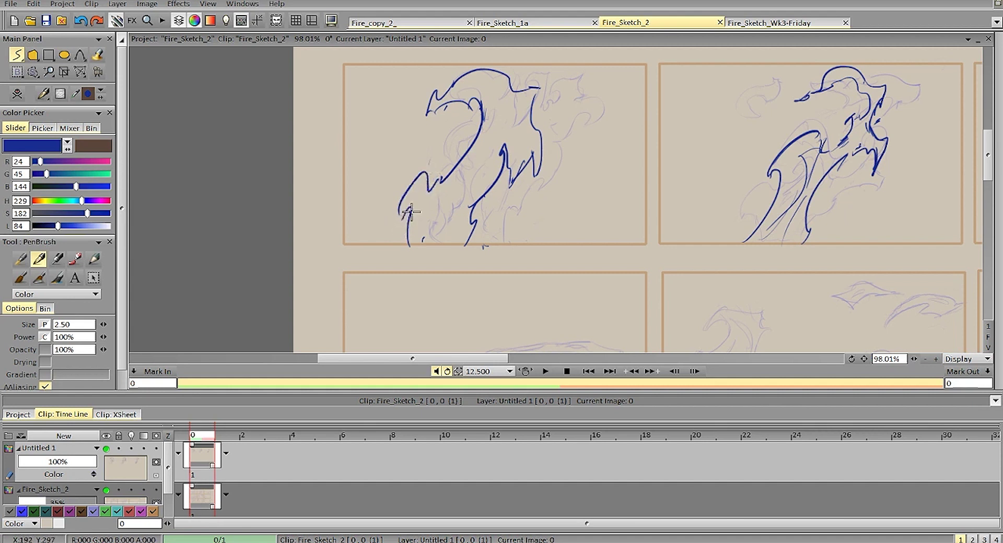
- Ink a large U-shaped flame with curling tips on both sides and jagged base licks in the bottom row's second panel
{"action": "left_click_drag", "start_coordinate": [485, 359], "coordinate": [518, 355]}
{"action": "left_click_drag", "start_coordinate": [986, 175], "coordinate": [985, 241]}
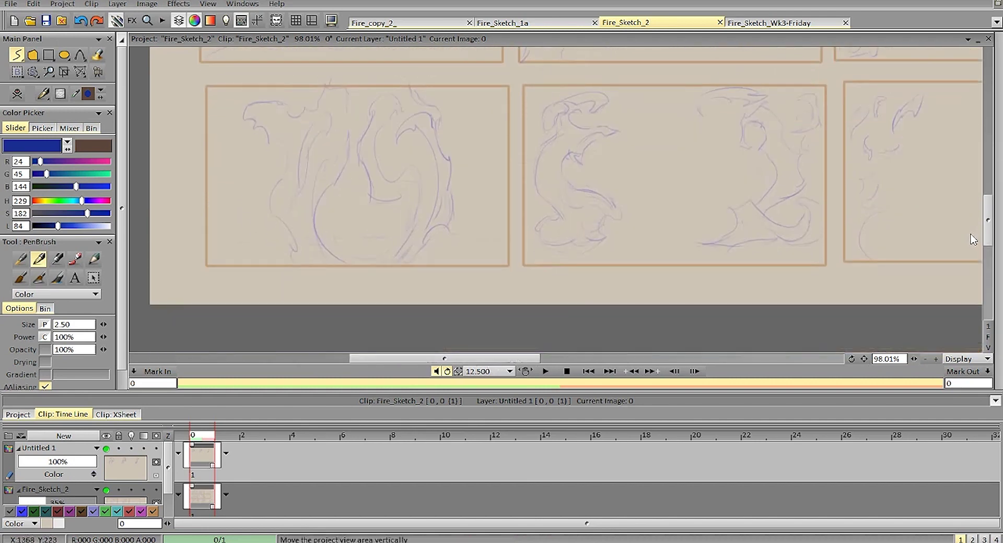
{"action": "mouse_move", "coordinate": [606, 247]}
{"action": "left_mouse_down"}
{"action": "mouse_move", "coordinate": [560, 129]}
{"action": "mouse_move", "coordinate": [600, 250]}
{"action": "mouse_move", "coordinate": [552, 181]}
{"action": "mouse_move", "coordinate": [560, 147]}
{"action": "left_mouse_up"}
{"action": "key", "text": "ctrl+z"}
{"action": "key", "text": "ctrl+z"}
{"action": "mouse_move", "coordinate": [536, 90]}
{"action": "left_mouse_down"}
{"action": "mouse_move", "coordinate": [565, 97]}
{"action": "mouse_move", "coordinate": [576, 118]}
{"action": "left_mouse_up"}
{"action": "mouse_move", "coordinate": [544, 85]}
{"action": "left_mouse_down"}
{"action": "mouse_move", "coordinate": [571, 79]}
{"action": "mouse_move", "coordinate": [593, 97]}
{"action": "mouse_move", "coordinate": [600, 219]}
{"action": "left_mouse_up"}
{"action": "mouse_move", "coordinate": [570, 157]}
{"action": "left_mouse_down"}
{"action": "mouse_move", "coordinate": [629, 221]}
{"action": "mouse_move", "coordinate": [683, 197]}
{"action": "mouse_move", "coordinate": [643, 240]}
{"action": "mouse_move", "coordinate": [652, 251]}
{"action": "mouse_move", "coordinate": [705, 208]}
{"action": "mouse_move", "coordinate": [685, 246]}
{"action": "mouse_move", "coordinate": [748, 197]}
{"action": "mouse_move", "coordinate": [760, 126]}
{"action": "mouse_move", "coordinate": [786, 193]}
{"action": "mouse_move", "coordinate": [708, 253]}
{"action": "mouse_move", "coordinate": [682, 257]}
{"action": "left_mouse_up"}
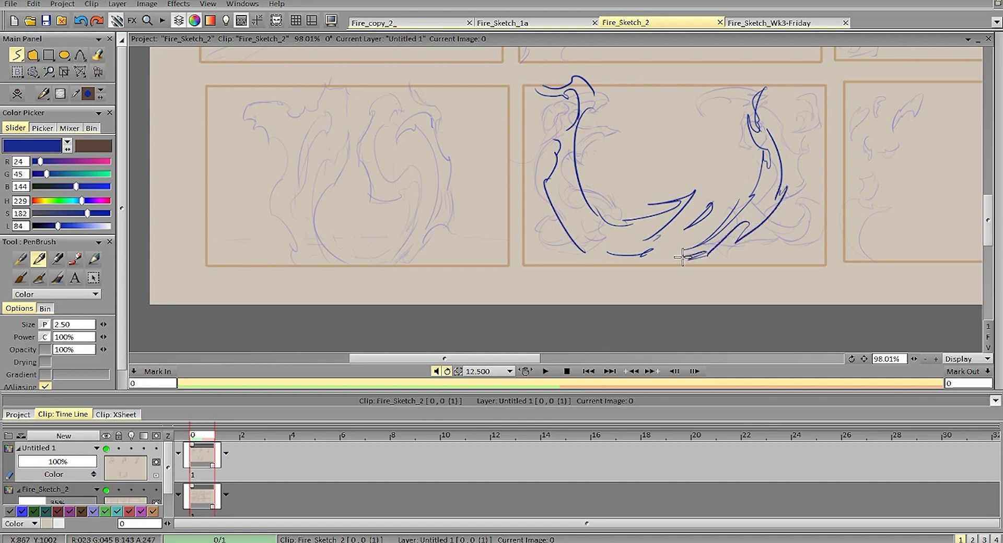
- Add sweeping inner licks that meet in a point inside the U-shaped flame, plus a small detached flame near its right arm
{"action": "left_click_drag", "start_coordinate": [610, 113], "coordinate": [634, 155]}
{"action": "mouse_move", "coordinate": [524, 359]}
{"action": "left_mouse_down"}
{"action": "mouse_move", "coordinate": [567, 352]}
{"action": "mouse_move", "coordinate": [536, 343]}
{"action": "left_mouse_up"}
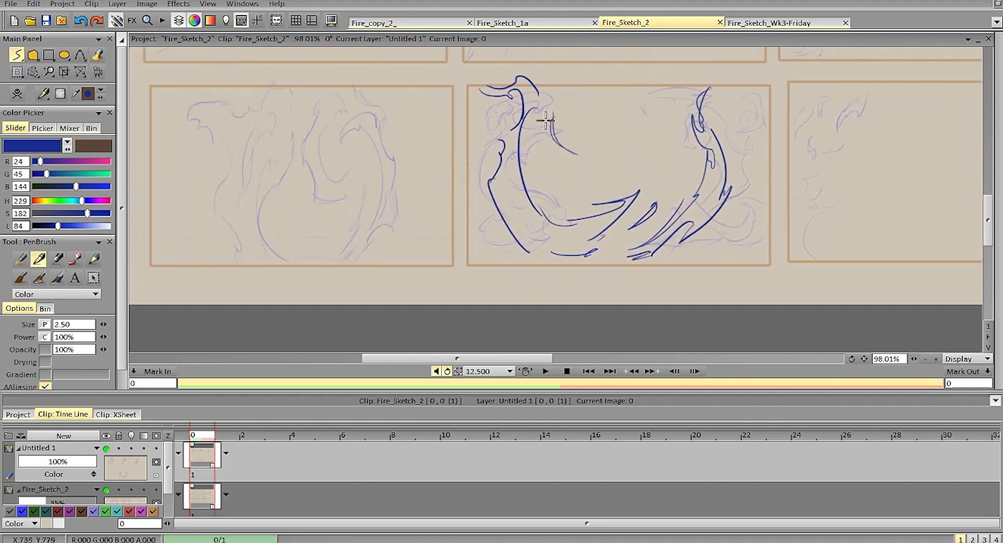
{"action": "left_click_drag", "start_coordinate": [546, 112], "coordinate": [579, 187]}
{"action": "mouse_move", "coordinate": [579, 73]}
{"action": "left_mouse_down"}
{"action": "mouse_move", "coordinate": [569, 123]}
{"action": "mouse_move", "coordinate": [595, 156]}
{"action": "mouse_move", "coordinate": [620, 152]}
{"action": "left_mouse_up"}
{"action": "left_click_drag", "start_coordinate": [594, 179], "coordinate": [563, 99]}
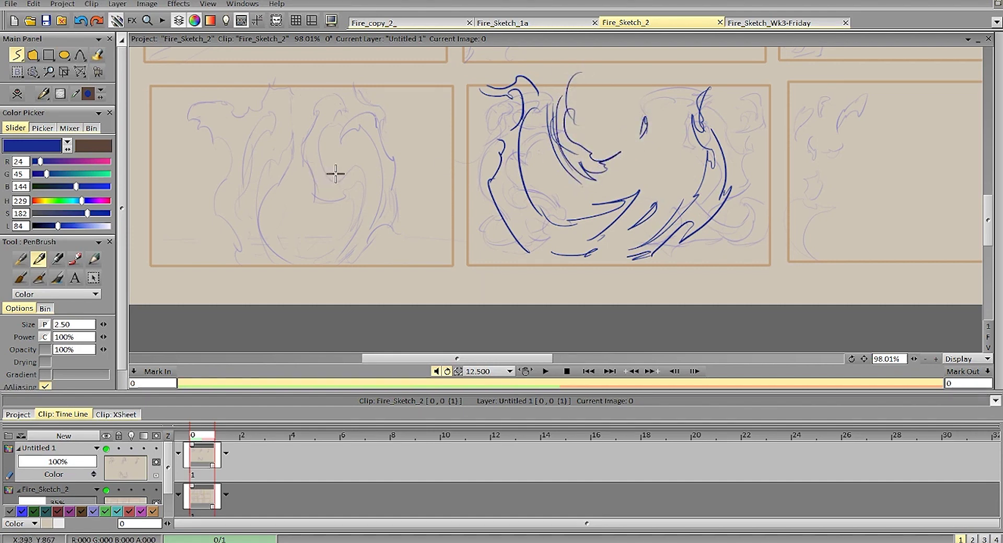
- Draw a curved directional arrow across the flame in the bottom row's first panel
{"action": "left_click_drag", "start_coordinate": [327, 169], "coordinate": [389, 194]}
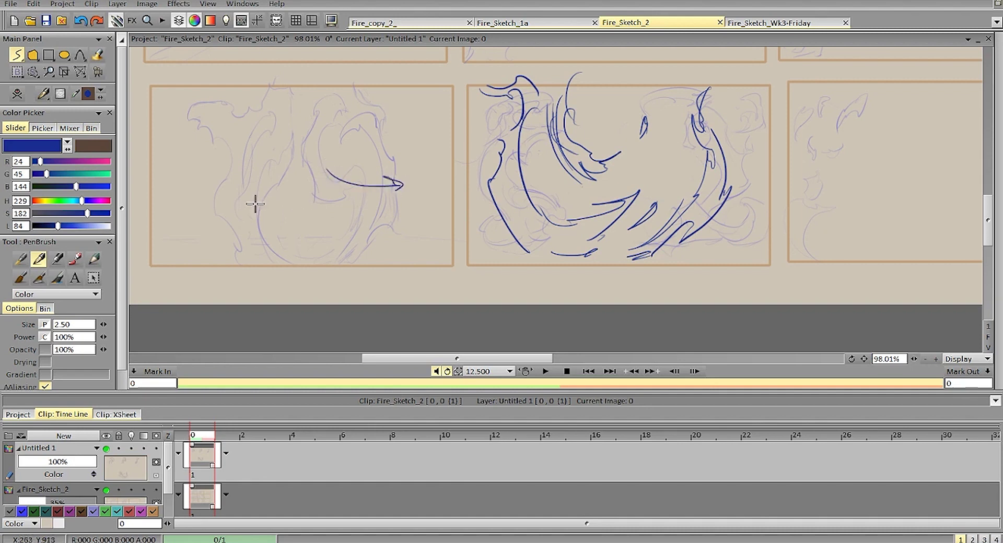
{"action": "key", "text": "ctrl+z"}
- Erase a section of the U-shaped flame's inner left line and rework the stroke there
{"action": "key", "text": "shift+d"}
{"action": "mouse_move", "coordinate": [524, 170]}
{"action": "left_mouse_down"}
{"action": "mouse_move", "coordinate": [519, 181]}
{"action": "mouse_move", "coordinate": [523, 168]}
{"action": "left_mouse_up"}
{"action": "key", "text": "d"}
{"action": "left_click_drag", "start_coordinate": [525, 140], "coordinate": [525, 179]}
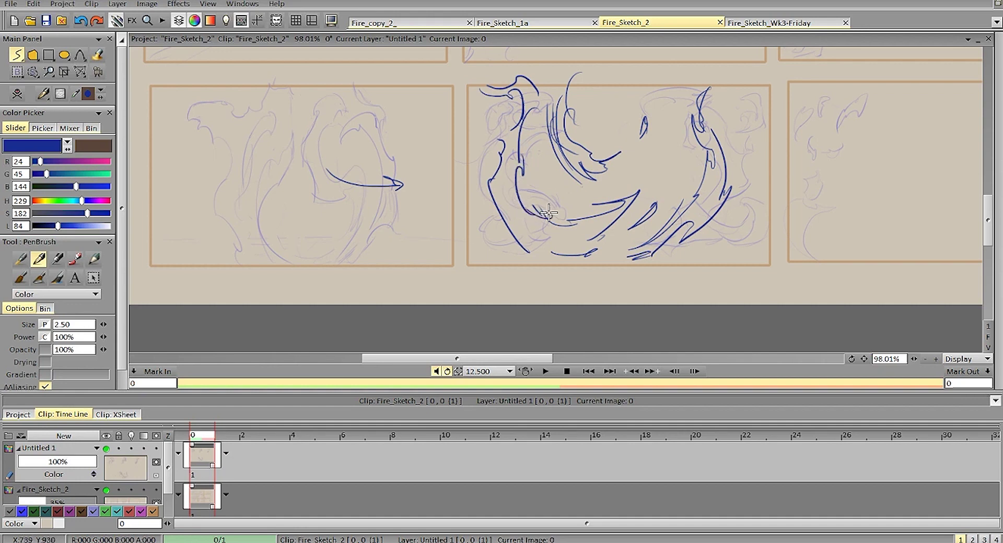
- Close the Fire_Sketch_2 project and switch to the Fire_Sketch_Wk3-Friday animation
{"action": "mouse_move", "coordinate": [517, 358]}
{"action": "left_mouse_down"}
{"action": "mouse_move", "coordinate": [556, 350]}
{"action": "mouse_move", "coordinate": [509, 356]}
{"action": "left_mouse_up"}
{"action": "left_click_drag", "start_coordinate": [987, 213], "coordinate": [995, 152]}
{"action": "mouse_move", "coordinate": [536, 359]}
{"action": "left_mouse_down"}
{"action": "mouse_move", "coordinate": [596, 359]}
{"action": "mouse_move", "coordinate": [539, 359]}
{"action": "left_mouse_up"}
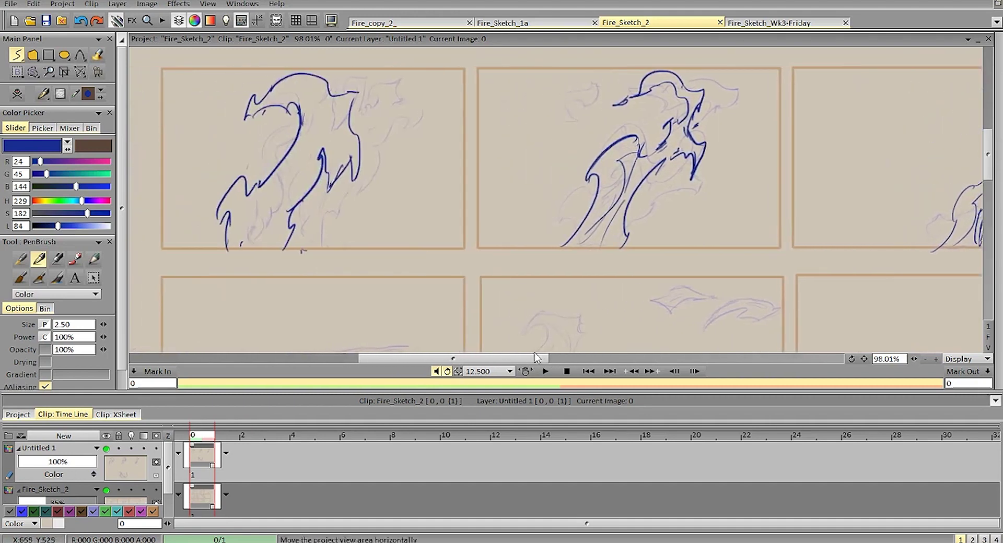
{"action": "left_click", "coordinate": [721, 23]}
{"action": "left_click", "coordinate": [455, 291]}
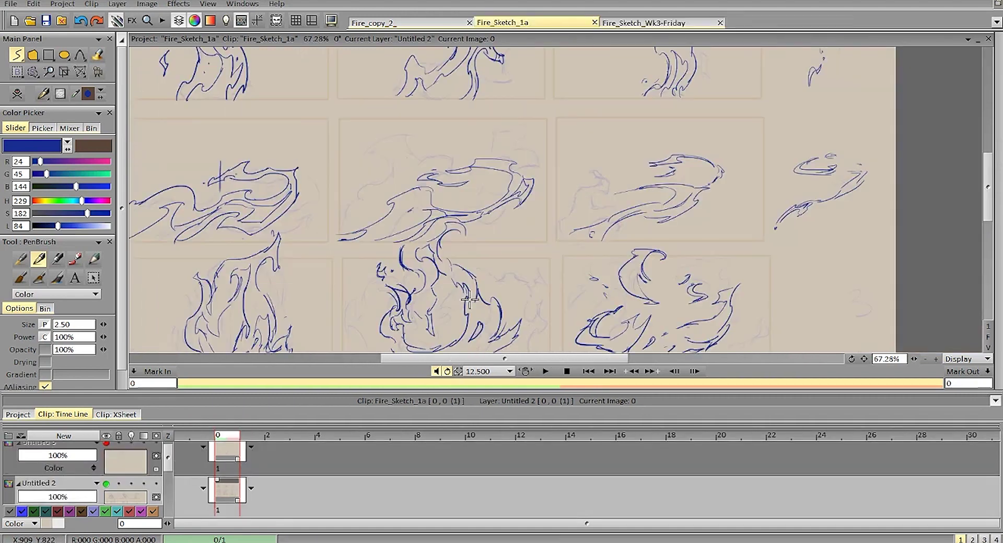
{"action": "left_click", "coordinate": [680, 24]}
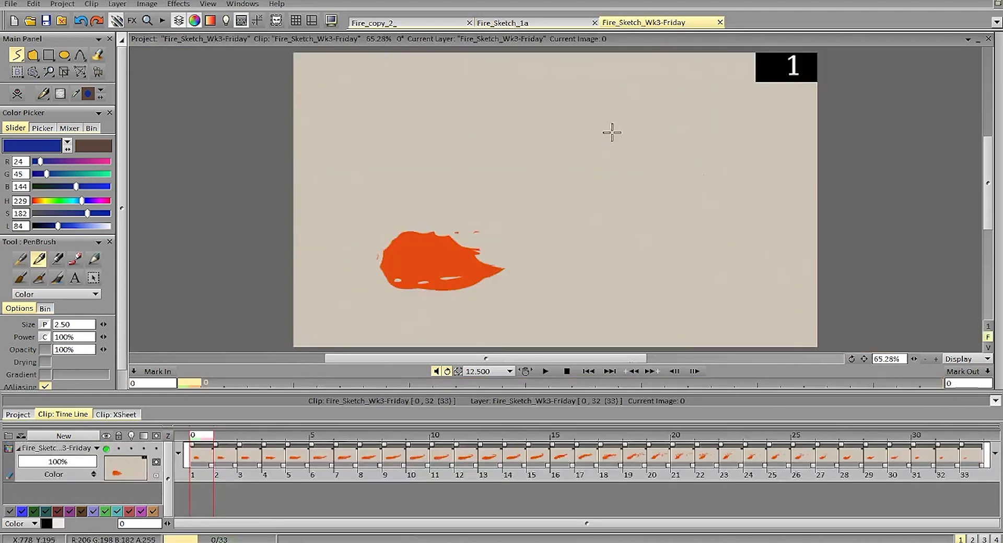
- Play the fireball animation to review its motion, and return to the first frame
{"action": "left_click", "coordinate": [546, 370]}
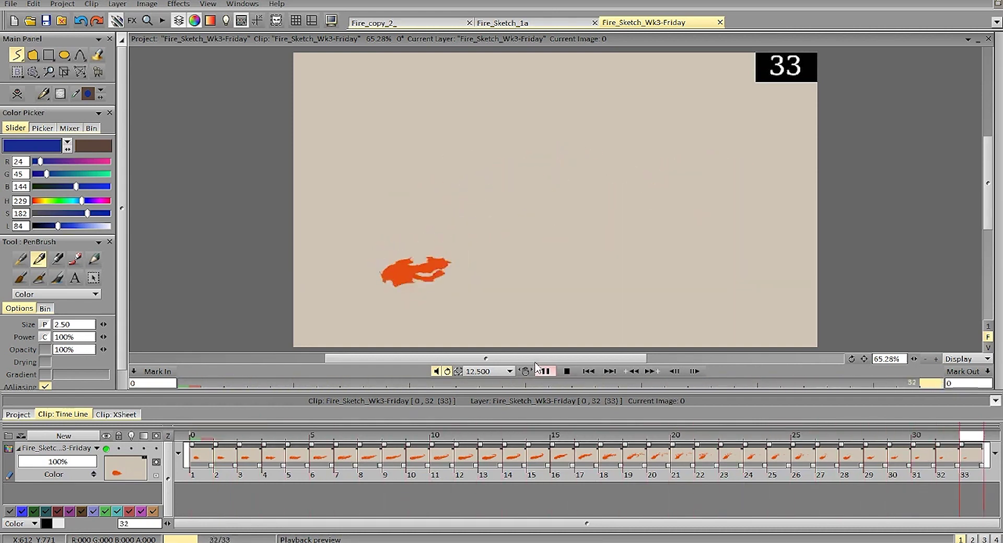
{"action": "left_click", "coordinate": [545, 371]}
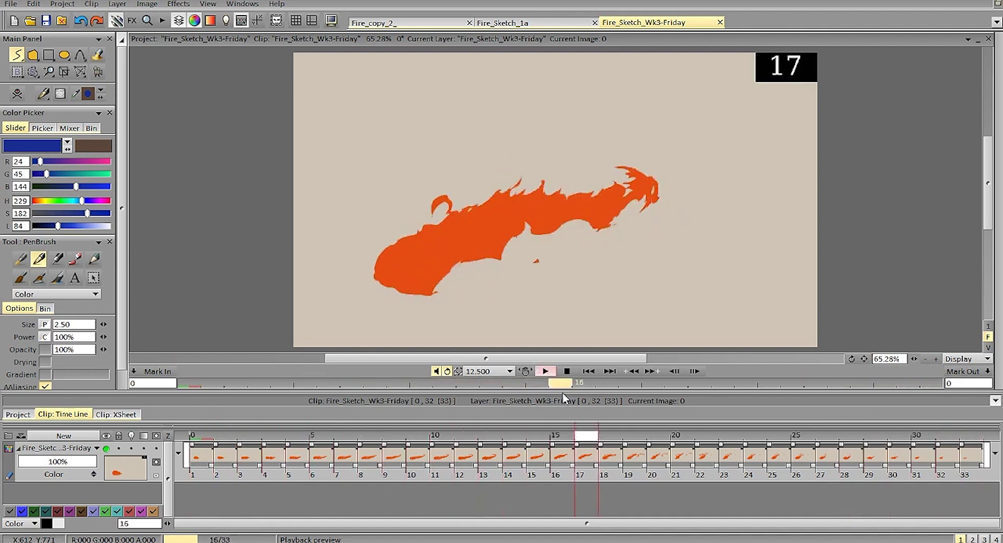
{"action": "left_click", "coordinate": [546, 371]}
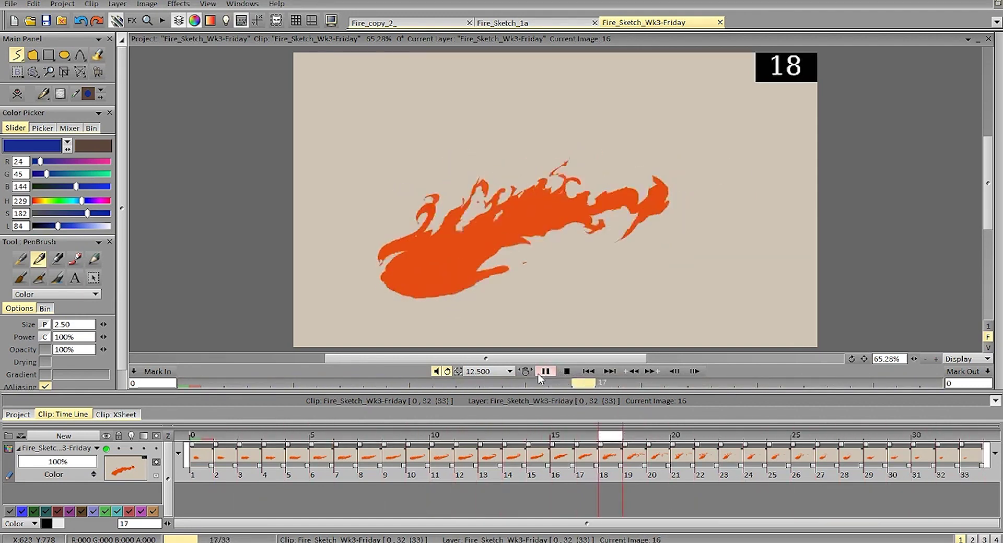
{"action": "left_click", "coordinate": [212, 437]}
{"action": "left_click", "coordinate": [211, 441]}
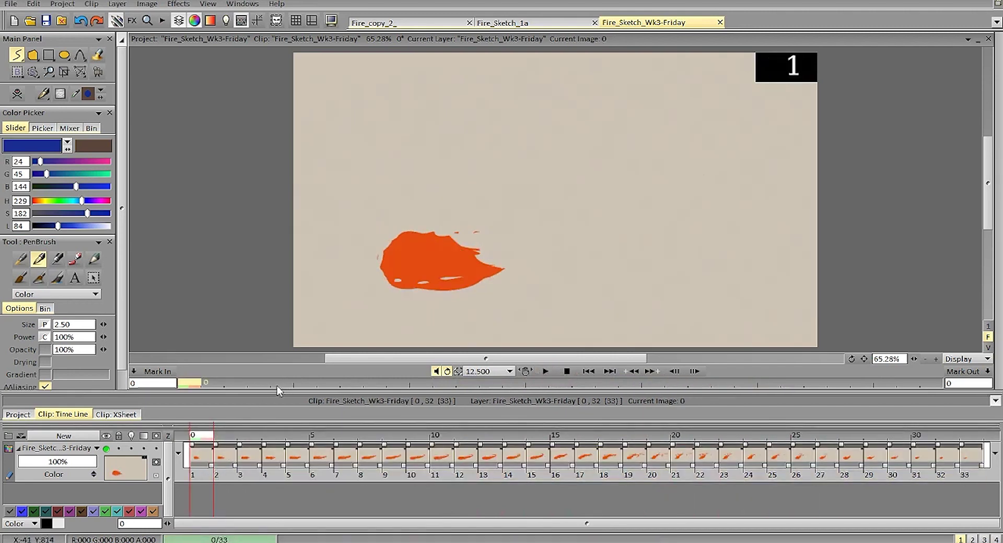
- Add a new layer above the fireball animation with a matching beige background, and dim the animation layer to 28% opacity
{"action": "key", "text": "ctrl+shift+n"}
{"action": "scroll", "coordinate": [157, 484], "scroll_direction": "down", "scroll_amount": 1}
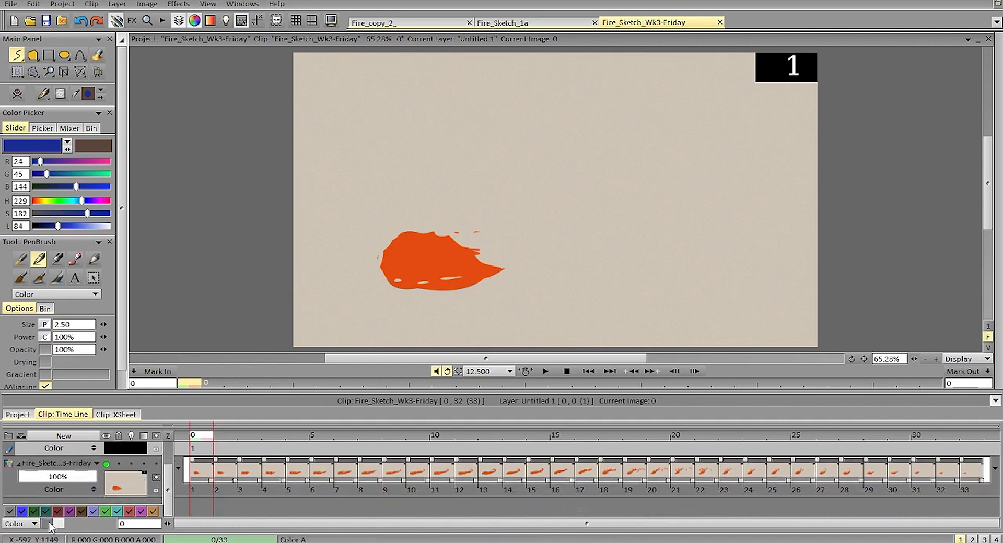
{"action": "left_click_drag", "start_coordinate": [50, 523], "coordinate": [311, 251]}
{"action": "left_click_drag", "start_coordinate": [60, 479], "coordinate": [41, 477]}
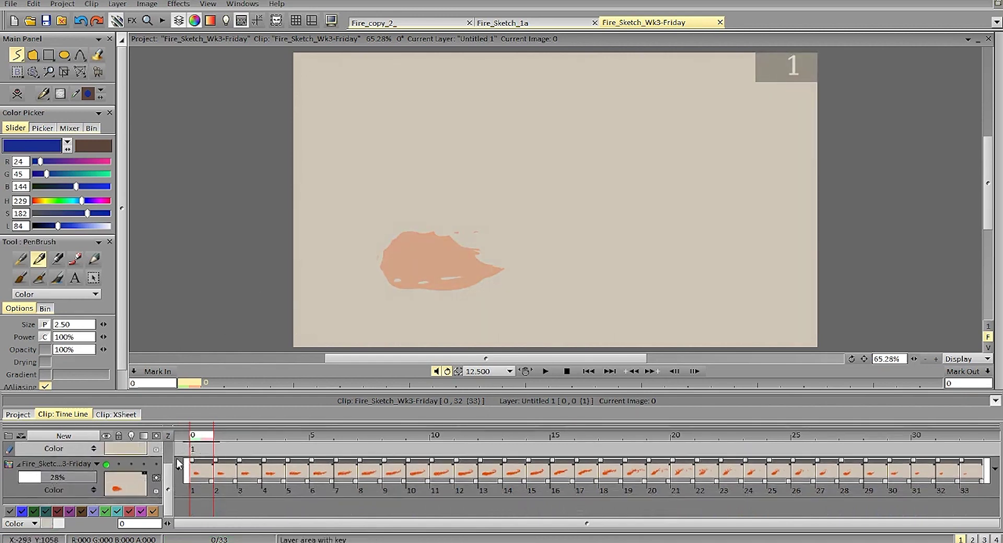
{"action": "scroll", "coordinate": [177, 464], "scroll_direction": "up", "scroll_amount": 2}
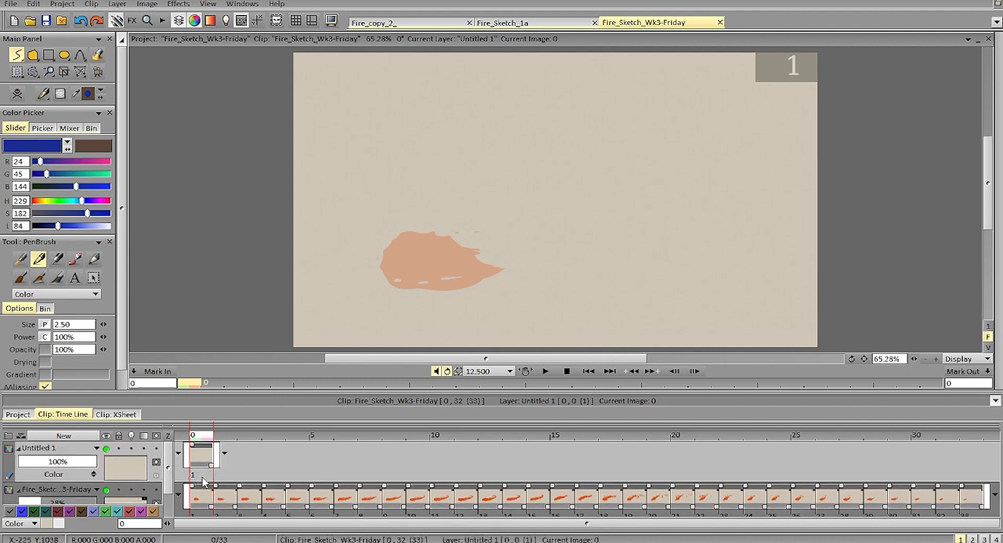
- Add a second drawing layer on top and set it to Hold after its last frame
{"action": "key", "text": "ctrl+shift+n"}
{"action": "left_click", "coordinate": [224, 454]}
{"action": "left_click", "coordinate": [243, 472]}
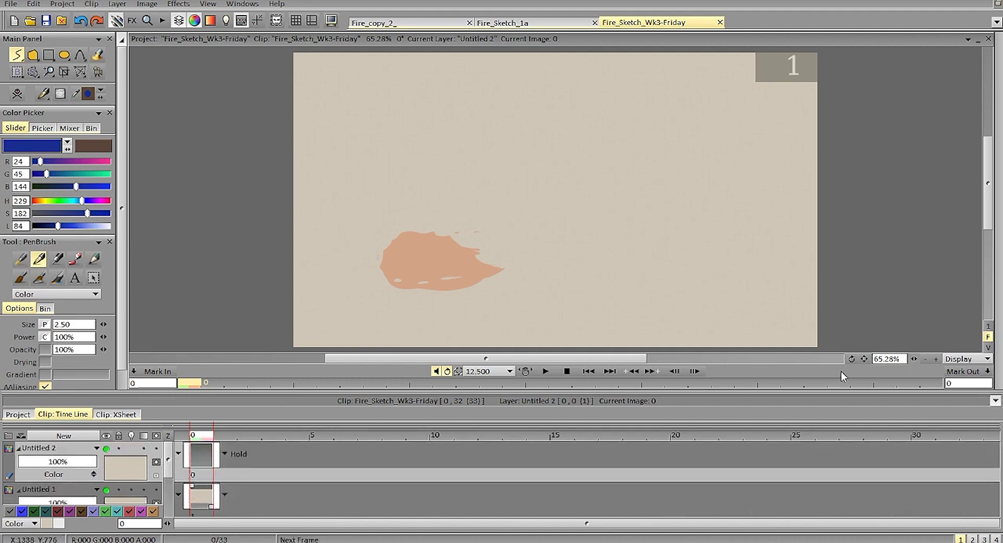
- Outline the teardrop-shaped fireball in blue on image 0 and its longer, stretched shape on image 1
{"action": "left_click_drag", "start_coordinate": [913, 360], "coordinate": [923, 359]}
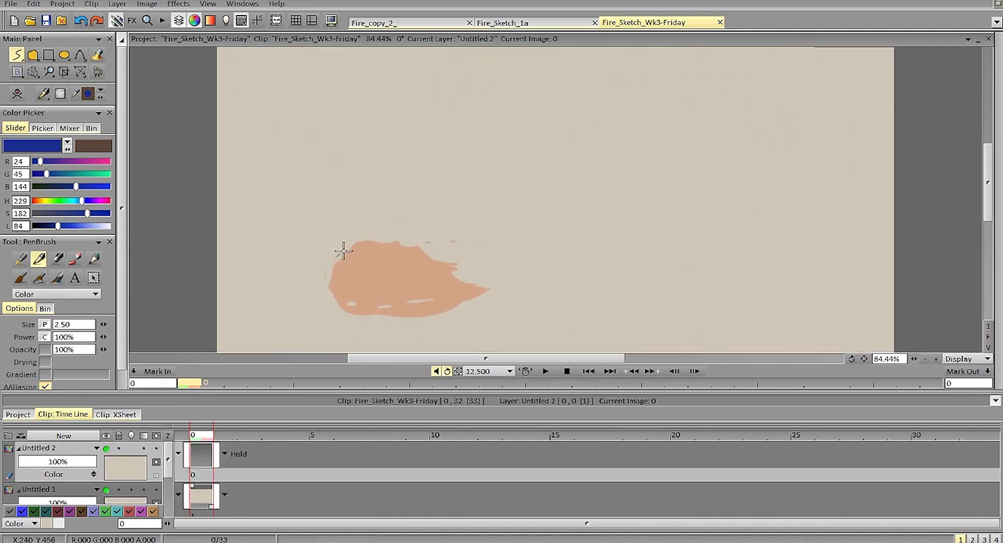
{"action": "mouse_move", "coordinate": [336, 256]}
{"action": "left_mouse_down"}
{"action": "mouse_move", "coordinate": [443, 264]}
{"action": "mouse_move", "coordinate": [460, 280]}
{"action": "mouse_move", "coordinate": [444, 303]}
{"action": "left_mouse_up"}
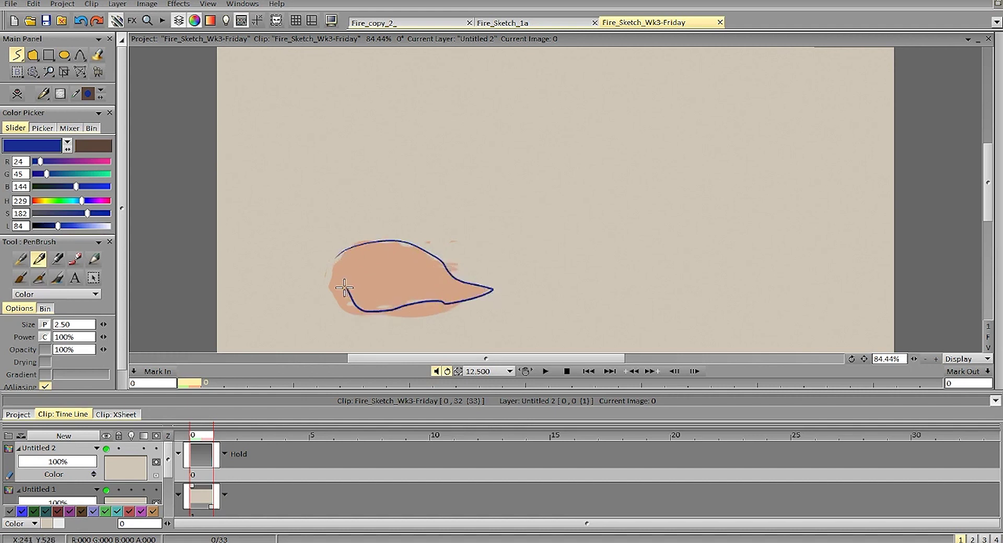
{"action": "key", "text": "ctrl+z"}
{"action": "mouse_move", "coordinate": [417, 252]}
{"action": "left_mouse_down"}
{"action": "mouse_move", "coordinate": [480, 290]}
{"action": "mouse_move", "coordinate": [396, 313]}
{"action": "mouse_move", "coordinate": [347, 307]}
{"action": "left_mouse_up"}
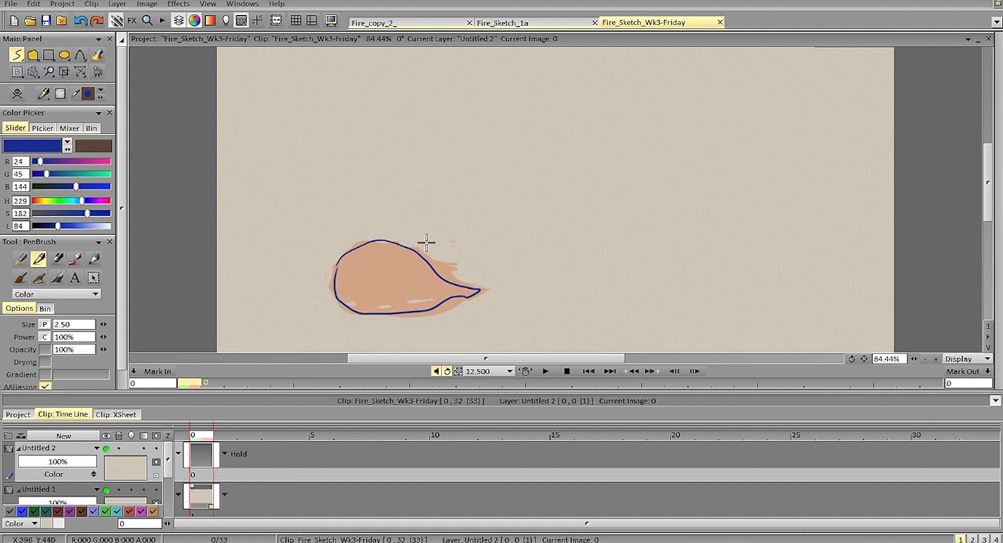
{"action": "key", "text": "Right"}
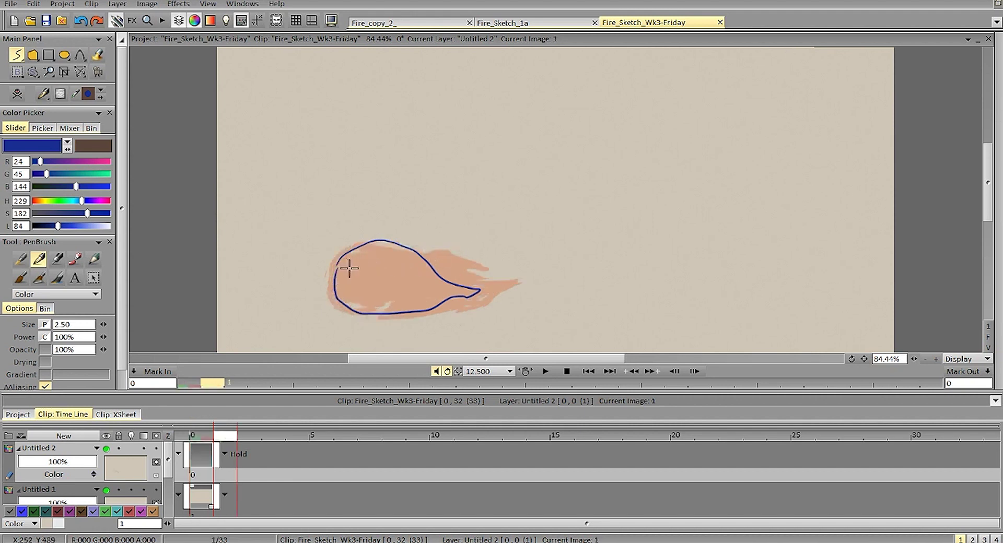
{"action": "mouse_move", "coordinate": [340, 264]}
{"action": "left_mouse_down"}
{"action": "mouse_move", "coordinate": [390, 244]}
{"action": "mouse_move", "coordinate": [522, 284]}
{"action": "left_mouse_up"}
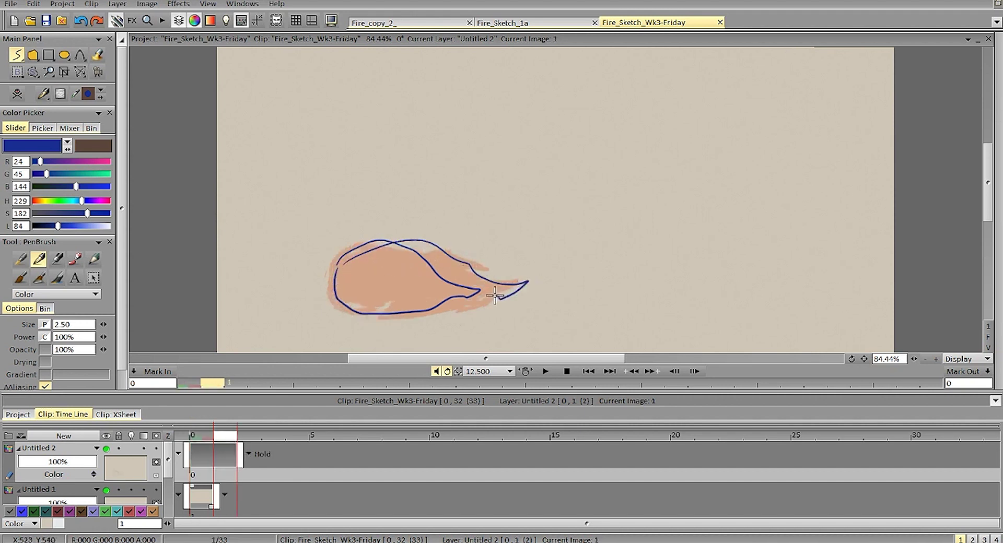
{"action": "key", "text": "Right"}
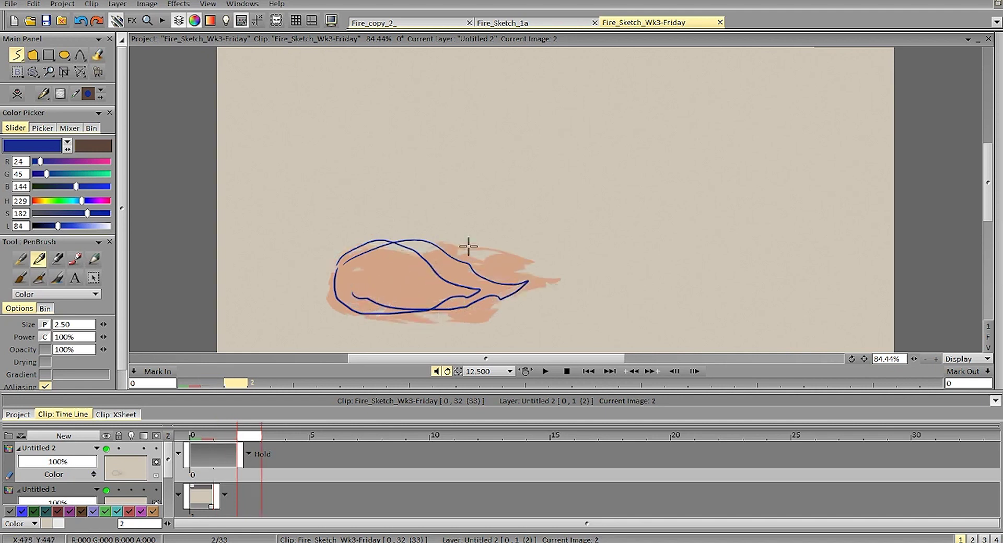
- Step forward through the fireball animation to image 7 and clear the outlines from the first images
{"action": "key", "text": "Right"}
{"action": "key", "text": "Right"}
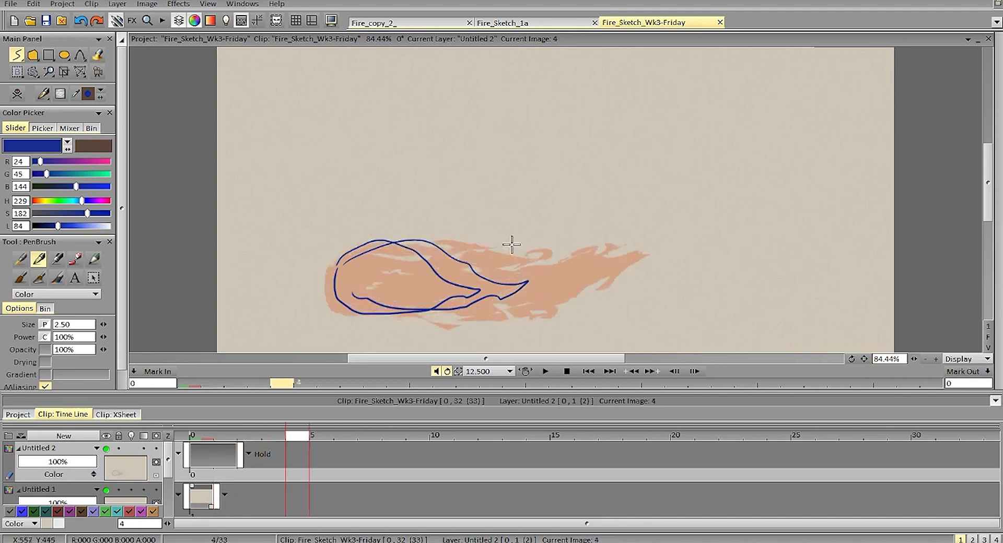
{"action": "key", "text": "Left"}
{"action": "key", "text": "Right"}
{"action": "key", "text": "Right"}
{"action": "key", "text": "Right"}
{"action": "key", "text": "Right"}
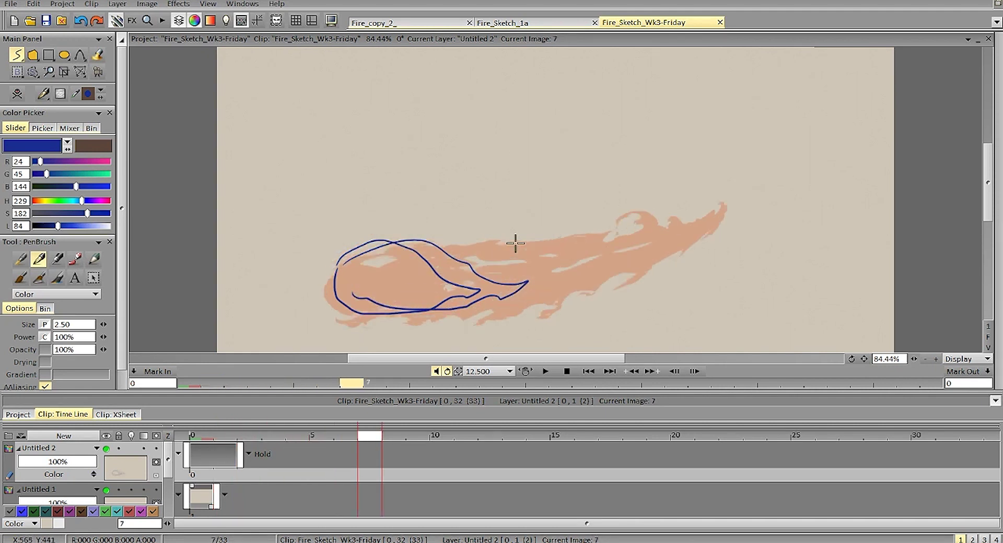
{"action": "left_click_drag", "start_coordinate": [349, 306], "coordinate": [661, 233]}
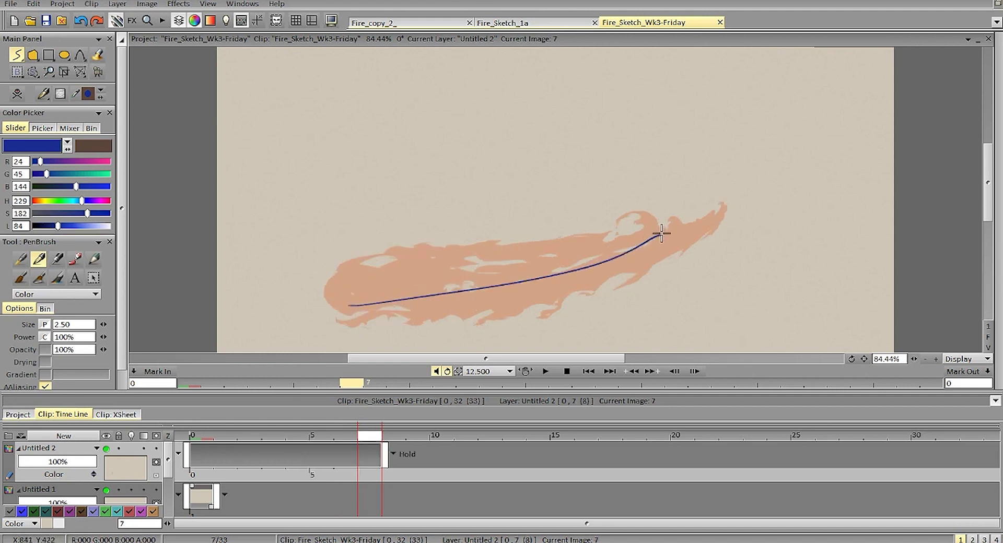
{"action": "key", "text": "ctrl+z"}
{"action": "mouse_move", "coordinate": [334, 296]}
{"action": "left_mouse_down"}
{"action": "mouse_move", "coordinate": [451, 235]}
{"action": "mouse_move", "coordinate": [428, 243]}
{"action": "left_mouse_up"}
{"action": "key", "text": "ctrl+z"}
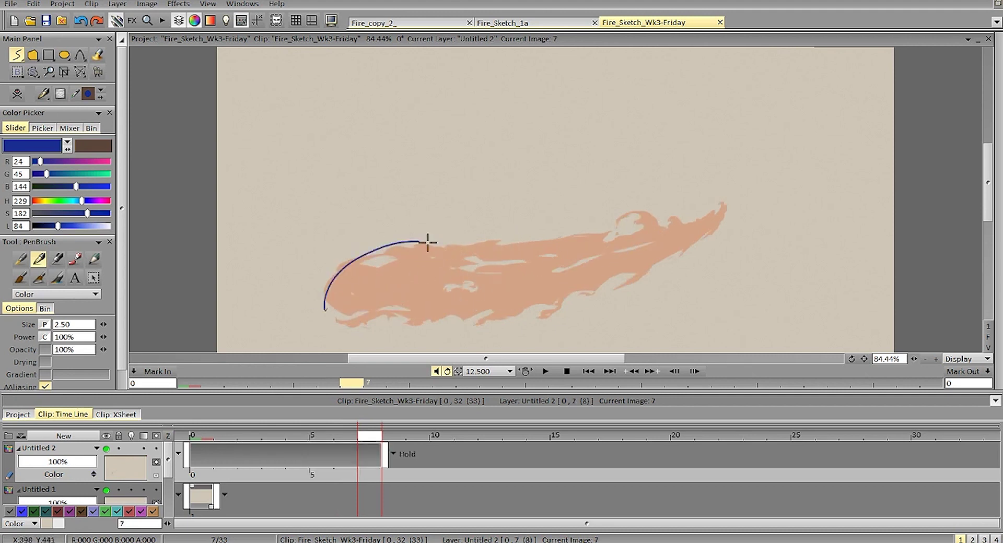
{"action": "key", "text": "ctrl+z"}
- Outline the flame's wavy upper edge and its pointed, upturned tail on image 7
{"action": "mouse_move", "coordinate": [335, 296]}
{"action": "left_mouse_down"}
{"action": "mouse_move", "coordinate": [441, 245]}
{"action": "mouse_move", "coordinate": [437, 253]}
{"action": "mouse_move", "coordinate": [528, 258]}
{"action": "left_mouse_up"}
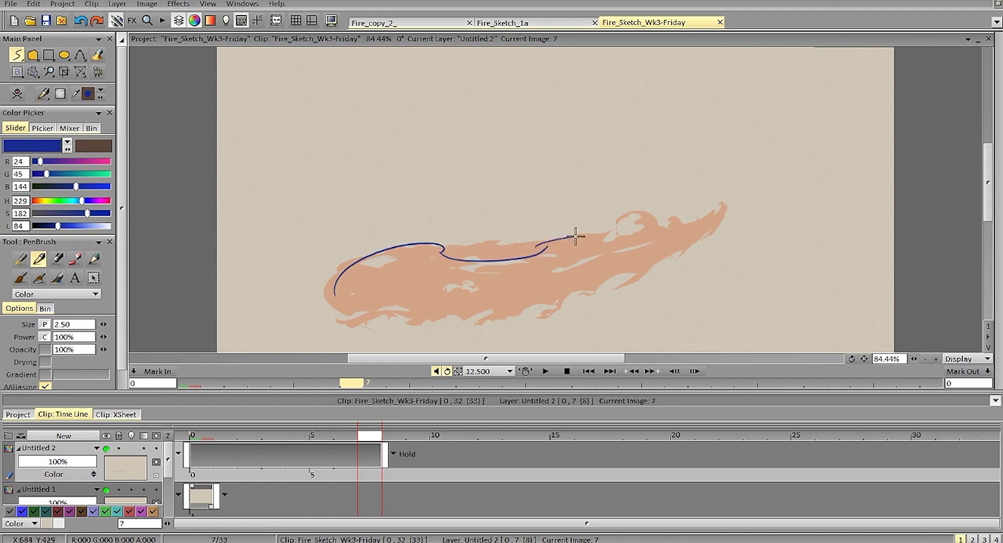
{"action": "mouse_move", "coordinate": [575, 237]}
{"action": "left_mouse_down"}
{"action": "mouse_move", "coordinate": [707, 191]}
{"action": "mouse_move", "coordinate": [694, 254]}
{"action": "mouse_move", "coordinate": [618, 275]}
{"action": "mouse_move", "coordinate": [542, 271]}
{"action": "mouse_move", "coordinate": [505, 308]}
{"action": "left_mouse_up"}
{"action": "key", "text": "ctrl+z"}
- Outline the flame's underside with a scalloped notch, and rework the line leading up to the tail
{"action": "left_click_drag", "start_coordinate": [335, 300], "coordinate": [486, 296]}
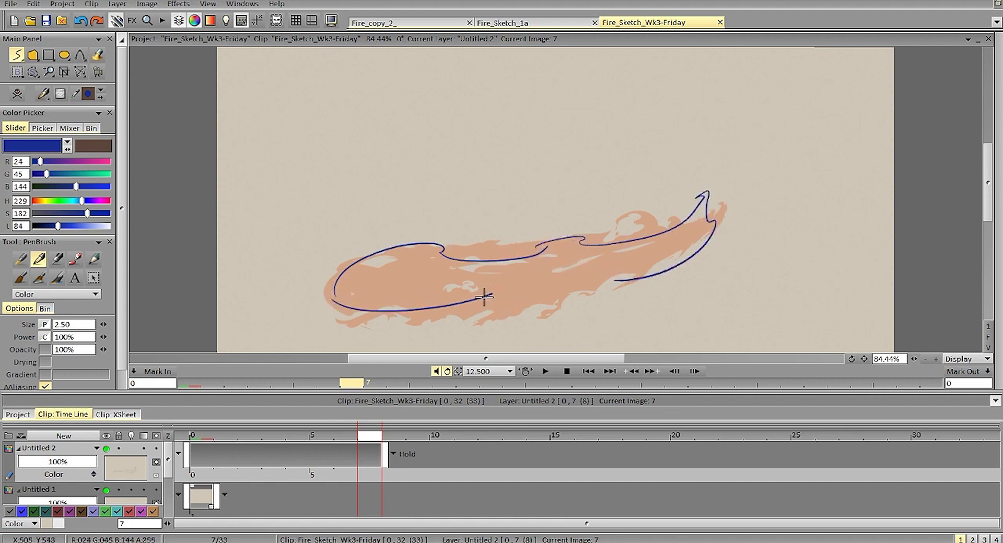
{"action": "key", "text": "ctrl+z"}
{"action": "left_click_drag", "start_coordinate": [331, 300], "coordinate": [464, 312]}
{"action": "key", "text": "ctrl+z"}
{"action": "mouse_move", "coordinate": [335, 294]}
{"action": "left_mouse_down"}
{"action": "mouse_move", "coordinate": [487, 313]}
{"action": "mouse_move", "coordinate": [538, 302]}
{"action": "mouse_move", "coordinate": [581, 273]}
{"action": "mouse_move", "coordinate": [575, 281]}
{"action": "mouse_move", "coordinate": [635, 281]}
{"action": "mouse_move", "coordinate": [685, 216]}
{"action": "mouse_move", "coordinate": [676, 205]}
{"action": "mouse_move", "coordinate": [684, 225]}
{"action": "mouse_move", "coordinate": [647, 278]}
{"action": "mouse_move", "coordinate": [720, 216]}
{"action": "left_mouse_up"}
{"action": "key", "text": "shift+d"}
{"action": "key", "text": "d"}
{"action": "left_click_drag", "start_coordinate": [646, 275], "coordinate": [703, 218]}
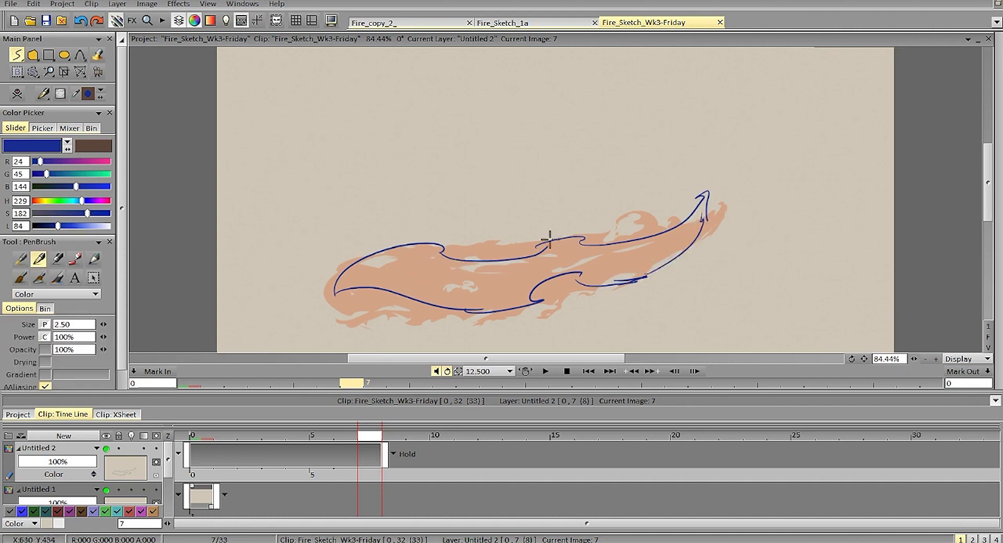
- Rework the flame's upper left outline into a taller rounded hump, and clear the drawing
{"action": "key", "text": "shift+d"}
{"action": "mouse_move", "coordinate": [350, 268]}
{"action": "left_mouse_down"}
{"action": "mouse_move", "coordinate": [384, 265]}
{"action": "mouse_move", "coordinate": [372, 264]}
{"action": "left_mouse_up"}
{"action": "mouse_move", "coordinate": [372, 263]}
{"action": "left_mouse_down"}
{"action": "mouse_move", "coordinate": [468, 272]}
{"action": "mouse_move", "coordinate": [408, 244]}
{"action": "mouse_move", "coordinate": [361, 261]}
{"action": "mouse_move", "coordinate": [411, 223]}
{"action": "mouse_move", "coordinate": [478, 240]}
{"action": "mouse_move", "coordinate": [468, 260]}
{"action": "mouse_move", "coordinate": [517, 258]}
{"action": "left_mouse_up"}
{"action": "key", "text": "d"}
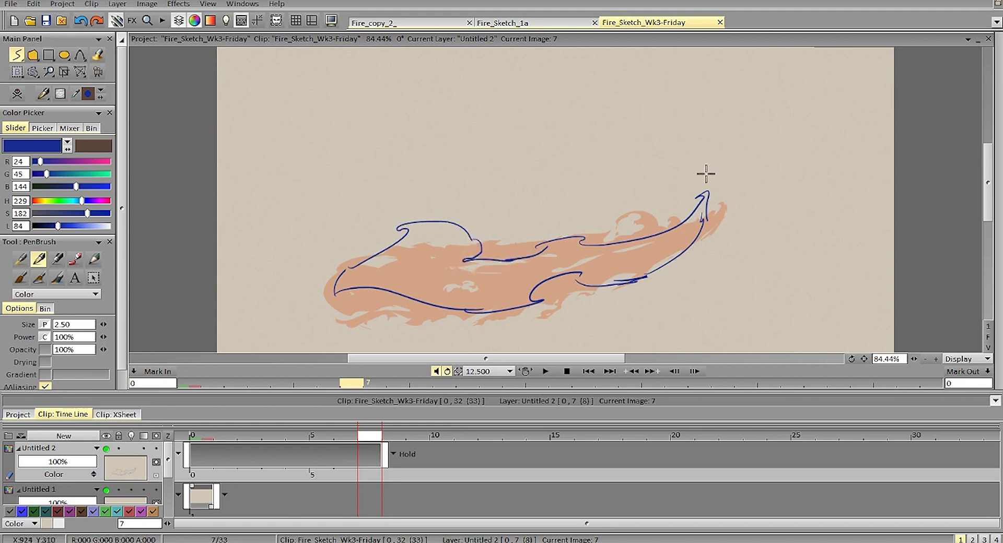
{"action": "key", "text": "BackSpace"}
- Step back and forth through the early frames up to image 15 to examine how the flame's tail bends and curls
{"action": "key", "text": "Right"}
{"action": "key", "text": "Right"}
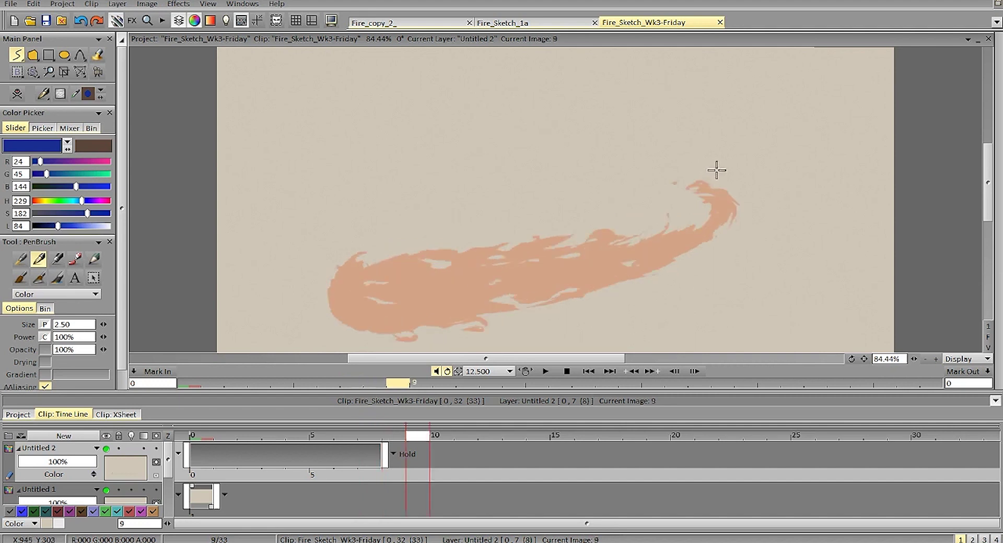
{"action": "key", "text": "Right"}
{"action": "key", "text": "Right"}
{"action": "key", "text": "Right"}
{"action": "key", "text": "Left"}
{"action": "key", "text": "Left"}
{"action": "key", "text": "Left"}
{"action": "key", "text": "Left"}
{"action": "key", "text": "Left"}
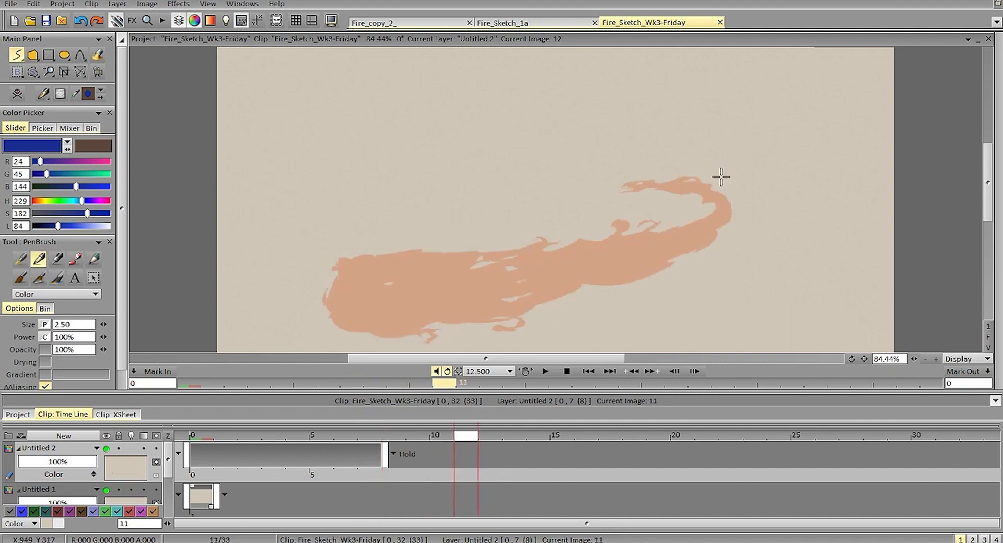
{"action": "key", "text": "Left"}
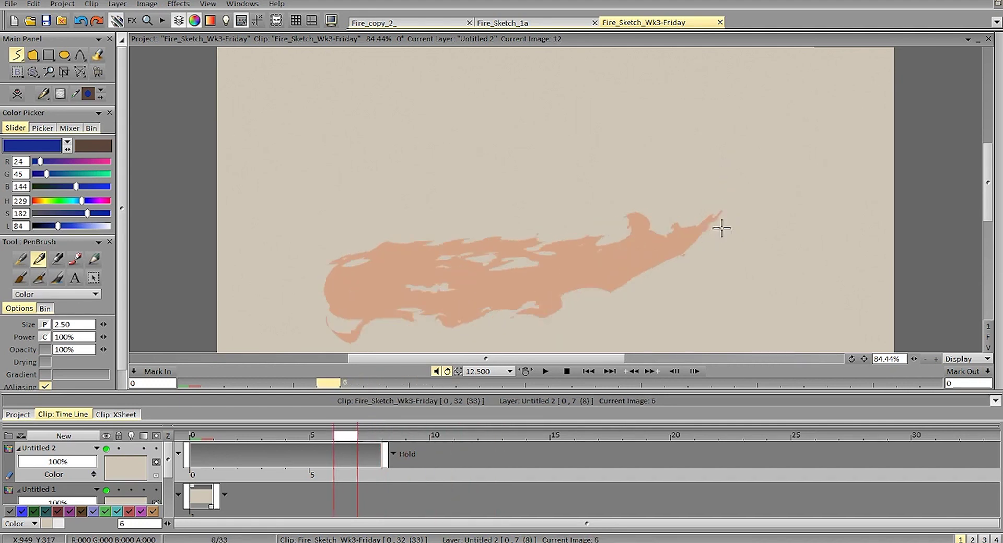
{"action": "key", "text": "Right"}
{"action": "key", "text": "Right"}
{"action": "key", "text": "Right"}
{"action": "key", "text": "Right"}
{"action": "key", "text": "Right"}
{"action": "key", "text": "Right"}
{"action": "key", "text": "Right"}
{"action": "key", "text": "Right"}
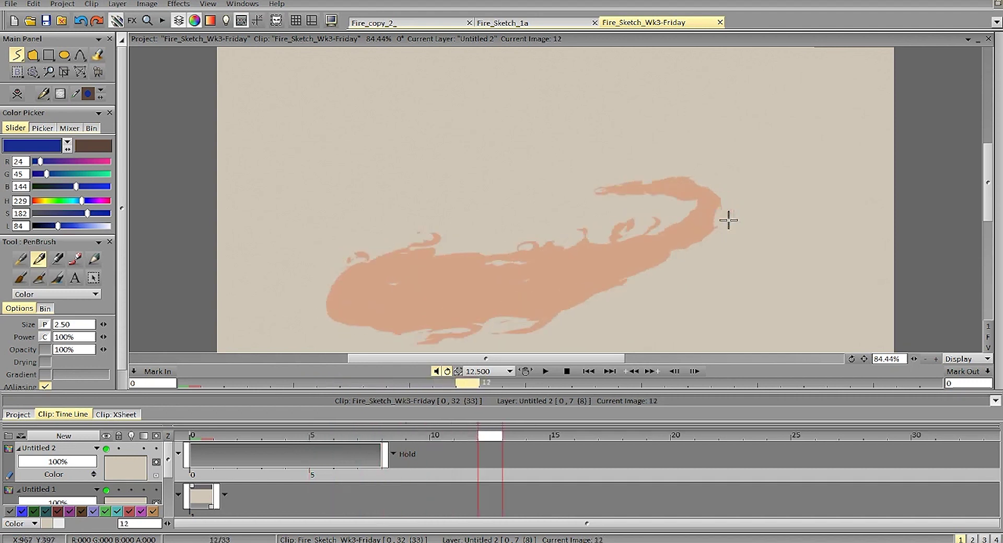
{"action": "key", "text": "Right"}
{"action": "key", "text": "Left"}
{"action": "key", "text": "Left"}
{"action": "key", "text": "Left"}
{"action": "key", "text": "Left"}
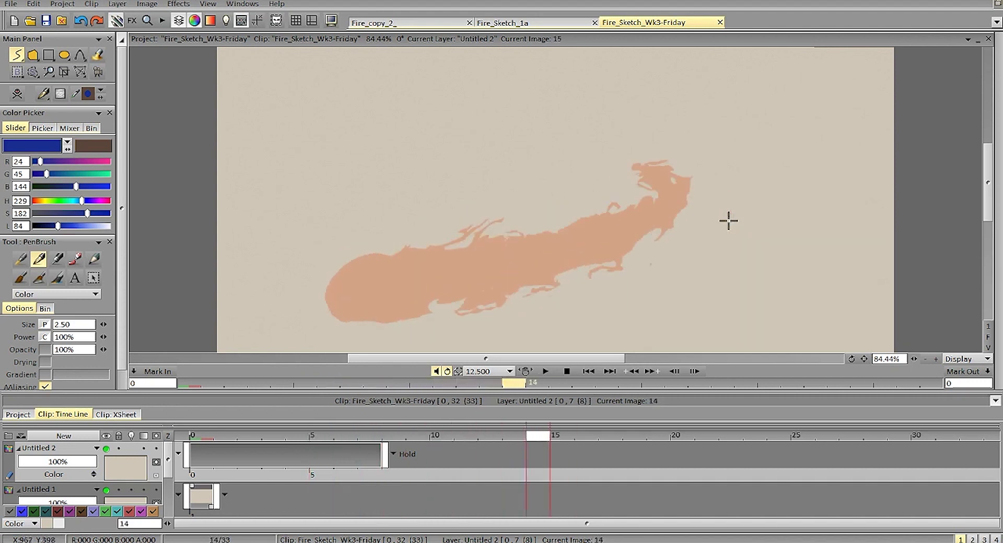
{"action": "key", "text": "Left"}
{"action": "key", "text": "Left"}
{"action": "key", "text": "Left"}
{"action": "key", "text": "Left"}
{"action": "key", "text": "Left"}
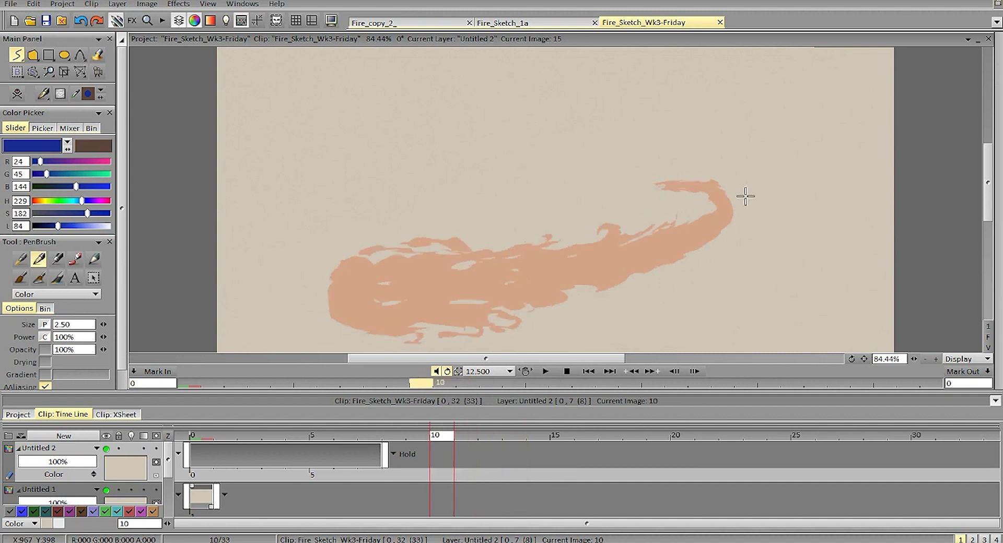
{"action": "key", "text": "Left"}
{"action": "key", "text": "Left"}
{"action": "key", "text": "Left"}
{"action": "key", "text": "Left"}
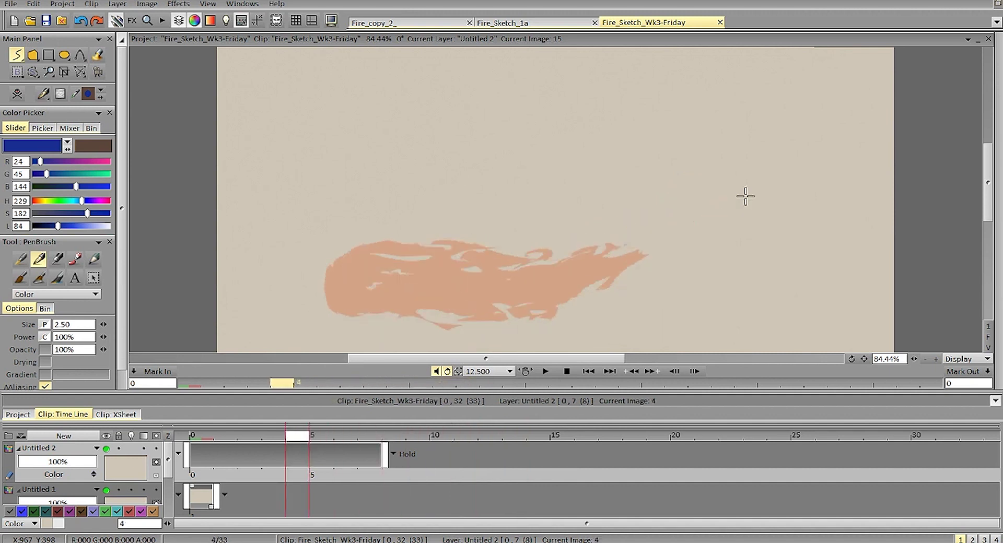
- Draw blue motion curves through the flame's body from image 2 onward, bending progressively upward toward the tail
{"action": "left_click_drag", "start_coordinate": [345, 280], "coordinate": [541, 279]}
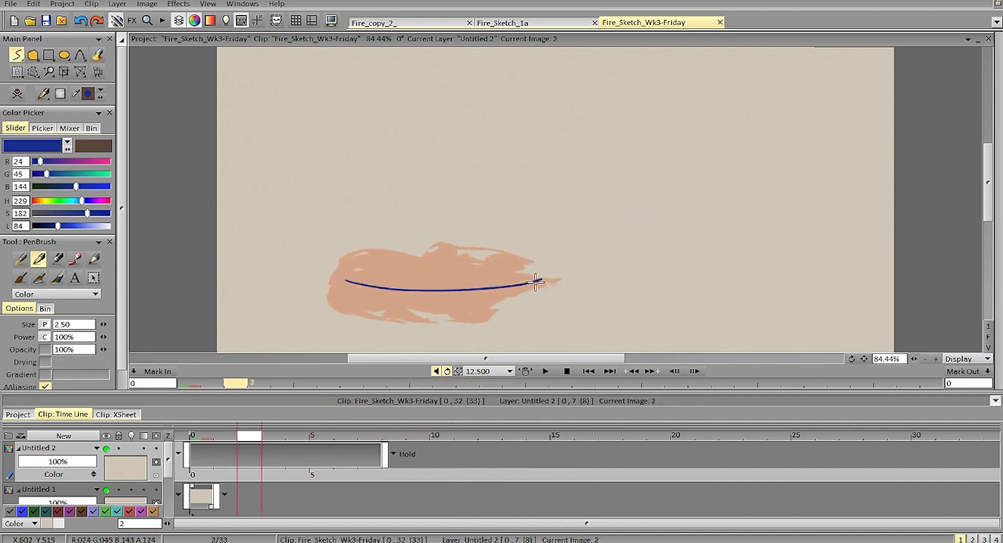
{"action": "key", "text": "Right"}
{"action": "left_click_drag", "start_coordinate": [353, 273], "coordinate": [649, 259]}
{"action": "key", "text": "Right"}
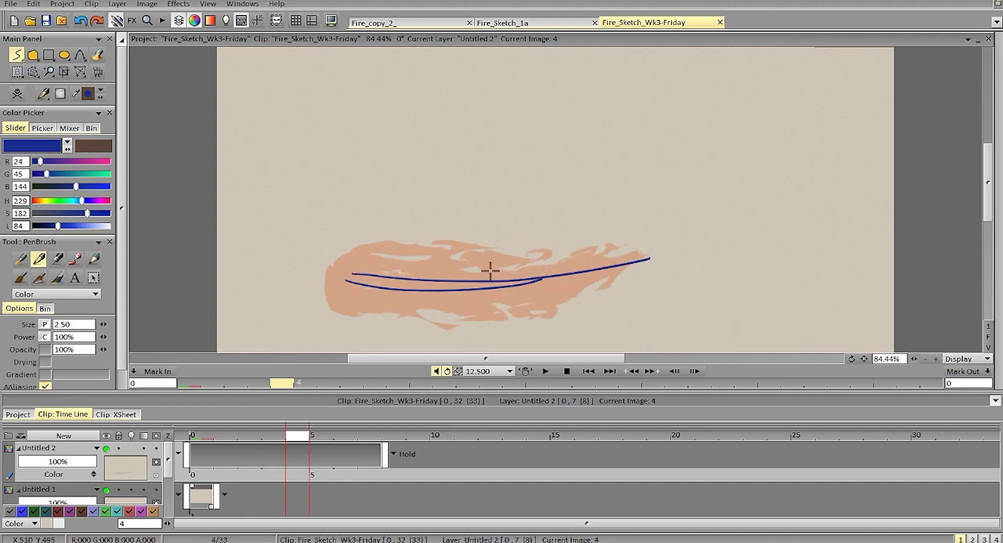
{"action": "mouse_move", "coordinate": [384, 279]}
{"action": "left_mouse_down"}
{"action": "mouse_move", "coordinate": [442, 278]}
{"action": "mouse_move", "coordinate": [706, 222]}
{"action": "mouse_move", "coordinate": [662, 249]}
{"action": "mouse_move", "coordinate": [589, 265]}
{"action": "left_mouse_up"}
{"action": "key", "text": "Right"}
{"action": "key", "text": "Right"}
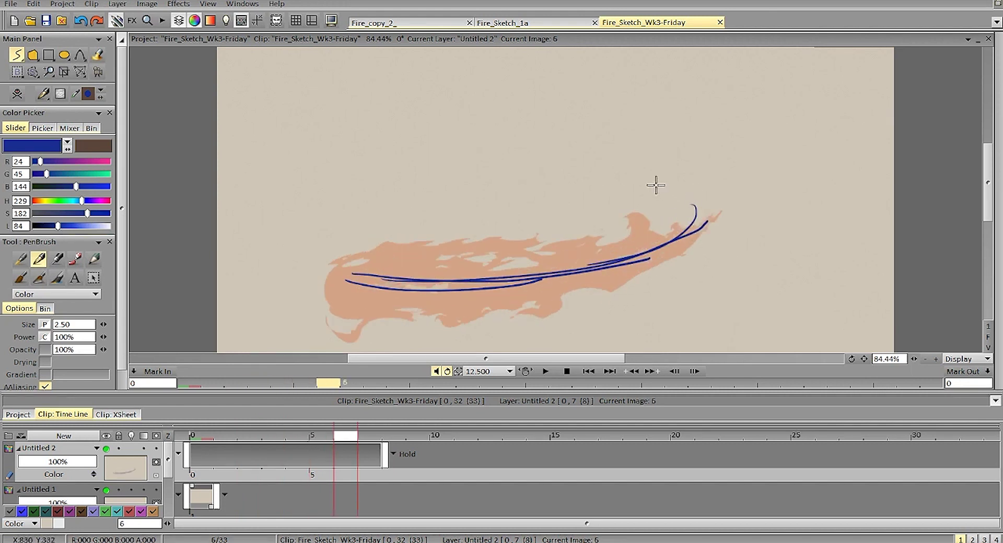
- Draw arcs curling back over the tail on images 6 to 8 to show its swing
{"action": "left_click_drag", "start_coordinate": [653, 184], "coordinate": [610, 255]}
{"action": "key", "text": "Right"}
{"action": "left_click_drag", "start_coordinate": [600, 179], "coordinate": [647, 230]}
{"action": "key", "text": "Right"}
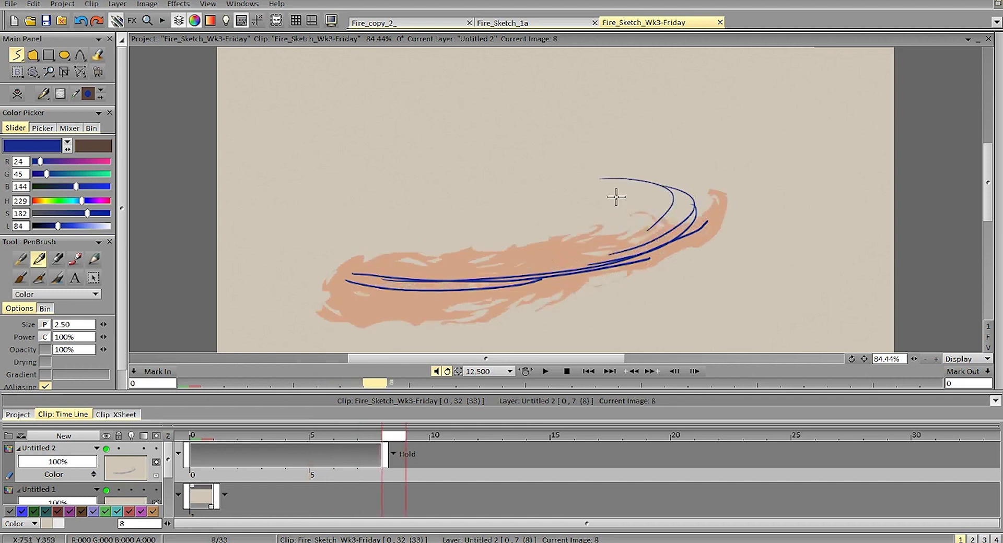
{"action": "left_click_drag", "start_coordinate": [538, 185], "coordinate": [660, 201]}
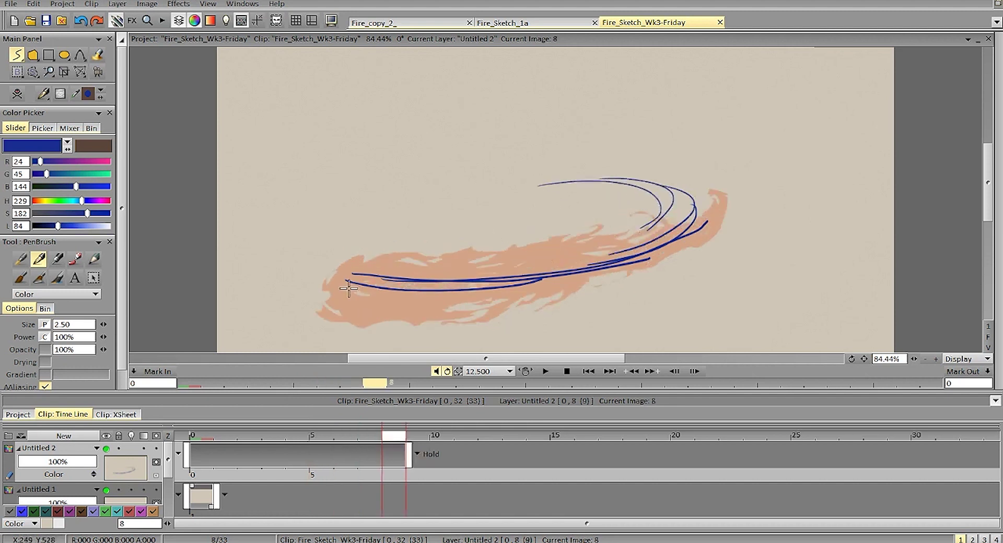
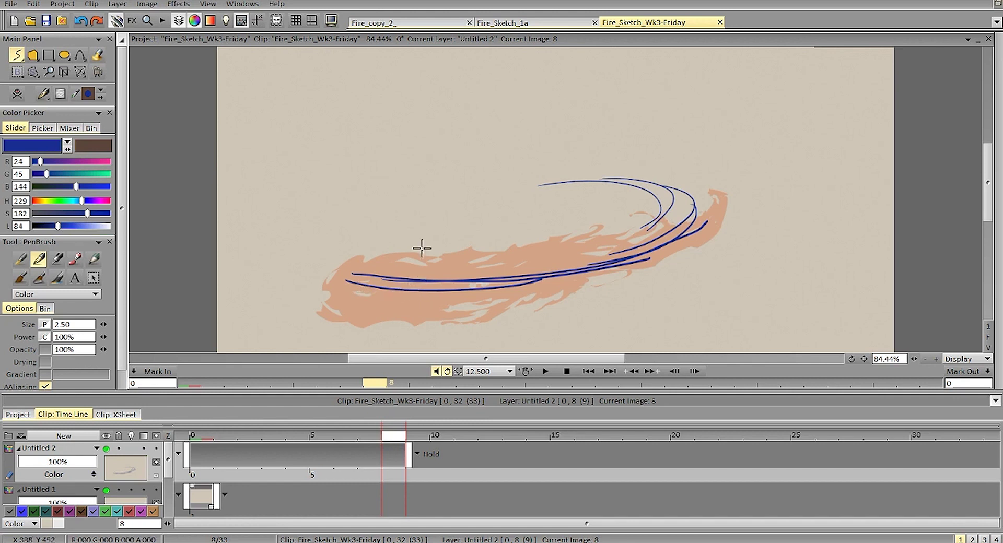
- Clear the motion curves and step through the frames between images 12 and 5 to examine how the tail curls back
{"action": "key", "text": "Right"}
{"action": "key", "text": "Right"}
{"action": "key", "text": "Right"}
{"action": "key", "text": "Right"}
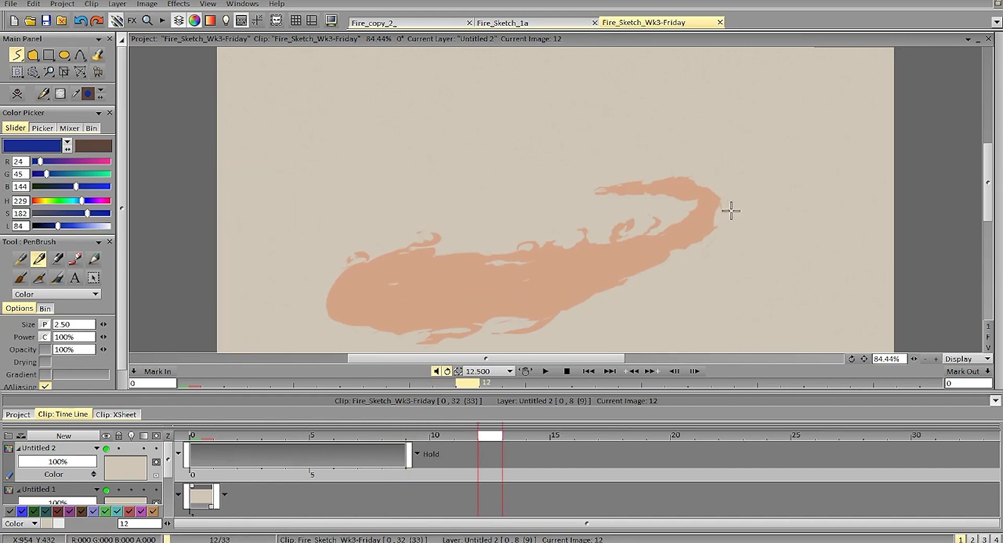
{"action": "key", "text": "Left"}
{"action": "key", "text": "Left"}
{"action": "key", "text": "Left"}
{"action": "key", "text": "Left"}
{"action": "key", "text": "Left"}
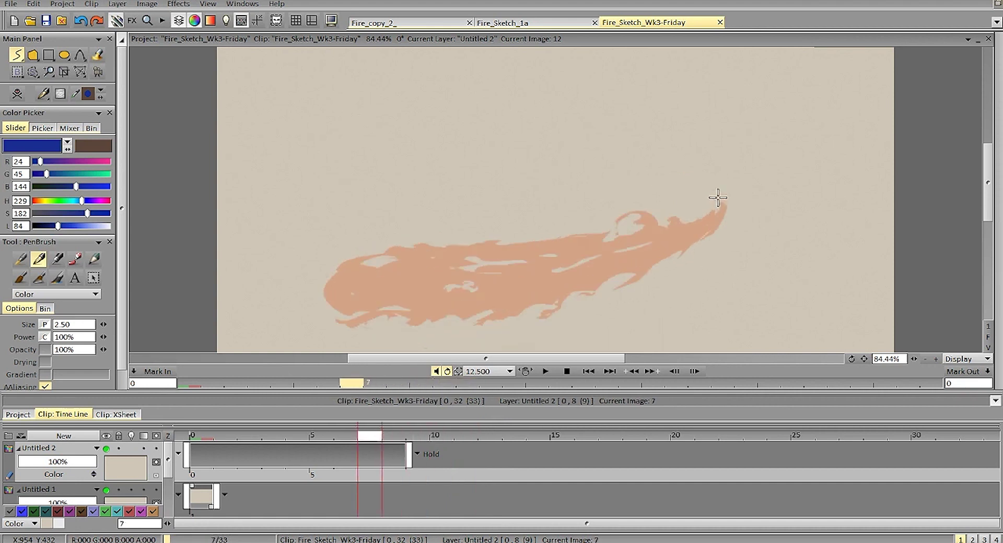
{"action": "key", "text": "Left"}
{"action": "key", "text": "Left"}
- Trace the outer bend of the flame's tail with overlapping blue arcs, frame by frame from image 5
{"action": "left_click_drag", "start_coordinate": [693, 228], "coordinate": [616, 269]}
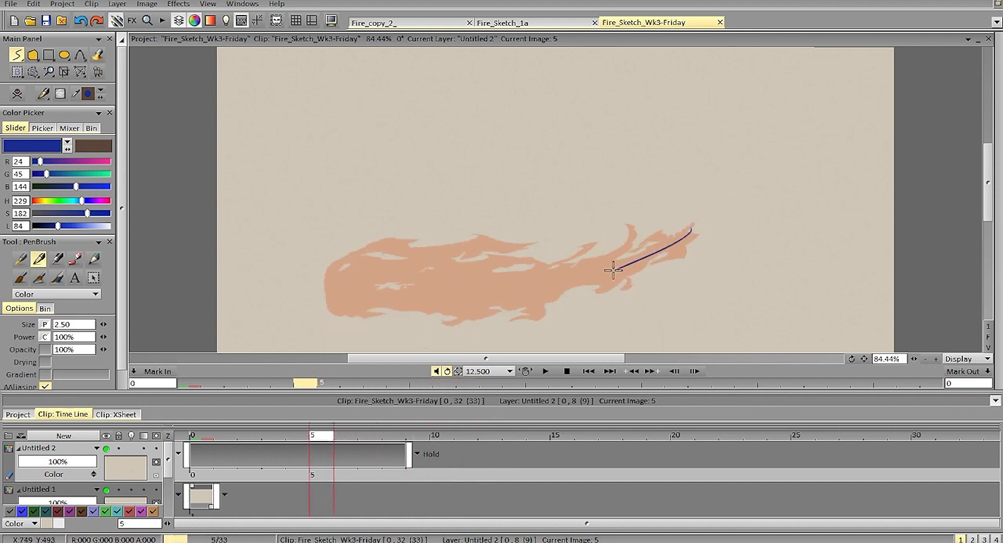
{"action": "key", "text": "Right"}
{"action": "left_click_drag", "start_coordinate": [713, 216], "coordinate": [619, 269]}
{"action": "key", "text": "Right"}
{"action": "key", "text": "Right"}
{"action": "left_click_drag", "start_coordinate": [727, 206], "coordinate": [660, 253]}
{"action": "key", "text": "Right"}
{"action": "left_click_drag", "start_coordinate": [705, 228], "coordinate": [679, 246]}
{"action": "key", "text": "Right"}
{"action": "mouse_move", "coordinate": [724, 206]}
{"action": "left_mouse_down"}
{"action": "mouse_move", "coordinate": [700, 234]}
{"action": "mouse_move", "coordinate": [680, 244]}
{"action": "left_mouse_up"}
- Trace the tail's inward-moving bend with shorter separate arcs, frame by frame from image 12 to about image 17
{"action": "key", "text": "Right"}
{"action": "key", "text": "Right"}
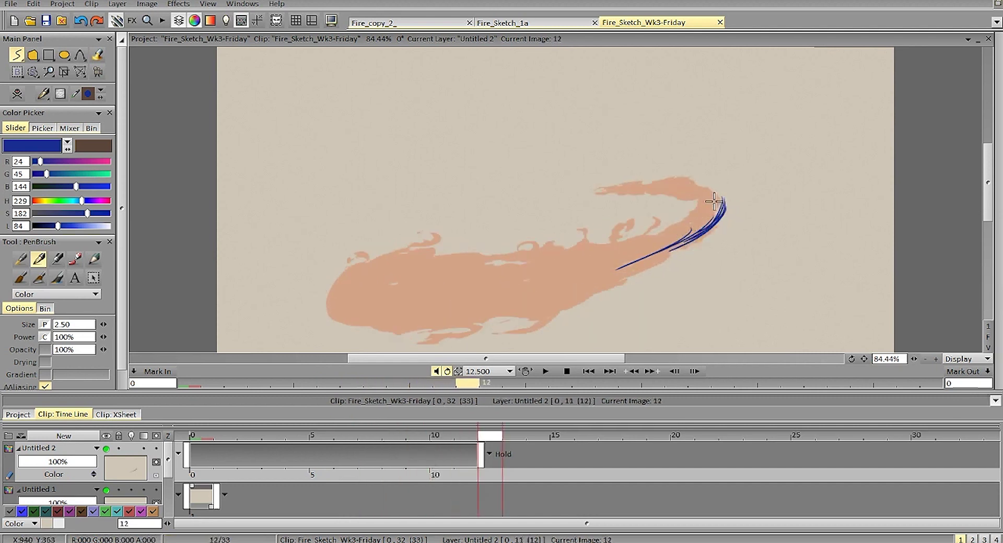
{"action": "left_click_drag", "start_coordinate": [712, 195], "coordinate": [662, 240]}
{"action": "key", "text": "Right"}
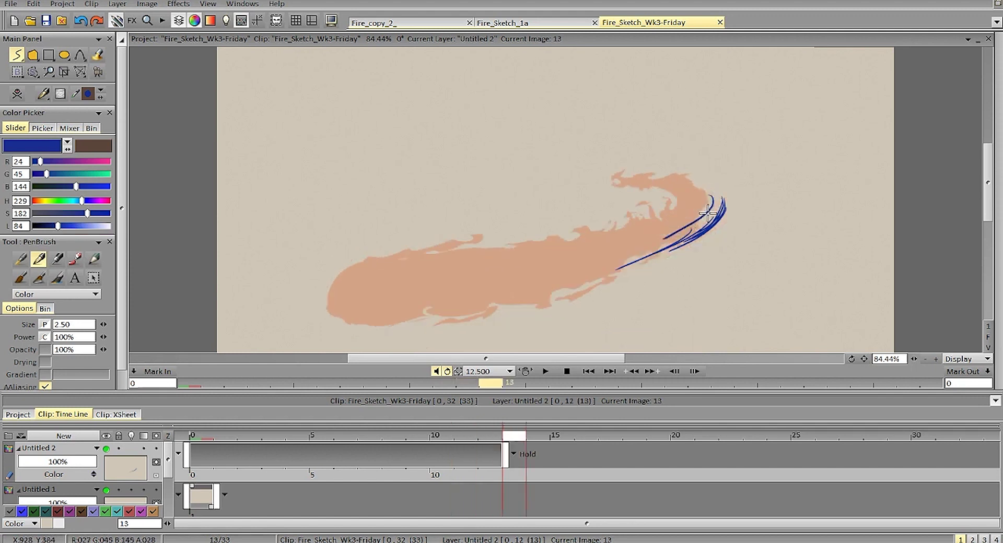
{"action": "mouse_move", "coordinate": [692, 196]}
{"action": "left_mouse_down"}
{"action": "mouse_move", "coordinate": [650, 226]}
{"action": "mouse_move", "coordinate": [668, 198]}
{"action": "mouse_move", "coordinate": [631, 223]}
{"action": "left_mouse_up"}
{"action": "key", "text": "Right"}
{"action": "key", "text": "Right"}
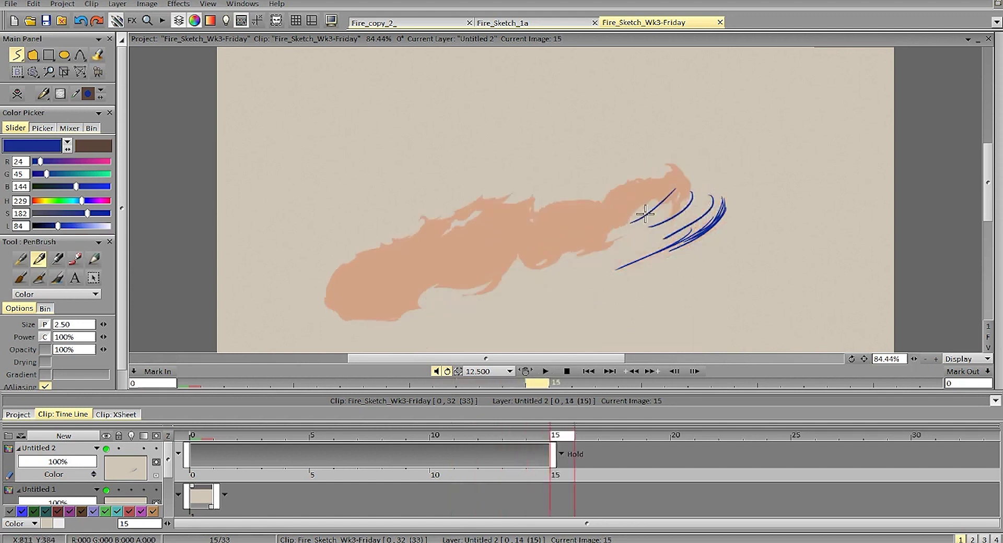
{"action": "left_click_drag", "start_coordinate": [669, 180], "coordinate": [602, 211]}
{"action": "key", "text": "Right"}
{"action": "left_click_drag", "start_coordinate": [662, 185], "coordinate": [601, 212]}
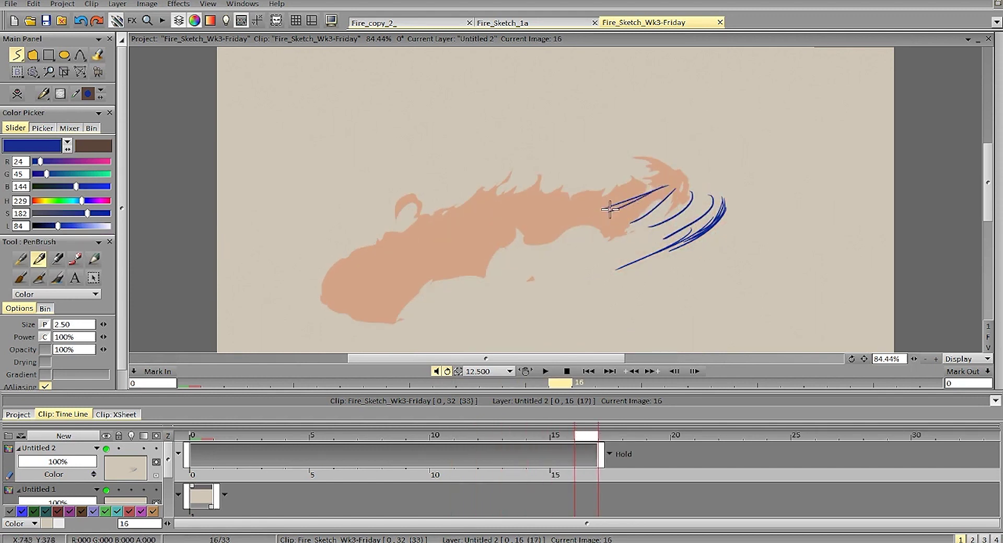
{"action": "key", "text": "Right"}
{"action": "left_click_drag", "start_coordinate": [661, 188], "coordinate": [595, 210]}
- Step forward through the remaining frames to image 32 to examine how the flame breaks apart and shrinks
{"action": "key", "text": "Right"}
{"action": "key", "text": "Right"}
{"action": "key", "text": "Right"}
{"action": "key", "text": "Right"}
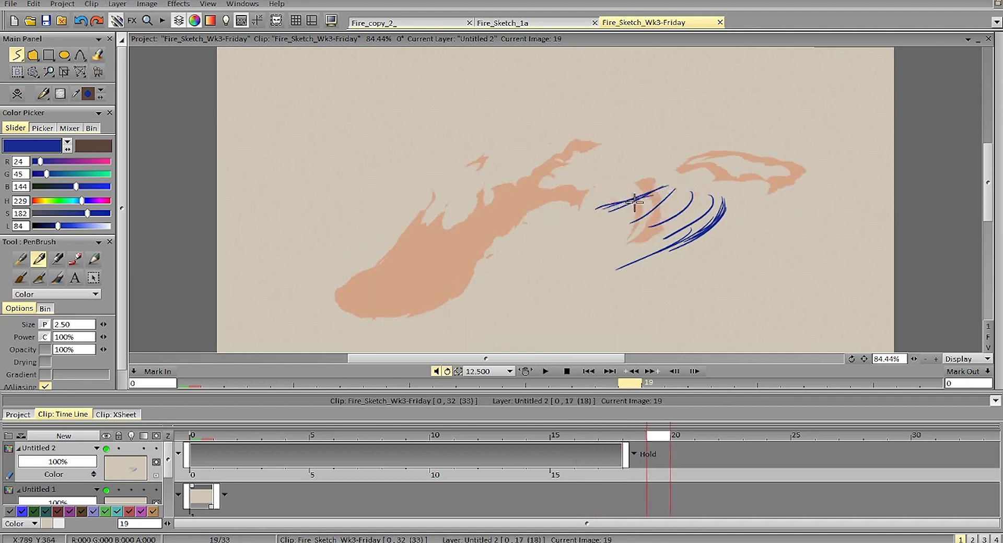
{"action": "key", "text": "Right"}
{"action": "key", "text": "Right"}
{"action": "key", "text": "Right"}
{"action": "key", "text": "Right"}
{"action": "key", "text": "Right"}
{"action": "key", "text": "Right"}
{"action": "key", "text": "Right"}
{"action": "key", "text": "Right"}
{"action": "key", "text": "Right"}
{"action": "key", "text": "Right"}
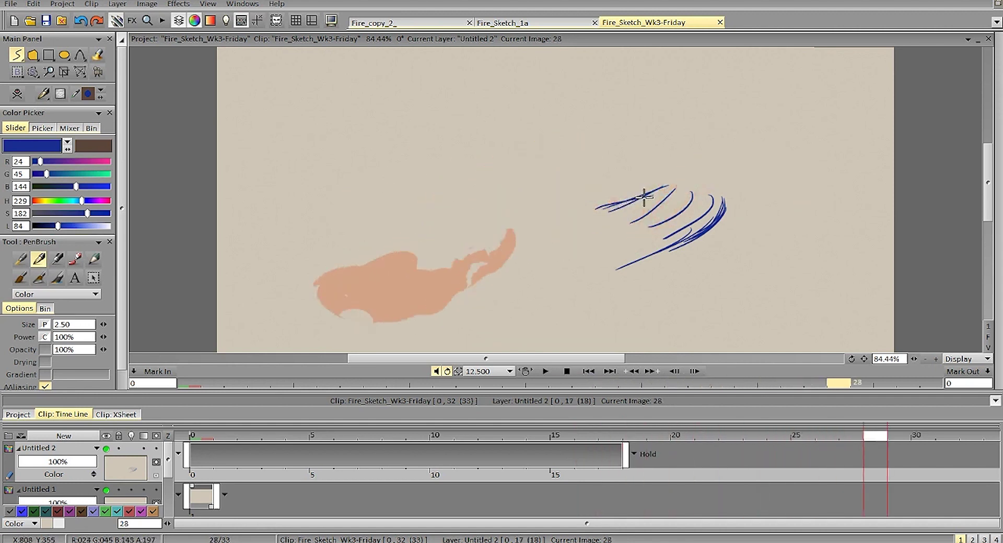
{"action": "key", "text": "Right"}
- Lower the Untitled 2 layer's opacity to 27% and dim the Fire_Sketch_Wk3-Friday layer further
{"action": "left_click_drag", "start_coordinate": [99, 462], "coordinate": [61, 455]}
{"action": "left_click_drag", "start_coordinate": [170, 461], "coordinate": [167, 501]}
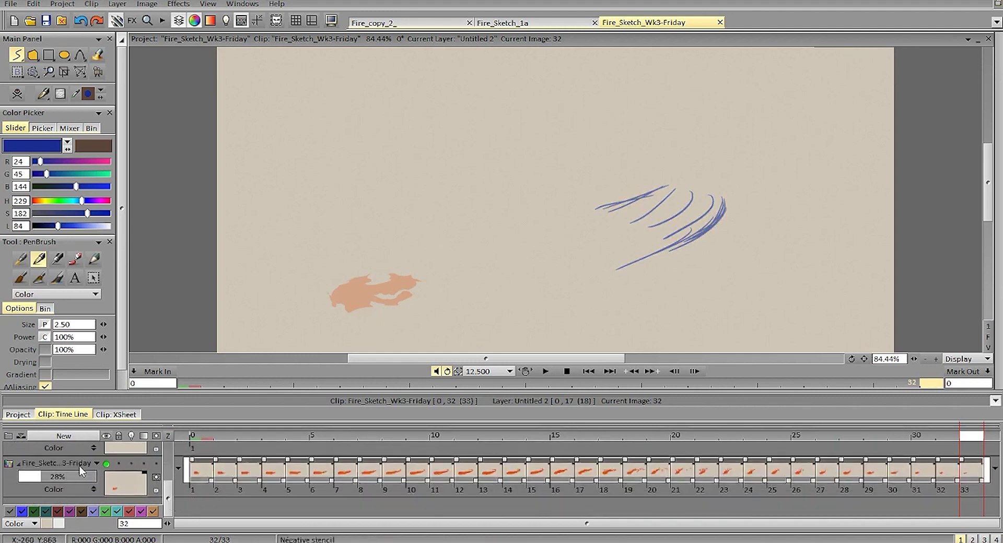
{"action": "left_click_drag", "start_coordinate": [34, 479], "coordinate": [26, 478]}
{"action": "left_click_drag", "start_coordinate": [167, 495], "coordinate": [168, 458]}
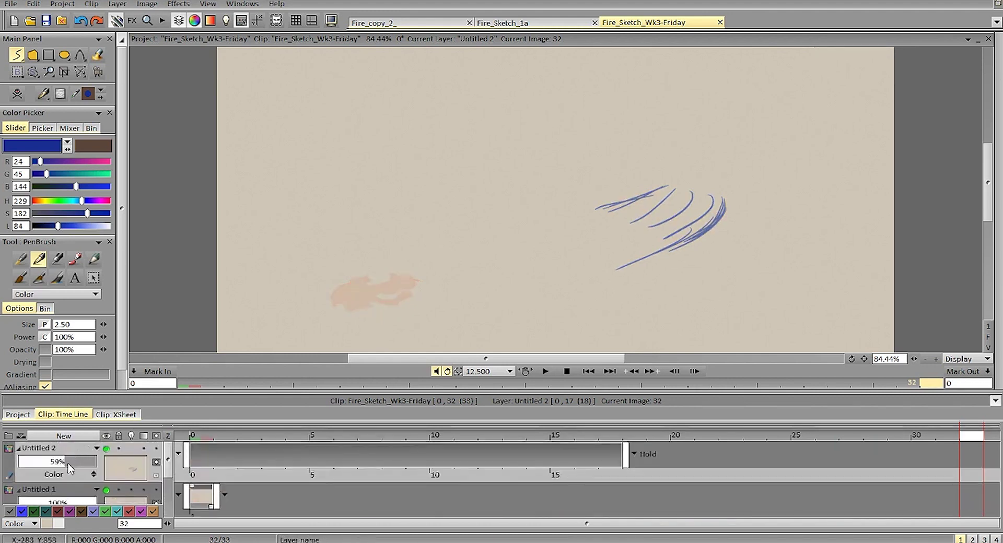
{"action": "left_click_drag", "start_coordinate": [62, 463], "coordinate": [40, 462]}
- Add a new layer at image 0 and outline a teardrop-shaped flame with a thin, pointed tail
{"action": "left_click", "coordinate": [205, 487]}
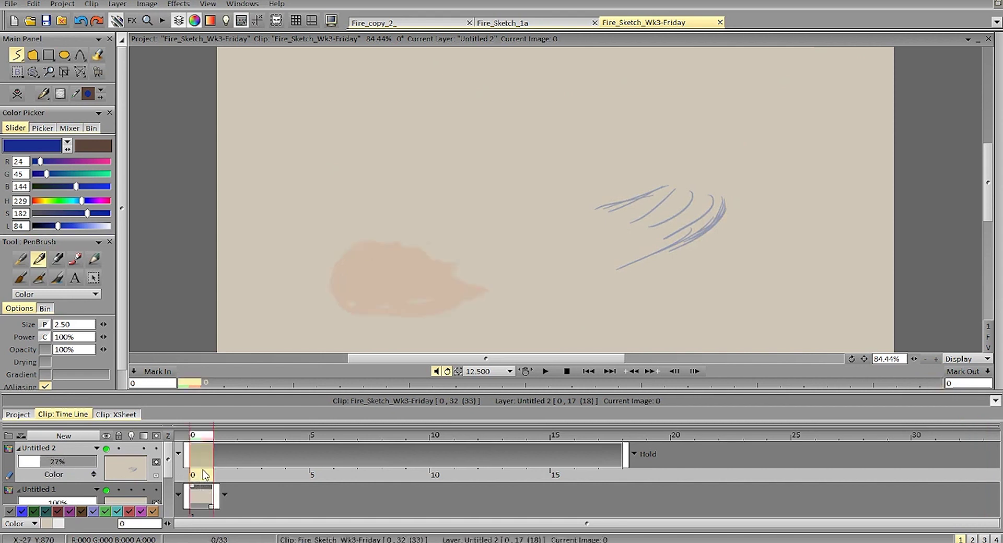
{"action": "key", "text": "ctrl+shift+n"}
{"action": "mouse_move", "coordinate": [328, 288]}
{"action": "left_mouse_down"}
{"action": "mouse_move", "coordinate": [381, 247]}
{"action": "mouse_move", "coordinate": [405, 258]}
{"action": "left_mouse_up"}
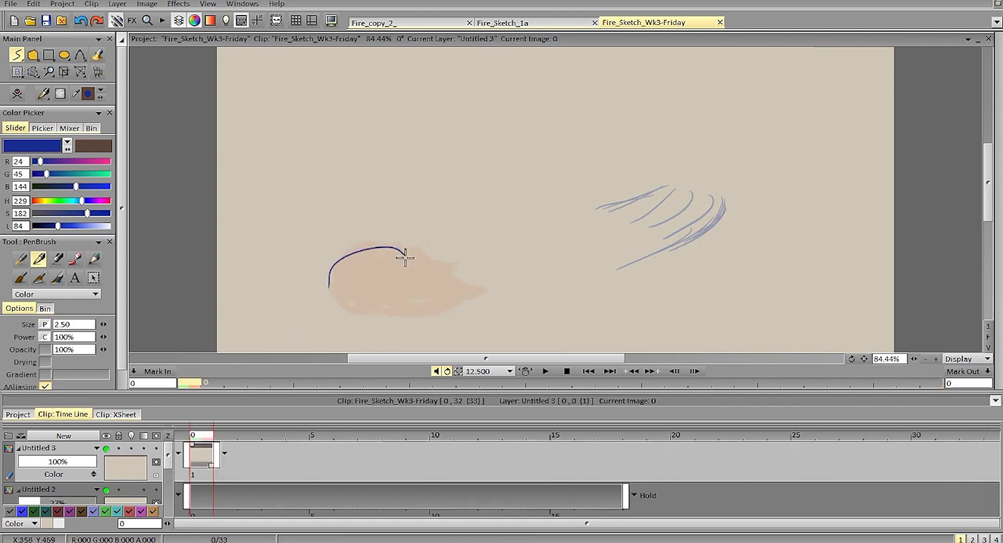
{"action": "key", "text": "ctrl+z"}
{"action": "mouse_move", "coordinate": [335, 282]}
{"action": "left_mouse_down"}
{"action": "mouse_move", "coordinate": [435, 254]}
{"action": "mouse_move", "coordinate": [500, 276]}
{"action": "mouse_move", "coordinate": [488, 286]}
{"action": "mouse_move", "coordinate": [346, 290]}
{"action": "left_mouse_up"}
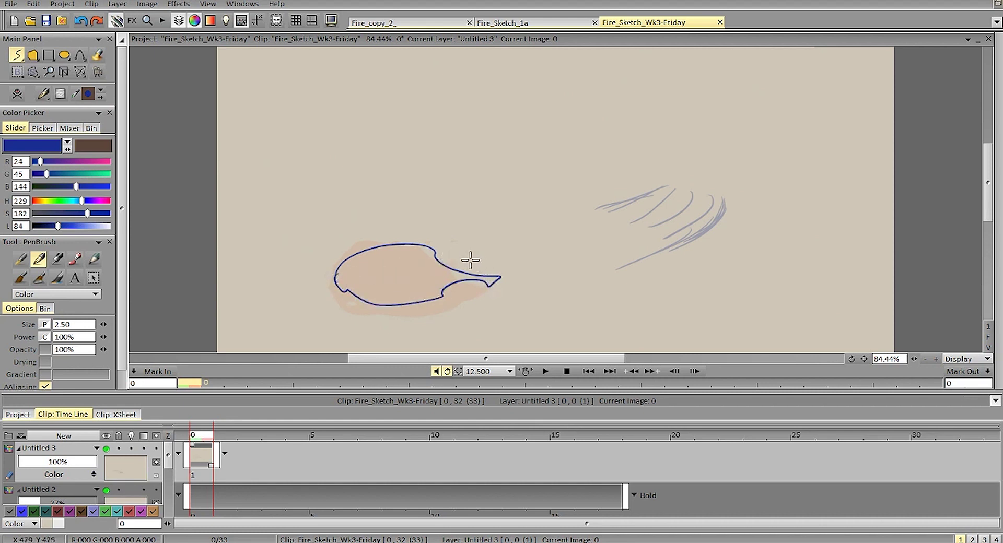
- Turn on the light table and outline the flame on image 1 with a taller upper hump and a longer thin tail
{"action": "key", "text": "Right"}
{"action": "key", "text": "Left"}
{"action": "key", "text": "Right"}
{"action": "key", "text": "l"}
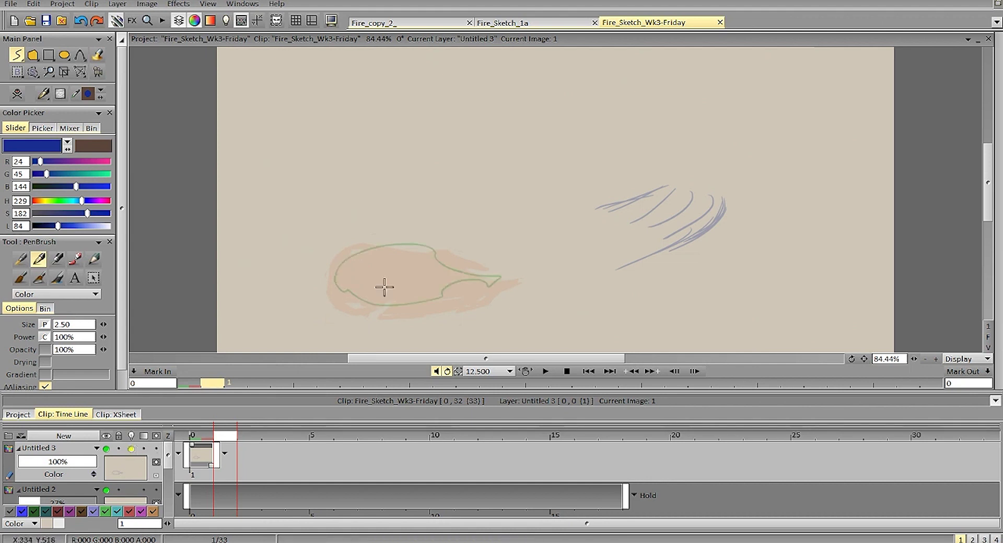
{"action": "mouse_move", "coordinate": [339, 274]}
{"action": "left_mouse_down"}
{"action": "mouse_move", "coordinate": [454, 238]}
{"action": "mouse_move", "coordinate": [455, 253]}
{"action": "mouse_move", "coordinate": [525, 262]}
{"action": "mouse_move", "coordinate": [520, 274]}
{"action": "mouse_move", "coordinate": [484, 271]}
{"action": "mouse_move", "coordinate": [459, 282]}
{"action": "mouse_move", "coordinate": [473, 288]}
{"action": "mouse_move", "coordinate": [401, 308]}
{"action": "mouse_move", "coordinate": [348, 300]}
{"action": "mouse_move", "coordinate": [337, 269]}
{"action": "left_mouse_up"}
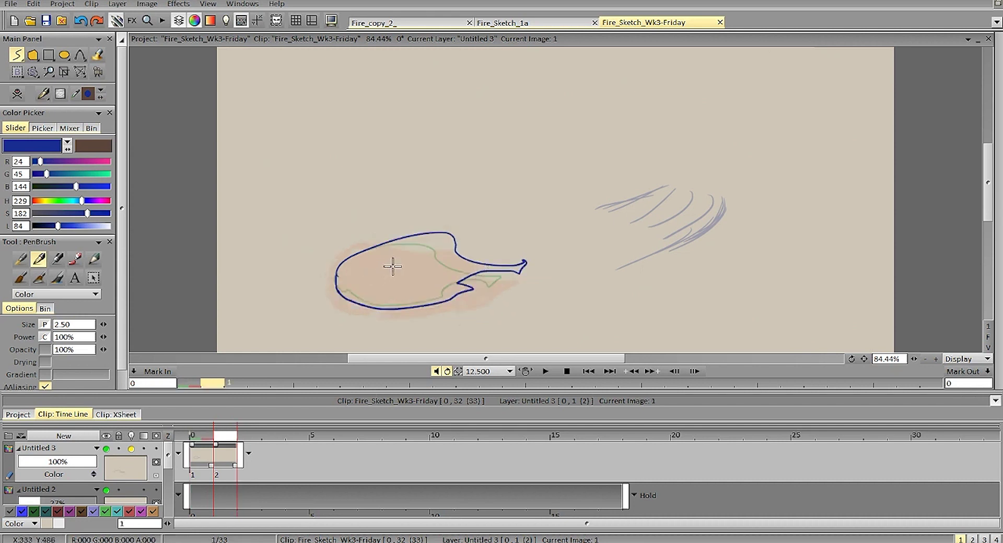
- Outline the flame on image 2 with a rounded head, a wavy upper edge and a stepped underside
{"action": "key", "text": "Right"}
{"action": "left_click_drag", "start_coordinate": [341, 281], "coordinate": [339, 269]}
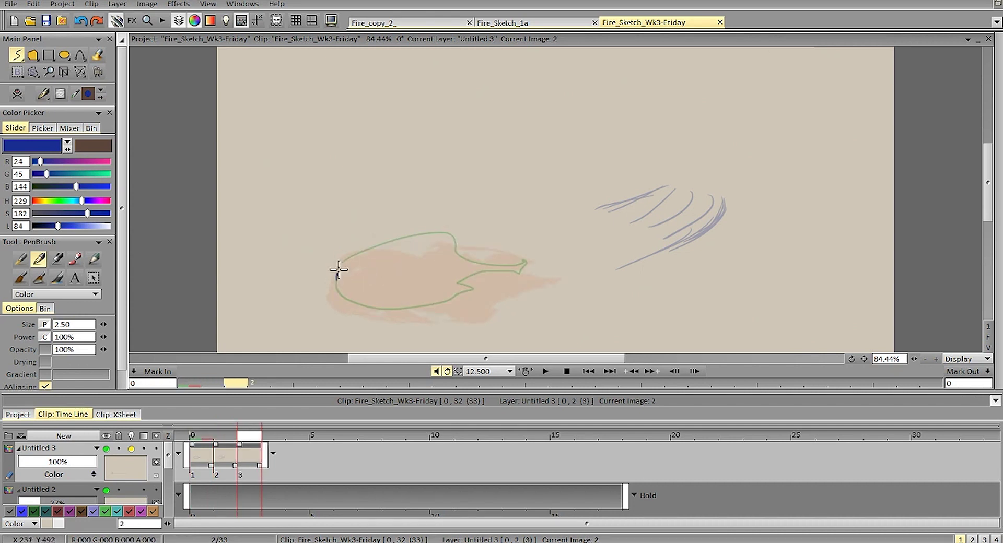
{"action": "left_click_drag", "start_coordinate": [390, 252], "coordinate": [503, 241]}
{"action": "key", "text": "Left"}
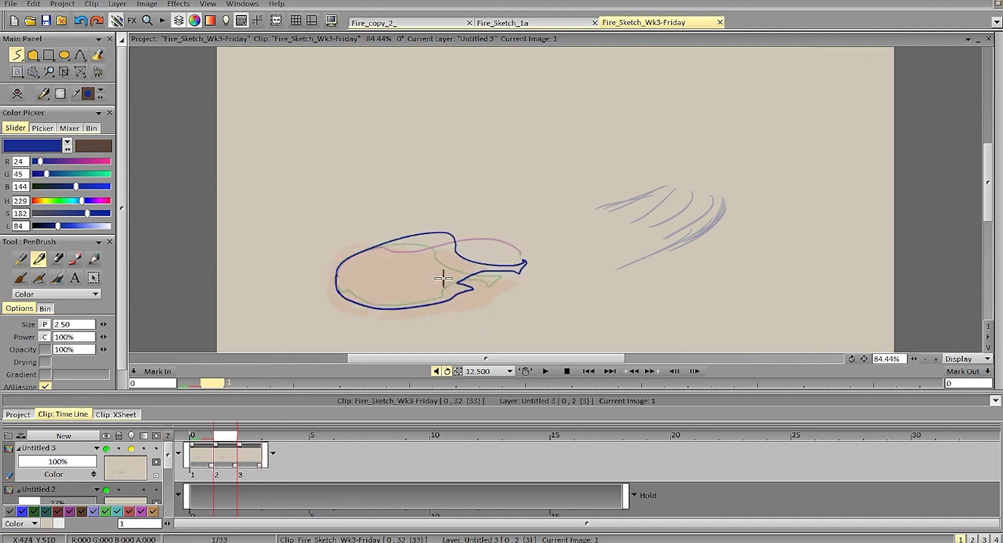
{"action": "key", "text": "Right"}
{"action": "left_click_drag", "start_coordinate": [389, 299], "coordinate": [527, 306]}
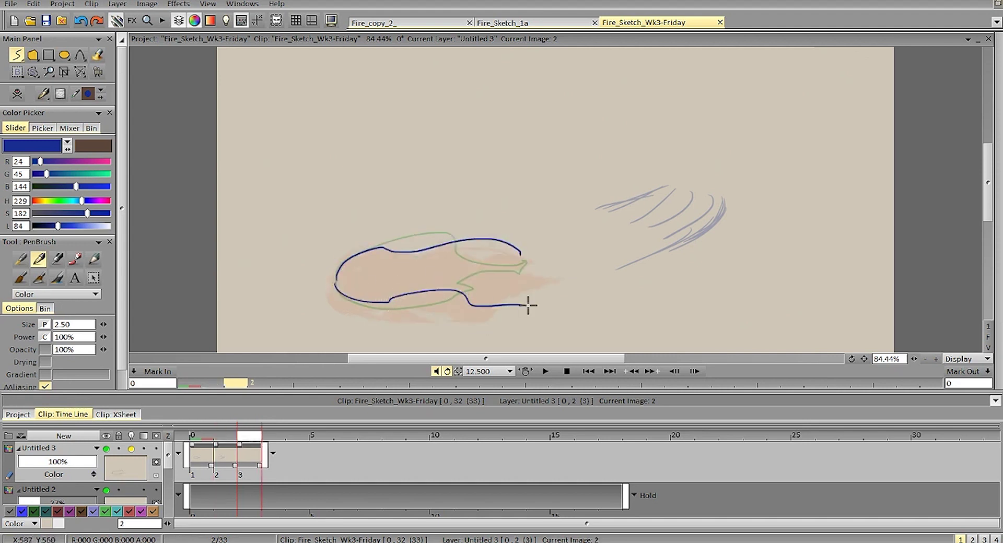
- Close the rear of image 2's flame with a jagged edge and a small separate flick, comparing it with the earlier drawings
{"action": "key", "text": "Left"}
{"action": "key", "text": "Left"}
{"action": "key", "text": "Right"}
{"action": "left_click_drag", "start_coordinate": [536, 252], "coordinate": [527, 265]}
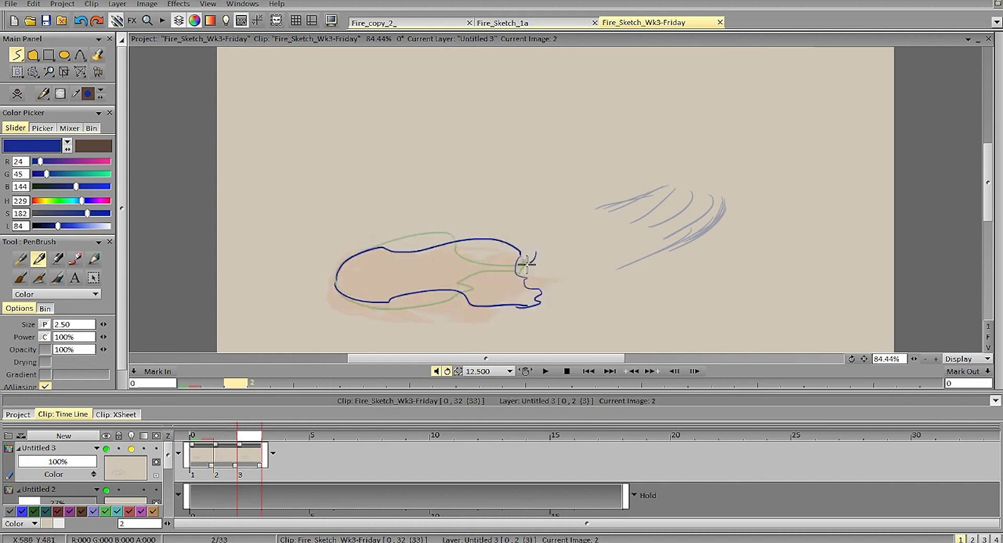
{"action": "key", "text": "Left"}
{"action": "key", "text": "Left"}
{"action": "key", "text": "Right"}
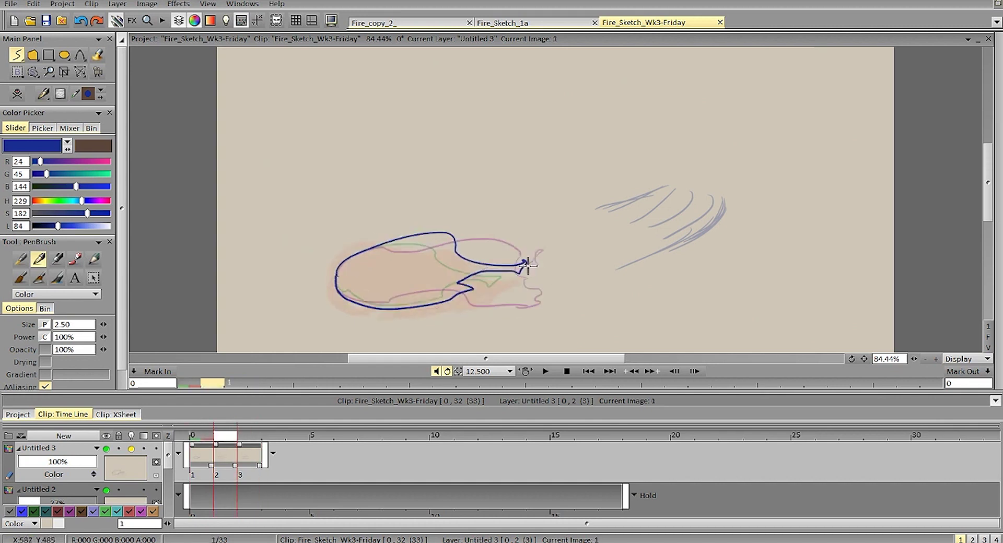
{"action": "key", "text": "Right"}
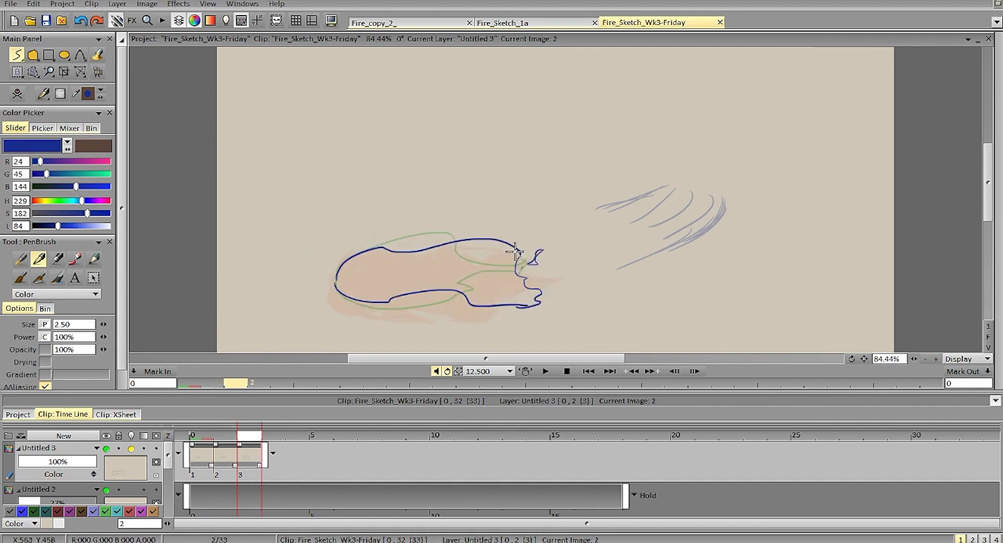
- Erase image 2's upper rear contour and redraw it as a raised, squared-off hump
{"action": "key", "text": "shift+d"}
{"action": "mouse_move", "coordinate": [513, 257]}
{"action": "left_mouse_down"}
{"action": "mouse_move", "coordinate": [451, 245]}
{"action": "mouse_move", "coordinate": [526, 238]}
{"action": "mouse_move", "coordinate": [521, 253]}
{"action": "mouse_move", "coordinate": [514, 228]}
{"action": "mouse_move", "coordinate": [443, 249]}
{"action": "mouse_move", "coordinate": [465, 232]}
{"action": "mouse_move", "coordinate": [427, 251]}
{"action": "left_mouse_up"}
{"action": "key", "text": "d"}
{"action": "key", "text": "shift+d"}
{"action": "key", "text": "d"}
{"action": "key", "text": "Left"}
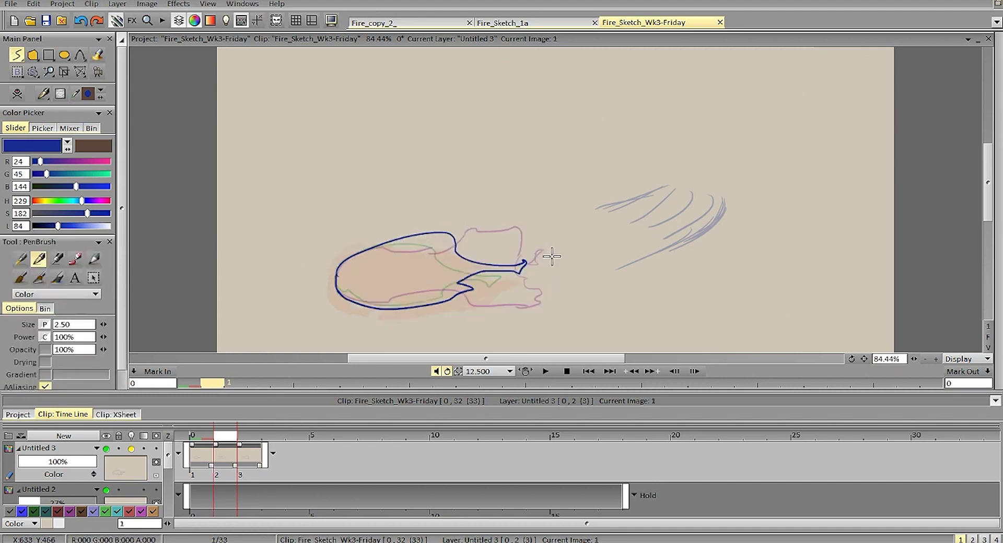
- Erase image 2's lower rear contour and redraw it as a slimmer underside tapering to a point
{"action": "key", "text": "Right"}
{"action": "key", "text": "shift+d"}
{"action": "mouse_move", "coordinate": [483, 314]}
{"action": "left_mouse_down"}
{"action": "mouse_move", "coordinate": [471, 287]}
{"action": "mouse_move", "coordinate": [504, 296]}
{"action": "left_mouse_up"}
{"action": "key", "text": "d"}
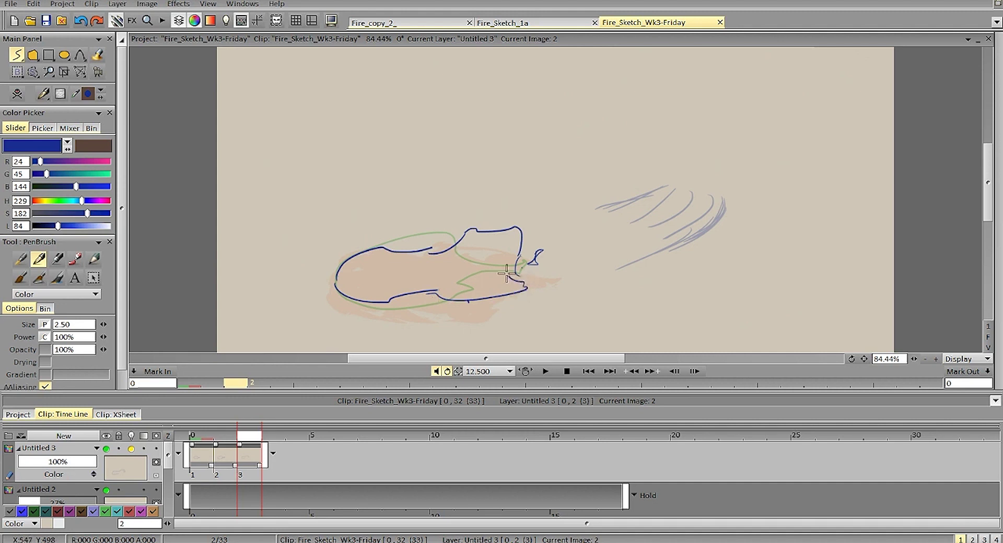
- Flip back and forth between image 2 and its neighbouring frames to compare the flame outlines
{"action": "key", "text": "Left"}
{"action": "key", "text": "Right"}
{"action": "key", "text": "Right"}
{"action": "key", "text": "Left"}
{"action": "key", "text": "Left"}
{"action": "key", "text": "Right"}
{"action": "key", "text": "Left"}
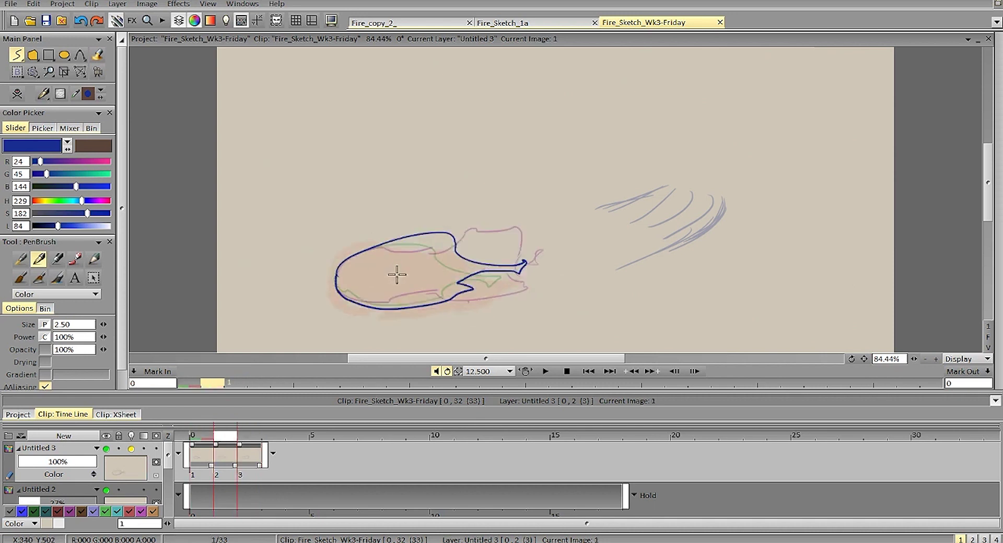
{"action": "key", "text": "Right"}
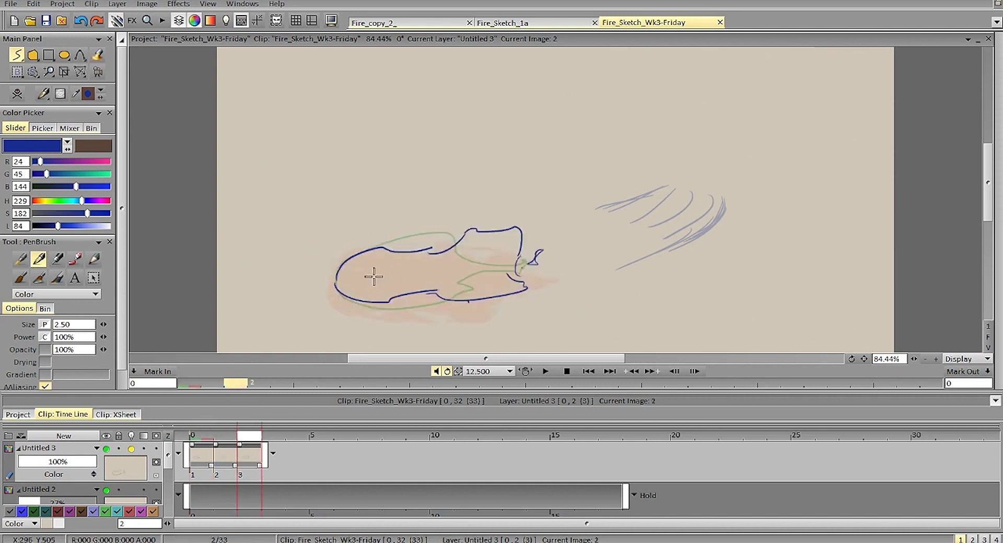
- Draw image 3's rounded head and long upper contour sweeping up to a hooked tail tip, comparing it with the earlier drawings
{"action": "key", "text": "Return"}
{"action": "mouse_move", "coordinate": [331, 294]}
{"action": "left_mouse_down"}
{"action": "mouse_move", "coordinate": [369, 255]}
{"action": "mouse_move", "coordinate": [573, 239]}
{"action": "left_mouse_up"}
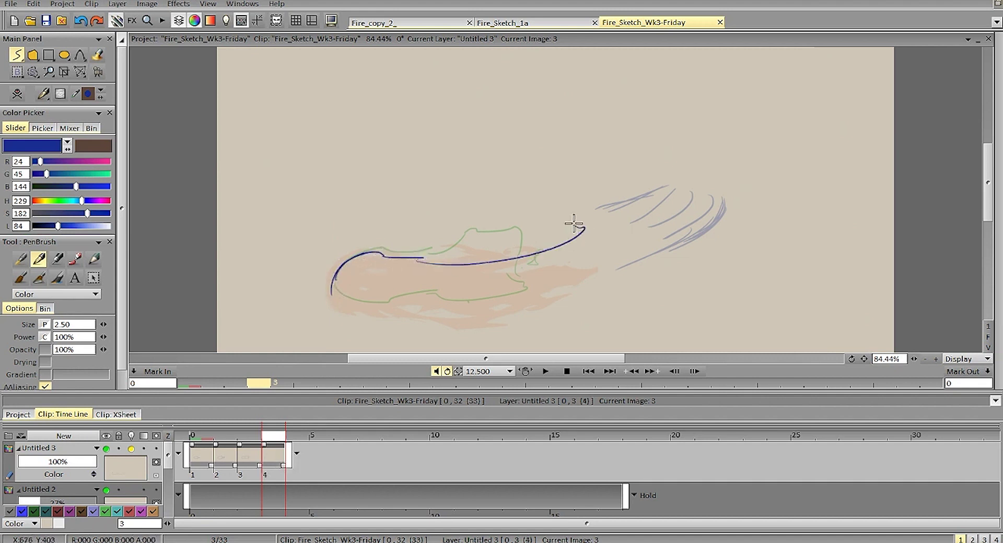
{"action": "key", "text": "Left"}
{"action": "key", "text": "Left"}
{"action": "key", "text": "Right"}
{"action": "key", "text": "Right"}
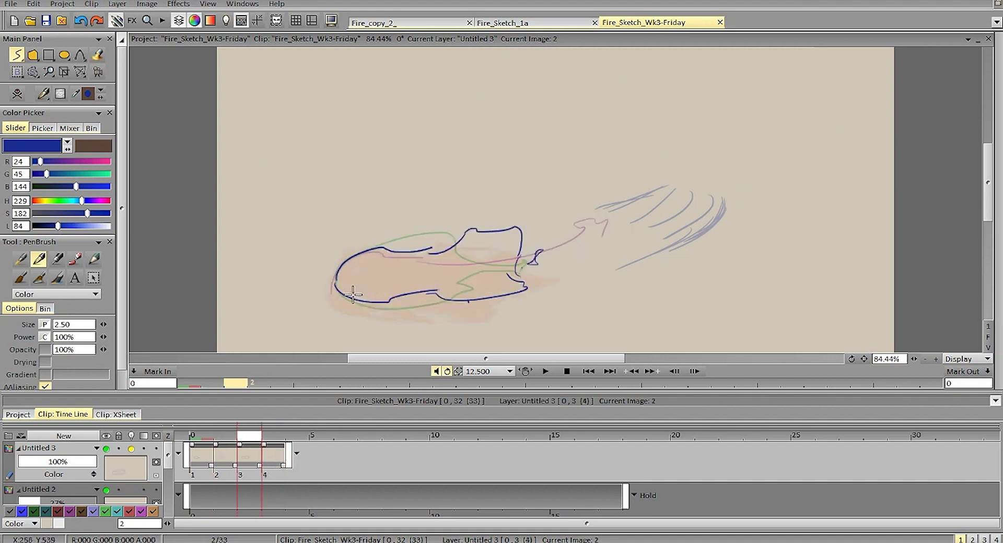
- Draw image 3's lower front contour with a small step, and add a pointed flame lick to the upper contour behind the head
{"action": "left_click_drag", "start_coordinate": [334, 281], "coordinate": [386, 295]}
{"action": "key", "text": "Left"}
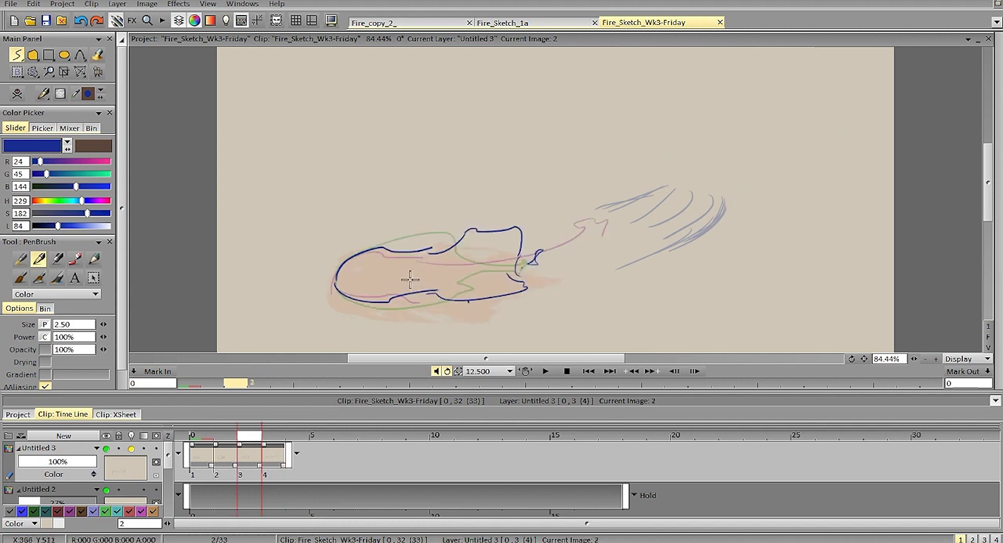
{"action": "key", "text": "Right"}
{"action": "mouse_move", "coordinate": [397, 263]}
{"action": "left_mouse_down"}
{"action": "mouse_move", "coordinate": [411, 254]}
{"action": "mouse_move", "coordinate": [383, 261]}
{"action": "mouse_move", "coordinate": [369, 250]}
{"action": "mouse_move", "coordinate": [417, 241]}
{"action": "left_mouse_up"}
{"action": "key", "text": "shift+d"}
{"action": "key", "text": "d"}
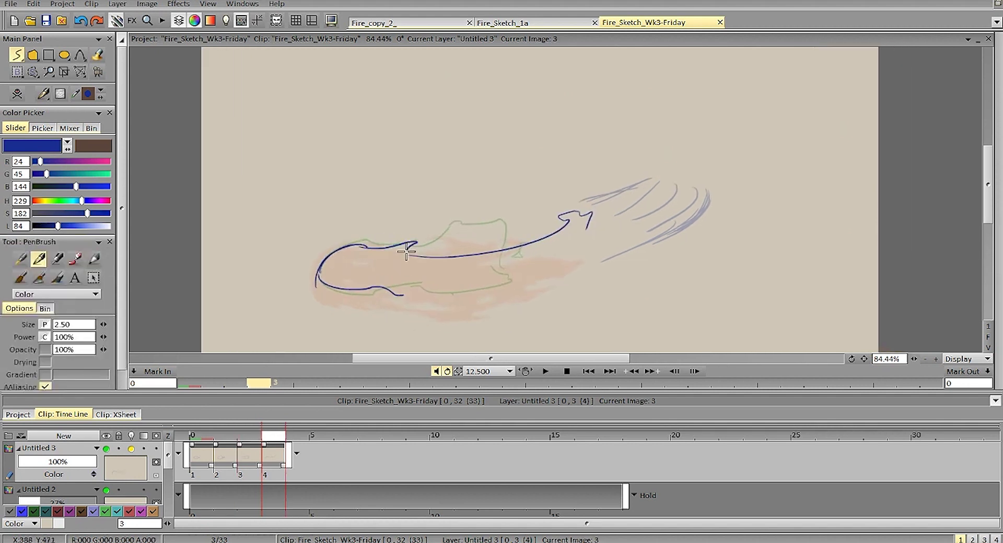
{"action": "key", "text": "Left"}
{"action": "key", "text": "Right"}
- Extend image 3's lower contour along the underside and up to a small curled lick below the tail tip
{"action": "mouse_move", "coordinate": [402, 294]}
{"action": "left_mouse_down"}
{"action": "mouse_move", "coordinate": [521, 292]}
{"action": "mouse_move", "coordinate": [587, 242]}
{"action": "left_mouse_up"}
{"action": "key", "text": "Left"}
{"action": "key", "text": "Right"}
{"action": "key", "text": "Left"}
{"action": "key", "text": "Right"}
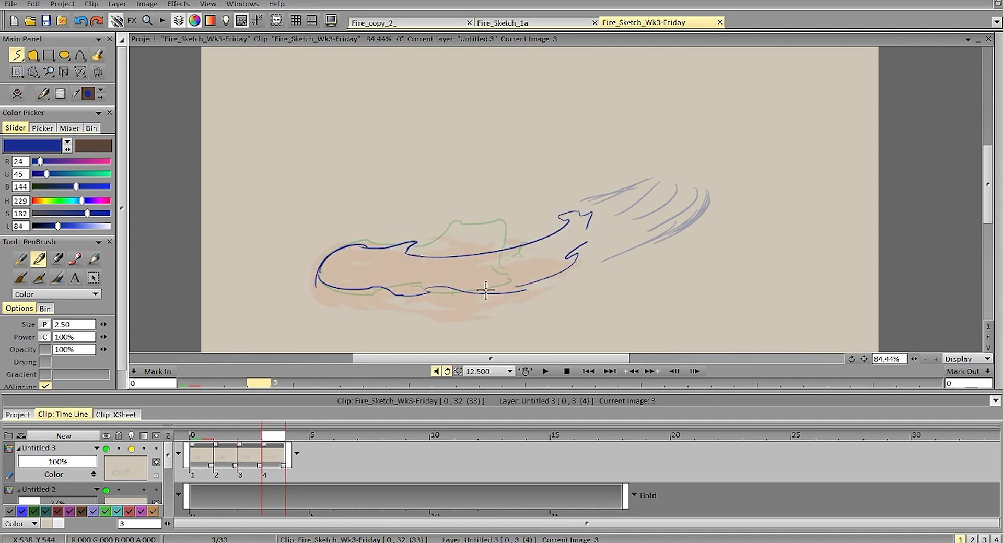
- Erase part of image 3's lower rear contour and rework it as an arched hollow in the underside
{"action": "key", "text": "shift+d"}
{"action": "mouse_move", "coordinate": [457, 299]}
{"action": "left_mouse_down"}
{"action": "mouse_move", "coordinate": [430, 280]}
{"action": "mouse_move", "coordinate": [428, 289]}
{"action": "left_mouse_up"}
{"action": "key", "text": "d"}
{"action": "mouse_move", "coordinate": [433, 282]}
{"action": "left_mouse_down"}
{"action": "mouse_move", "coordinate": [546, 277]}
{"action": "mouse_move", "coordinate": [574, 253]}
{"action": "left_mouse_up"}
{"action": "key", "text": "ctrl+z"}
{"action": "key", "text": "Left"}
{"action": "key", "text": "Left"}
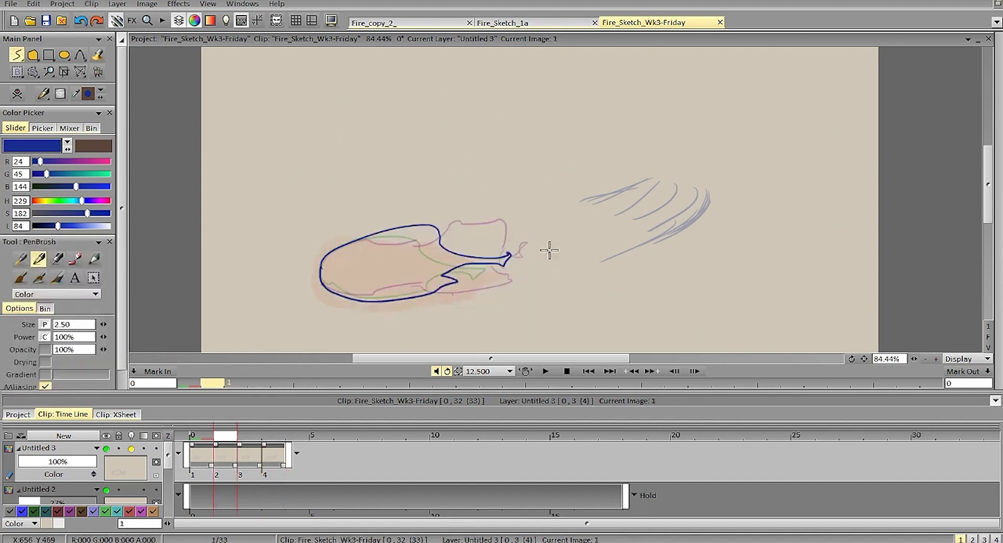
- Start image 4 with a curve for the upper front of the flame's head
{"action": "key", "text": "Right"}
{"action": "key", "text": "Right"}
{"action": "key", "text": "Right"}
{"action": "left_click_drag", "start_coordinate": [323, 271], "coordinate": [369, 244]}
{"action": "key", "text": "Left"}
{"action": "key", "text": "Left"}
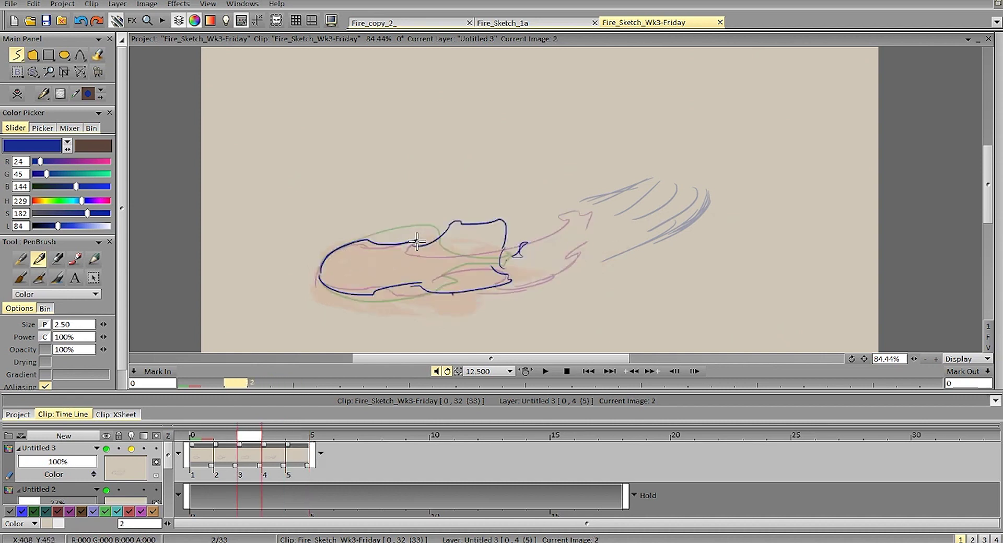
- Erase image 3's upper front contour and redraw it as a smoother bulge with its lick shifted further back
{"action": "key", "text": "Right"}
{"action": "key", "text": "Left"}
{"action": "key", "text": "Right"}
{"action": "key", "text": "shift+d"}
{"action": "mouse_move", "coordinate": [385, 245]}
{"action": "left_mouse_down"}
{"action": "mouse_move", "coordinate": [356, 245]}
{"action": "mouse_move", "coordinate": [415, 243]}
{"action": "left_mouse_up"}
{"action": "key", "text": "d"}
{"action": "key", "text": "shift+d"}
{"action": "key", "text": "Left"}
{"action": "key", "text": "Right"}
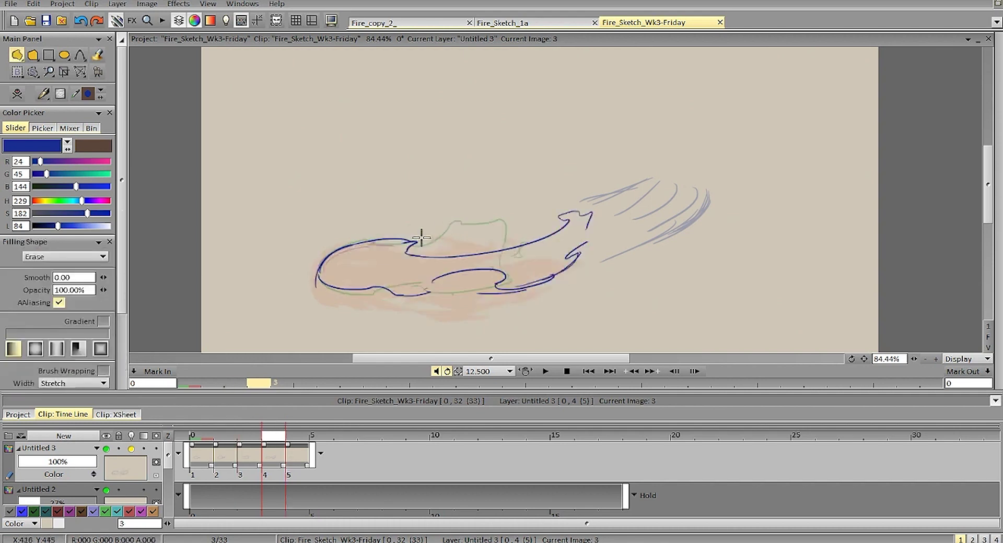
{"action": "key", "text": "e"}
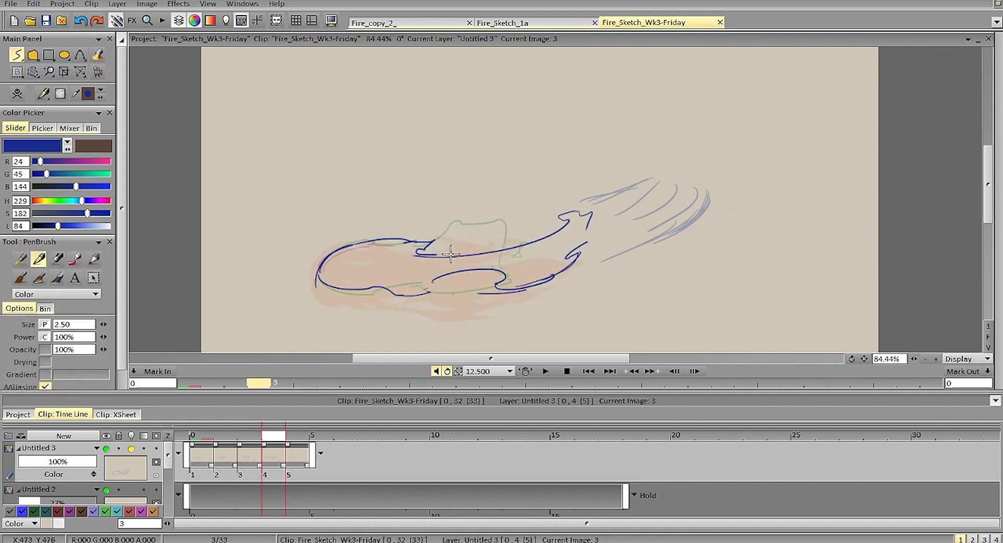
- Continue image 4's upper contour over a low bulge into a notched lick and back along the tail
{"action": "key", "text": "Right"}
{"action": "key", "text": "e"}
{"action": "mouse_move", "coordinate": [396, 244]}
{"action": "left_mouse_down"}
{"action": "mouse_move", "coordinate": [325, 247]}
{"action": "mouse_move", "coordinate": [469, 238]}
{"action": "left_mouse_up"}
{"action": "key", "text": "e"}
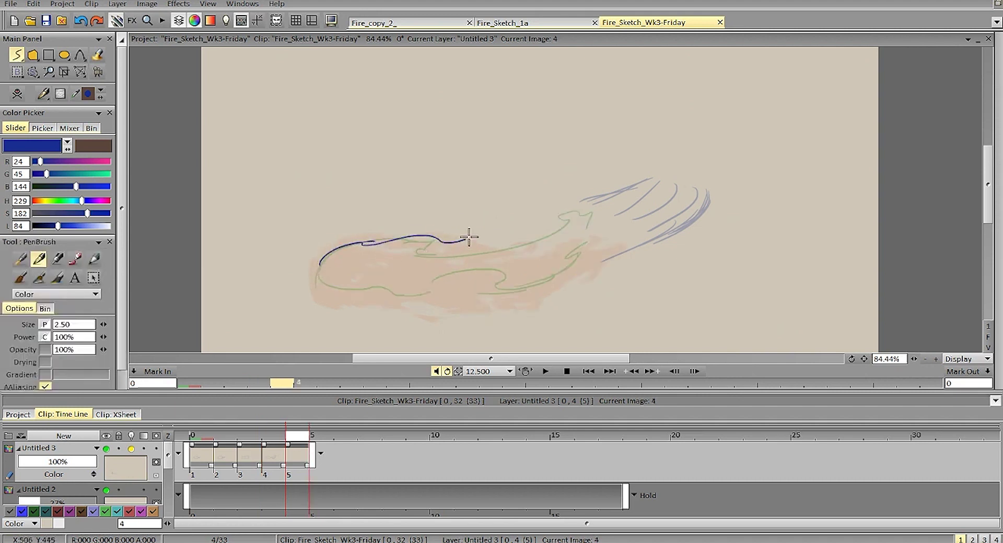
{"action": "key", "text": "Left"}
{"action": "key", "text": "Right"}
{"action": "left_click_drag", "start_coordinate": [460, 246], "coordinate": [545, 246]}
{"action": "key", "text": "Left"}
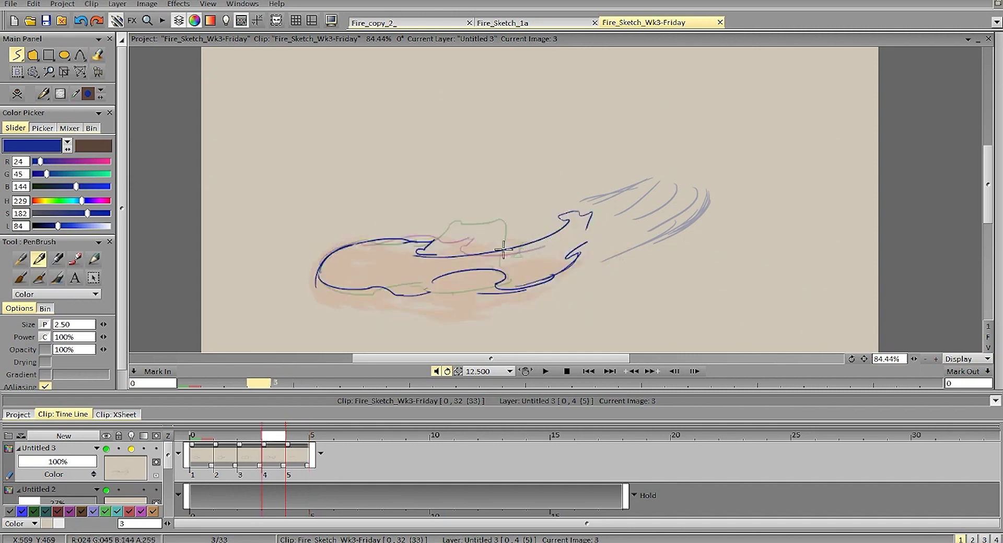
{"action": "key", "text": "Right"}
{"action": "key", "text": "Left"}
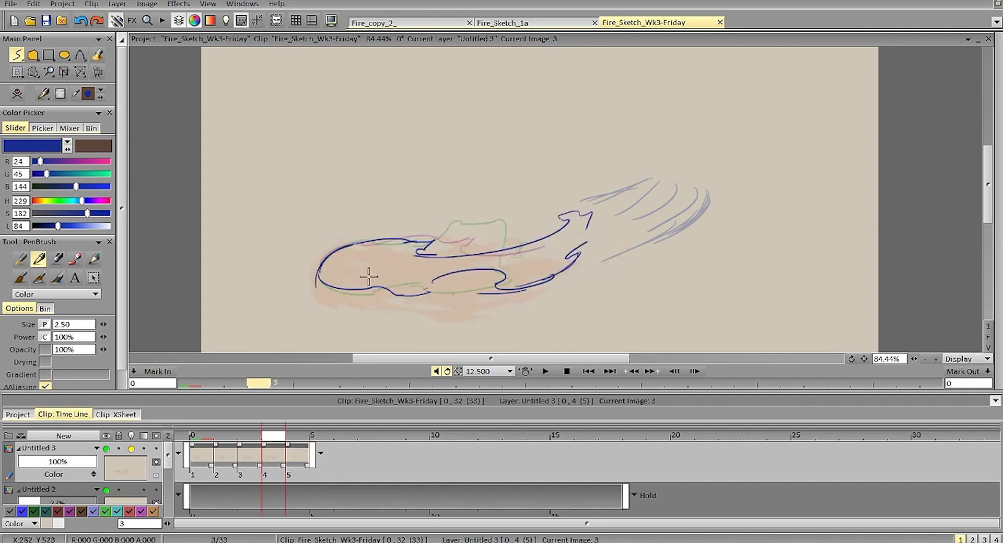
- Erase the step in image 3's lower front contour and redraw it as a smooth, shallow curve
{"action": "key", "text": "Left"}
{"action": "key", "text": "Right"}
{"action": "key", "text": "shift+d"}
{"action": "mouse_move", "coordinate": [370, 287]}
{"action": "left_mouse_down"}
{"action": "mouse_move", "coordinate": [360, 289]}
{"action": "mouse_move", "coordinate": [424, 293]}
{"action": "left_mouse_up"}
{"action": "key", "text": "d"}
{"action": "key", "text": "Left"}
{"action": "key", "text": "Right"}
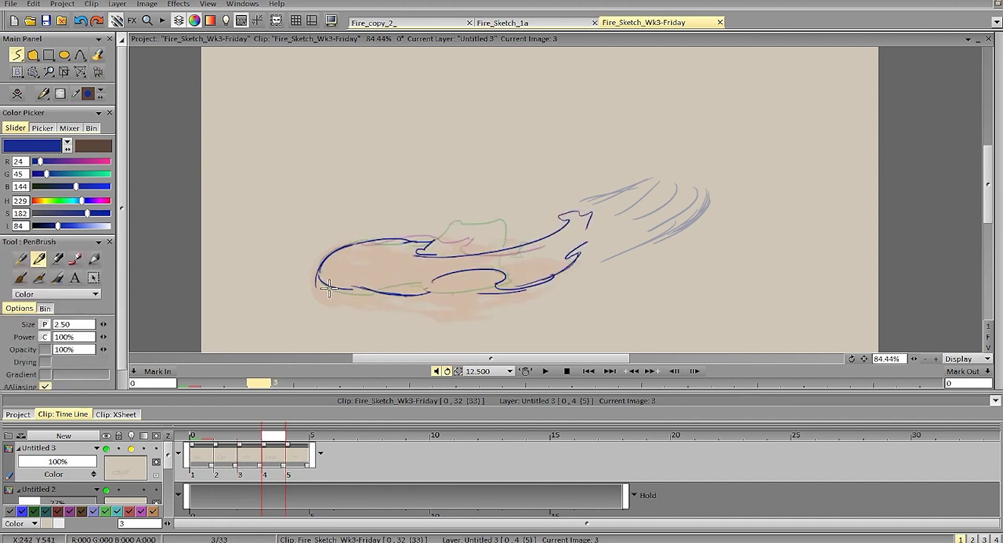
- Draw image 4's underside and rounded hollow, and sweep the upper contour into a tall curled tail, comparing it with the earlier drawings
{"action": "key", "text": "Right"}
{"action": "mouse_move", "coordinate": [316, 264]}
{"action": "left_mouse_down"}
{"action": "mouse_move", "coordinate": [364, 290]}
{"action": "mouse_move", "coordinate": [475, 290]}
{"action": "mouse_move", "coordinate": [489, 284]}
{"action": "mouse_move", "coordinate": [443, 283]}
{"action": "mouse_move", "coordinate": [502, 263]}
{"action": "mouse_move", "coordinate": [541, 264]}
{"action": "mouse_move", "coordinate": [584, 233]}
{"action": "mouse_move", "coordinate": [608, 184]}
{"action": "left_mouse_up"}
{"action": "key", "text": "Left"}
{"action": "key", "text": "Right"}
{"action": "key", "text": "Left"}
{"action": "key", "text": "Right"}
{"action": "key", "text": "Left"}
{"action": "key", "text": "Left"}
{"action": "key", "text": "Right"}
{"action": "key", "text": "Right"}
{"action": "key", "text": "Left"}
{"action": "key", "text": "Left"}
{"action": "key", "text": "Right"}
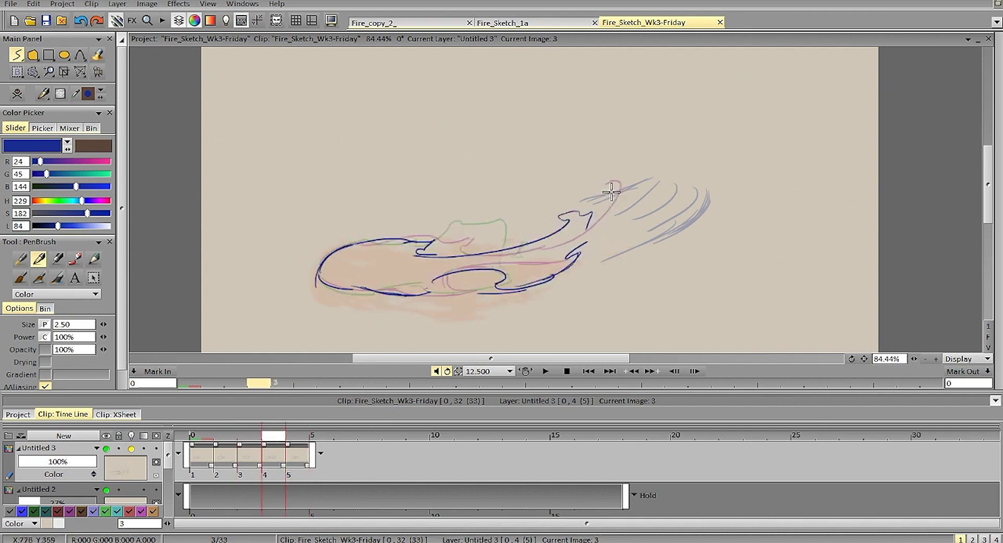
- Close image 4's tail with a jagged lick on its lower edge and a curved outer edge rising to the tip
{"action": "key", "text": "Right"}
{"action": "key", "text": "Left"}
{"action": "key", "text": "Left"}
{"action": "key", "text": "Right"}
{"action": "key", "text": "Right"}
{"action": "mouse_move", "coordinate": [541, 262]}
{"action": "left_mouse_down"}
{"action": "mouse_move", "coordinate": [584, 238]}
{"action": "mouse_move", "coordinate": [584, 261]}
{"action": "mouse_move", "coordinate": [635, 211]}
{"action": "mouse_move", "coordinate": [633, 183]}
{"action": "left_mouse_up"}
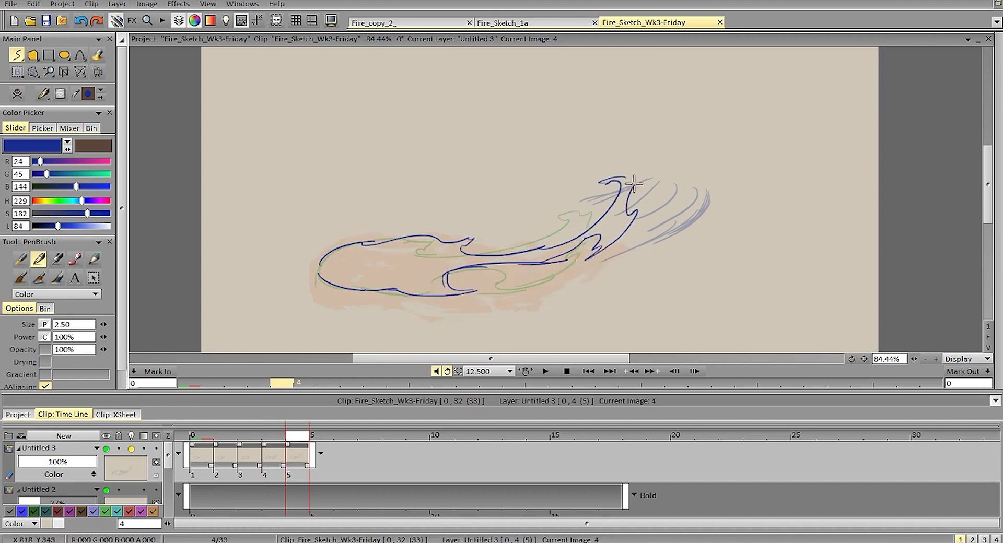
- Flip back and forth through images 2 to 5 to examine the flame's motion
{"action": "key", "text": "Left"}
{"action": "key", "text": "Left"}
{"action": "key", "text": "Right"}
{"action": "key", "text": "Right"}
{"action": "key", "text": "Left"}
{"action": "key", "text": "Left"}
{"action": "key", "text": "Right"}
{"action": "key", "text": "Right"}
{"action": "key", "text": "Right"}
{"action": "key", "text": "Left"}
{"action": "key", "text": "Left"}
{"action": "key", "text": "Right"}
{"action": "key", "text": "Right"}
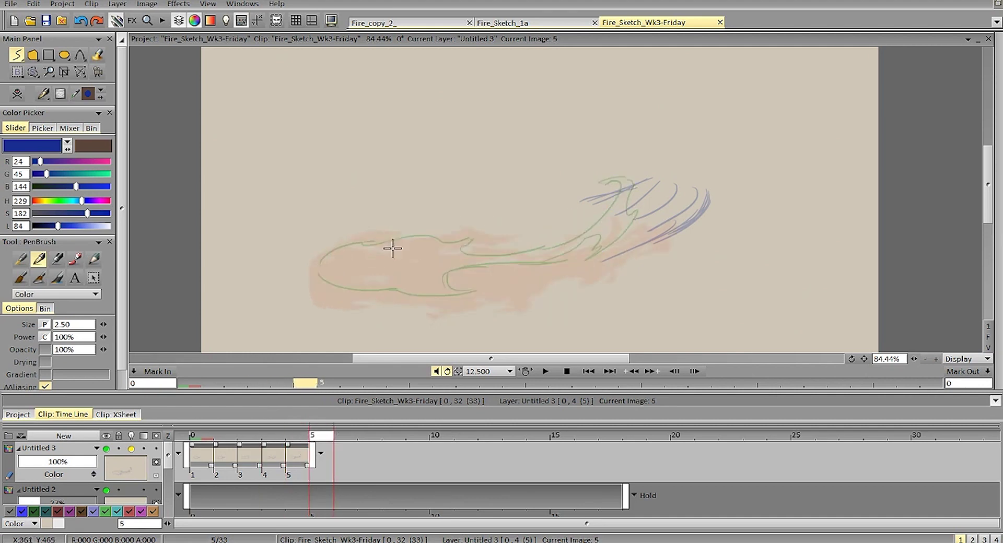
{"action": "key", "text": "Left"}
{"action": "key", "text": "Left"}
- Start image 5 with the front of the head and a small indented bump along its upper edge
{"action": "key", "text": "Right"}
{"action": "key", "text": "Right"}
{"action": "left_click_drag", "start_coordinate": [322, 265], "coordinate": [322, 270]}
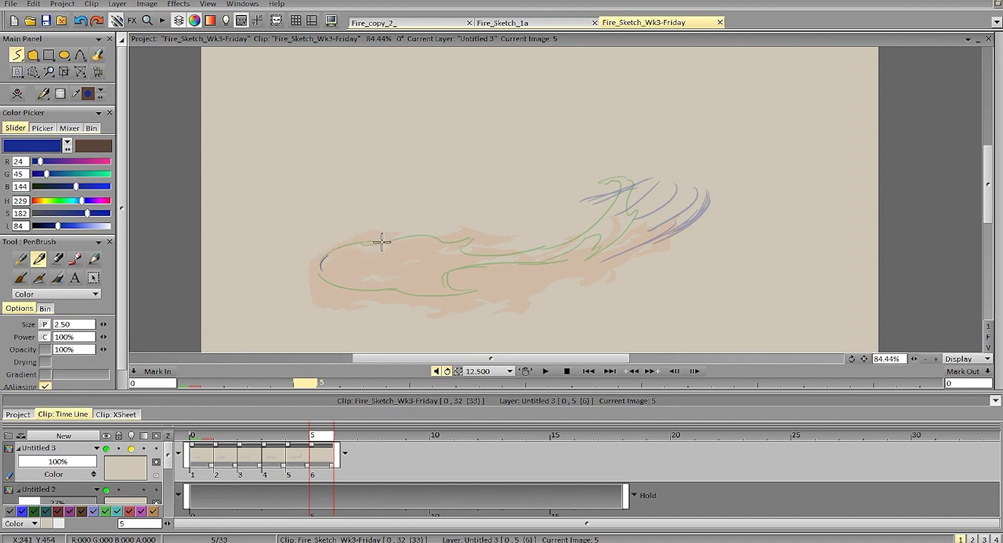
{"action": "left_click_drag", "start_coordinate": [355, 243], "coordinate": [326, 260]}
{"action": "key", "text": "Left"}
{"action": "key", "text": "Right"}
{"action": "key", "text": "Left"}
{"action": "key", "text": "Left"}
{"action": "key", "text": "Right"}
{"action": "key", "text": "Right"}
- Draw image 5's lower front contour under the head, comparing it with images 3 and 4
{"action": "mouse_move", "coordinate": [326, 278]}
{"action": "left_mouse_down"}
{"action": "mouse_move", "coordinate": [486, 289]}
{"action": "mouse_move", "coordinate": [401, 287]}
{"action": "left_mouse_up"}
{"action": "key", "text": "Left"}
{"action": "key", "text": "Left"}
{"action": "key", "text": "Right"}
{"action": "key", "text": "Right"}
{"action": "key", "text": "Left"}
{"action": "key", "text": "Left"}
{"action": "key", "text": "Right"}
{"action": "key", "text": "Right"}
- Rework image 5's lower contour and continue it back with a raised, notched step in the underside
{"action": "key", "text": "shift+d"}
{"action": "key", "text": "d"}
{"action": "mouse_move", "coordinate": [401, 284]}
{"action": "left_mouse_down"}
{"action": "mouse_move", "coordinate": [424, 282]}
{"action": "mouse_move", "coordinate": [445, 293]}
{"action": "left_mouse_up"}
{"action": "key", "text": "Left"}
{"action": "key", "text": "Left"}
{"action": "key", "text": "Left"}
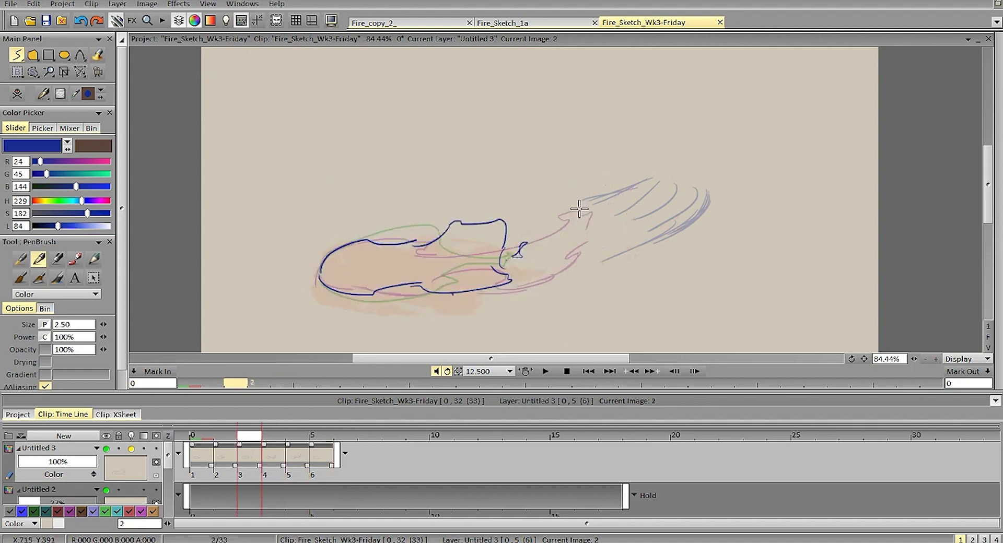
- Draw image 5's tail tip as a pointed flick with an inner edge curving down, comparing it with images 3 and 4
{"action": "key", "text": "Right"}
{"action": "key", "text": "Right"}
{"action": "key", "text": "Right"}
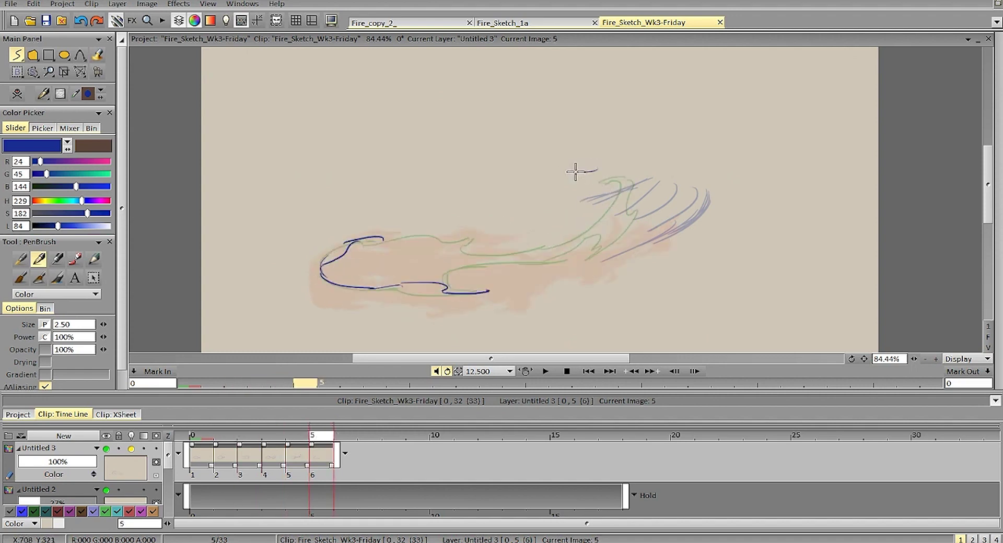
{"action": "key", "text": "Left"}
{"action": "key", "text": "Left"}
{"action": "key", "text": "Right"}
{"action": "key", "text": "Right"}
{"action": "key", "text": "Left"}
{"action": "key", "text": "Left"}
{"action": "key", "text": "Right"}
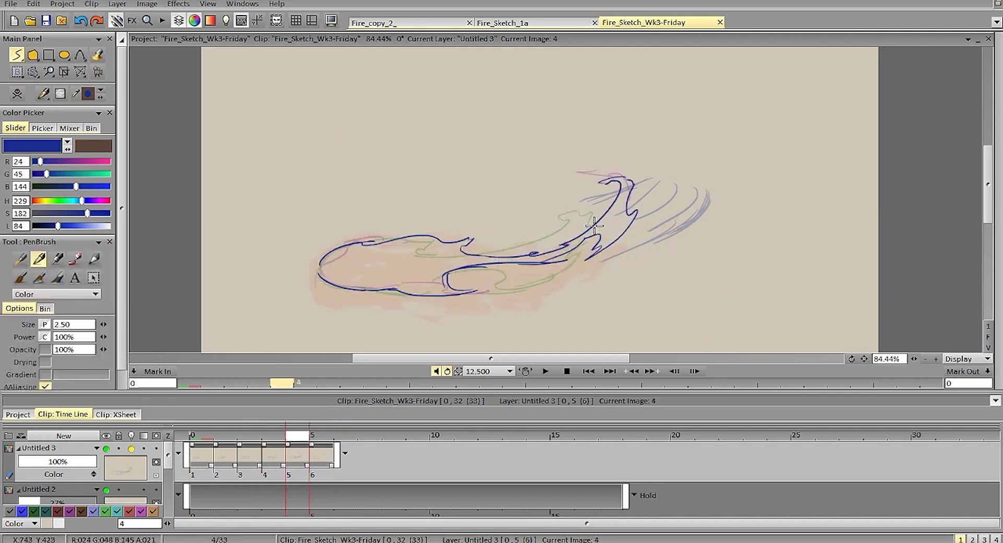
{"action": "key", "text": "Left"}
{"action": "key", "text": "Right"}
{"action": "key", "text": "Right"}
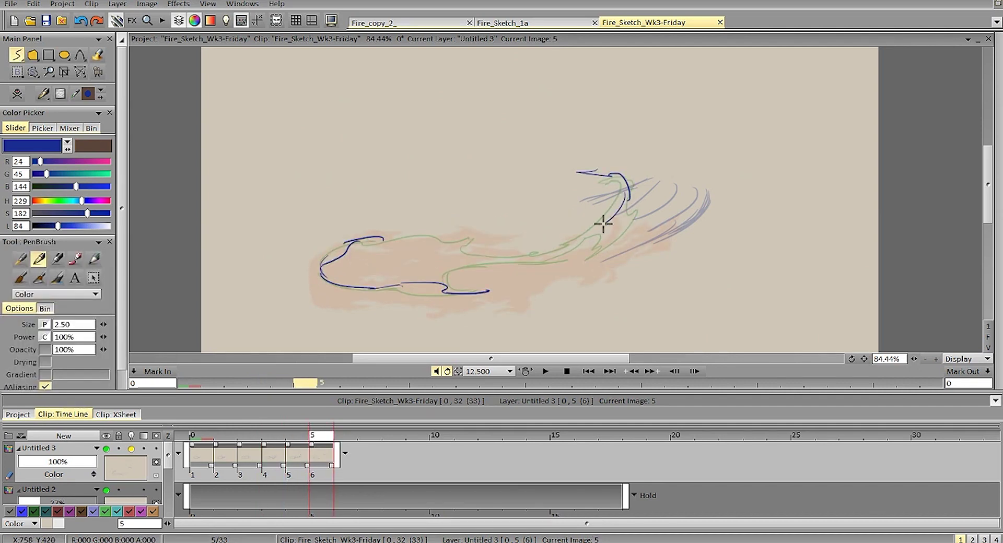
- Close image 5's tail as a detached crescent by drawing its outer edge from the lower point to the tip
{"action": "mouse_move", "coordinate": [581, 243]}
{"action": "left_mouse_down"}
{"action": "mouse_move", "coordinate": [624, 221]}
{"action": "mouse_move", "coordinate": [632, 178]}
{"action": "left_mouse_up"}
{"action": "key", "text": "Left"}
{"action": "key", "text": "Right"}
{"action": "key", "text": "Left"}
{"action": "key", "text": "Right"}
{"action": "key", "text": "Left"}
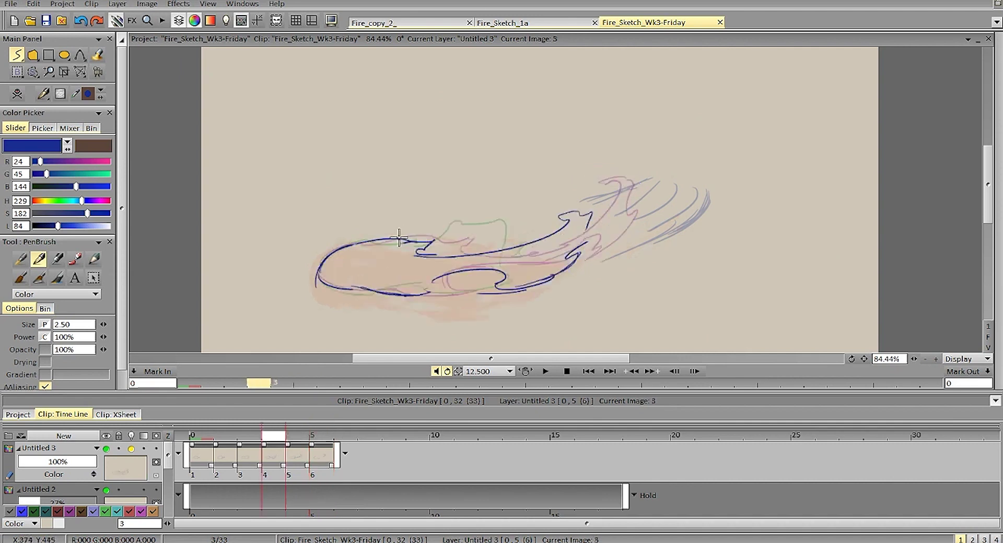
- Extend image 5's upper contour back into a raised, flat-topped hump, comparing it with the previous drawing
{"action": "key", "text": "Right"}
{"action": "left_click_drag", "start_coordinate": [431, 233], "coordinate": [495, 236]}
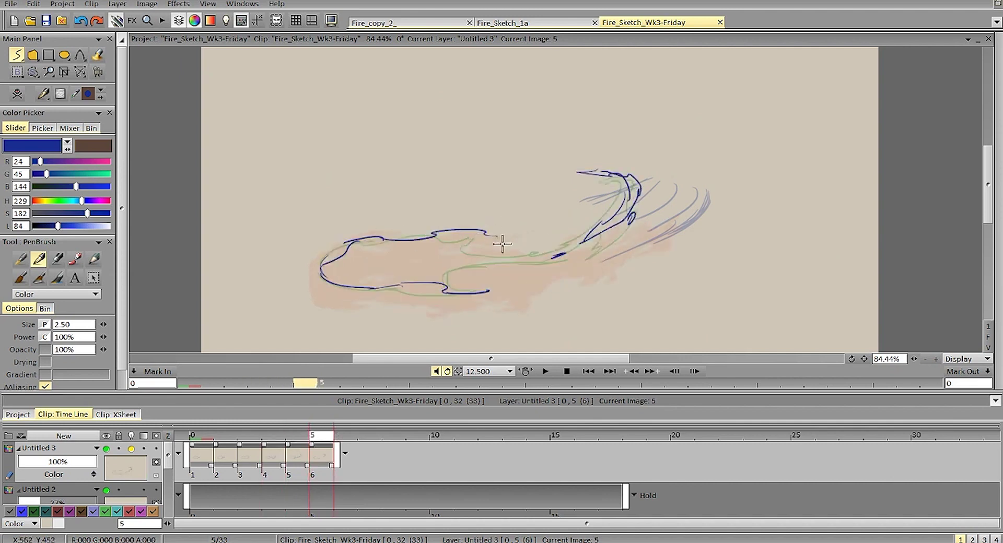
{"action": "key", "text": "Left"}
{"action": "key", "text": "Right"}
{"action": "key", "text": "Left"}
{"action": "key", "text": "Right"}
- Draw a notched edge curving down and inward from the rear of image 5's upper hump
{"action": "left_click_drag", "start_coordinate": [497, 237], "coordinate": [477, 258]}
{"action": "key", "text": "Left"}
{"action": "key", "text": "Left"}
{"action": "key", "text": "Right"}
{"action": "key", "text": "Right"}
- Close the lower rear of image 5's flame body with a pointed lobe, comparing it with images 3 and 4
{"action": "mouse_move", "coordinate": [526, 277]}
{"action": "left_mouse_down"}
{"action": "mouse_move", "coordinate": [494, 296]}
{"action": "mouse_move", "coordinate": [443, 293]}
{"action": "left_mouse_up"}
{"action": "key", "text": "Left"}
{"action": "key", "text": "Left"}
{"action": "key", "text": "Right"}
{"action": "key", "text": "Right"}
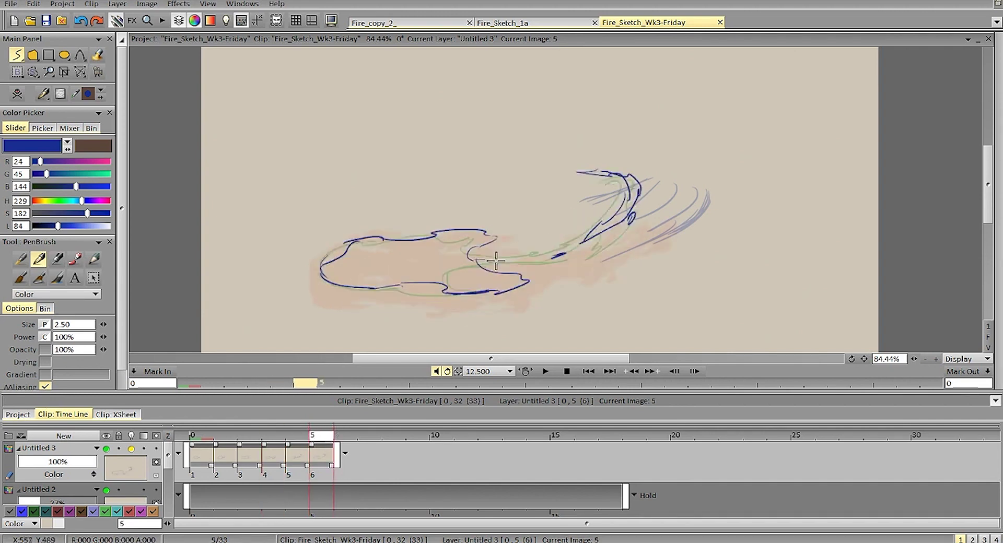
{"action": "key", "text": "Left"}
{"action": "key", "text": "Left"}
{"action": "key", "text": "Right"}
{"action": "key", "text": "Right"}
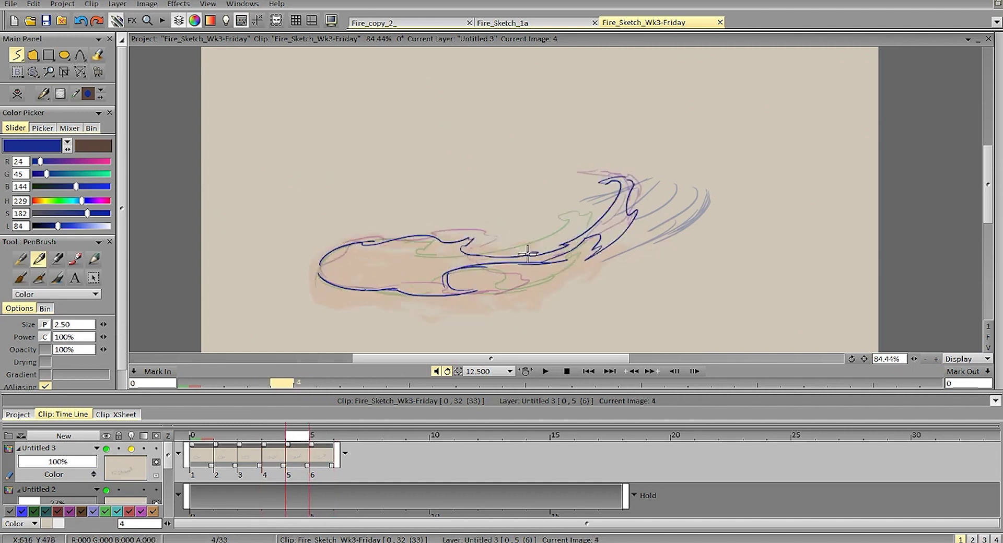
- Rework the lower rear edge of image 5's flame body, comparing it with images 3 and 4
{"action": "key", "text": "shift+d"}
{"action": "mouse_move", "coordinate": [472, 268]}
{"action": "left_mouse_down"}
{"action": "mouse_move", "coordinate": [507, 260]}
{"action": "mouse_move", "coordinate": [535, 279]}
{"action": "mouse_move", "coordinate": [491, 295]}
{"action": "left_mouse_up"}
{"action": "key", "text": "d"}
{"action": "key", "text": "Left"}
{"action": "key", "text": "Left"}
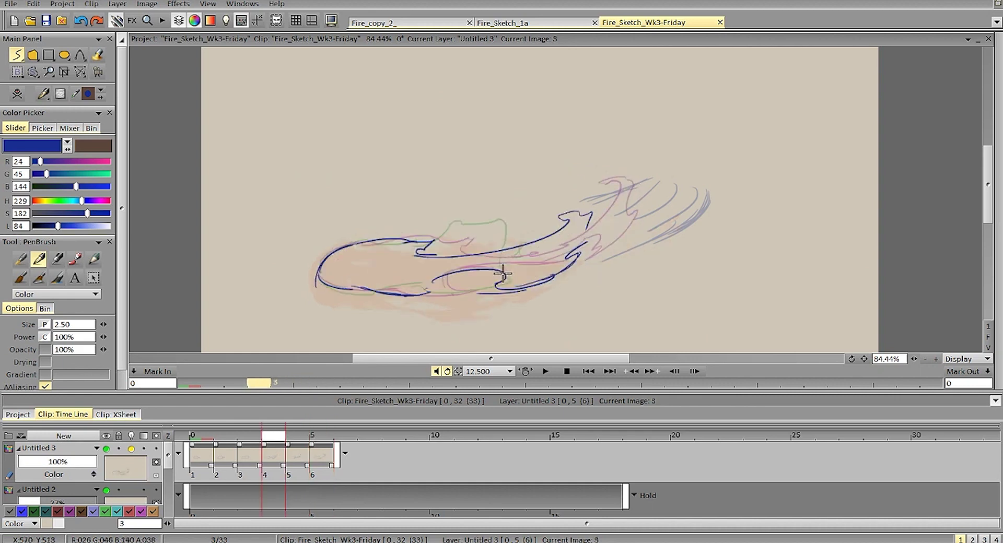
- Add small detached flecks near the base of the tail on images 4 and 5
{"action": "key", "text": "Right"}
{"action": "key", "text": "Right"}
{"action": "key", "text": "Left"}
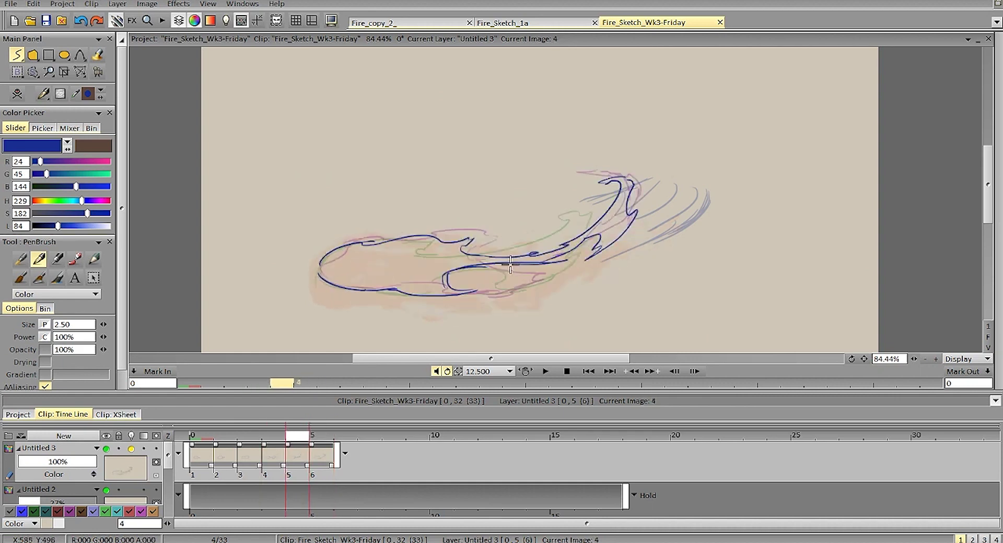
{"action": "key", "text": "Right"}
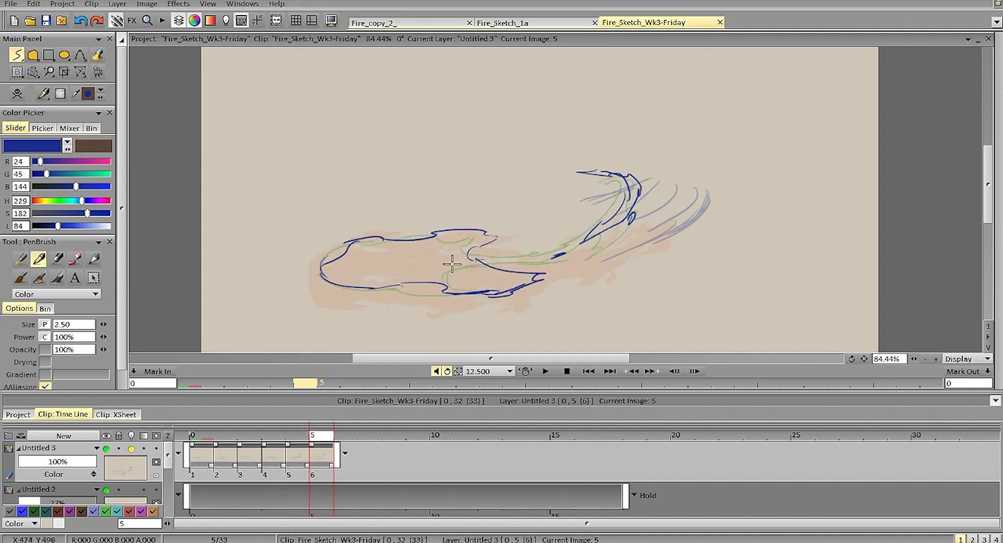
- Start image 6 with the flame's nose, a long lower contour and a rear line following the outer tail arc
{"action": "key", "text": "Right"}
{"action": "mouse_move", "coordinate": [320, 264]}
{"action": "left_mouse_down"}
{"action": "mouse_move", "coordinate": [362, 283]}
{"action": "mouse_move", "coordinate": [489, 285]}
{"action": "mouse_move", "coordinate": [635, 246]}
{"action": "left_mouse_up"}
{"action": "key", "text": "Left"}
{"action": "key", "text": "Right"}
{"action": "key", "text": "Right"}
{"action": "key", "text": "Left"}
{"action": "key", "text": "Right"}
{"action": "key", "text": "Left"}
{"action": "key", "text": "Left"}
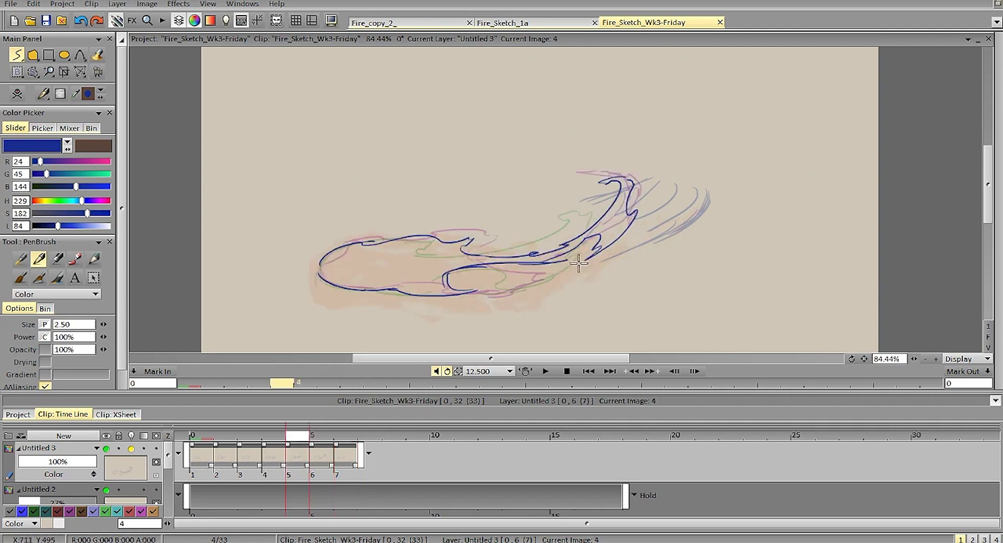
- Draw image 6's curved lower rear lobe and the rounded start of its upper rear hump
{"action": "key", "text": "Right"}
{"action": "key", "text": "Right"}
{"action": "mouse_move", "coordinate": [529, 288]}
{"action": "left_mouse_down"}
{"action": "mouse_move", "coordinate": [600, 266]}
{"action": "mouse_move", "coordinate": [593, 272]}
{"action": "left_mouse_up"}
{"action": "key", "text": "Left"}
{"action": "key", "text": "Right"}
{"action": "left_click_drag", "start_coordinate": [569, 219], "coordinate": [519, 238]}
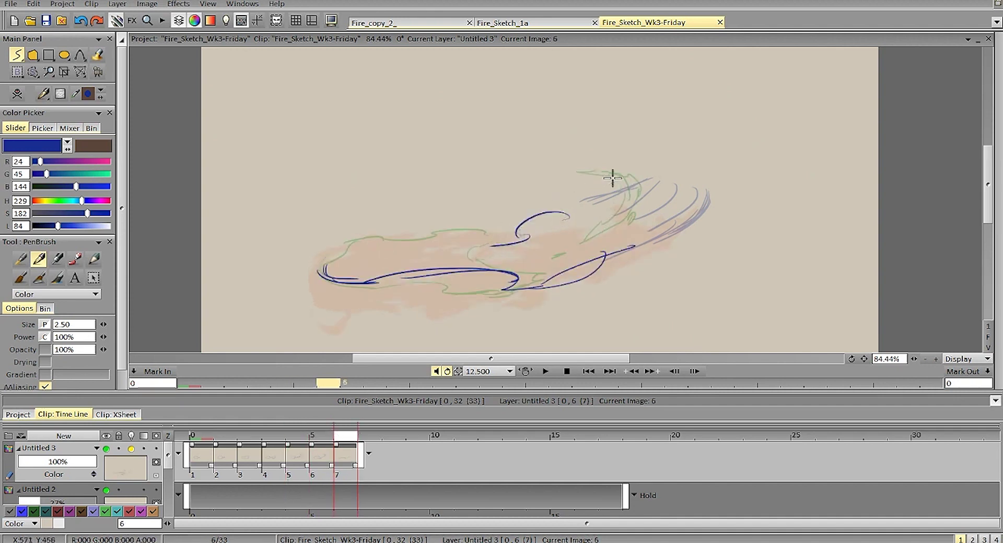
- Draw the detached tail tip on image 6 as a thin arched wisp with a small fleck below it
{"action": "key", "text": "Left"}
{"action": "key", "text": "Left"}
{"action": "key", "text": "Left"}
{"action": "key", "text": "Right"}
{"action": "key", "text": "Right"}
{"action": "key", "text": "Right"}
{"action": "mouse_move", "coordinate": [589, 162]}
{"action": "left_mouse_down"}
{"action": "mouse_move", "coordinate": [640, 181]}
{"action": "mouse_move", "coordinate": [593, 162]}
{"action": "left_mouse_up"}
{"action": "left_click_drag", "start_coordinate": [630, 198], "coordinate": [634, 193]}
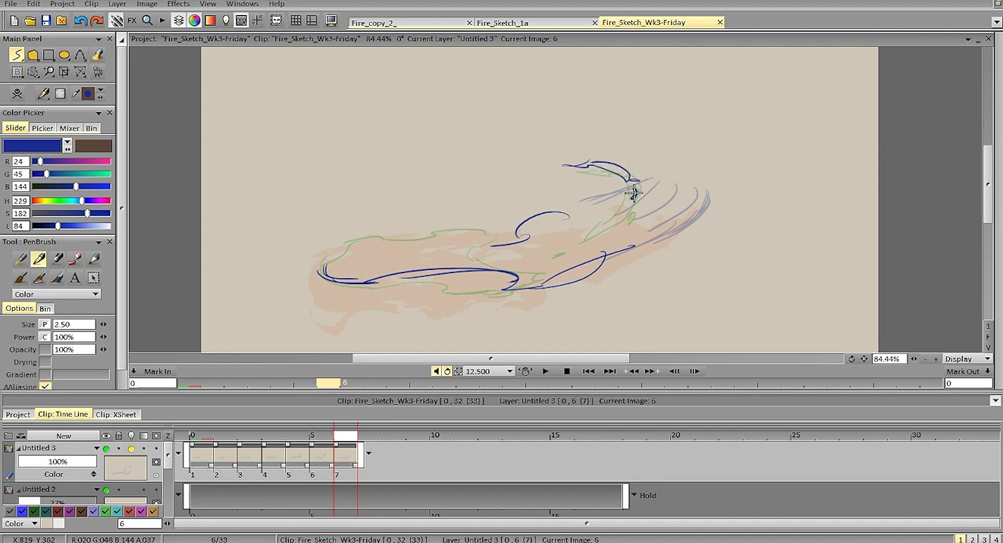
{"action": "key", "text": "Left"}
{"action": "key", "text": "Left"}
{"action": "key", "text": "Right"}
{"action": "key", "text": "Right"}
{"action": "key", "text": "Left"}
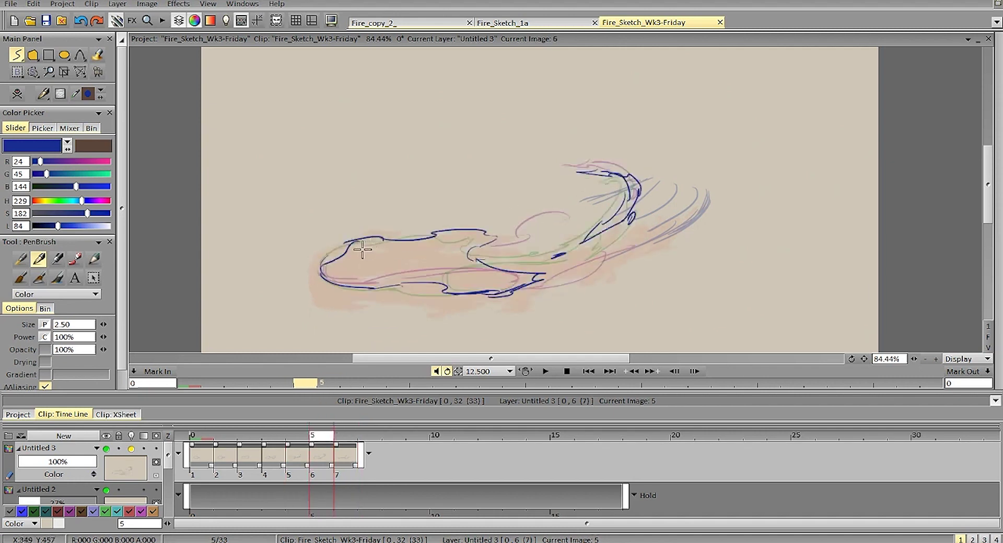
- Draw image 6's upper contour from the nose through a curled front hump to the raised rear hump
{"action": "key", "text": "Left"}
{"action": "key", "text": "Right"}
{"action": "key", "text": "Right"}
{"action": "mouse_move", "coordinate": [355, 255]}
{"action": "left_mouse_down"}
{"action": "mouse_move", "coordinate": [397, 230]}
{"action": "mouse_move", "coordinate": [505, 240]}
{"action": "mouse_move", "coordinate": [498, 242]}
{"action": "mouse_move", "coordinate": [567, 213]}
{"action": "left_mouse_up"}
{"action": "key", "text": "Left"}
{"action": "key", "text": "Right"}
{"action": "key", "text": "Left"}
{"action": "key", "text": "Left"}
{"action": "key", "text": "Right"}
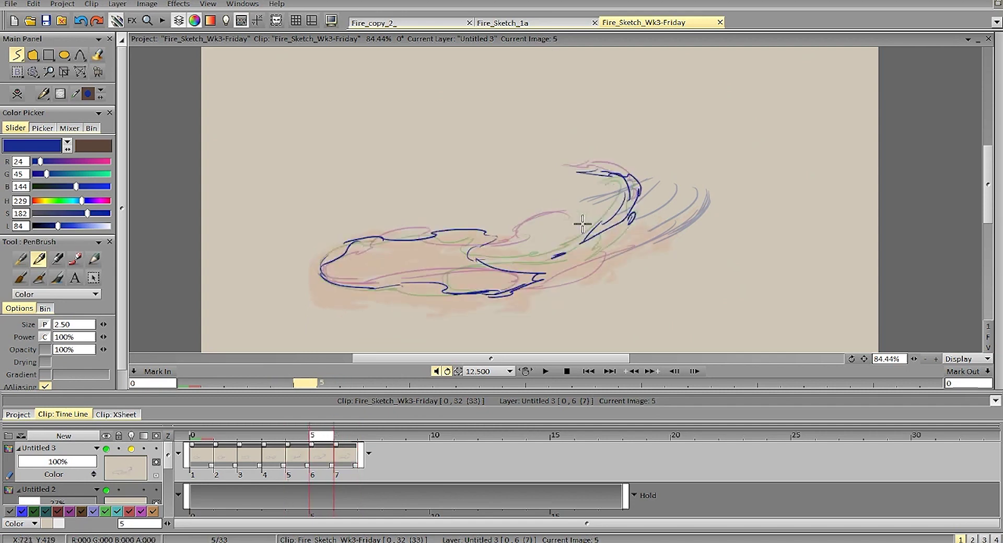
- Connect image 6's upper hump to its lower rear lobe, replacing the jagged edge with a smooth inward curve
{"action": "key", "text": "Right"}
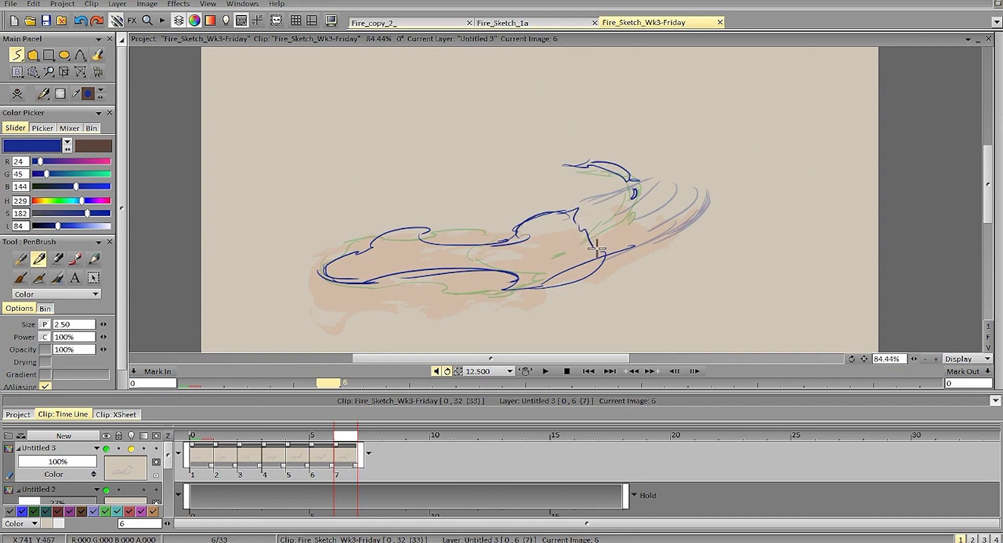
{"action": "key", "text": "Left"}
{"action": "key", "text": "Right"}
{"action": "key", "text": "e"}
{"action": "left_click_drag", "start_coordinate": [576, 239], "coordinate": [572, 226]}
{"action": "key", "text": "b"}
{"action": "key", "text": "Left"}
{"action": "key", "text": "Left"}
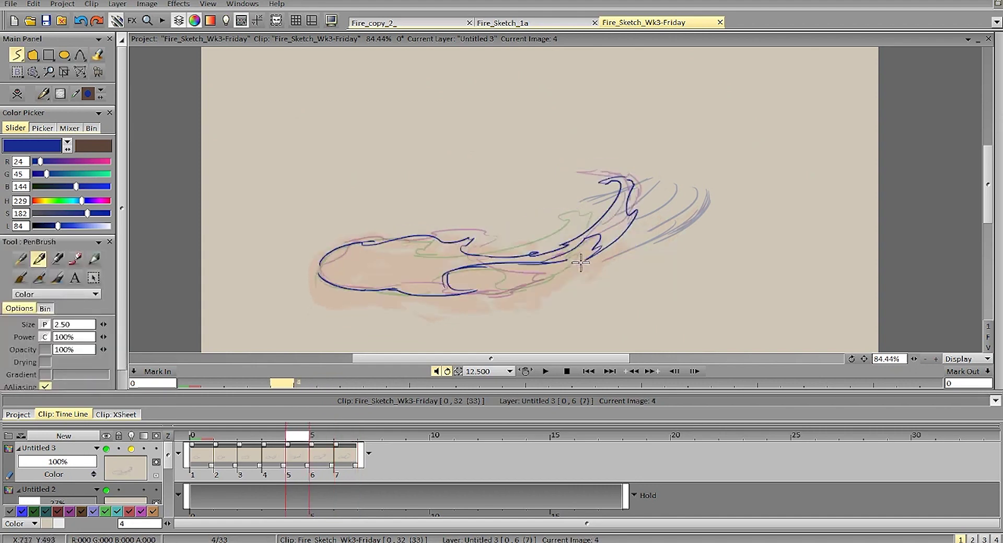
- Play back the flame animation to check the motion, and return to image 5
{"action": "key", "text": "Right"}
{"action": "key", "text": "Right"}
{"action": "key", "text": "Right"}
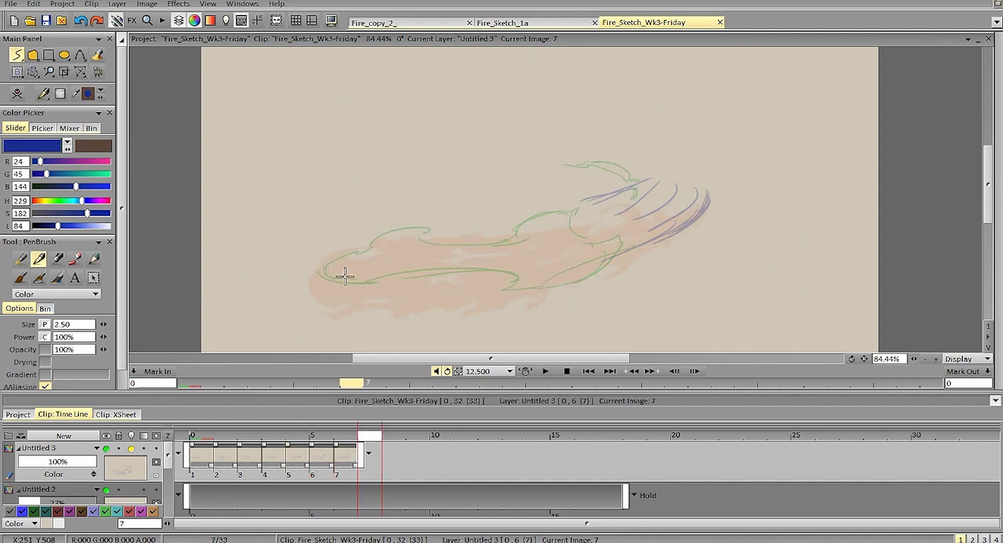
{"action": "key", "text": "Left"}
{"action": "key", "text": "Left"}
{"action": "left_click", "coordinate": [541, 372]}
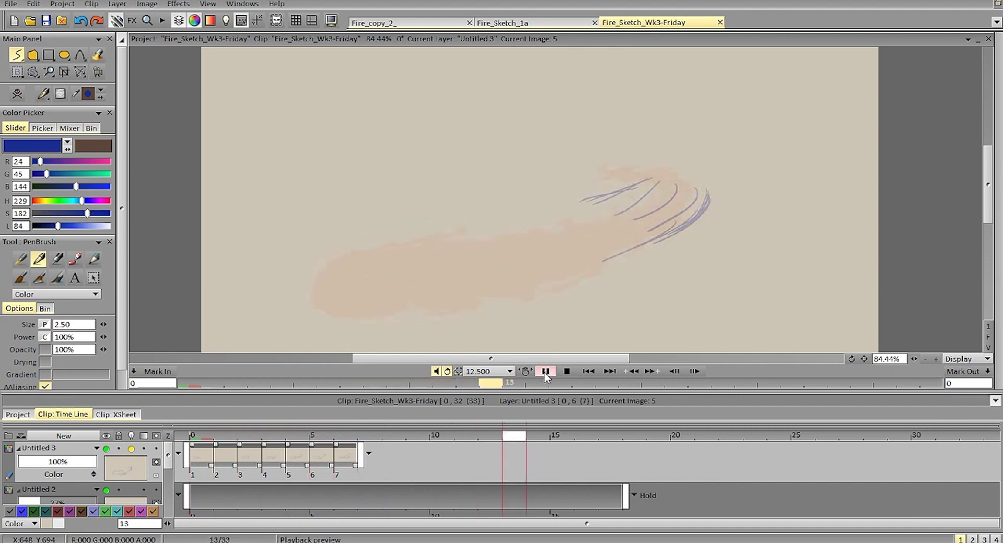
{"action": "left_click", "coordinate": [545, 372]}
{"action": "left_click", "coordinate": [323, 439]}
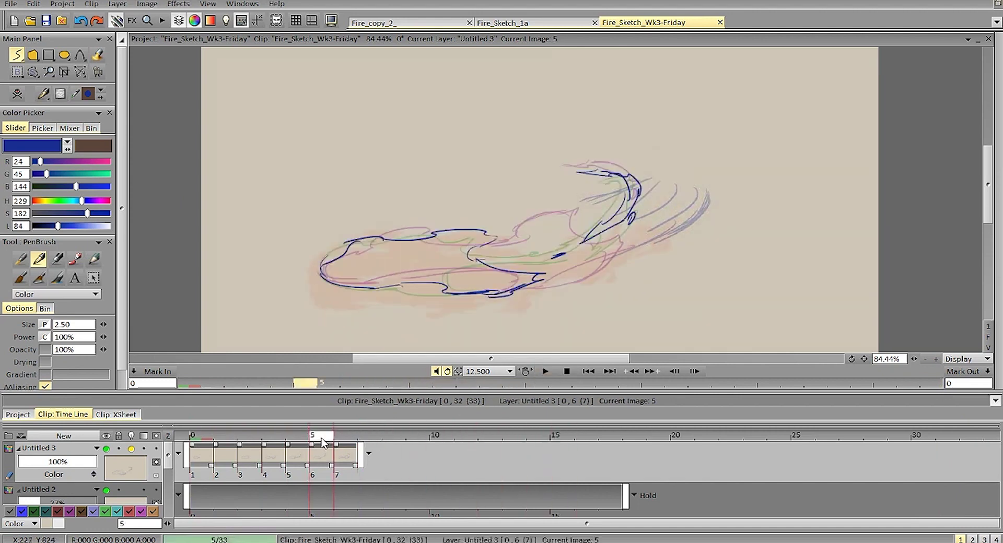
- Start image 7 with a flattened nose and an upper contour rising into a low hump, comparing it with earlier images
{"action": "key", "text": "Right"}
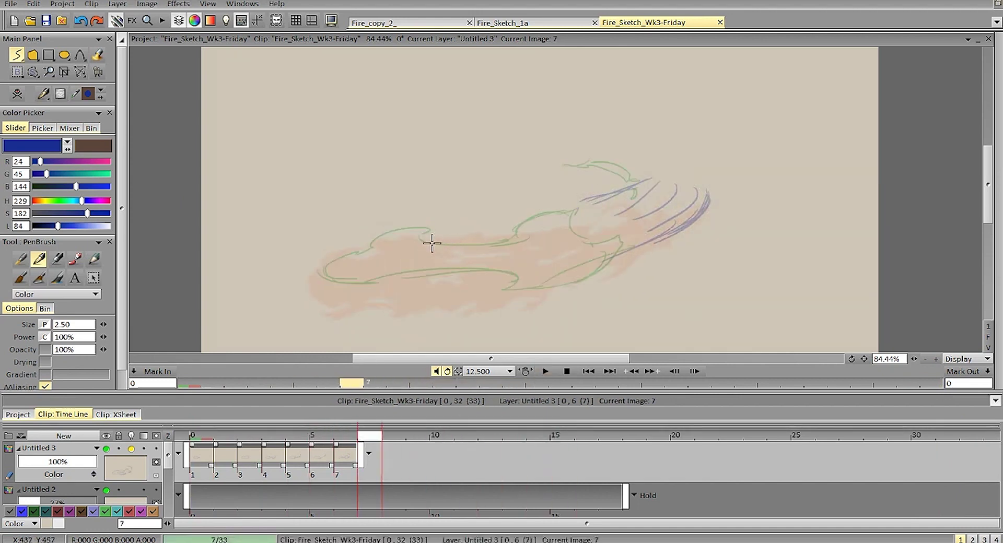
{"action": "key", "text": "Left"}
{"action": "key", "text": "Left"}
{"action": "key", "text": "Left"}
{"action": "key", "text": "Right"}
{"action": "key", "text": "Right"}
{"action": "key", "text": "Right"}
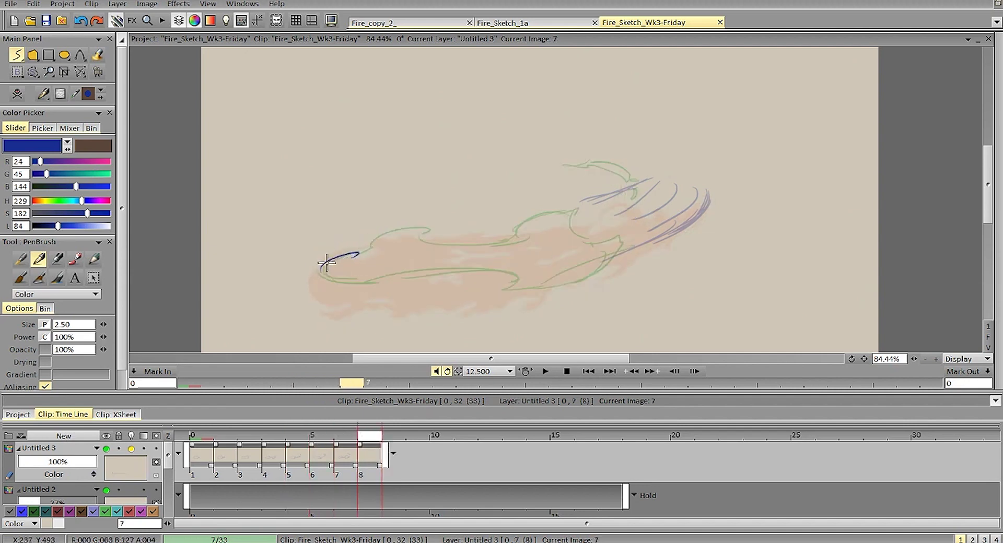
{"action": "left_click_drag", "start_coordinate": [327, 263], "coordinate": [469, 229]}
{"action": "key", "text": "Left"}
{"action": "key", "text": "Left"}
{"action": "key", "text": "Right"}
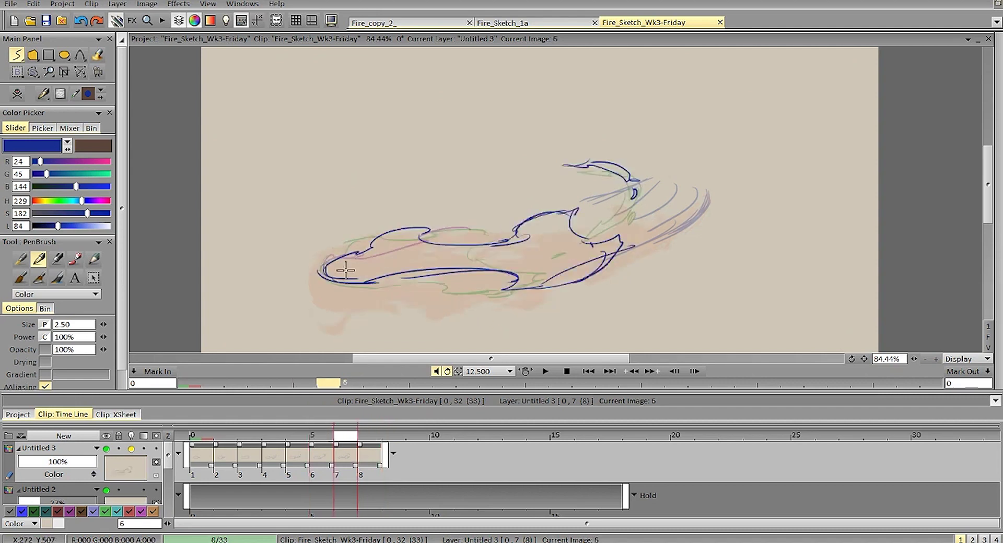
- Draw image 7's lower contour from the nose backward, rising towards the rear of the body
{"action": "key", "text": "Right"}
{"action": "left_click_drag", "start_coordinate": [372, 278], "coordinate": [559, 267]}
{"action": "key", "text": "Left"}
{"action": "key", "text": "Left"}
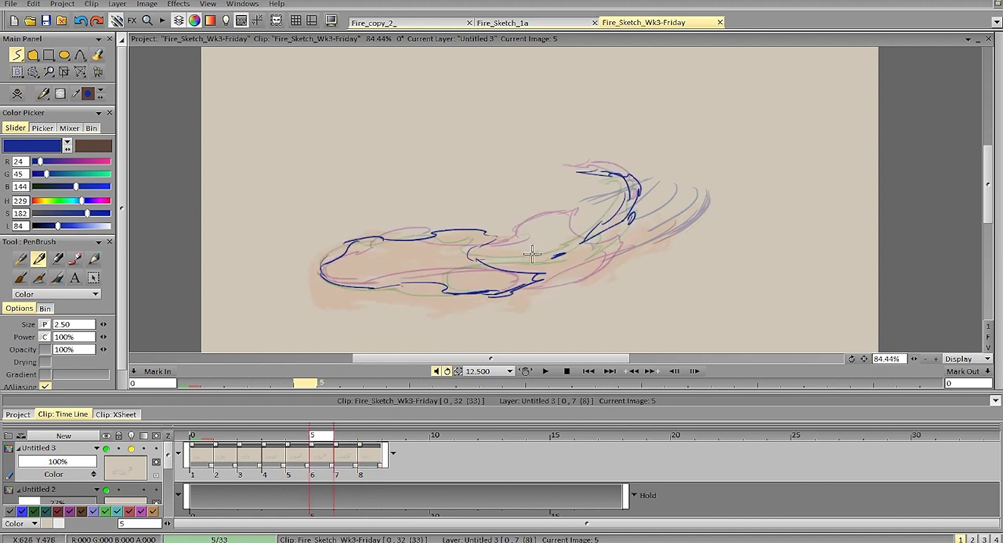
- Form image 7's lower rear lobe, curving down to a point and back up along the tail arcs
{"action": "key", "text": "Right"}
{"action": "key", "text": "Right"}
{"action": "key", "text": "shift+d"}
{"action": "mouse_move", "coordinate": [480, 269]}
{"action": "left_mouse_down"}
{"action": "mouse_move", "coordinate": [516, 260]}
{"action": "mouse_move", "coordinate": [473, 257]}
{"action": "mouse_move", "coordinate": [520, 253]}
{"action": "mouse_move", "coordinate": [524, 268]}
{"action": "mouse_move", "coordinate": [525, 259]}
{"action": "mouse_move", "coordinate": [555, 285]}
{"action": "mouse_move", "coordinate": [641, 242]}
{"action": "left_mouse_up"}
{"action": "key", "text": "d"}
{"action": "key", "text": "shift+d"}
{"action": "key", "text": "d"}
{"action": "key", "text": "Left"}
{"action": "key", "text": "Left"}
{"action": "key", "text": "Right"}
{"action": "key", "text": "Right"}
{"action": "key", "text": "Left"}
{"action": "key", "text": "Left"}
{"action": "key", "text": "Right"}
{"action": "key", "text": "Right"}
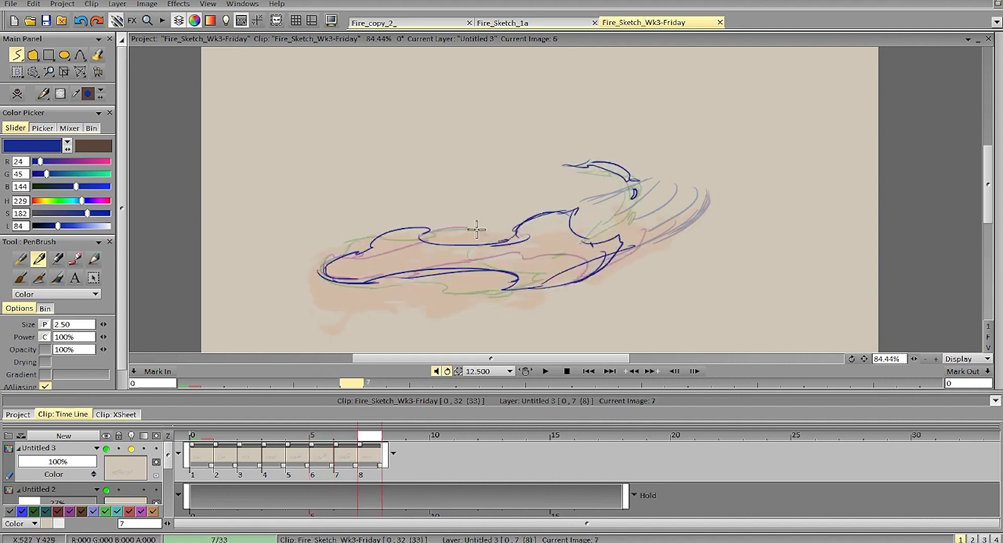
- Extend image 7's upper contour through a second low hump and sweep it up into a hooked tail
{"action": "mouse_move", "coordinate": [469, 229]}
{"action": "left_mouse_down"}
{"action": "mouse_move", "coordinate": [547, 242]}
{"action": "mouse_move", "coordinate": [601, 202]}
{"action": "left_mouse_up"}
{"action": "key", "text": "Left"}
{"action": "key", "text": "Right"}
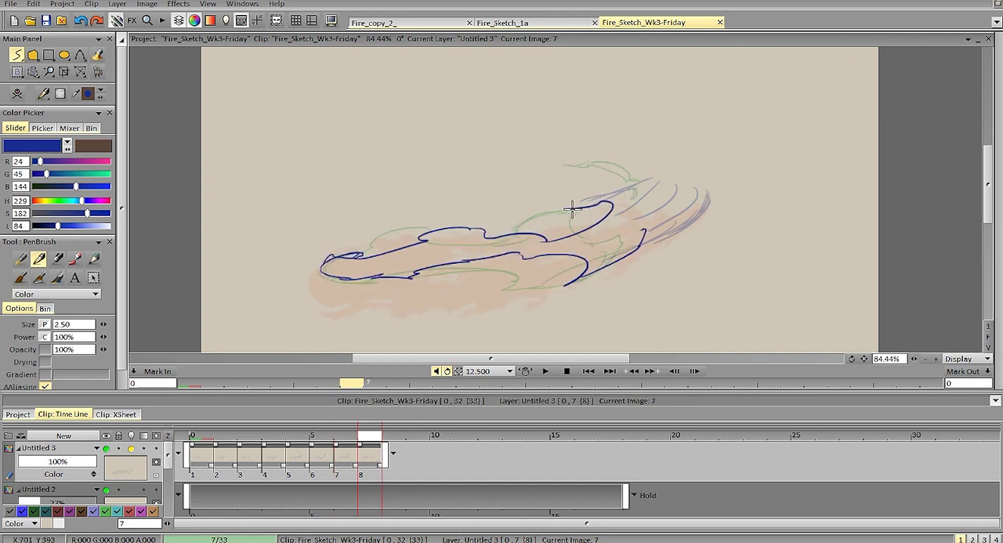
{"action": "key", "text": "Left"}
{"action": "key", "text": "Right"}
{"action": "key", "text": "Left"}
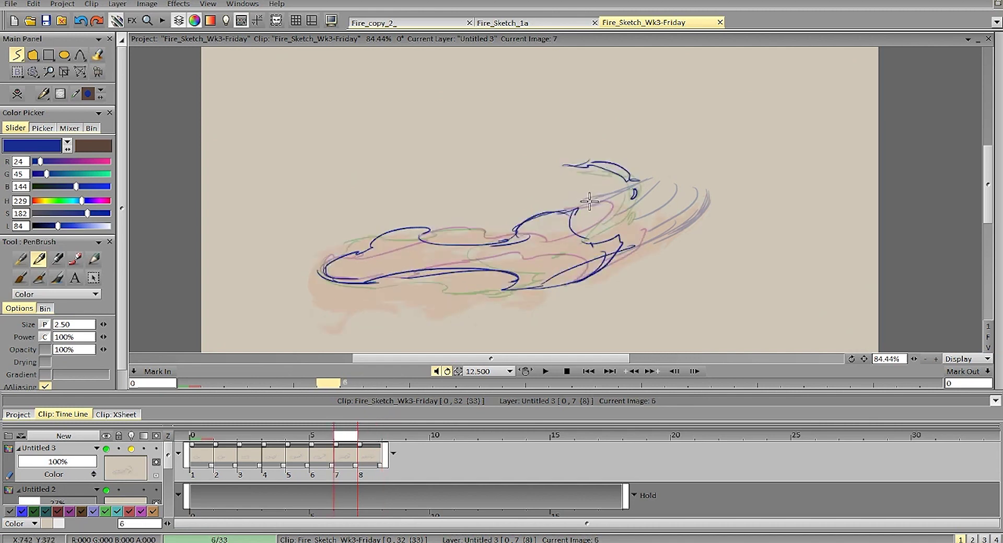
- Draw a pointed lobe above image 7's hooked tail, checking it against image 6
{"action": "key", "text": "Right"}
{"action": "key", "text": "Left"}
{"action": "key", "text": "Right"}
{"action": "key", "text": "Left"}
{"action": "key", "text": "Right"}
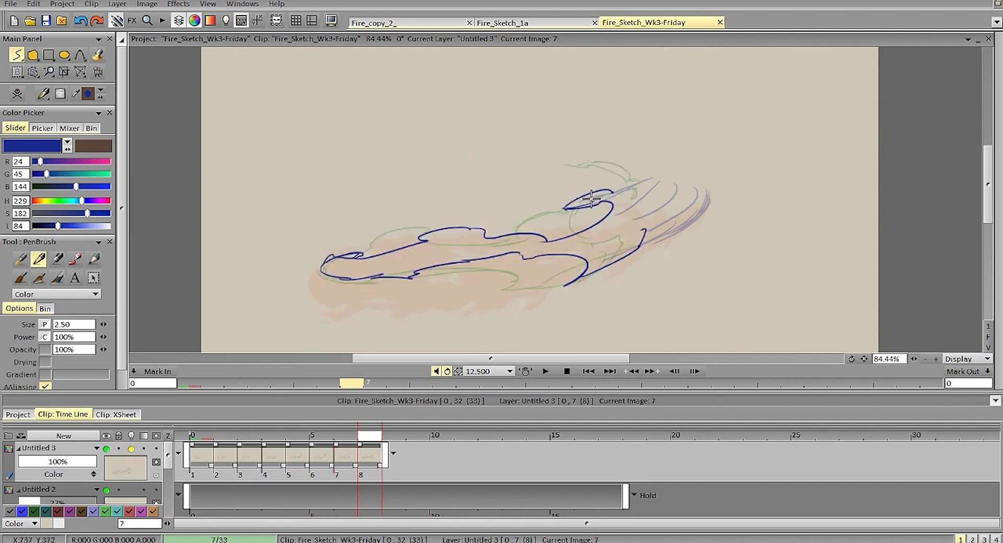
- Reshape the inner curve of image 7's tail lobe and extend its upper edge back to a peak
{"action": "key", "text": "shift+d"}
{"action": "mouse_move", "coordinate": [591, 202]}
{"action": "left_mouse_down"}
{"action": "mouse_move", "coordinate": [614, 203]}
{"action": "mouse_move", "coordinate": [591, 210]}
{"action": "mouse_move", "coordinate": [591, 222]}
{"action": "left_mouse_up"}
{"action": "key", "text": "d"}
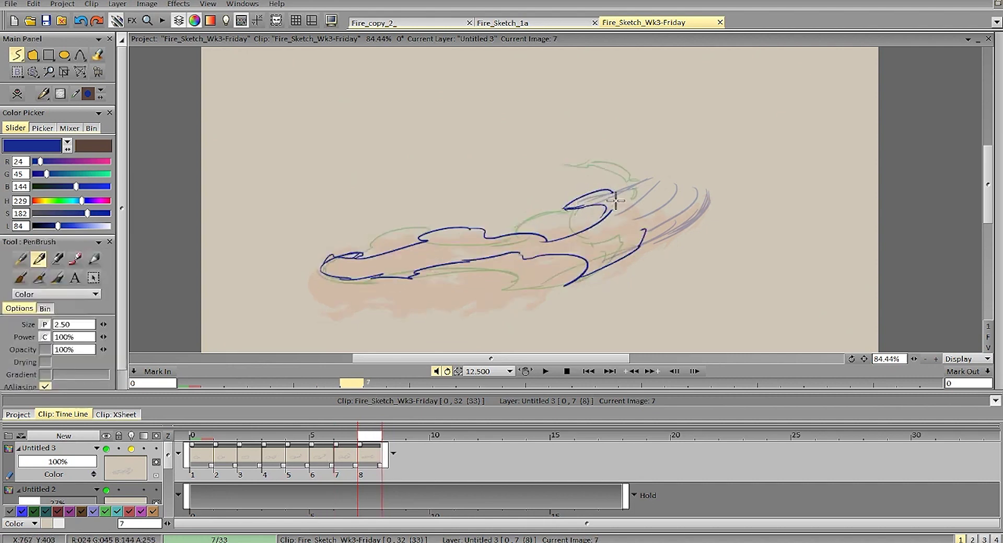
{"action": "key", "text": "Left"}
{"action": "key", "text": "Right"}
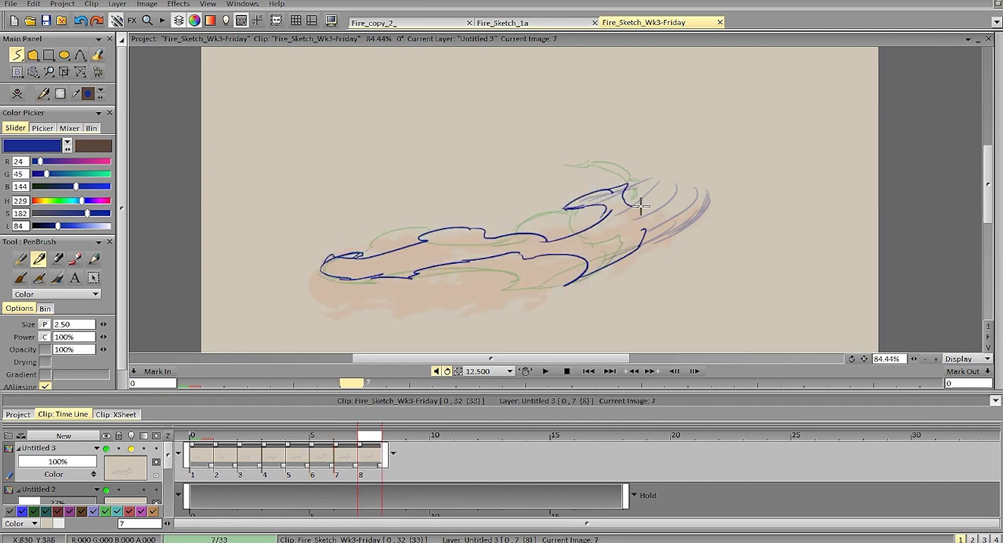
- Close image 7's tail by drawing its outer edge down from the peak to the lower rear lobe
{"action": "left_click_drag", "start_coordinate": [640, 206], "coordinate": [629, 264]}
{"action": "key", "text": "Left"}
{"action": "key", "text": "Right"}
{"action": "key", "text": "Left"}
{"action": "key", "text": "Right"}
- Redraw the middle of image 7's lower contour as a raised, notched arch
{"action": "key", "text": "shift+d"}
{"action": "mouse_move", "coordinate": [446, 272]}
{"action": "left_mouse_down"}
{"action": "mouse_move", "coordinate": [419, 271]}
{"action": "mouse_move", "coordinate": [522, 257]}
{"action": "left_mouse_up"}
{"action": "key", "text": "b"}
{"action": "key", "text": "Left"}
{"action": "key", "text": "Right"}
{"action": "key", "text": "Left"}
{"action": "key", "text": "Right"}
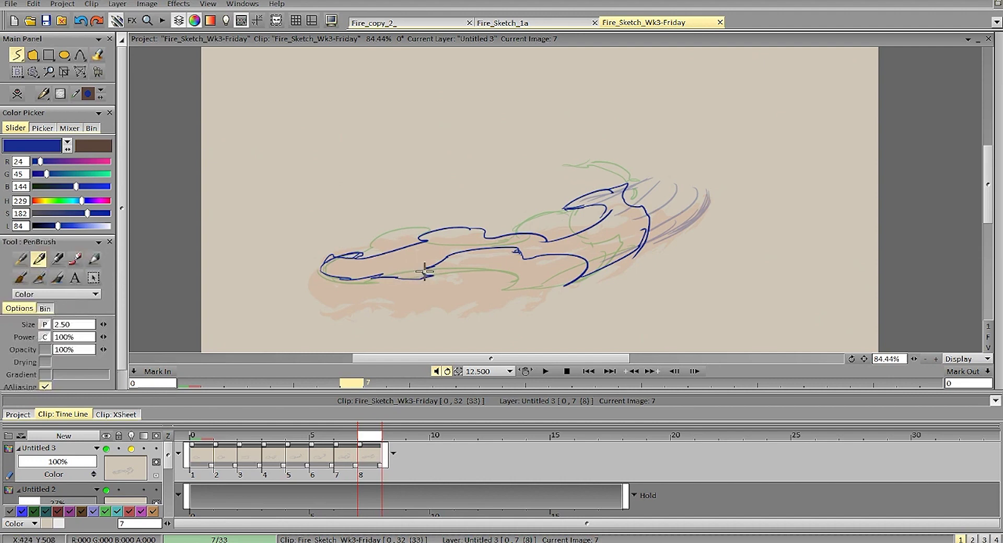
- Start image 8 with the nose and an upper contour rolling back into a curled hump
{"action": "key", "text": "Left"}
{"action": "key", "text": "Return"}
{"action": "mouse_move", "coordinate": [317, 265]}
{"action": "left_mouse_down"}
{"action": "mouse_move", "coordinate": [341, 250]}
{"action": "mouse_move", "coordinate": [378, 256]}
{"action": "mouse_move", "coordinate": [450, 244]}
{"action": "mouse_move", "coordinate": [437, 245]}
{"action": "mouse_move", "coordinate": [436, 234]}
{"action": "mouse_move", "coordinate": [480, 226]}
{"action": "left_mouse_up"}
{"action": "key", "text": "Left"}
{"action": "key", "text": "Right"}
{"action": "key", "text": "Left"}
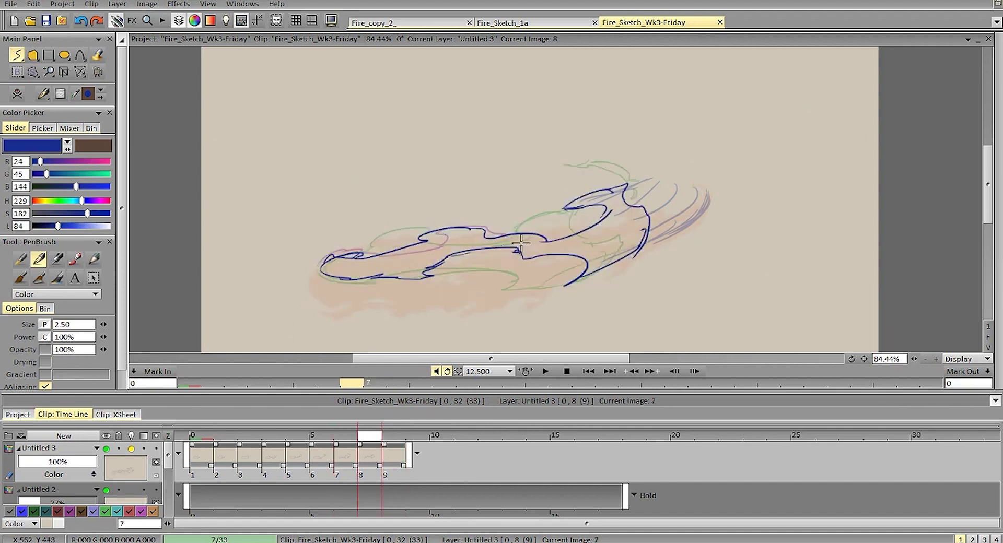
{"action": "key", "text": "Left"}
{"action": "key", "text": "Right"}
{"action": "key", "text": "Right"}
- Draw image 8's lower front contour from the nose back to a pointed lower lobe
{"action": "left_click_drag", "start_coordinate": [318, 264], "coordinate": [369, 280]}
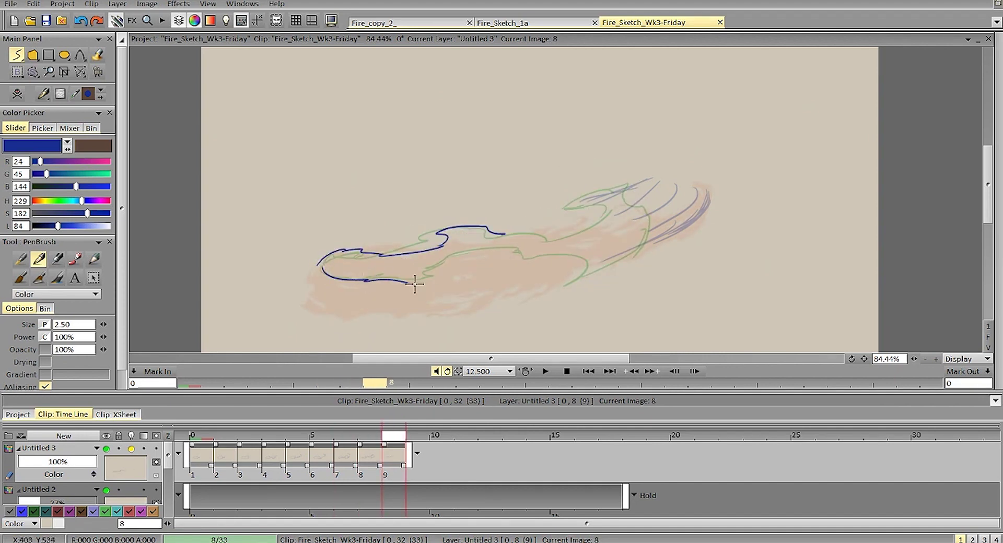
{"action": "key", "text": "Left"}
{"action": "key", "text": "Left"}
{"action": "key", "text": "Right"}
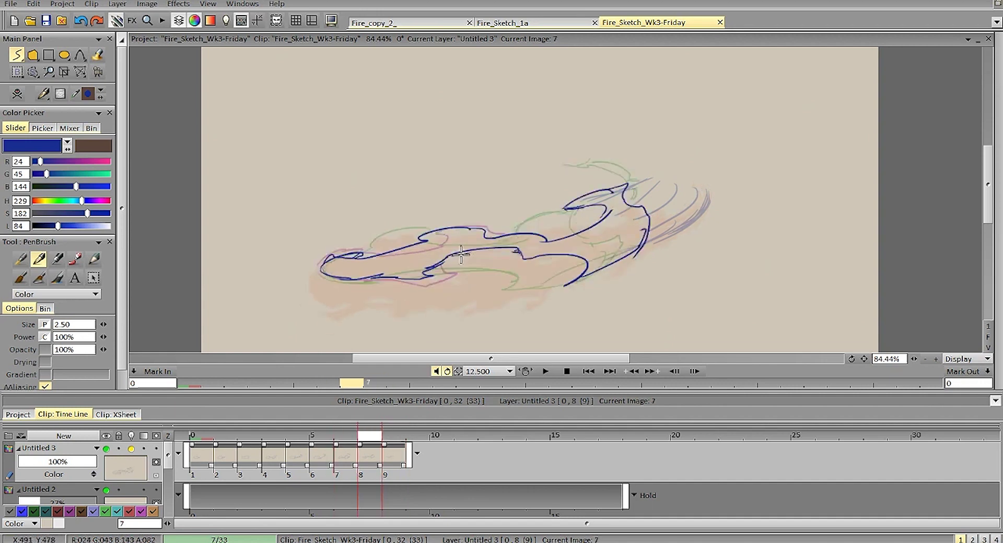
{"action": "key", "text": "Right"}
- Draw image 8's underside sweeping up from the lower lobe into a narrow, curled tail end
{"action": "left_click_drag", "start_coordinate": [441, 265], "coordinate": [558, 236]}
{"action": "key", "text": "Left"}
{"action": "key", "text": "Left"}
{"action": "key", "text": "Right"}
{"action": "key", "text": "Right"}
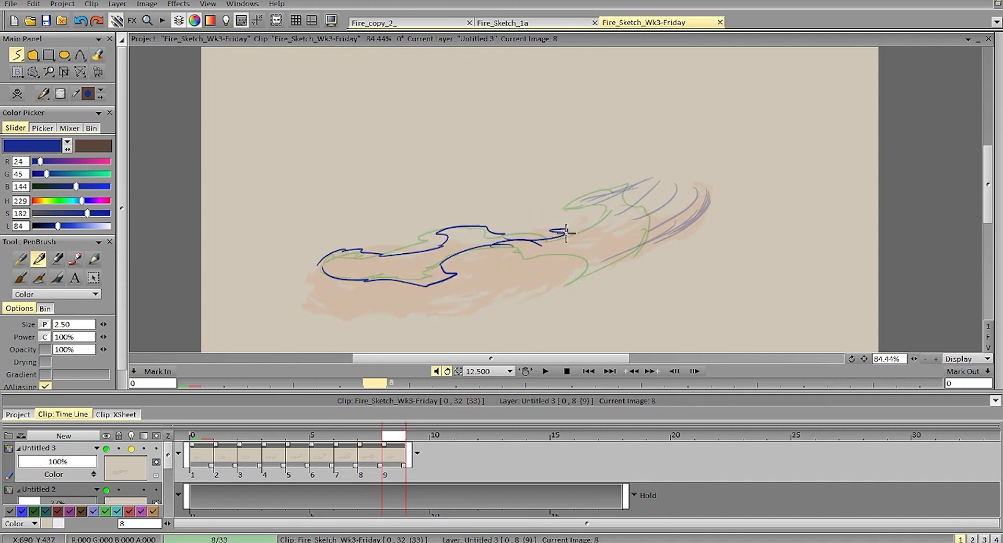
- Undo the last tail-end stroke on image 8 and rework the narrow tail, comparing it with images 6 and 7
{"action": "key", "text": "Left"}
{"action": "key", "text": "Right"}
{"action": "key", "text": "ctrl+z"}
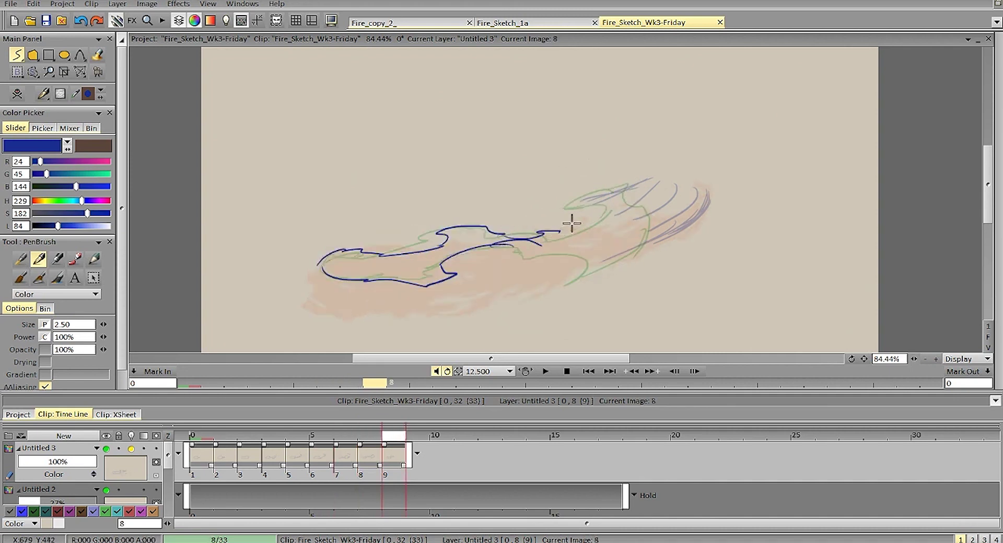
{"action": "key", "text": "Left"}
{"action": "key", "text": "Left"}
{"action": "key", "text": "Right"}
{"action": "key", "text": "Right"}
{"action": "key", "text": "Left"}
{"action": "key", "text": "Right"}
- Extend image 8's lower tail line and add a curved breakaway wisp above the tail on image 7
{"action": "key", "text": "Left"}
{"action": "key", "text": "Left"}
{"action": "key", "text": "Left"}
{"action": "key", "text": "Right"}
{"action": "key", "text": "Right"}
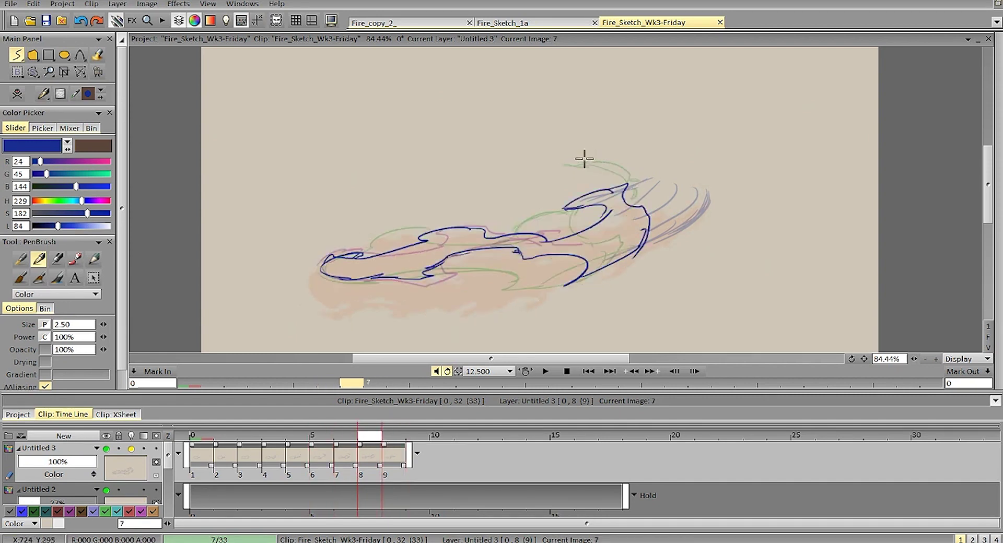
{"action": "key", "text": "Right"}
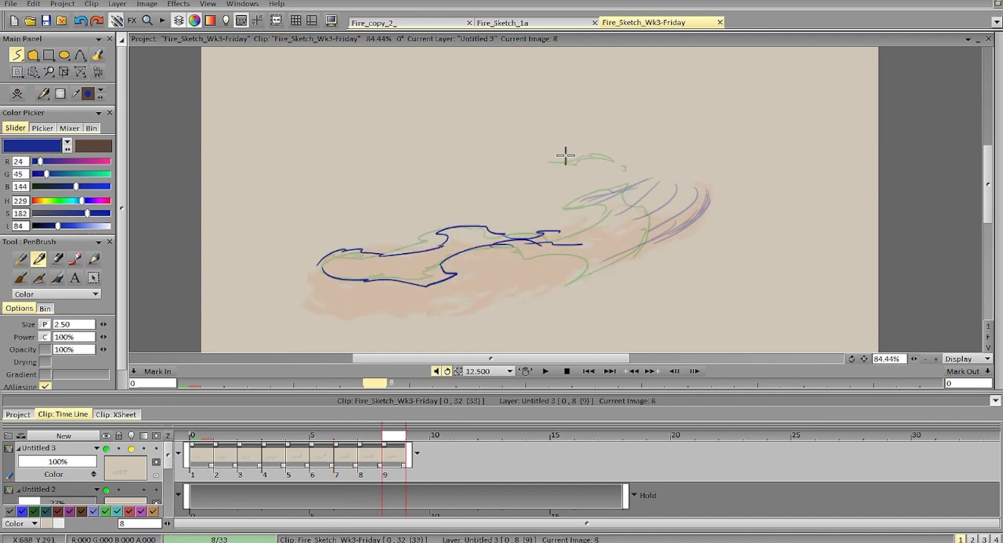
- Draw the detached wisp shrinking across images 8, 9 and 10, comparing it with the preceding images
{"action": "key", "text": "Return"}
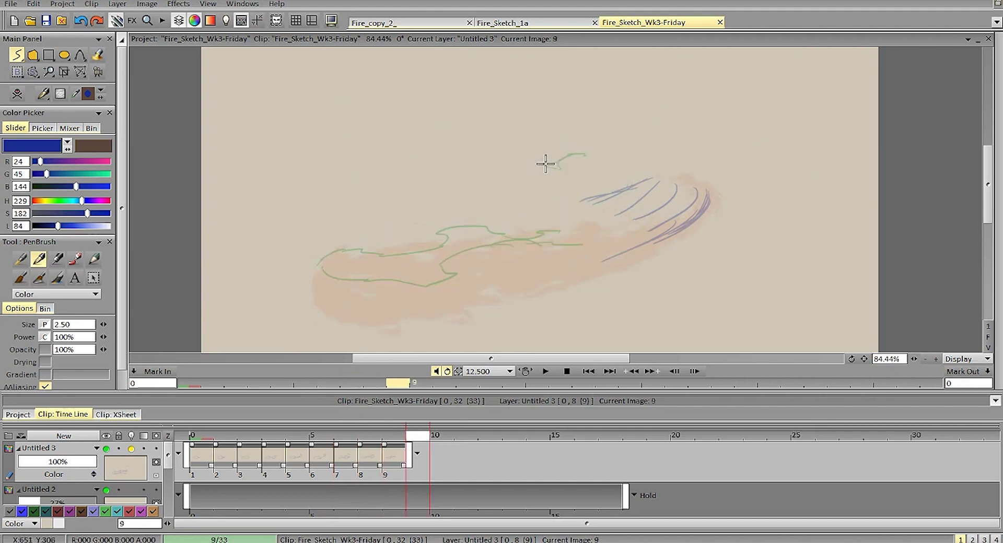
{"action": "key", "text": "Left"}
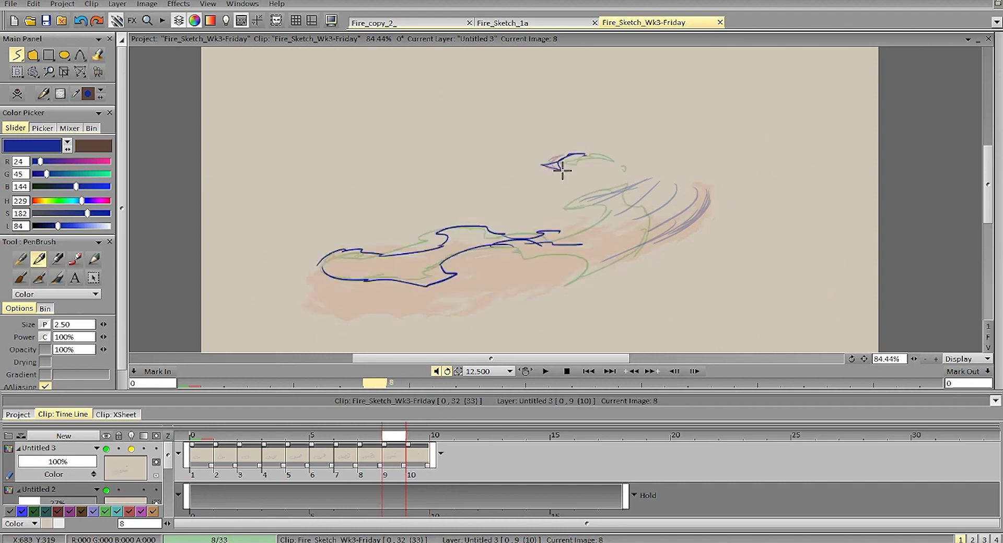
{"action": "key", "text": "Right"}
{"action": "key", "text": "Return"}
{"action": "key", "text": "Left"}
{"action": "key", "text": "Left"}
{"action": "key", "text": "Left"}
{"action": "key", "text": "Left"}
{"action": "key", "text": "Left"}
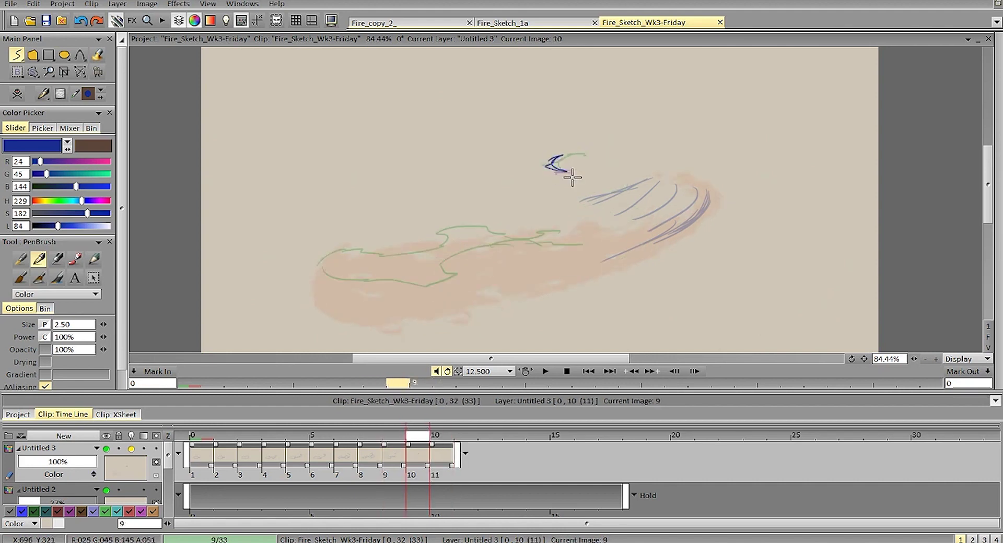
{"action": "key", "text": "Right"}
{"action": "key", "text": "Right"}
{"action": "key", "text": "Right"}
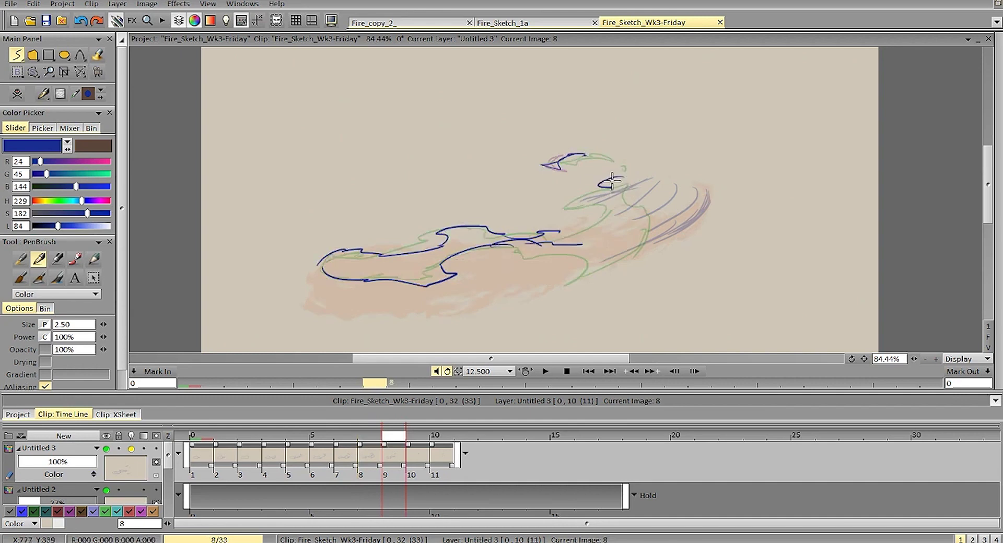
- Sweep image 8's upper tail contour up along the arcs into a pointed, curled tip, checking against image 7
{"action": "key", "text": "Left"}
{"action": "key", "text": "Left"}
{"action": "key", "text": "Right"}
{"action": "key", "text": "Right"}
{"action": "key", "text": "Left"}
{"action": "key", "text": "Left"}
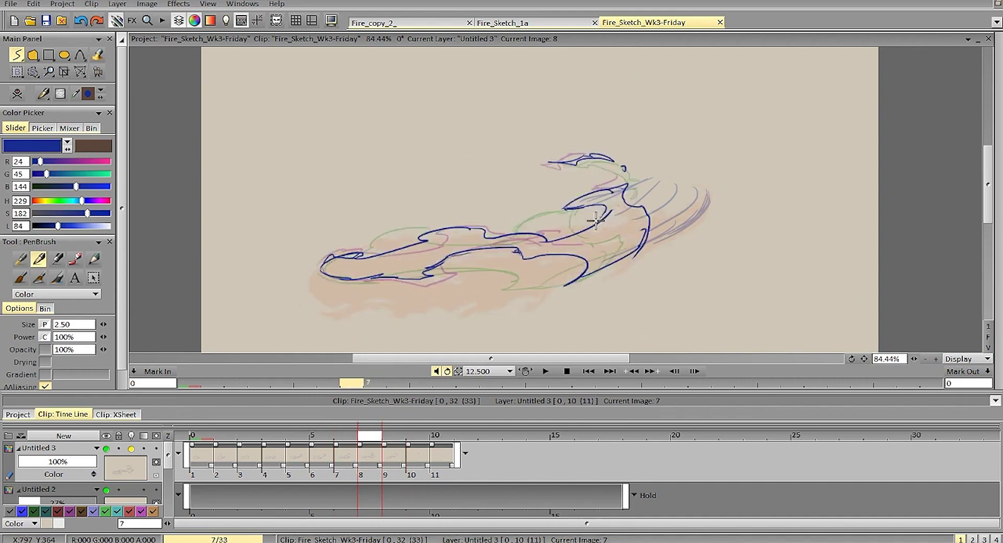
{"action": "key", "text": "Right"}
{"action": "key", "text": "Right"}
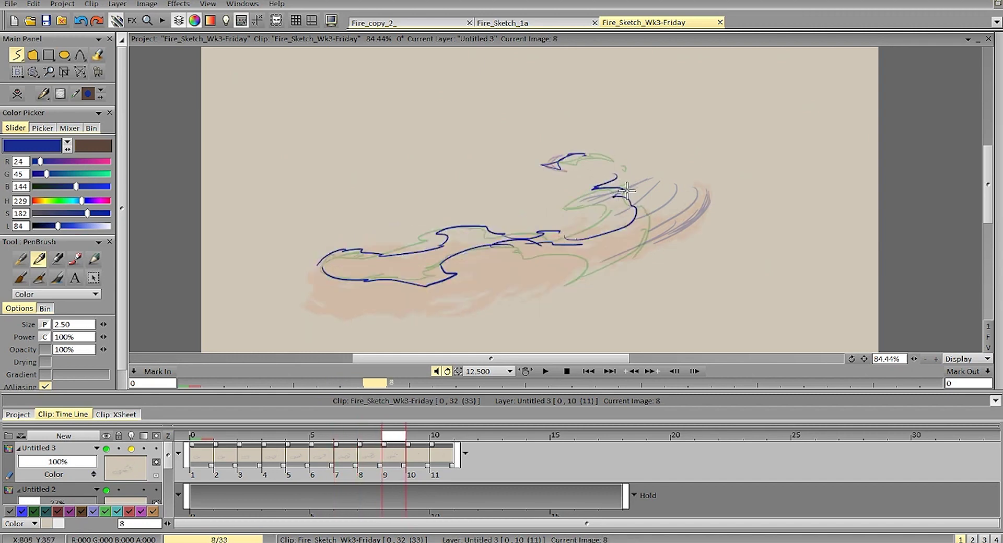
- Draw image 8's lower tail contour back to a point and its outer edge curving down from the curled tip
{"action": "key", "text": "Left"}
{"action": "key", "text": "Left"}
{"action": "key", "text": "Right"}
{"action": "key", "text": "Right"}
{"action": "key", "text": "Left"}
{"action": "key", "text": "Right"}
{"action": "left_click_drag", "start_coordinate": [589, 244], "coordinate": [626, 250]}
{"action": "key", "text": "Left"}
{"action": "key", "text": "Right"}
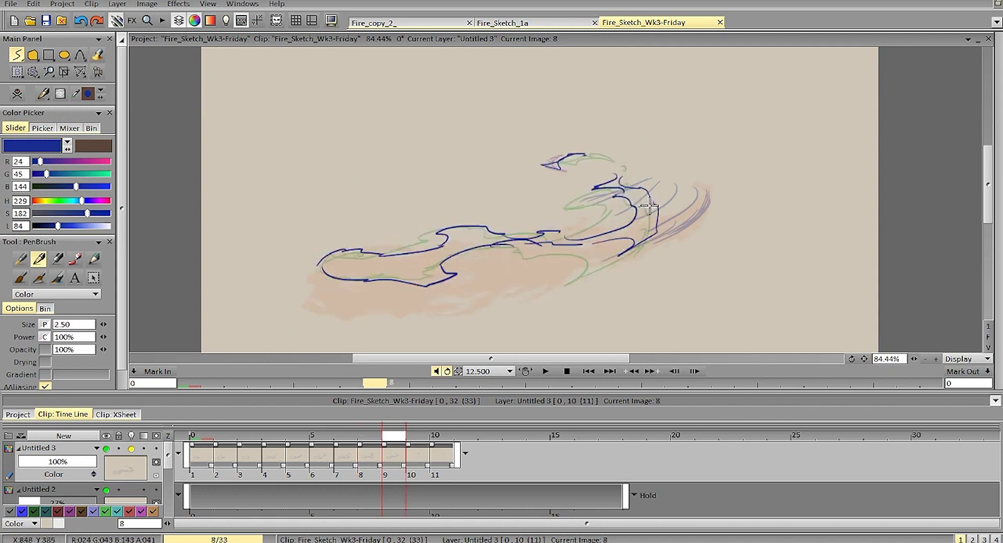
- Reshape image 8's outer tail edge further out, erase the overlapping line at the lower tail corner, and compare with the earlier images
{"action": "key", "text": "Right"}
{"action": "key", "text": "Left"}
{"action": "left_click_drag", "start_coordinate": [649, 196], "coordinate": [666, 218]}
{"action": "key", "text": "shift+d"}
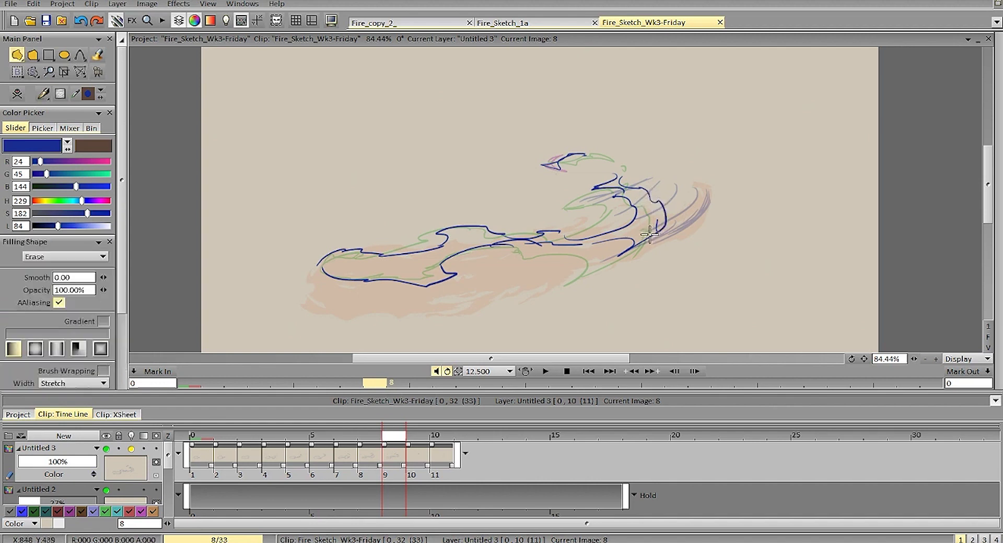
{"action": "left_click_drag", "start_coordinate": [625, 249], "coordinate": [627, 241]}
{"action": "key", "text": "d"}
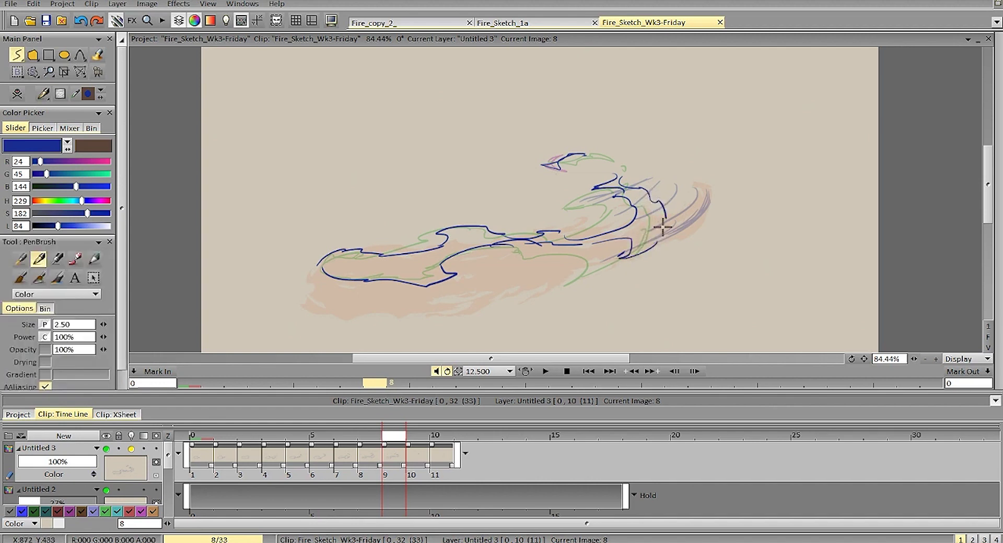
{"action": "key", "text": "Left"}
{"action": "key", "text": "Left"}
{"action": "key", "text": "Right"}
{"action": "key", "text": "Right"}
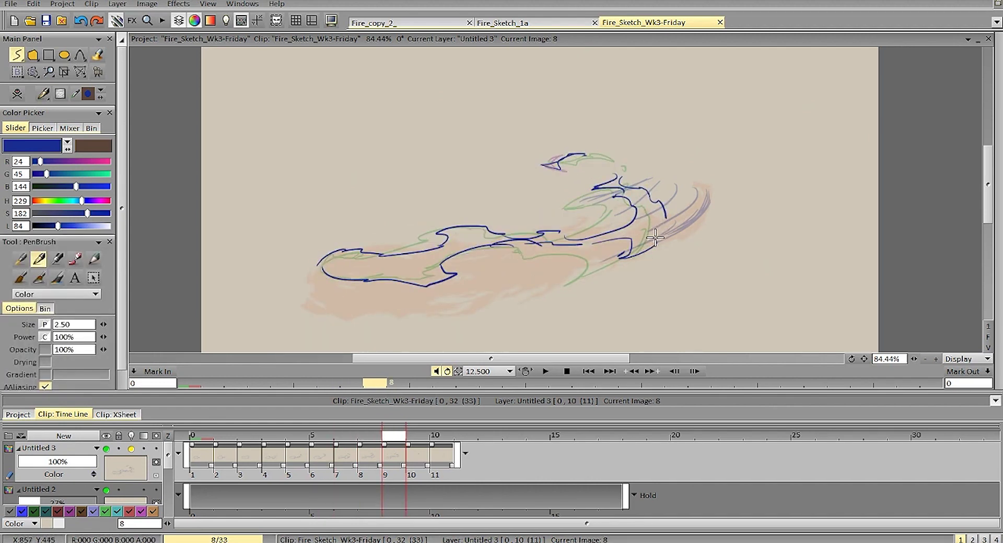
{"action": "key", "text": "Left"}
{"action": "key", "text": "Right"}
- Start image 9 with a rounded nose and an upper contour ending in a small hooked notch
{"action": "key", "text": "Right"}
{"action": "left_click_drag", "start_coordinate": [320, 266], "coordinate": [356, 241]}
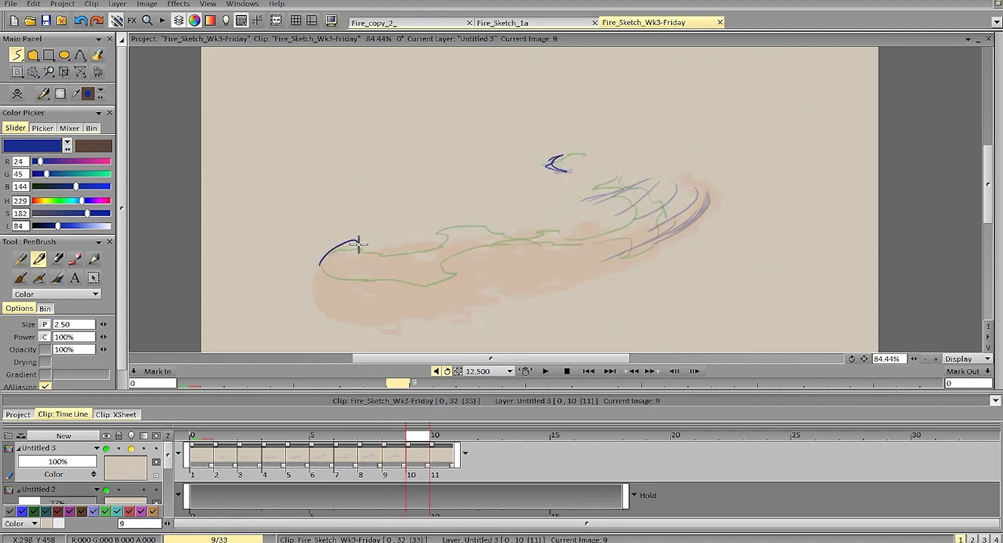
{"action": "key", "text": "Left"}
{"action": "key", "text": "Left"}
{"action": "key", "text": "Right"}
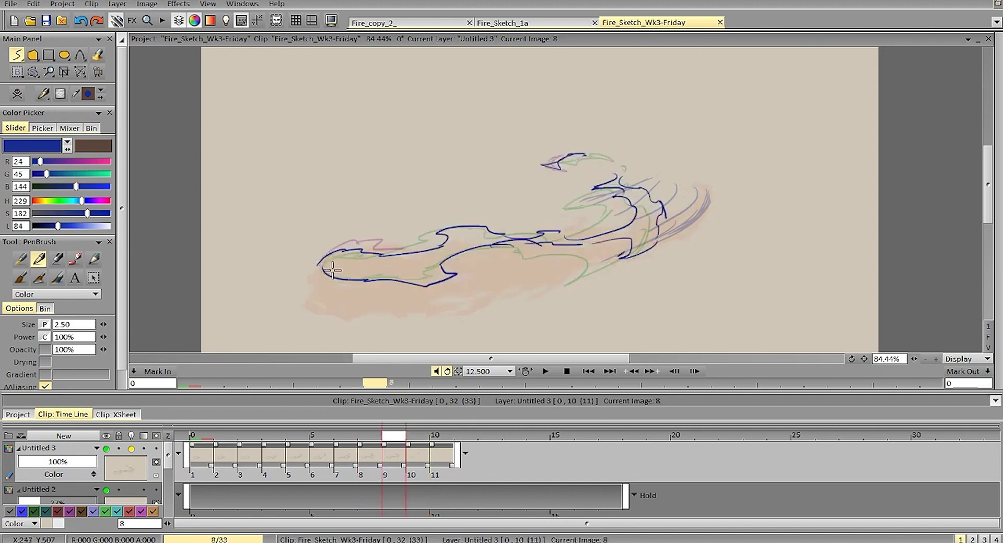
{"action": "key", "text": "Right"}
- Draw image 9's lower front contour from the nose back to a curled lower lobe, comparing with images 7 and 8
{"action": "mouse_move", "coordinate": [322, 263]}
{"action": "left_mouse_down"}
{"action": "mouse_move", "coordinate": [372, 286]}
{"action": "mouse_move", "coordinate": [413, 285]}
{"action": "mouse_move", "coordinate": [449, 281]}
{"action": "mouse_move", "coordinate": [452, 259]}
{"action": "left_mouse_up"}
{"action": "key", "text": "Left"}
{"action": "key", "text": "Right"}
{"action": "key", "text": "Left"}
{"action": "key", "text": "Left"}
{"action": "key", "text": "Right"}
{"action": "key", "text": "Right"}
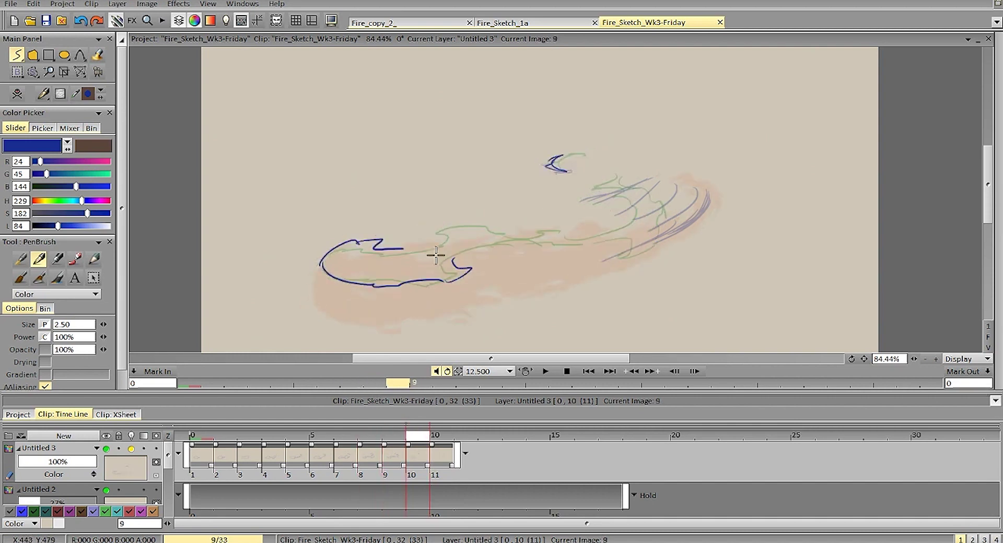
- Erase and redraw image 9's lower lobe with a shallow bump leading to an upturned tip
{"action": "key", "text": "shift+d"}
{"action": "key", "text": "ctrl+z"}
{"action": "mouse_move", "coordinate": [398, 281]}
{"action": "left_mouse_down"}
{"action": "mouse_move", "coordinate": [439, 283]}
{"action": "mouse_move", "coordinate": [435, 270]}
{"action": "mouse_move", "coordinate": [444, 279]}
{"action": "mouse_move", "coordinate": [474, 270]}
{"action": "left_mouse_up"}
{"action": "key", "text": "s"}
{"action": "key", "text": "Left"}
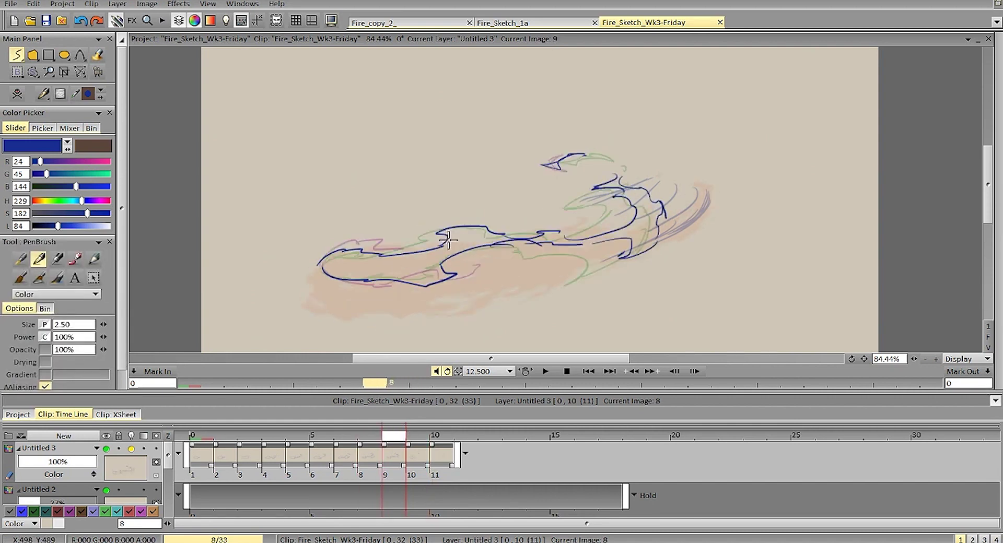
- Continue image 9's upper contour back into a curled hump and erase the excess line around it
{"action": "key", "text": "Right"}
{"action": "mouse_move", "coordinate": [405, 251]}
{"action": "left_mouse_down"}
{"action": "mouse_move", "coordinate": [474, 242]}
{"action": "mouse_move", "coordinate": [458, 225]}
{"action": "mouse_move", "coordinate": [503, 227]}
{"action": "mouse_move", "coordinate": [467, 236]}
{"action": "mouse_move", "coordinate": [480, 238]}
{"action": "mouse_move", "coordinate": [461, 225]}
{"action": "mouse_move", "coordinate": [480, 240]}
{"action": "left_mouse_up"}
{"action": "key", "text": "Left"}
{"action": "key", "text": "Left"}
{"action": "key", "text": "Right"}
{"action": "key", "text": "Right"}
{"action": "key", "text": "shift+d"}
{"action": "key", "text": "d"}
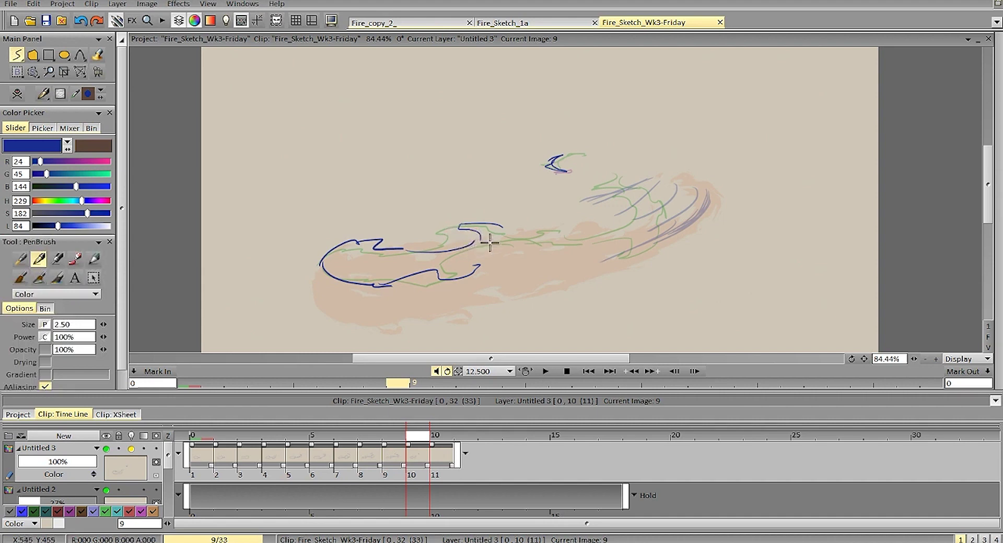
- Draw a small jagged flame tongue on image 9 between the hump and the tail
{"action": "key", "text": "Left"}
{"action": "key", "text": "Left"}
{"action": "key", "text": "Right"}
{"action": "key", "text": "Right"}
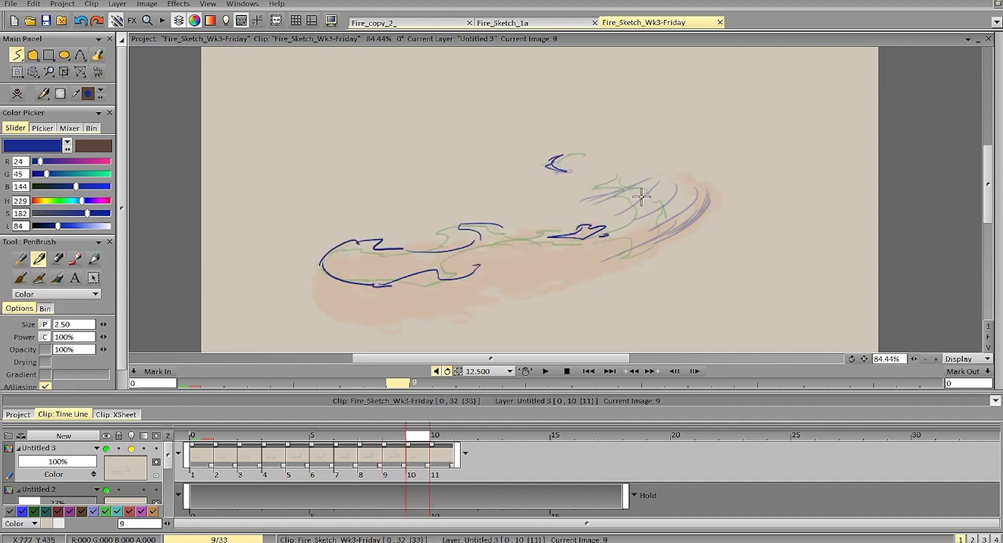
- Draw image 9's separated tail section curving along the arcs, with small fragments trailing toward the body
{"action": "key", "text": "Left"}
{"action": "key", "text": "Left"}
{"action": "key", "text": "Right"}
{"action": "key", "text": "Right"}
{"action": "left_click_drag", "start_coordinate": [627, 181], "coordinate": [655, 193]}
{"action": "key", "text": "Left"}
{"action": "key", "text": "Right"}
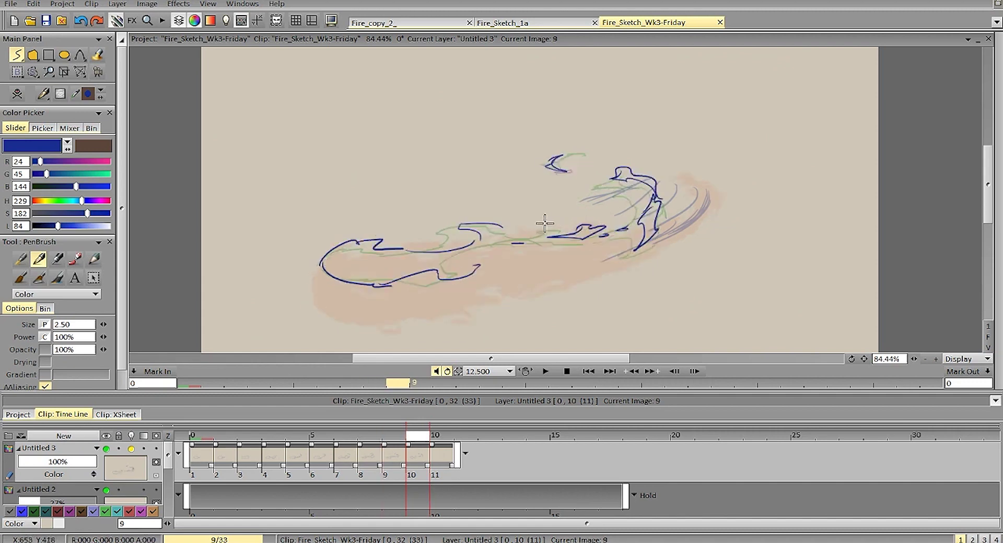
- Extend image 9's hump into a second curl and connect the lower lobe to the rear flame tongue along the underside
{"action": "key", "text": "Left"}
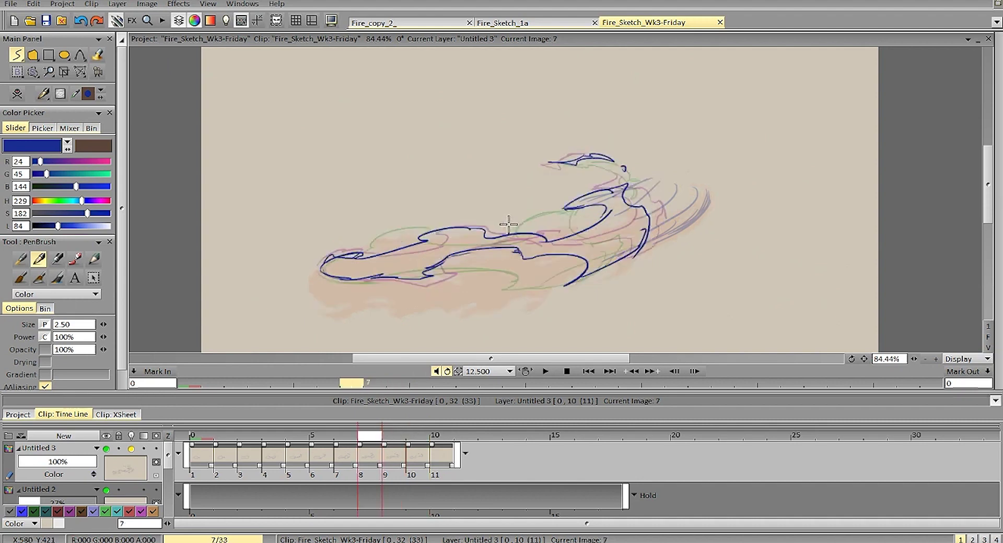
{"action": "left_click_drag", "start_coordinate": [462, 225], "coordinate": [512, 229]}
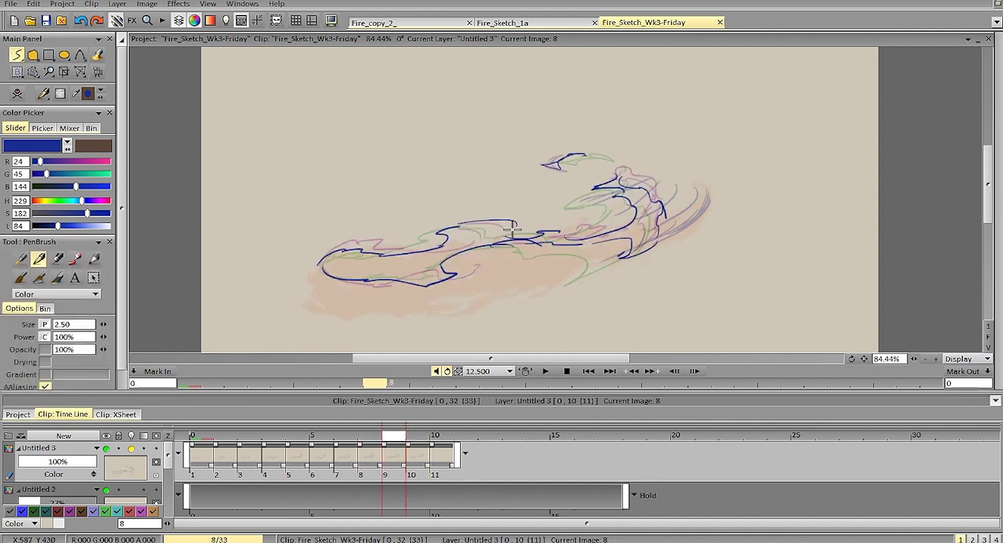
{"action": "key", "text": "Right"}
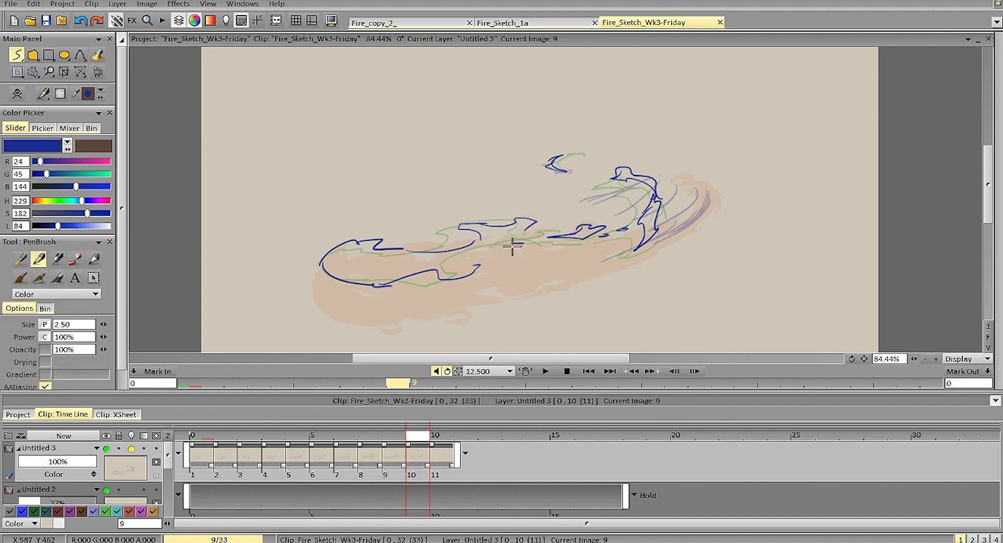
{"action": "mouse_move", "coordinate": [481, 266]}
{"action": "left_mouse_down"}
{"action": "mouse_move", "coordinate": [501, 248]}
{"action": "mouse_move", "coordinate": [606, 233]}
{"action": "left_mouse_up"}
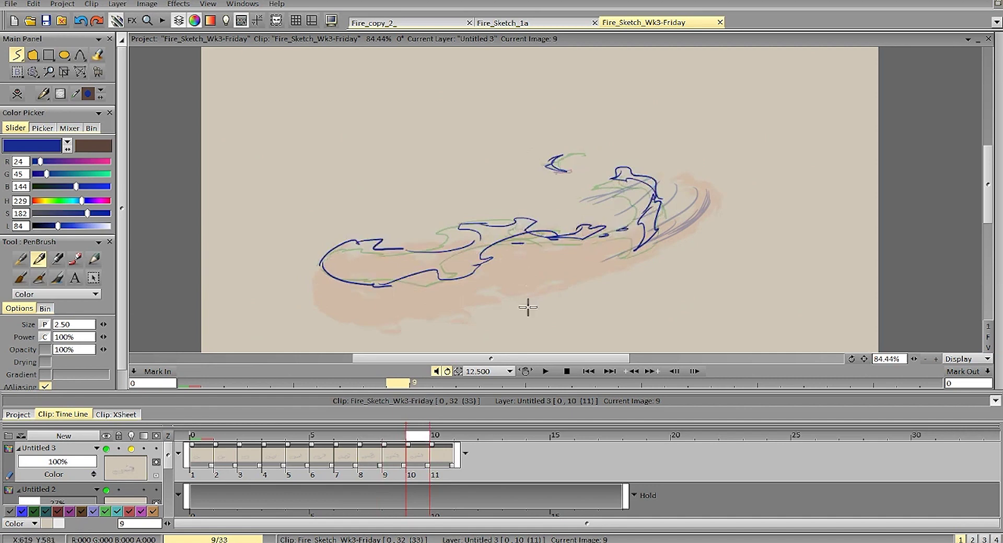
- Play back the animation to check the flame's motion and stop the playback
{"action": "left_click", "coordinate": [545, 371]}
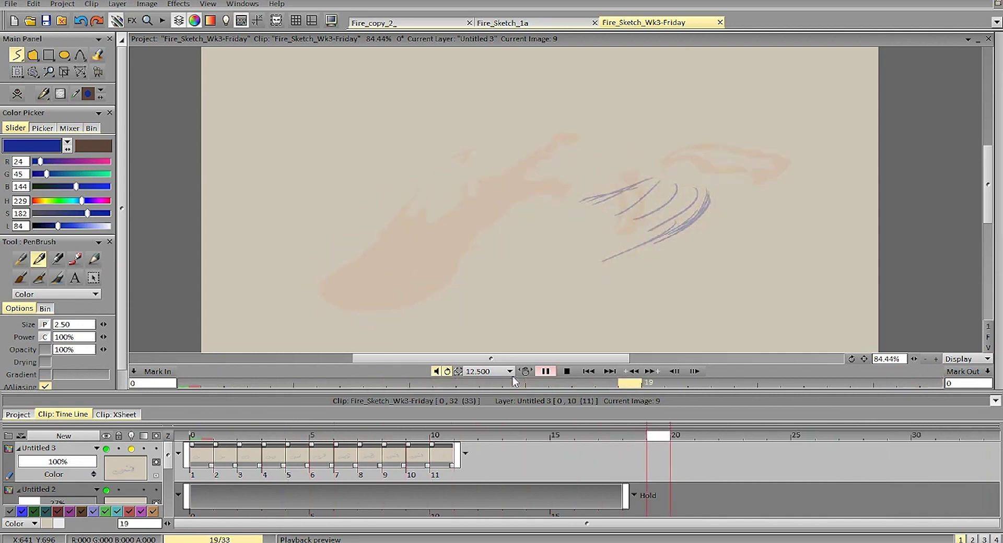
{"action": "left_click", "coordinate": [545, 371]}
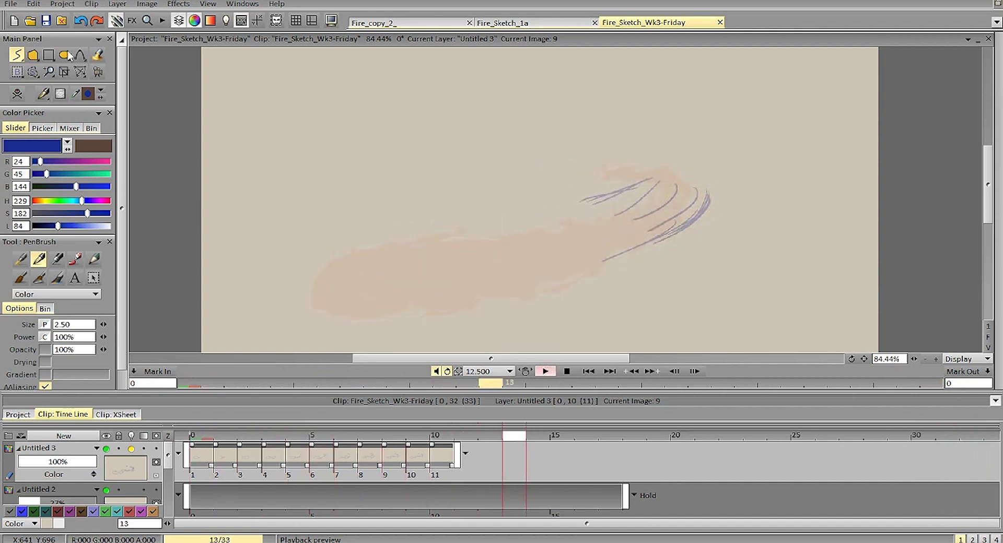
- Open the clip's export settings and set the output format to GIF
{"action": "left_click", "coordinate": [12, 4]}
{"action": "left_click", "coordinate": [38, 89]}
{"action": "left_click", "coordinate": [15, 5]}
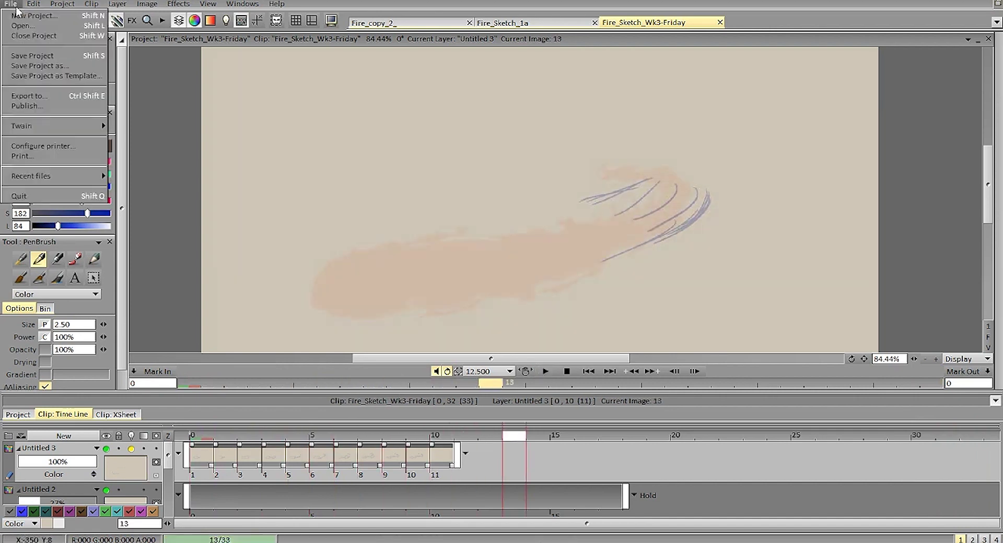
{"action": "left_click", "coordinate": [15, 4]}
{"action": "left_click", "coordinate": [15, 4]}
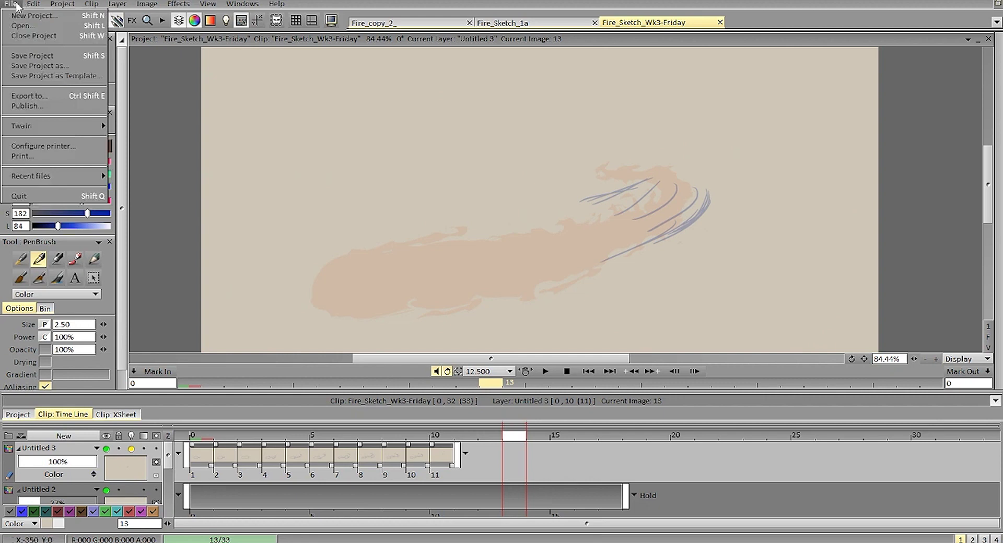
{"action": "left_click", "coordinate": [34, 95]}
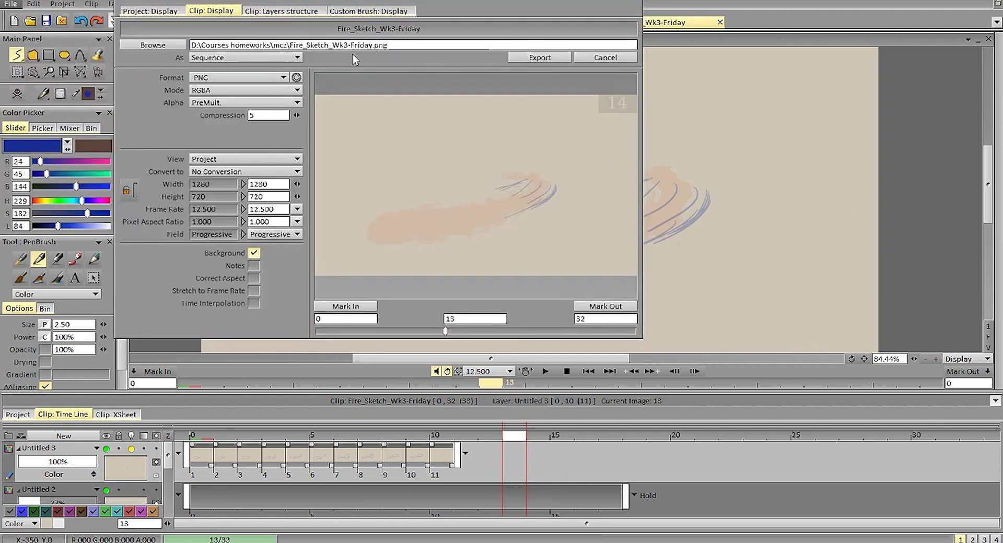
{"action": "left_click", "coordinate": [264, 78]}
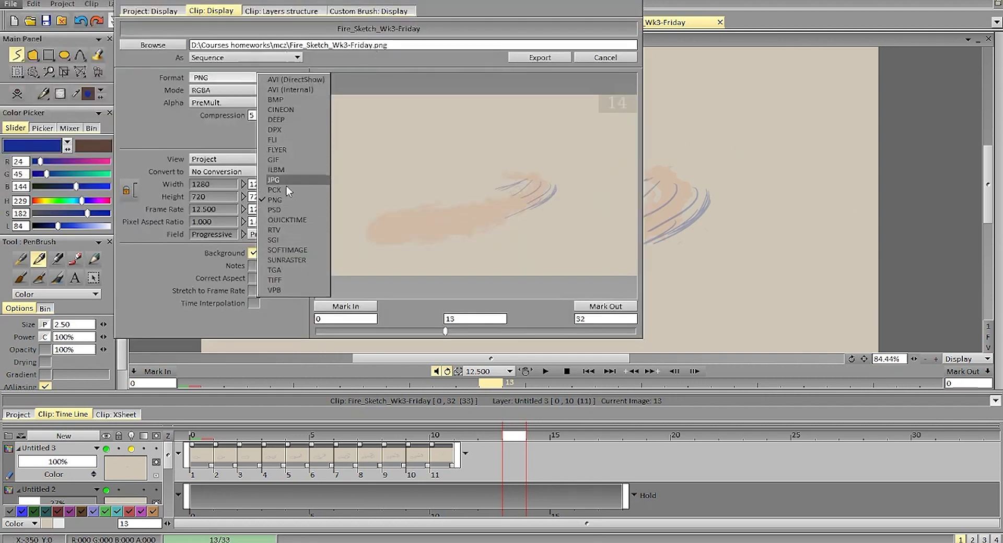
{"action": "left_click", "coordinate": [274, 160]}
- Rename the output file to Fire_Sketch_Wk3-Fridayer.gif and export the animation
{"action": "left_click", "coordinate": [375, 47]}
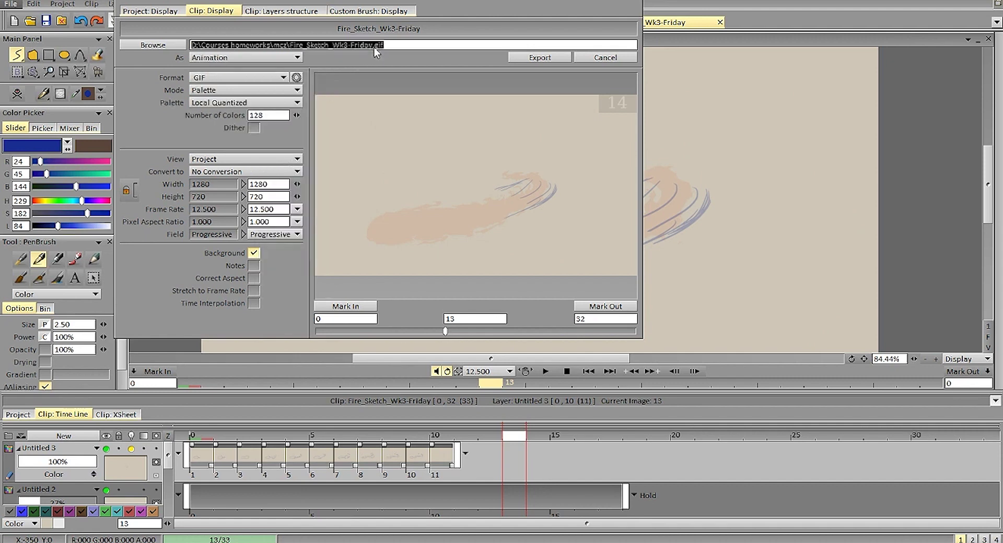
{"action": "left_click", "coordinate": [373, 47]}
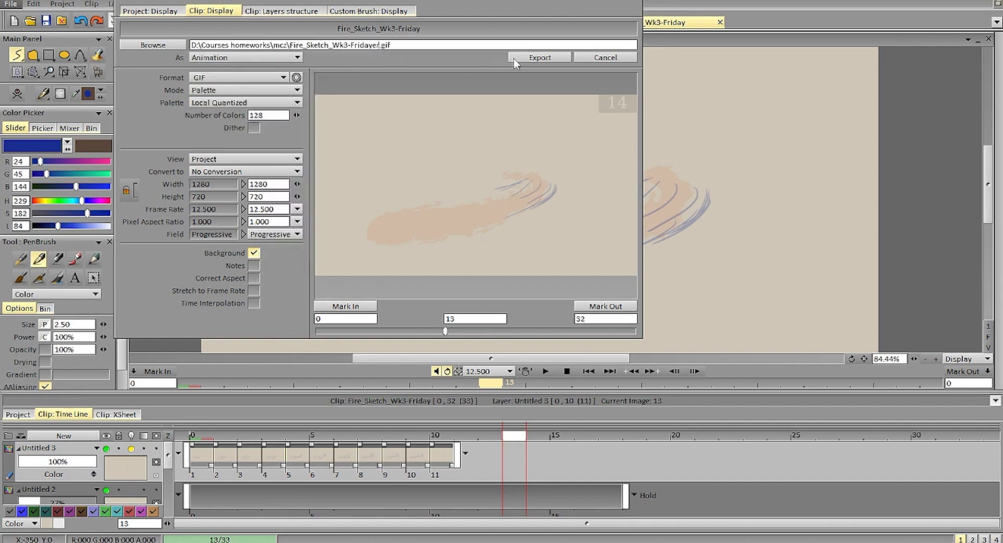
{"action": "type", "text": "er"}
{"action": "left_click", "coordinate": [527, 58]}
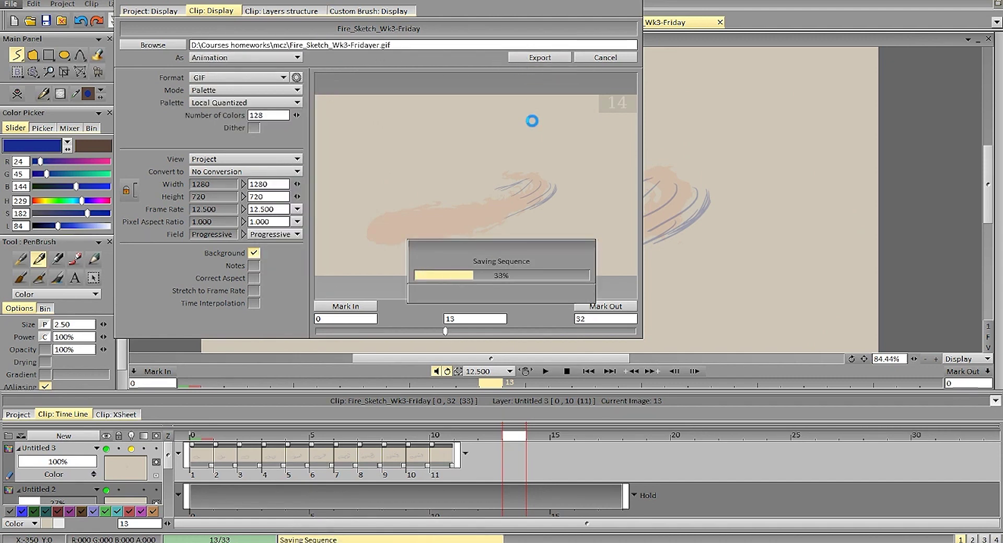